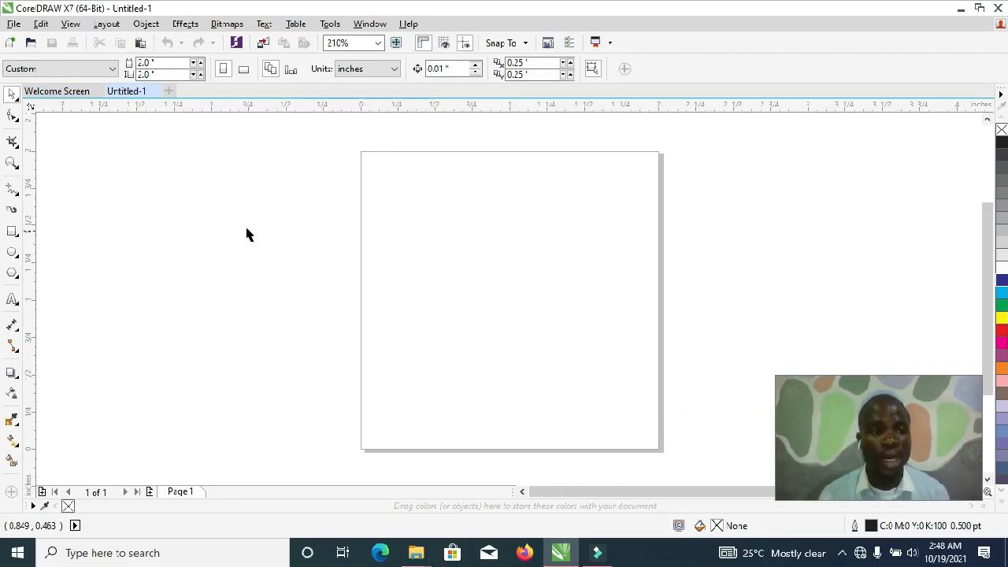
# Set the page size to A5 and add a second page after Page 1, returning to Page 1
pyautogui.click(68, 71)
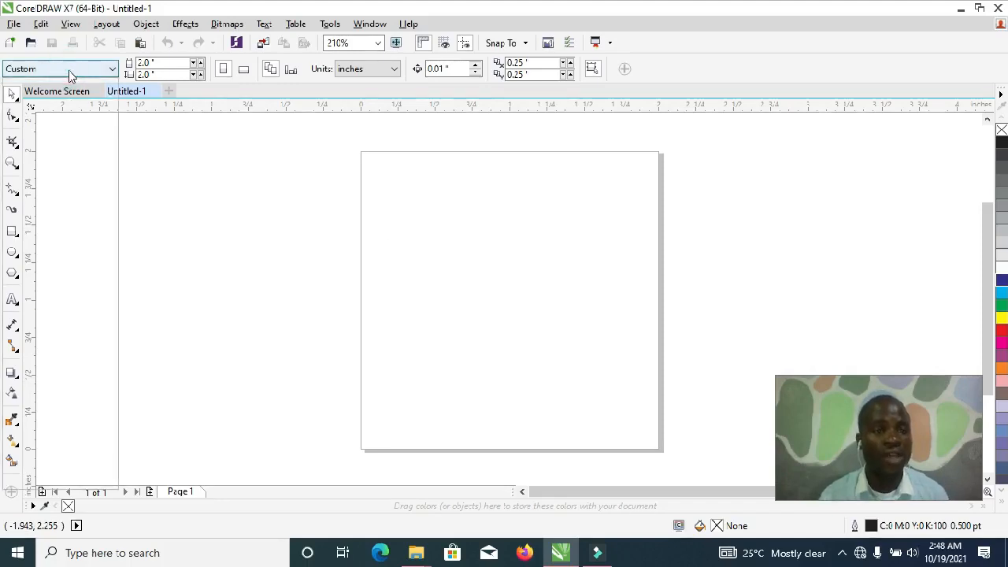
pyautogui.click(40, 115)
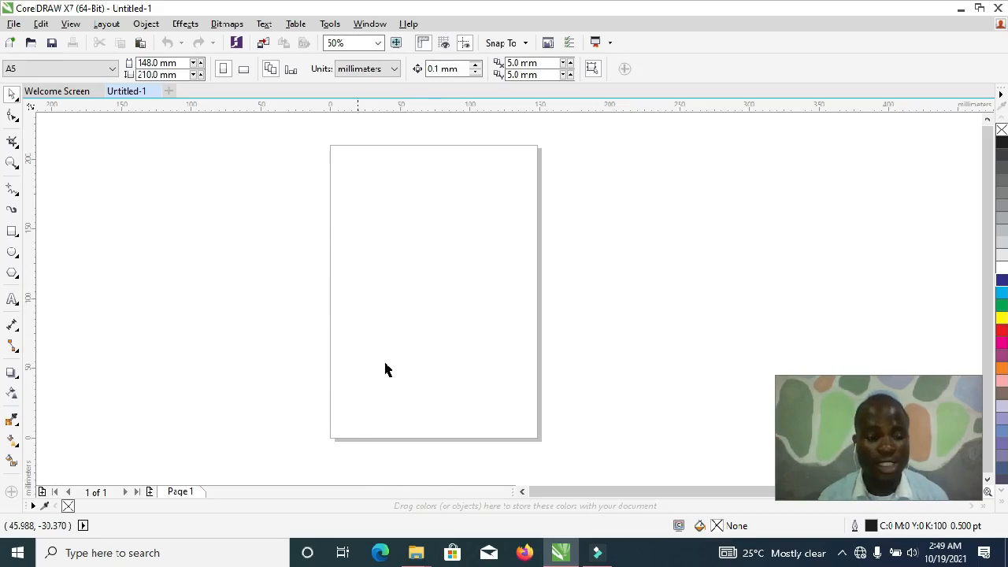
pyautogui.click(150, 492)
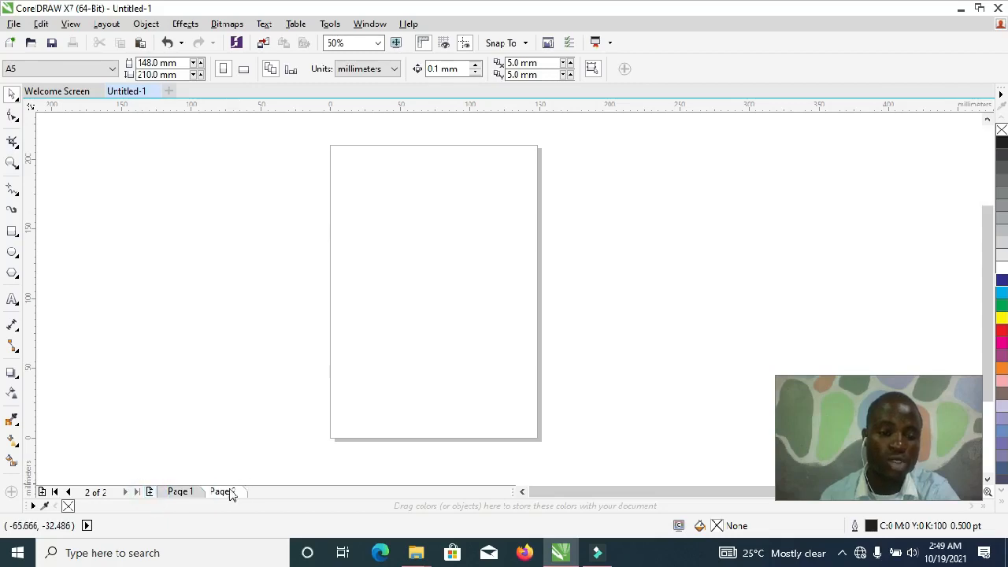
pyautogui.click(227, 492)
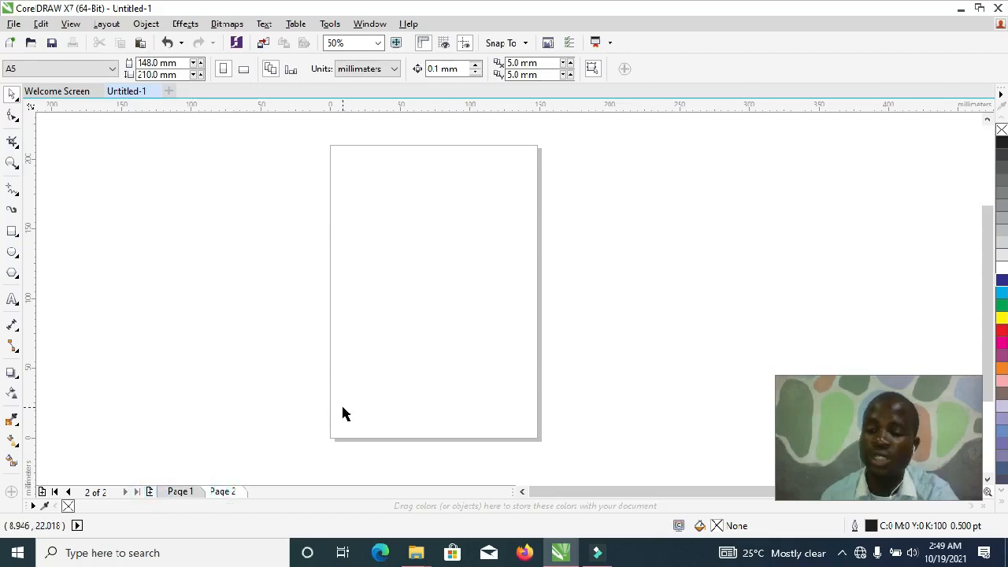
pyautogui.click(180, 492)
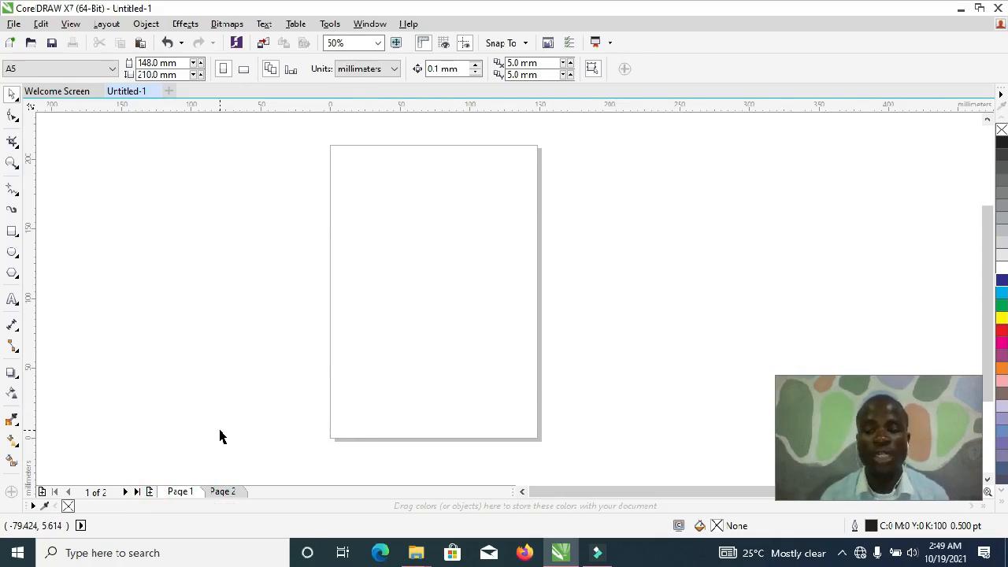
# Change the page size to A4 and switch its orientation to landscape
pyautogui.click(95, 69)
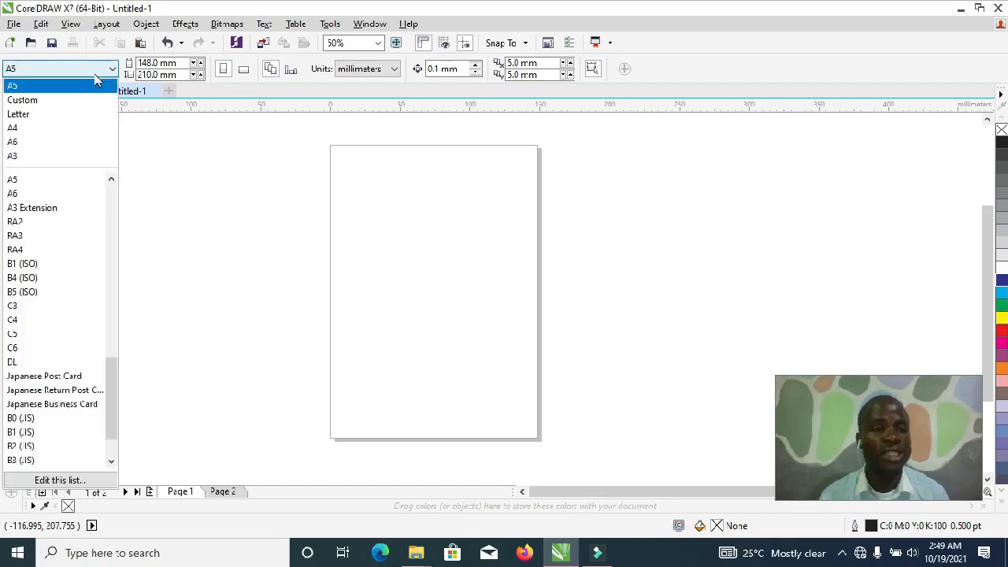
pyautogui.click(47, 128)
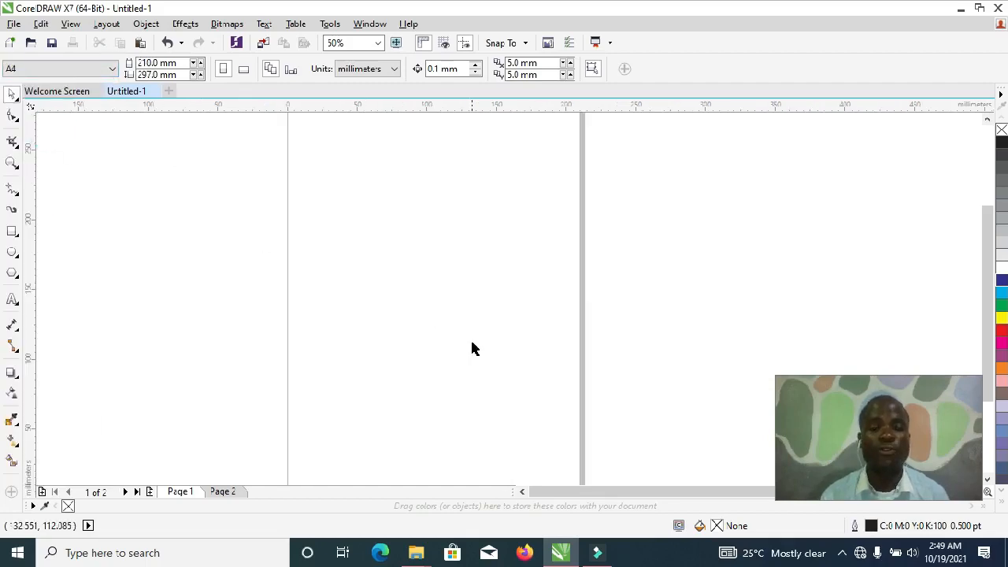
pyautogui.scroll(-2, 473, 349)
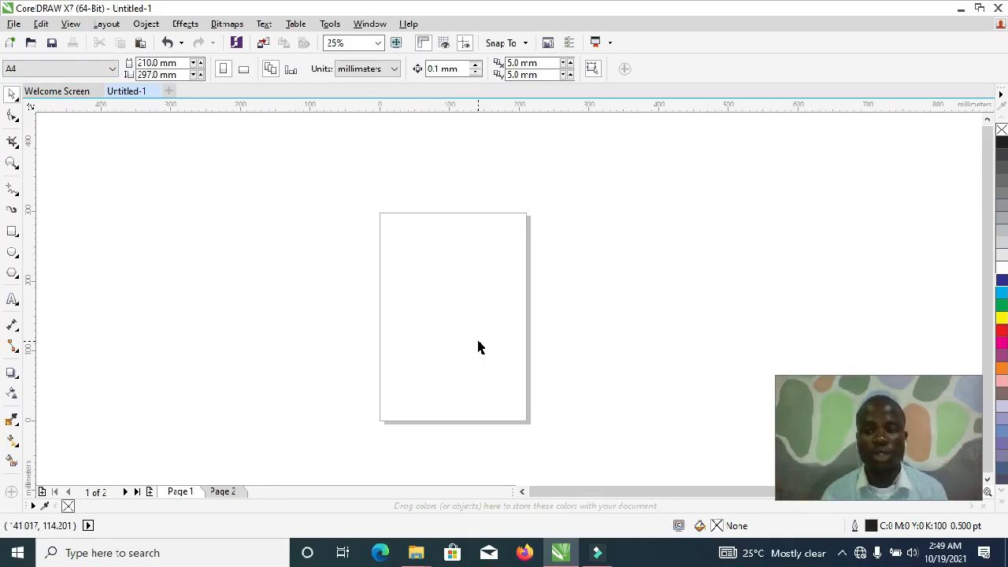
pyautogui.click(244, 71)
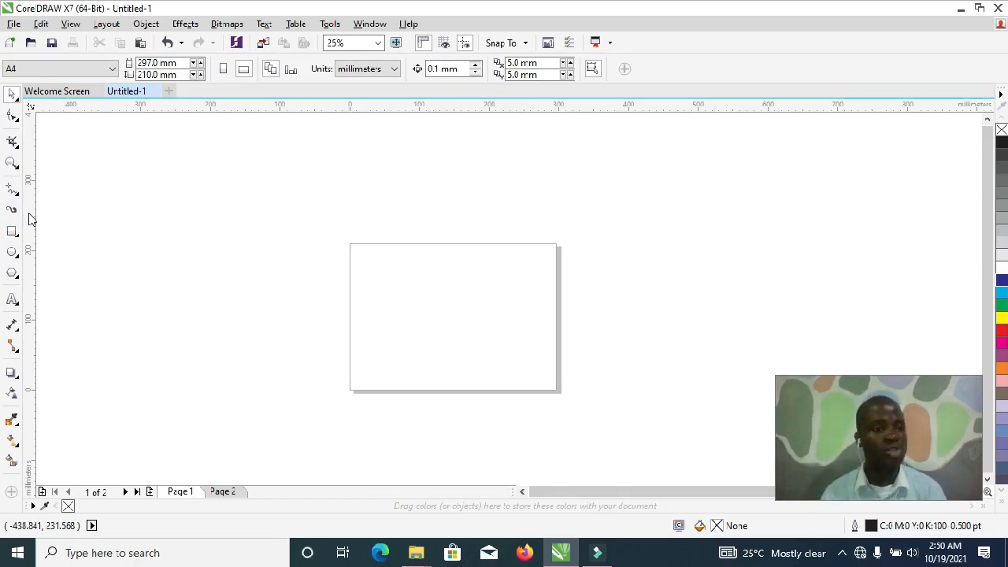
# Add a vertical guideline and centre it on the page
pyautogui.moveTo(28, 219); pyautogui.dragTo(149, 274)
pyautogui.click(182, 276)
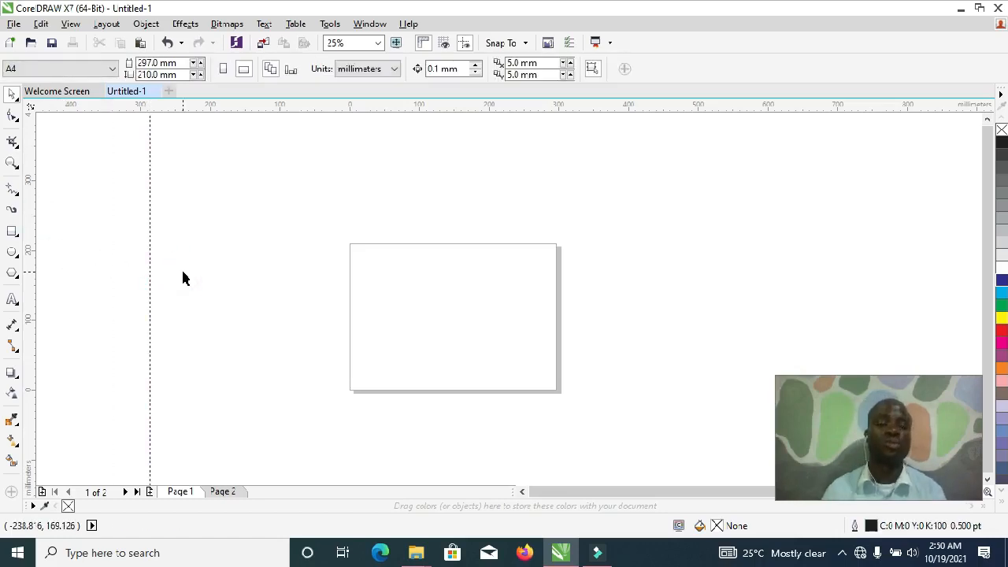
pyautogui.click(149, 281)
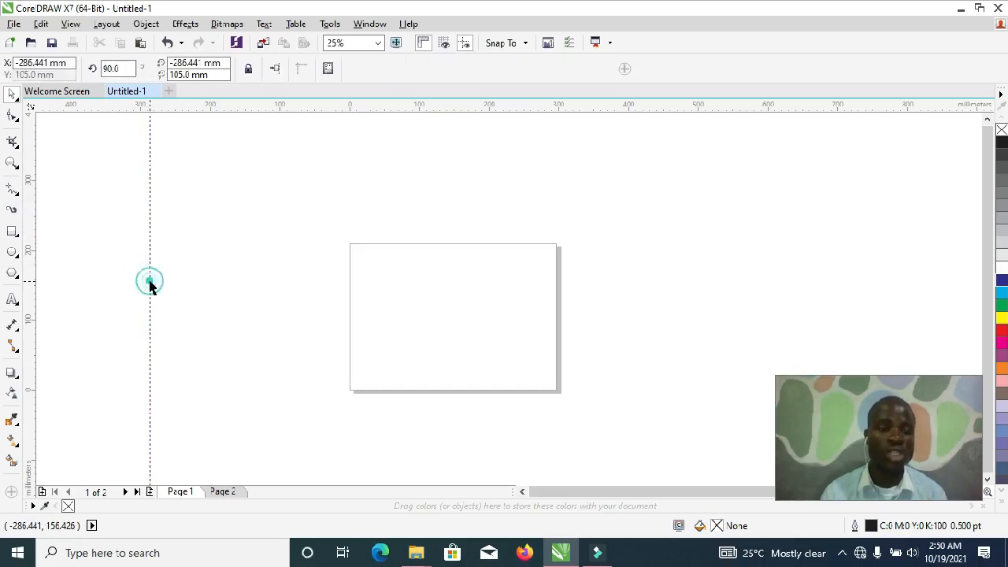
pyautogui.press('p')
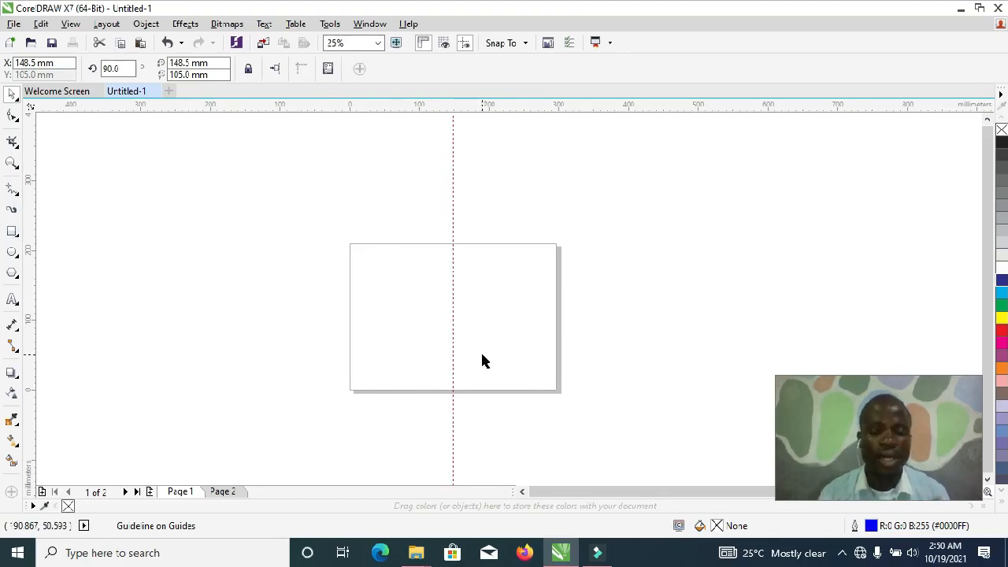
# Create a page-sized rectangle, narrow it to the left half up to the guideline, and fill it with dark blue
pyautogui.doubleClick(12, 231)
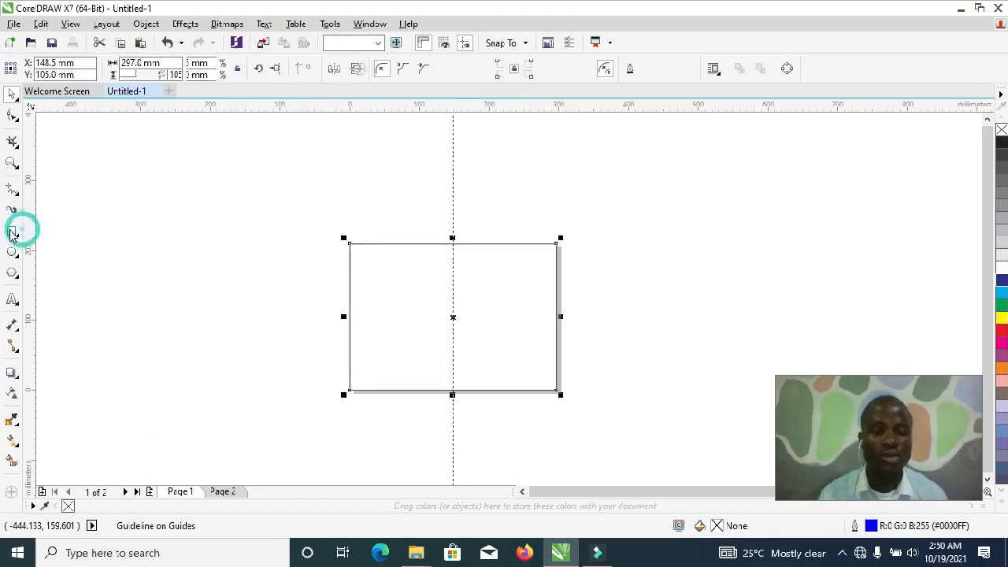
pyautogui.click(12, 94)
pyautogui.moveTo(560, 316); pyautogui.dragTo(459, 341)
pyautogui.click(1001, 280)
pyautogui.press('Escape')
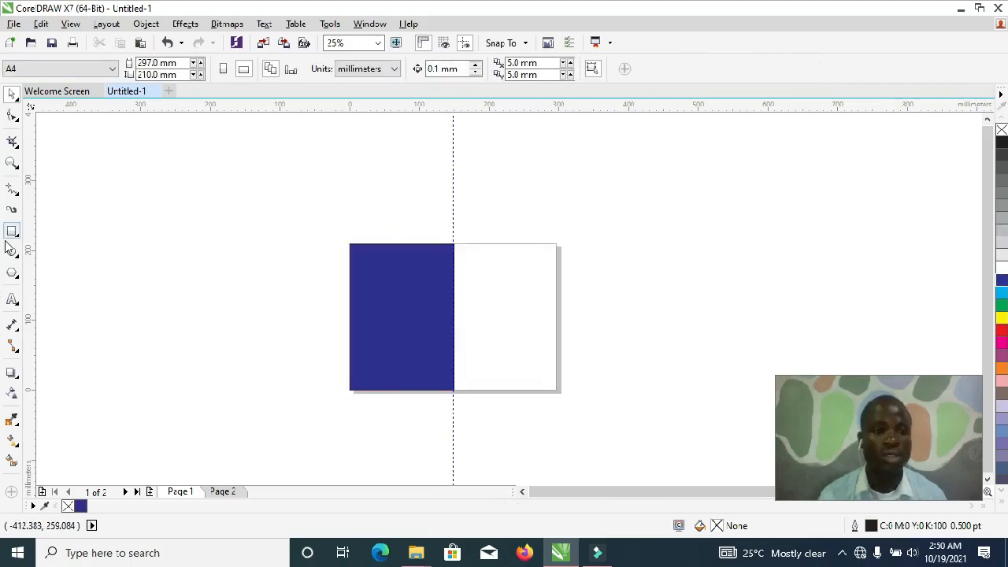
# Create another page-sized rectangle, narrow it to about 147 mm to cover the right half, and fill it with yellow
pyautogui.click(13, 230)
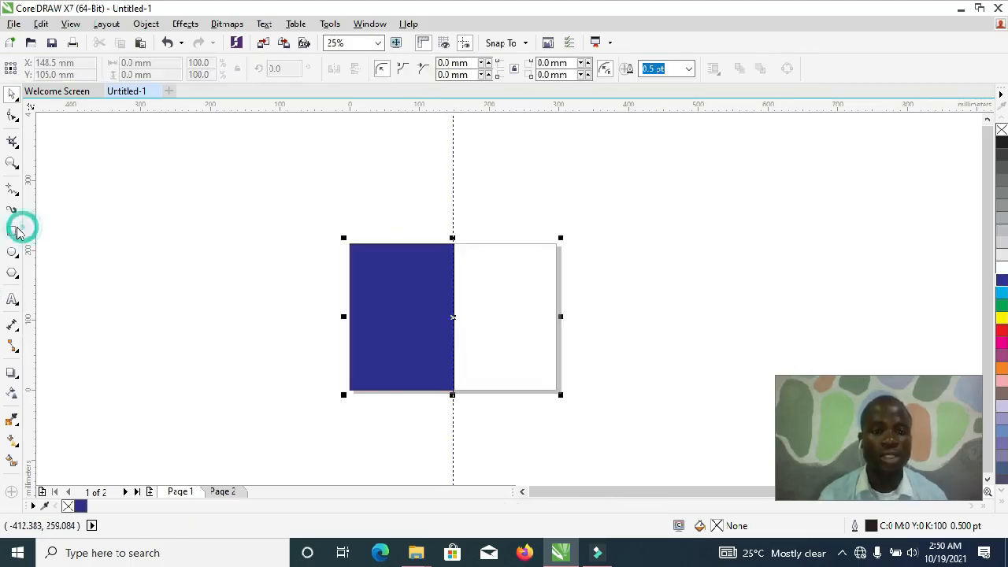
pyautogui.click(343, 317)
pyautogui.moveTo(342, 317); pyautogui.dragTo(453, 347)
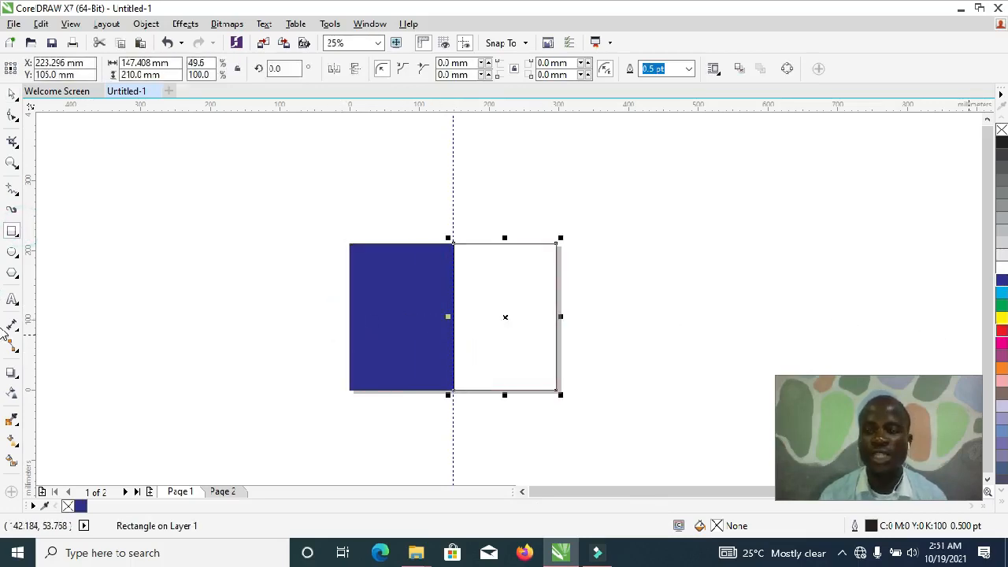
pyautogui.click(1002, 318)
pyautogui.click(10, 95)
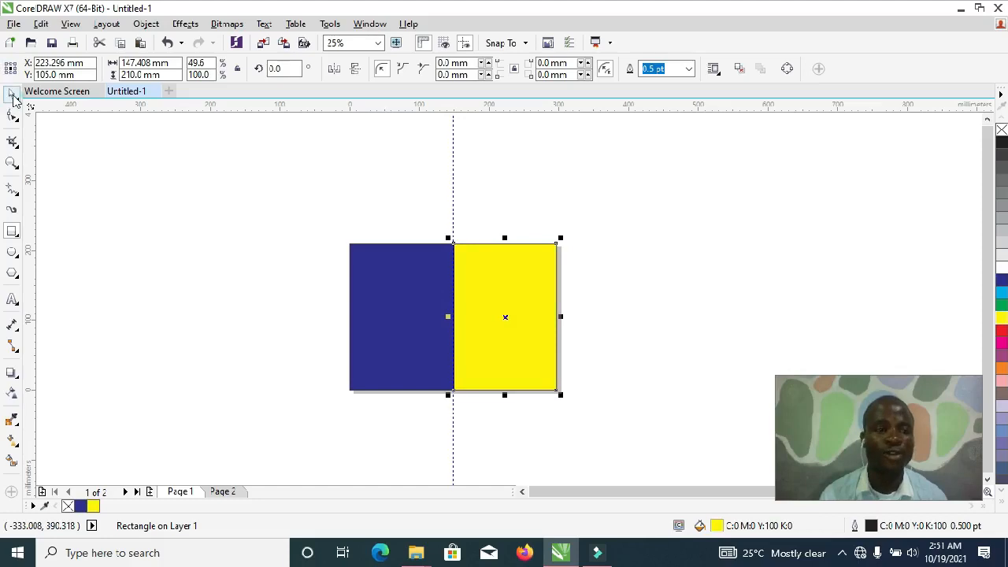
pyautogui.click(724, 282)
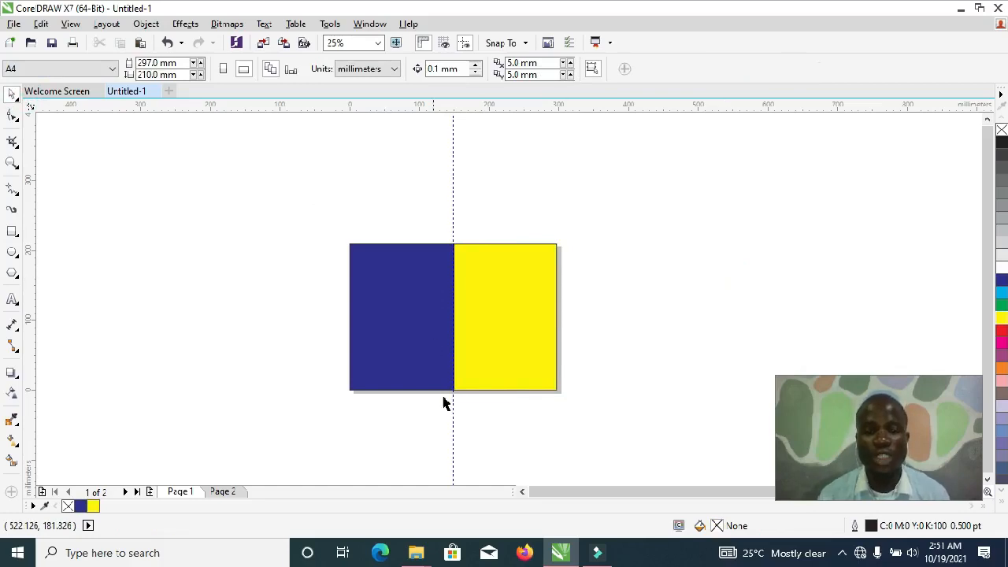
pyautogui.scroll(2, 385, 303)
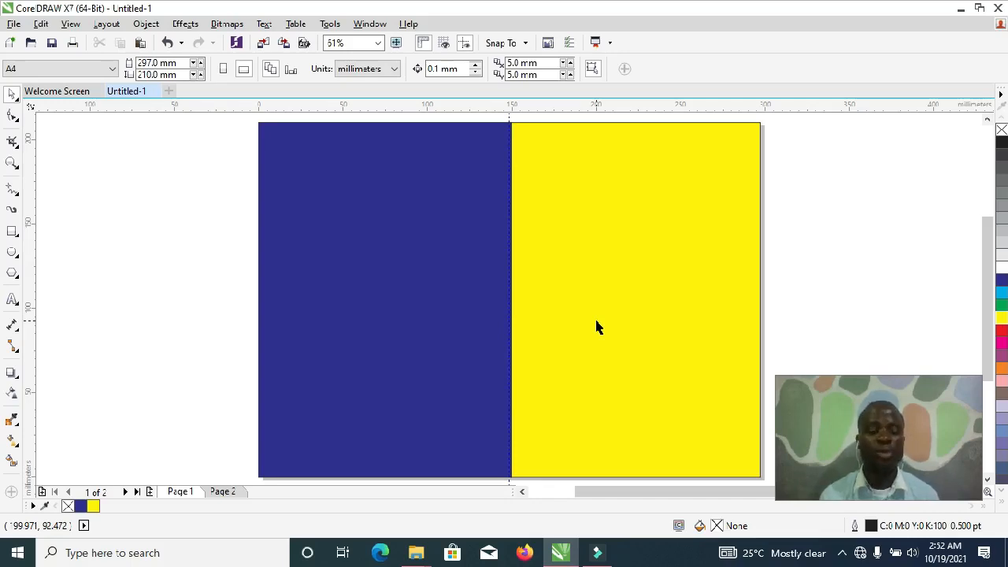
pyautogui.click(12, 24)
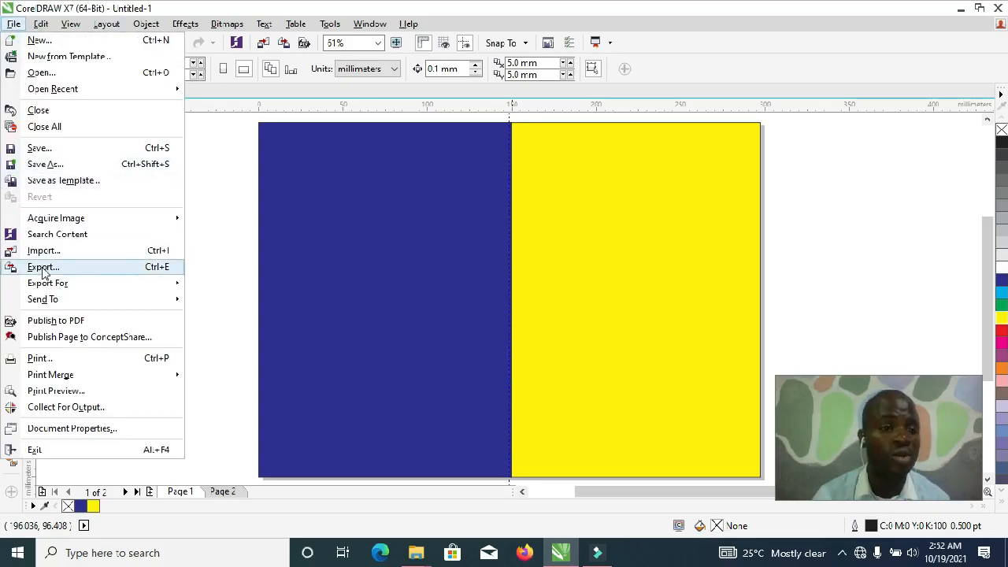
pyautogui.click(45, 254)
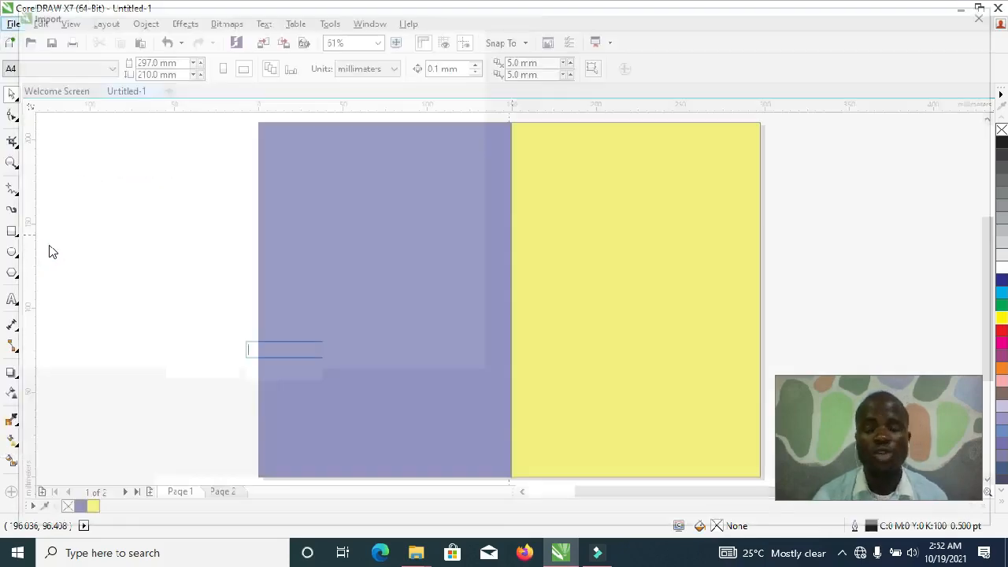
pyautogui.press('Escape')
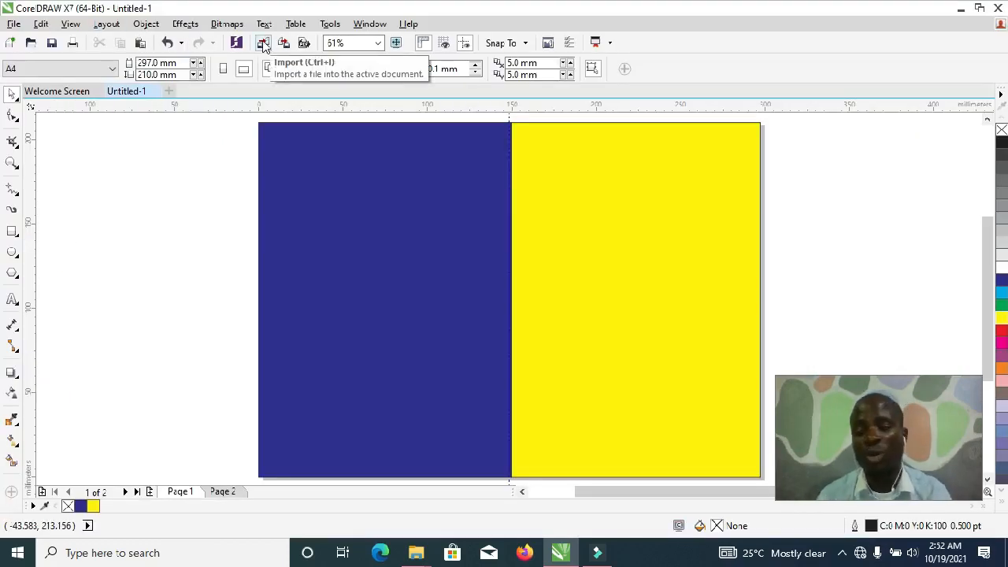
pyautogui.click(262, 44)
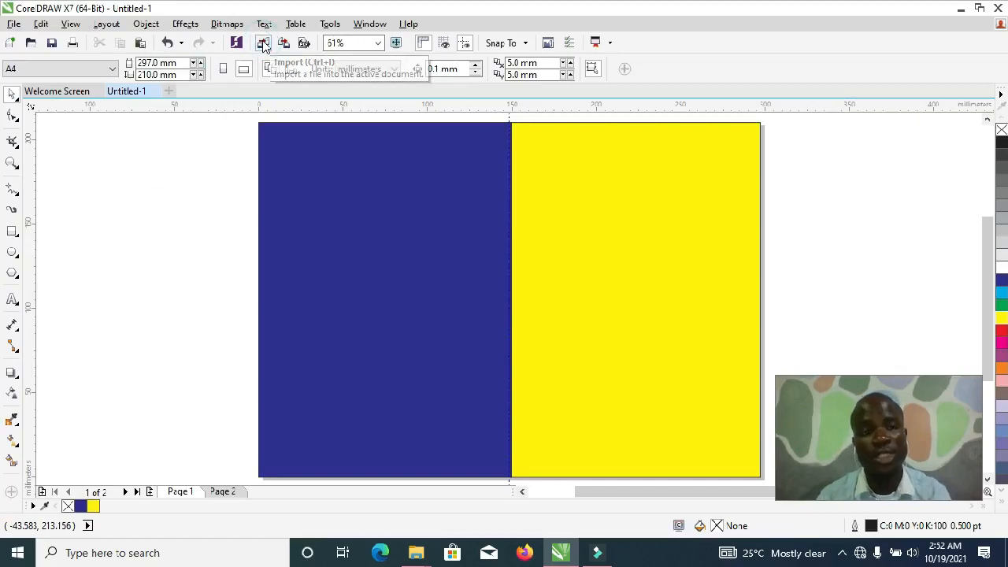
pyautogui.press('Escape')
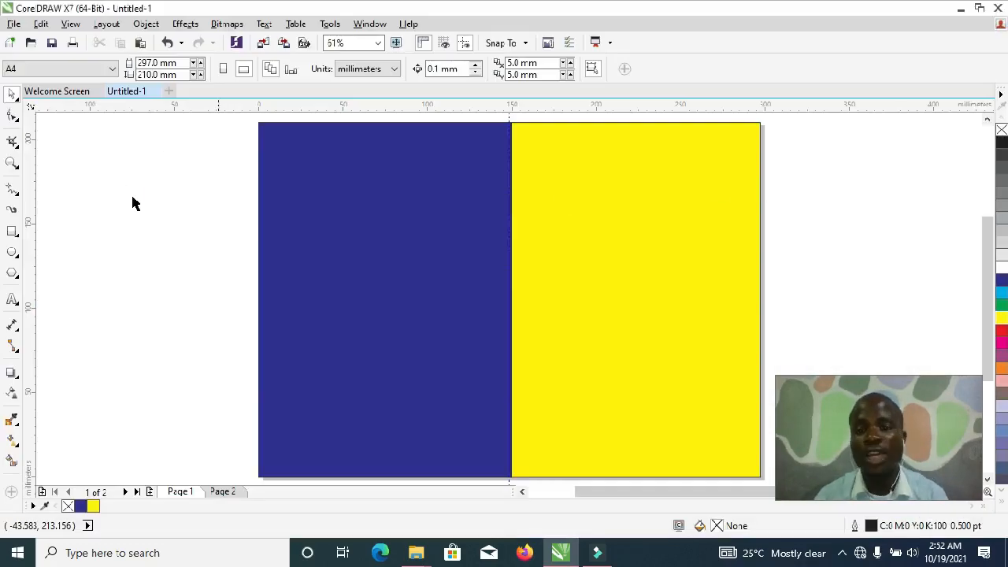
pyautogui.rightClick(164, 181)
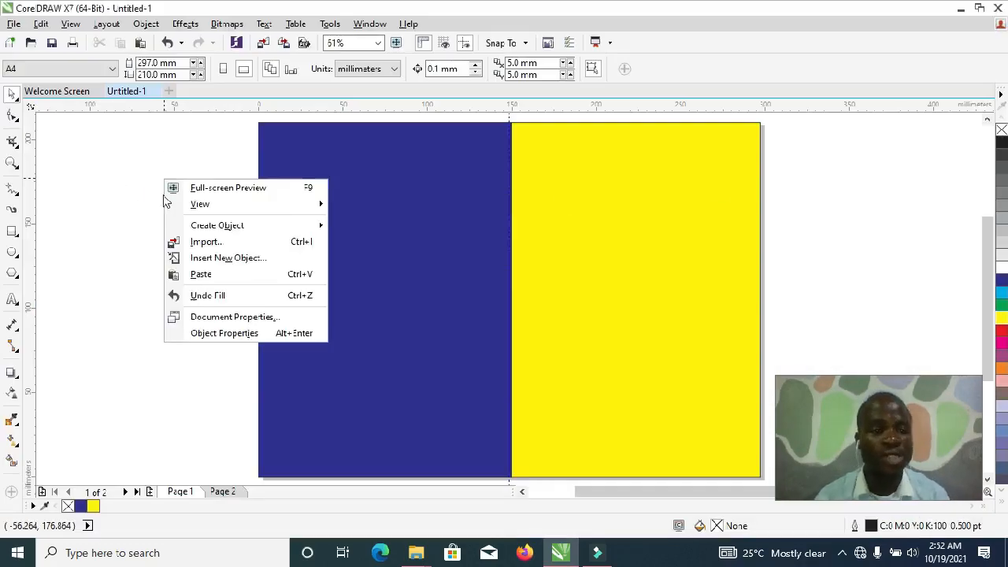
pyautogui.click(198, 241)
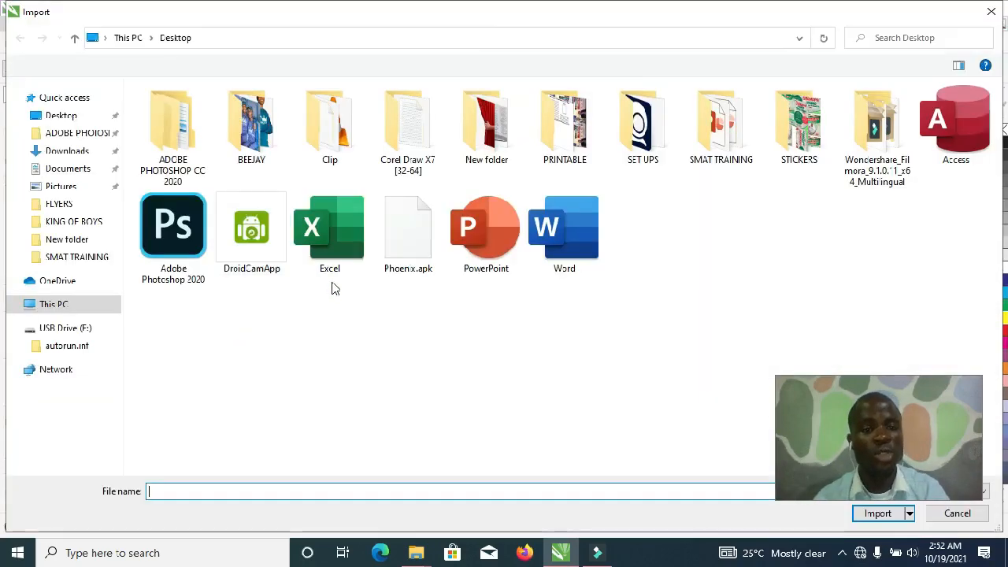
pyautogui.press('Escape')
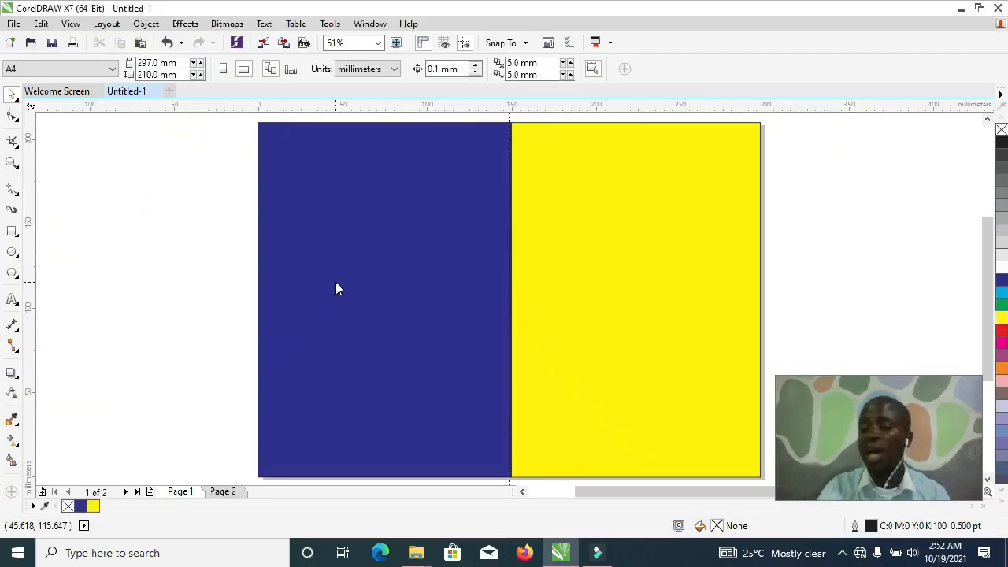
pyautogui.hotkey('ctrl', 'i')
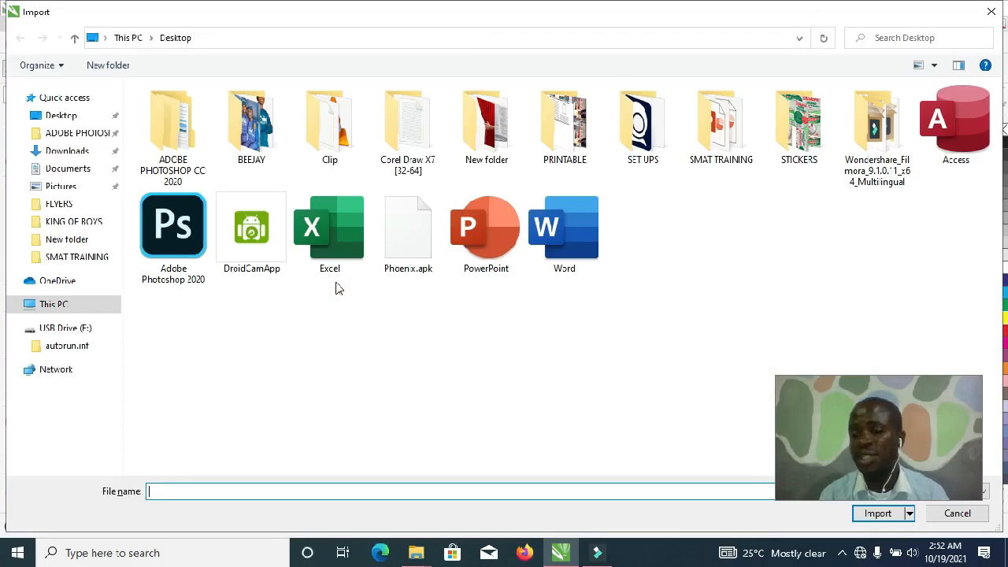
pyautogui.press('Escape')
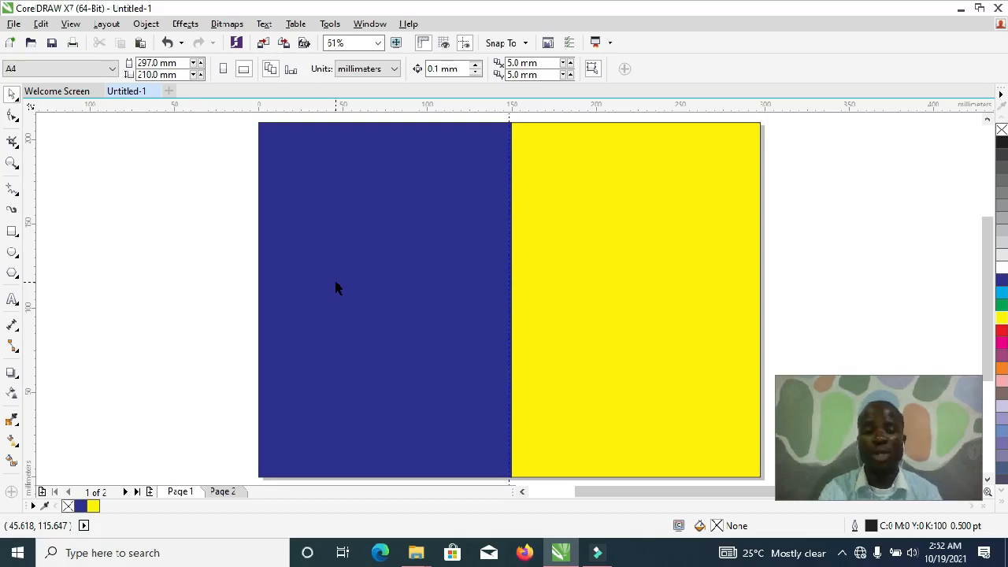
pyautogui.hotkey('ctrl', 'i')
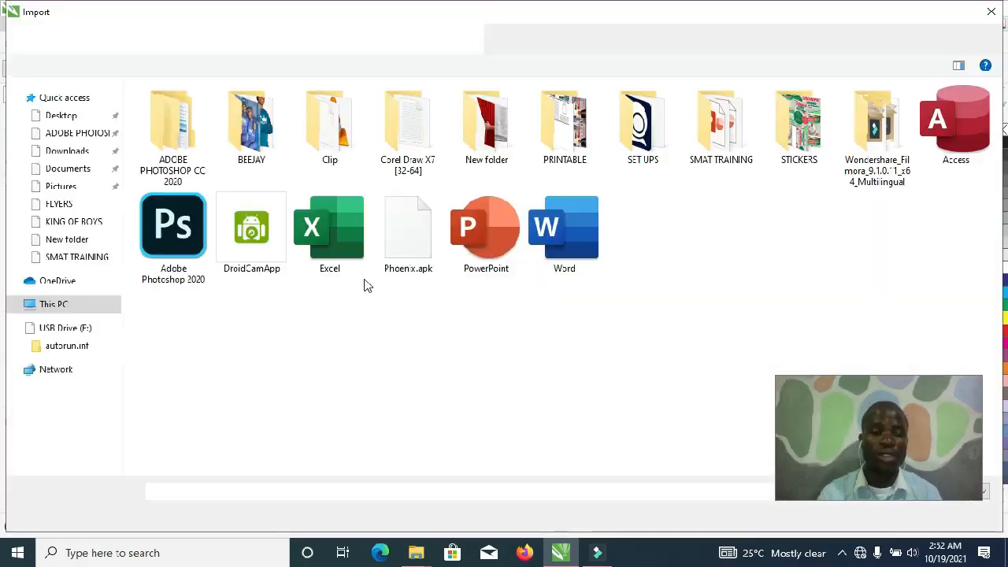
pyautogui.doubleClick(251, 125)
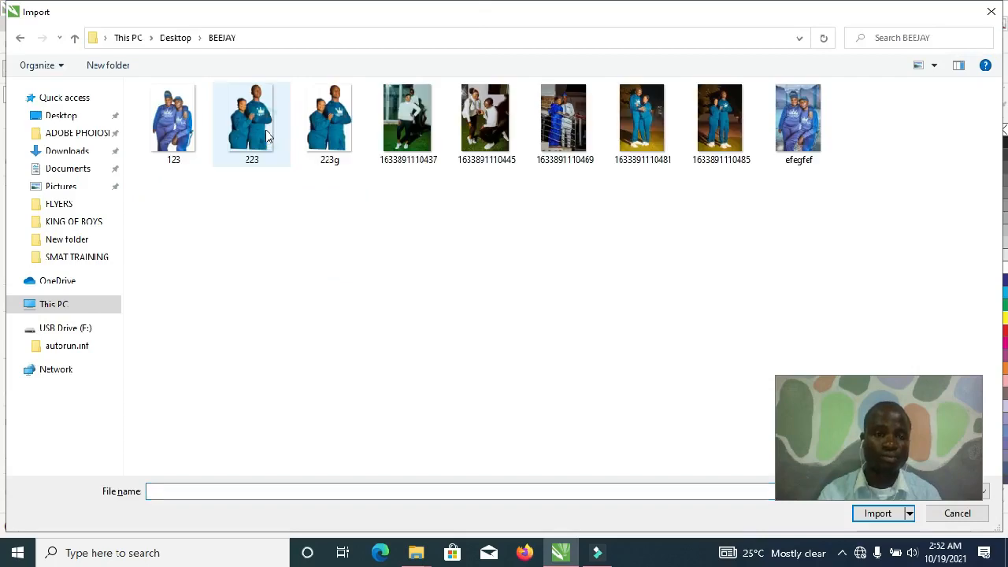
pyautogui.click(251, 122)
pyautogui.keyDown('ctrl'); pyautogui.click(486, 122); pyautogui.keyUp('ctrl')
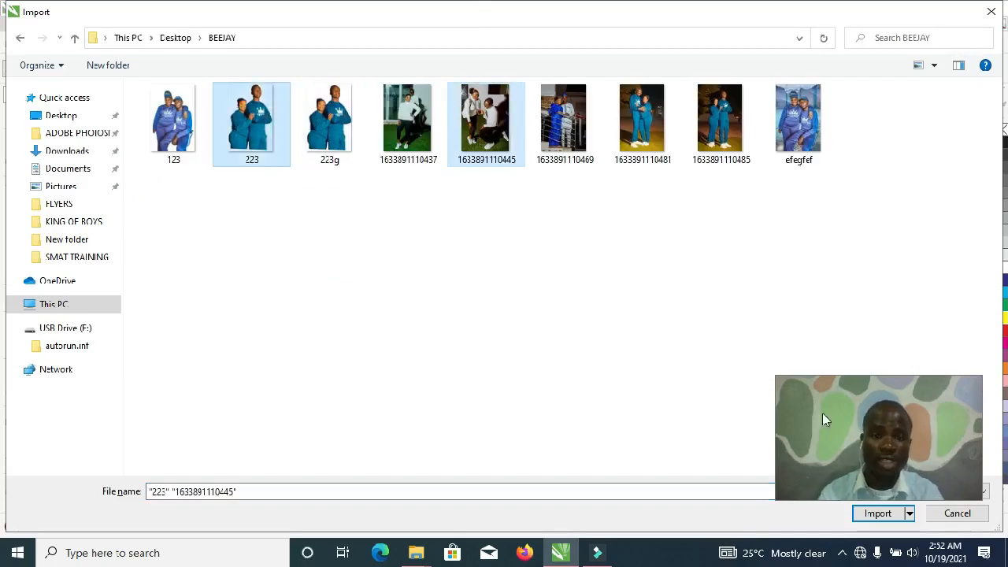
pyautogui.click(877, 513)
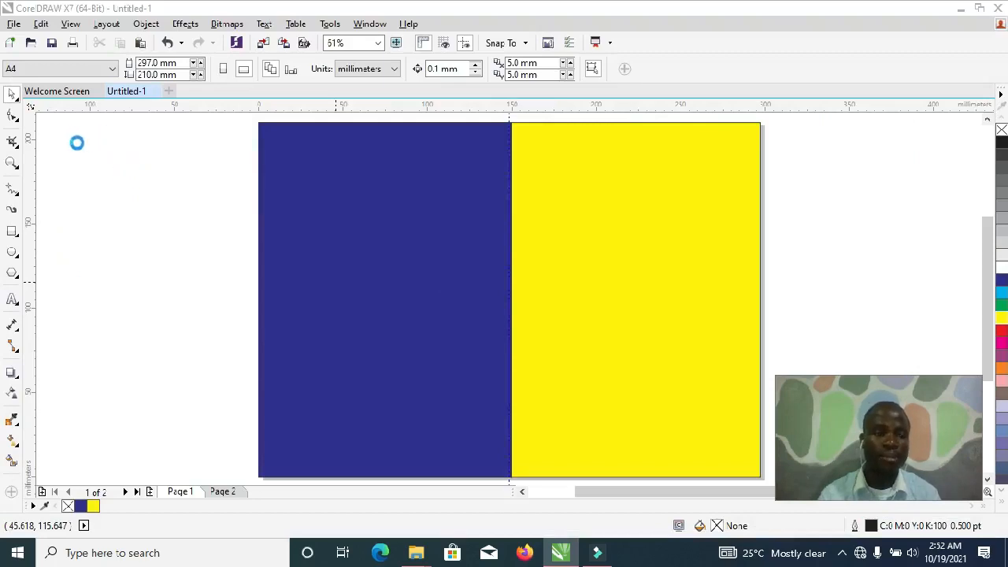
pyautogui.moveTo(76, 141); pyautogui.dragTo(193, 319)
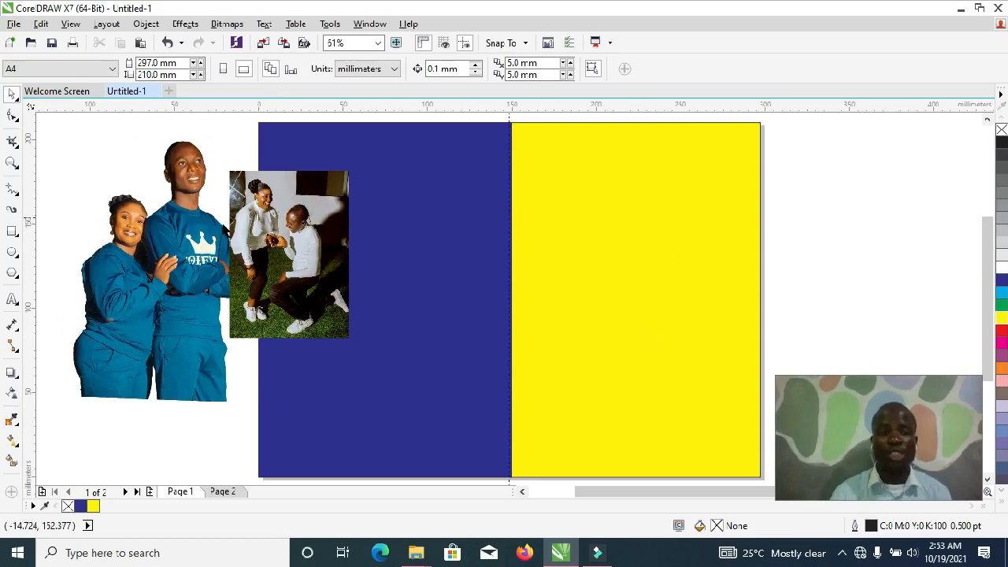
pyautogui.click(195, 246)
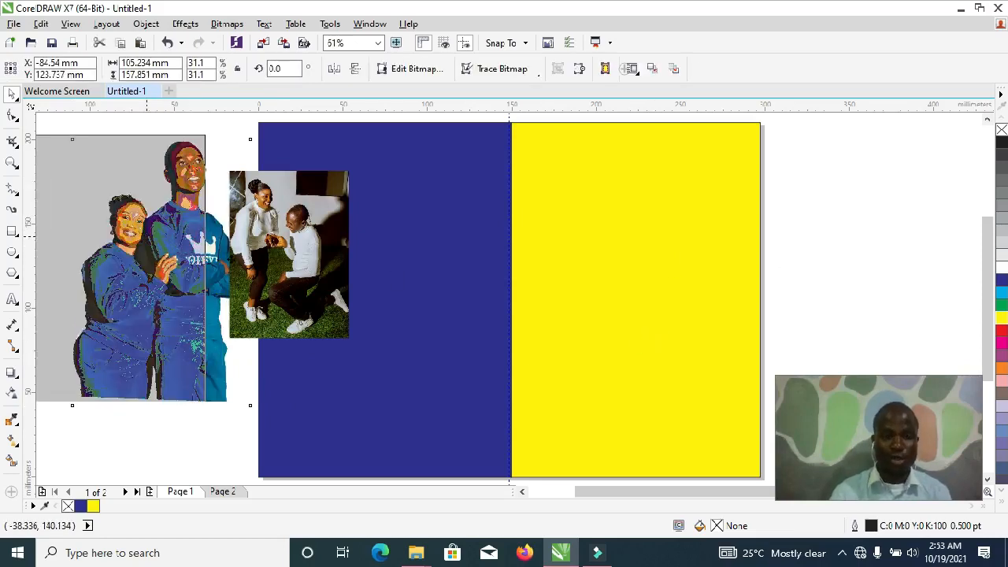
pyautogui.click(296, 229)
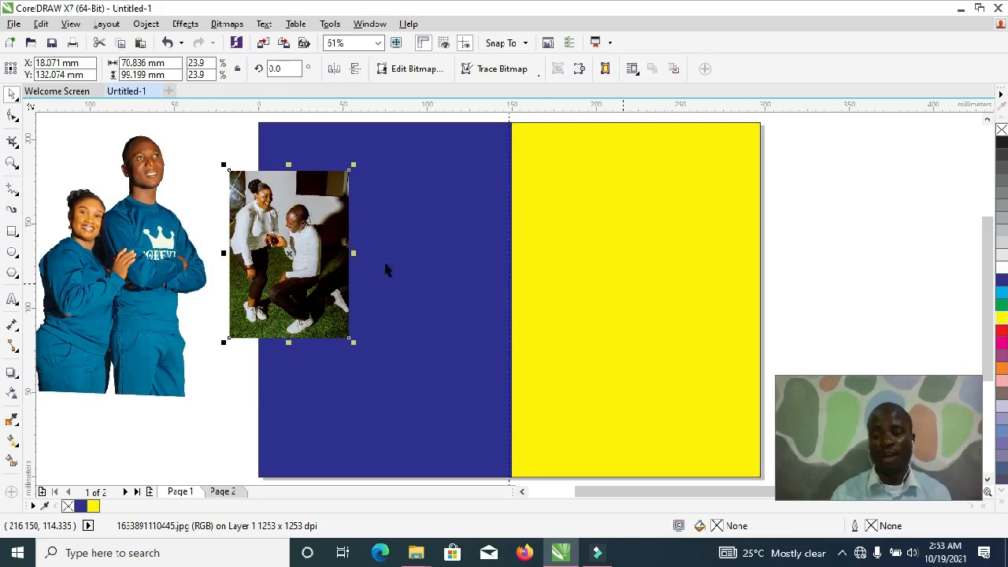
pyautogui.moveTo(283, 235); pyautogui.dragTo(283, 234)
pyautogui.rightClick(283, 235)
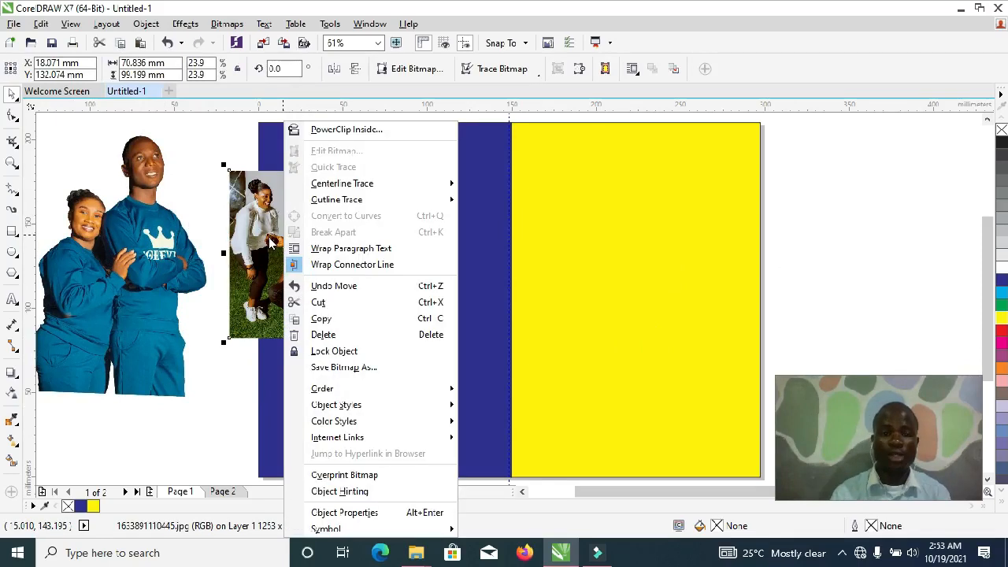
pyautogui.click(347, 131)
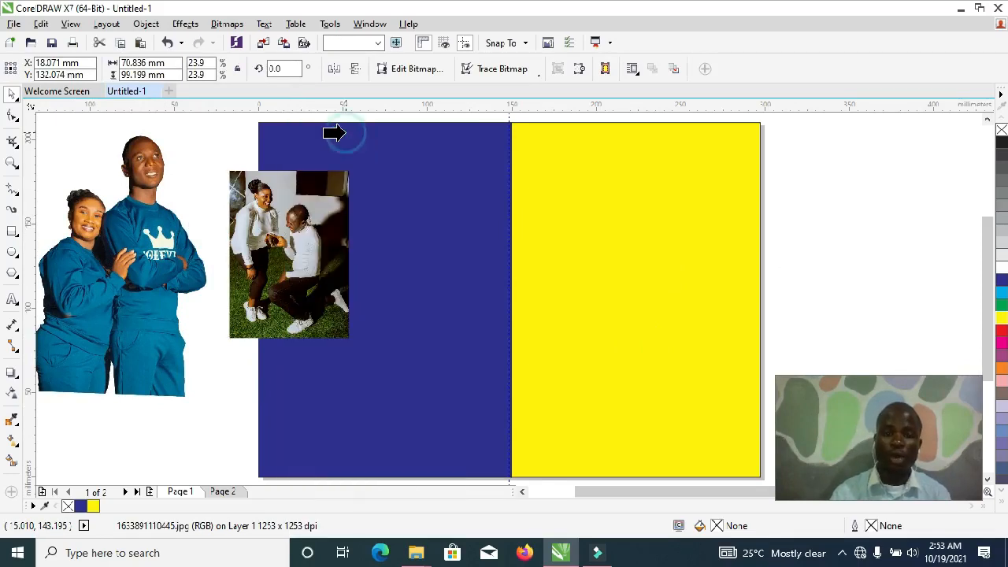
pyautogui.click(609, 224)
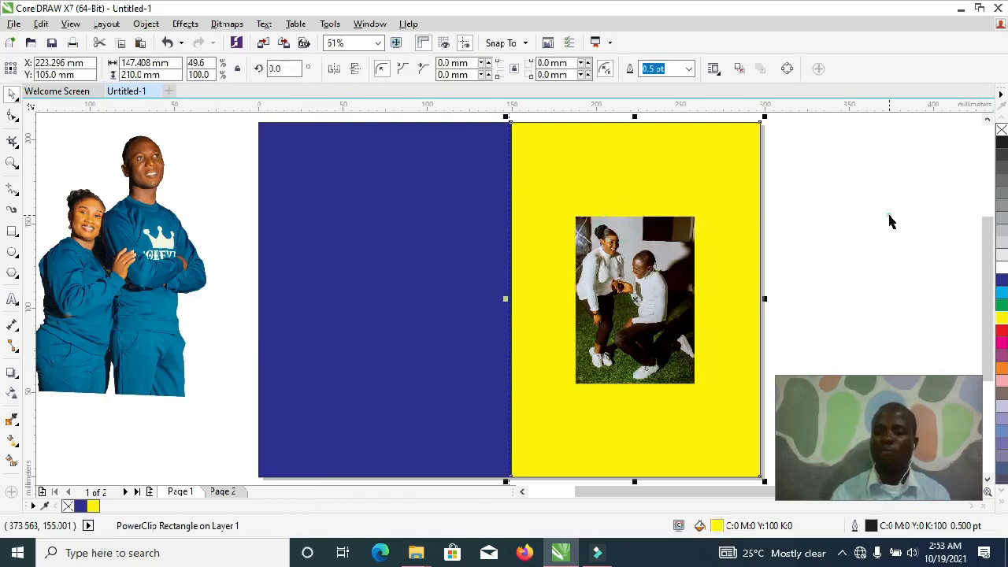
pyautogui.press('Escape')
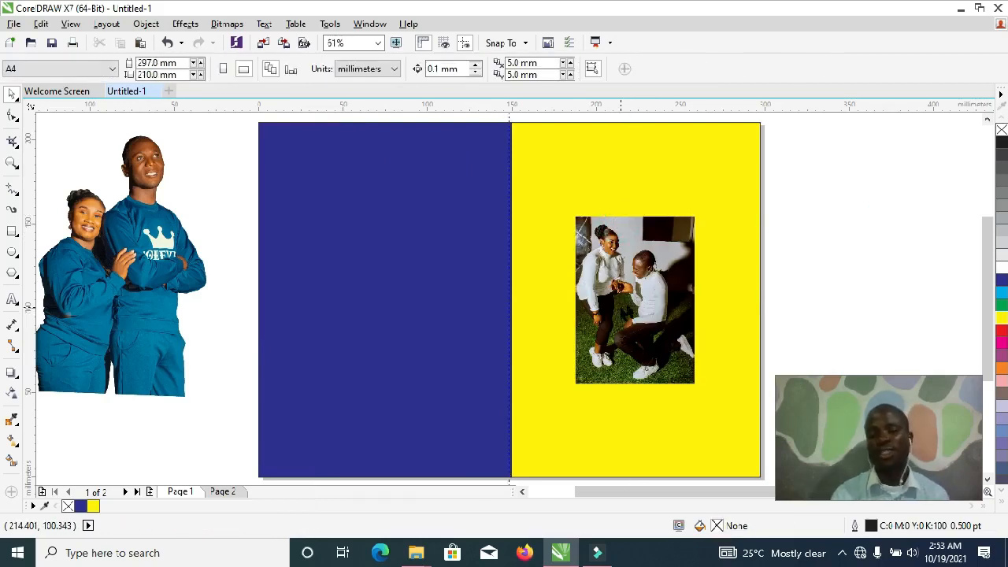
# Remove the yellow fill from the right-half PowerClip rectangle
pyautogui.click(652, 221)
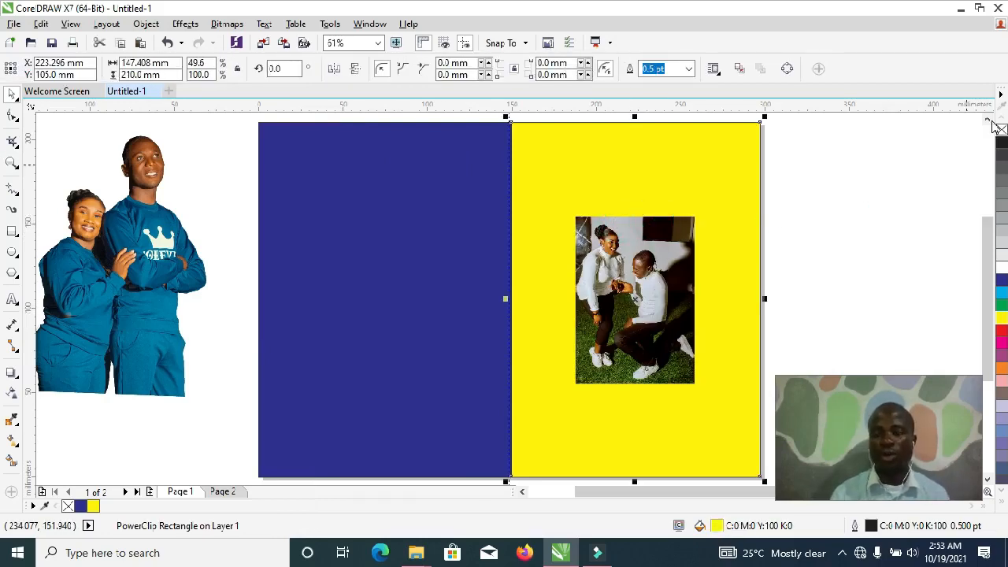
pyautogui.click(1000, 129)
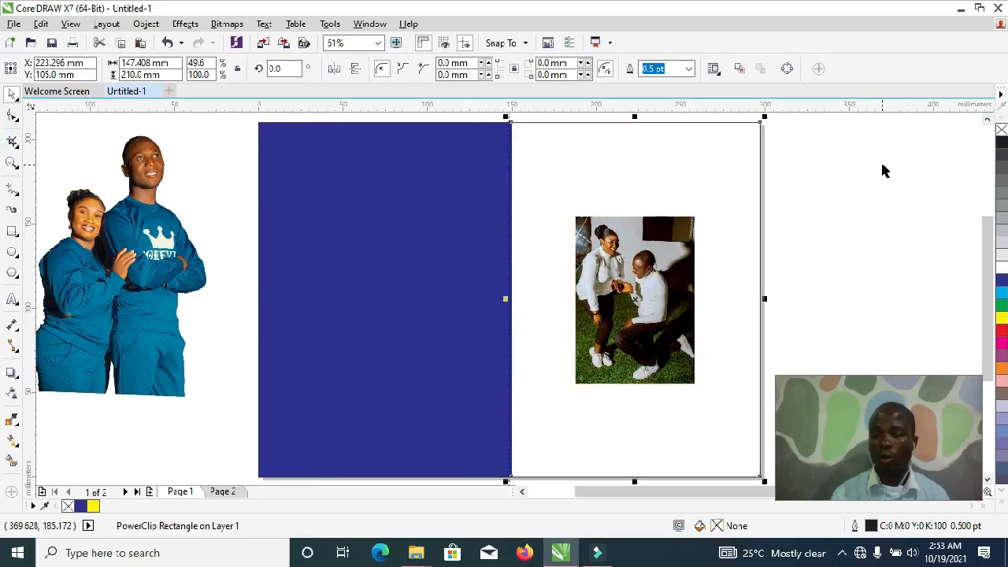
pyautogui.click(882, 163)
# Edit the right half's PowerClip, enlarge its photo to about 160 × 224 mm so it covers the frame, and finish editing
pyautogui.click(605, 303)
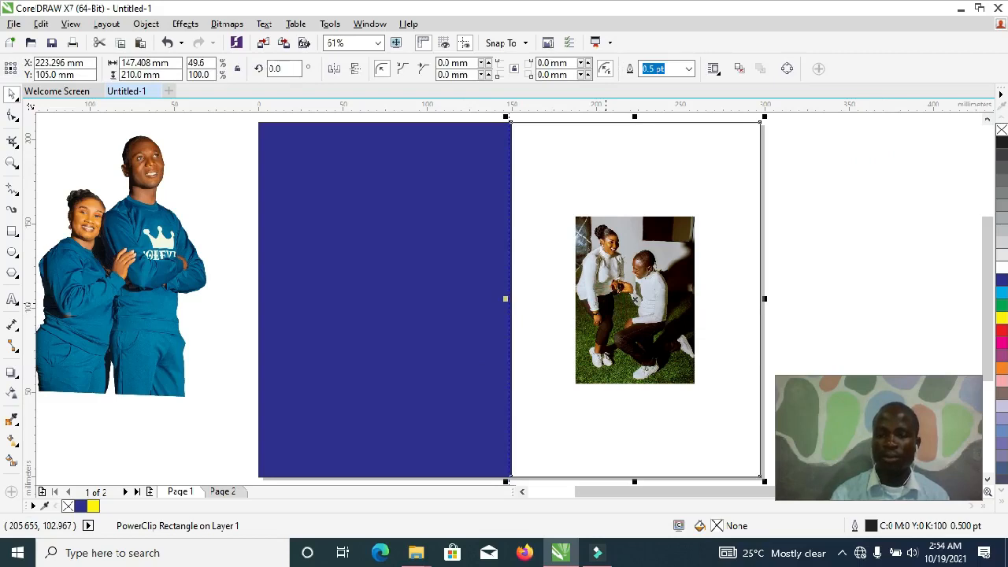
pyautogui.rightClick(609, 309)
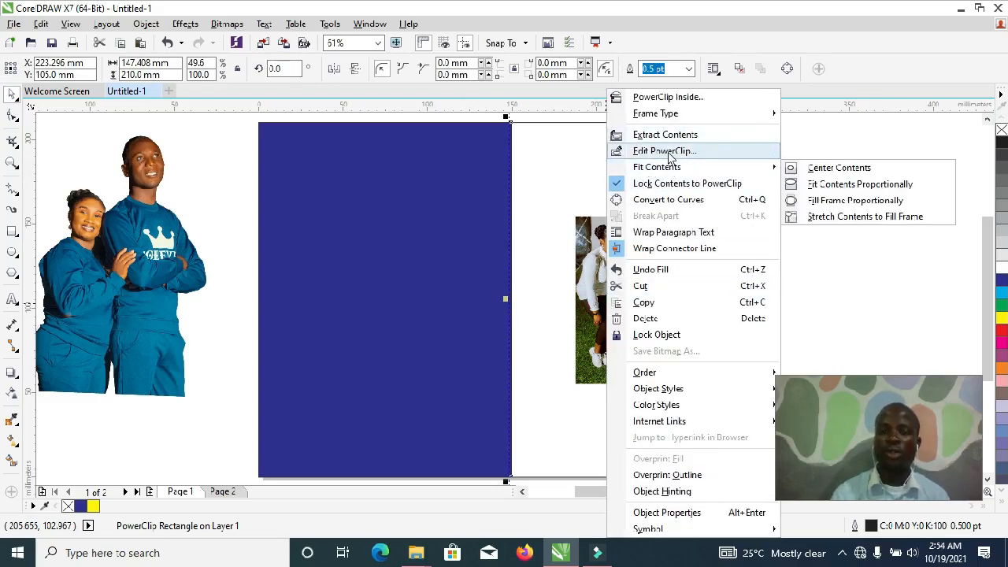
pyautogui.click(665, 150)
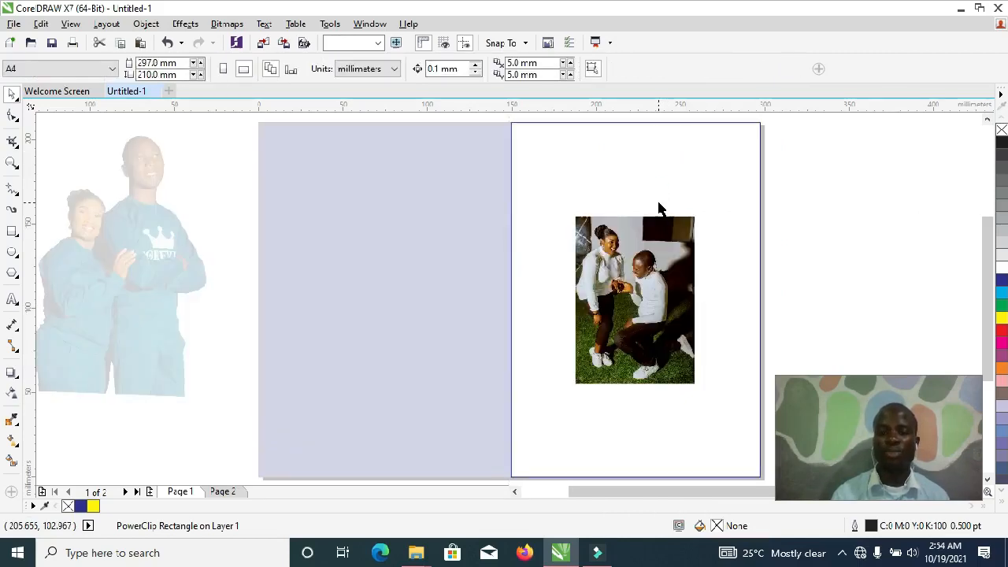
pyautogui.click(569, 382)
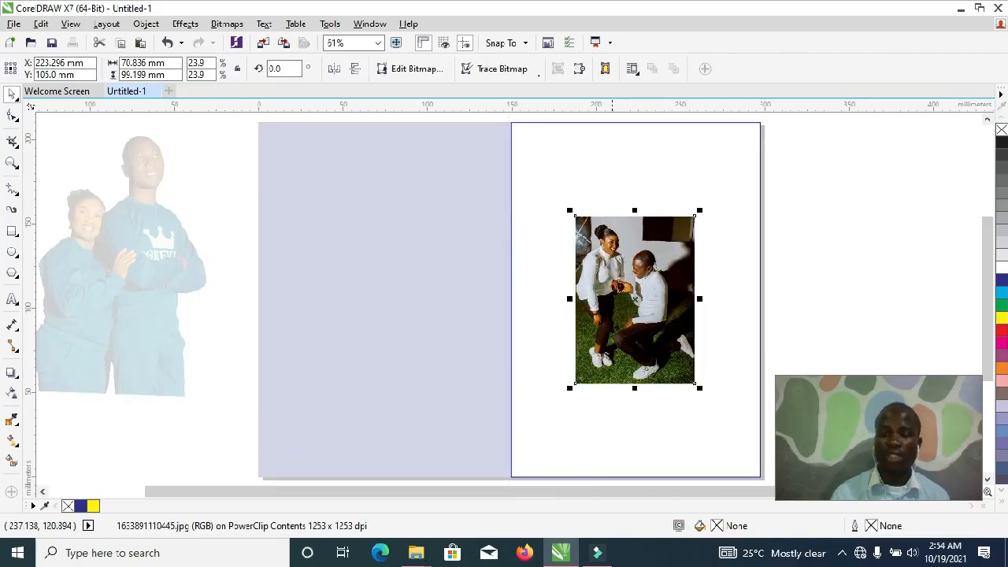
pyautogui.moveTo(568, 388); pyautogui.dragTo(498, 437)
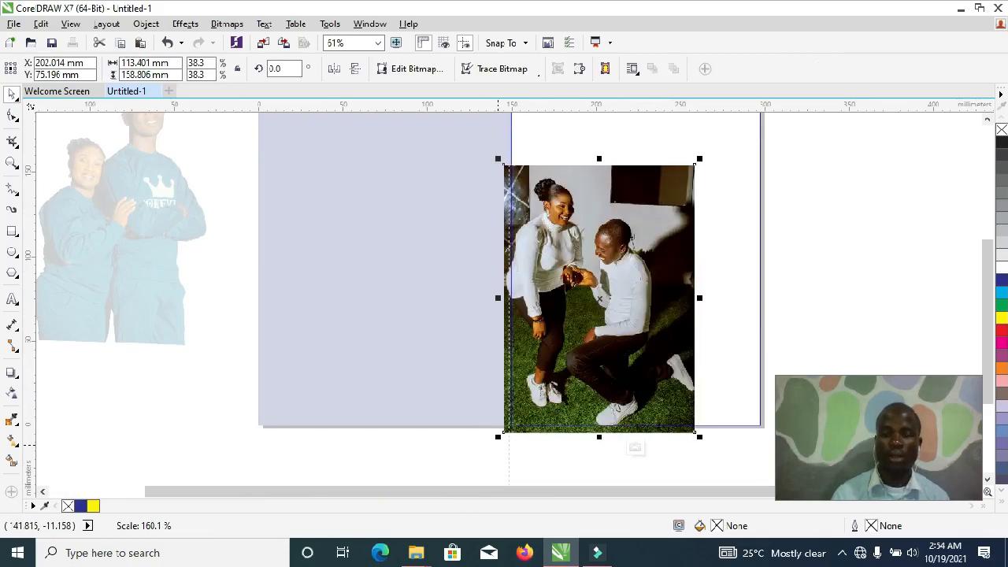
pyautogui.scroll(-2, 556, 399)
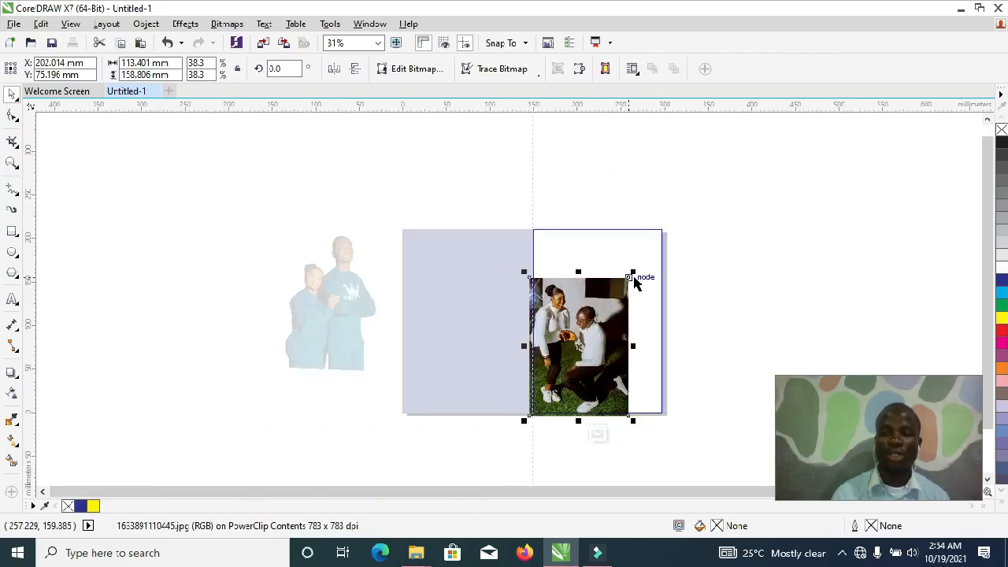
pyautogui.moveTo(635, 271); pyautogui.dragTo(673, 212)
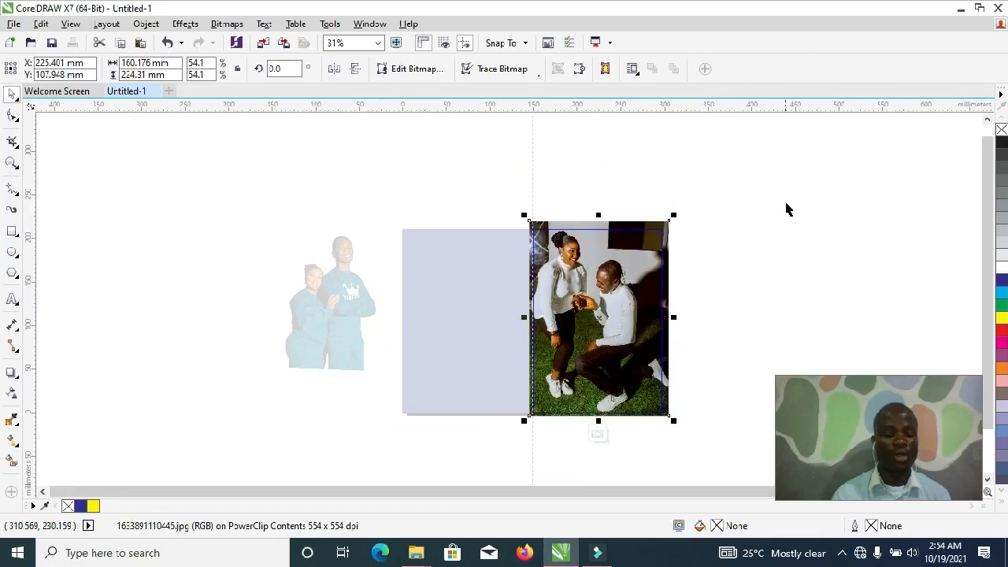
pyautogui.rightClick(592, 240)
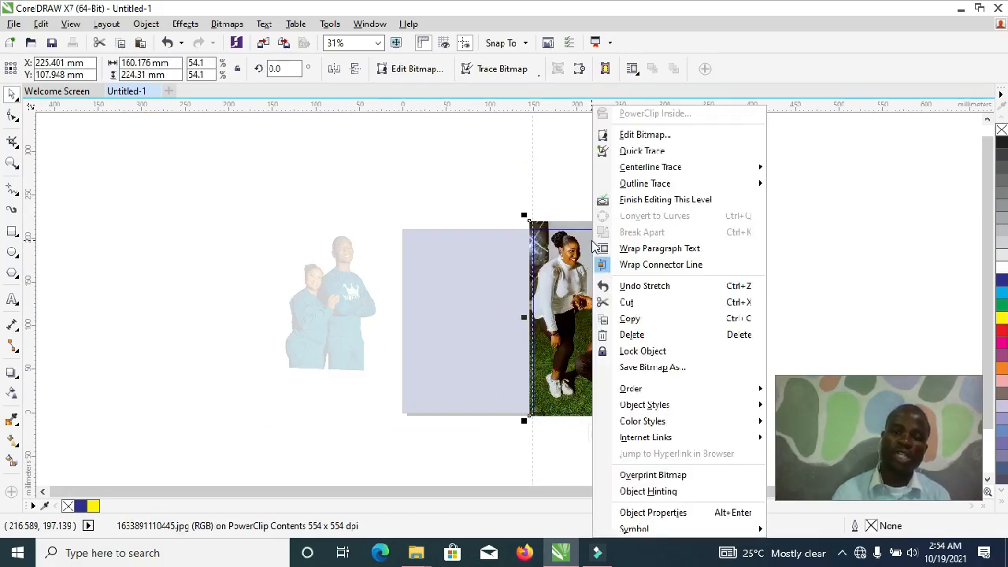
pyautogui.click(635, 199)
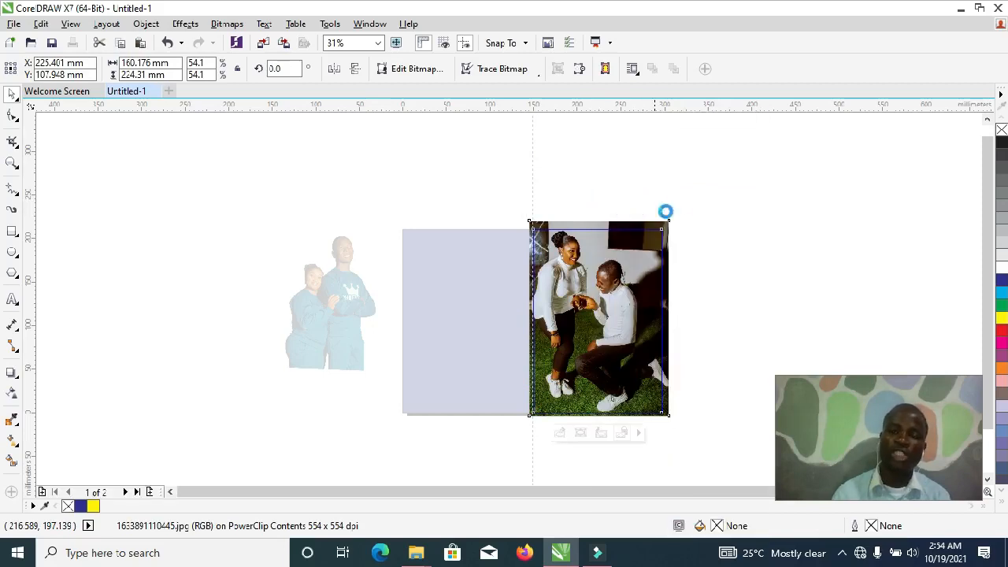
pyautogui.click(727, 217)
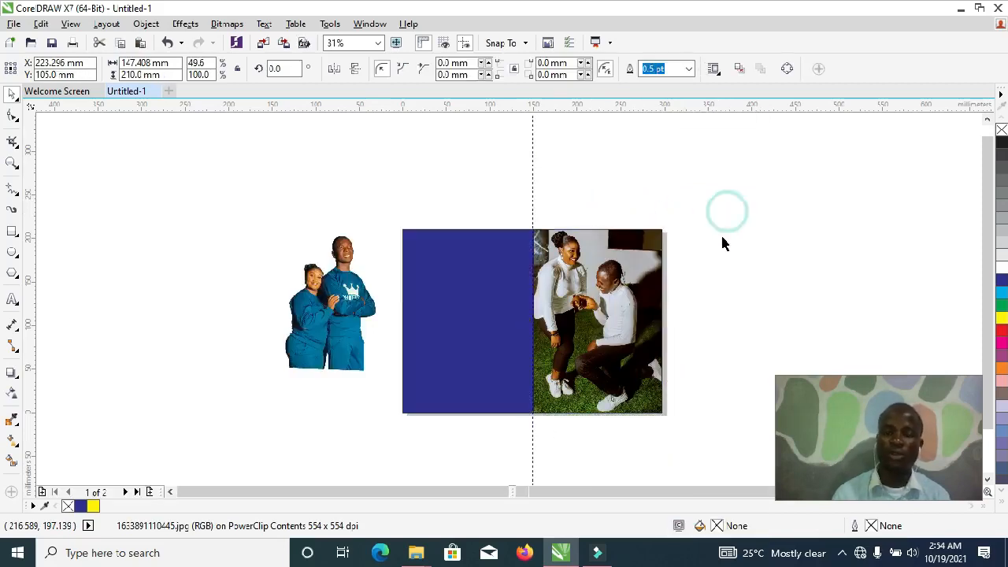
# Apply a Gaussian Blur with a 99-pixel radius to the photo inside the right half's PowerClip and leave the frame's contents
pyautogui.click(620, 292)
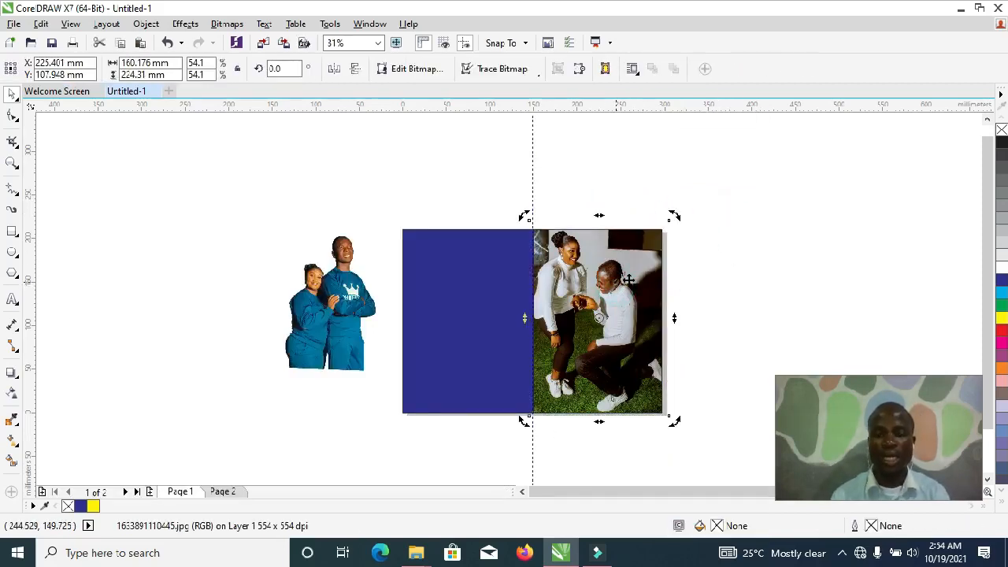
pyautogui.click(743, 241)
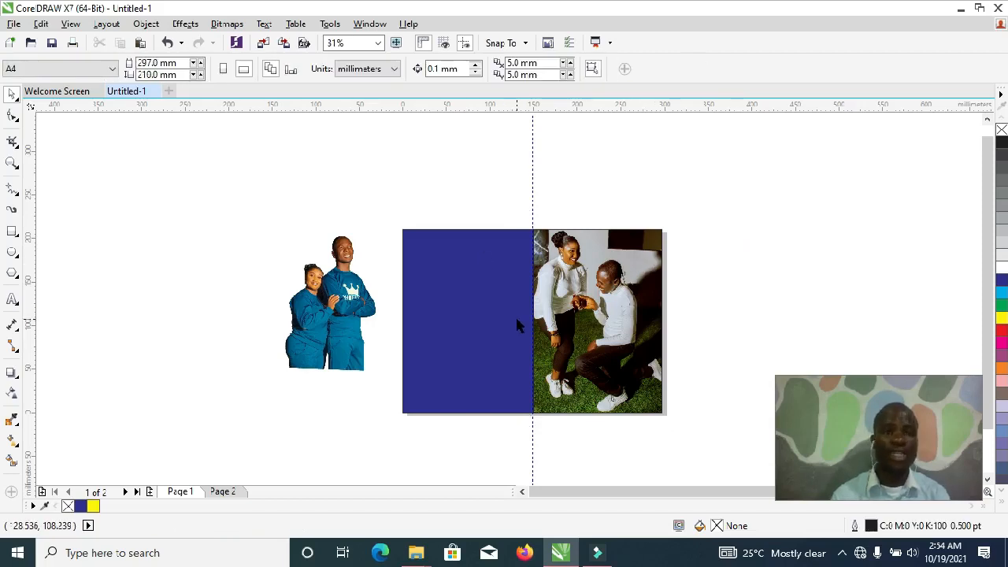
pyautogui.click(622, 312)
pyautogui.doubleClick(621, 307)
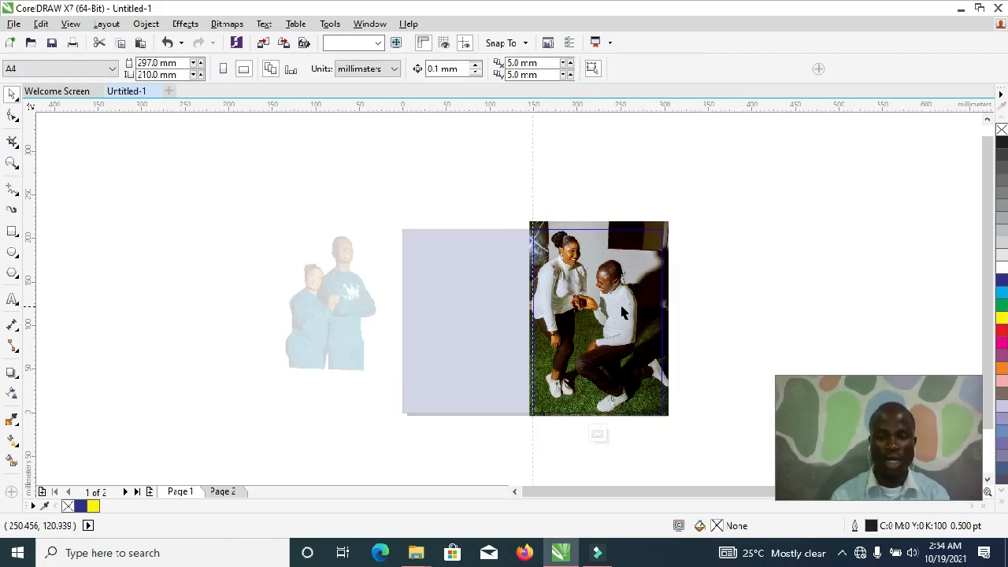
pyautogui.click(622, 310)
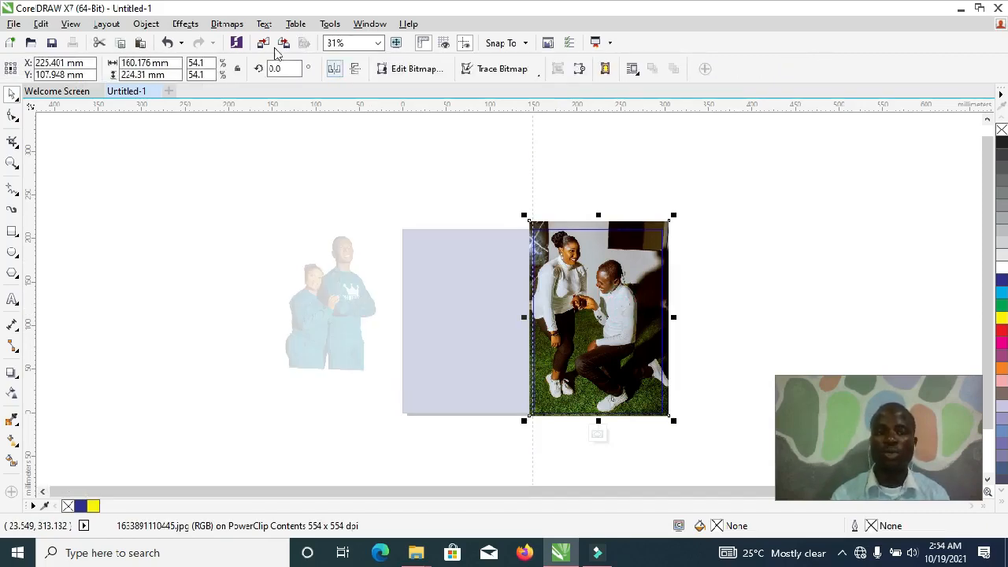
pyautogui.click(228, 24)
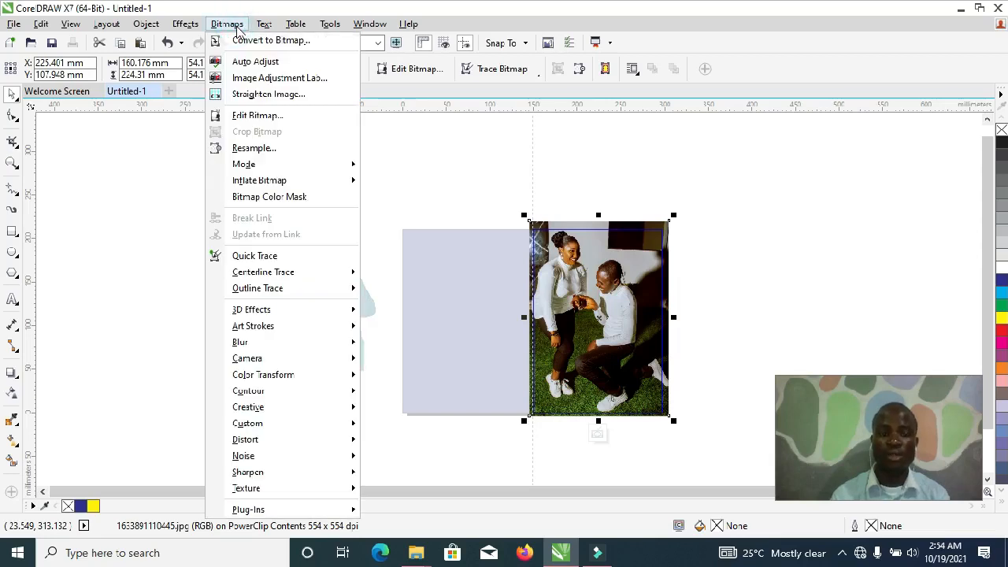
pyautogui.moveTo(281, 342)
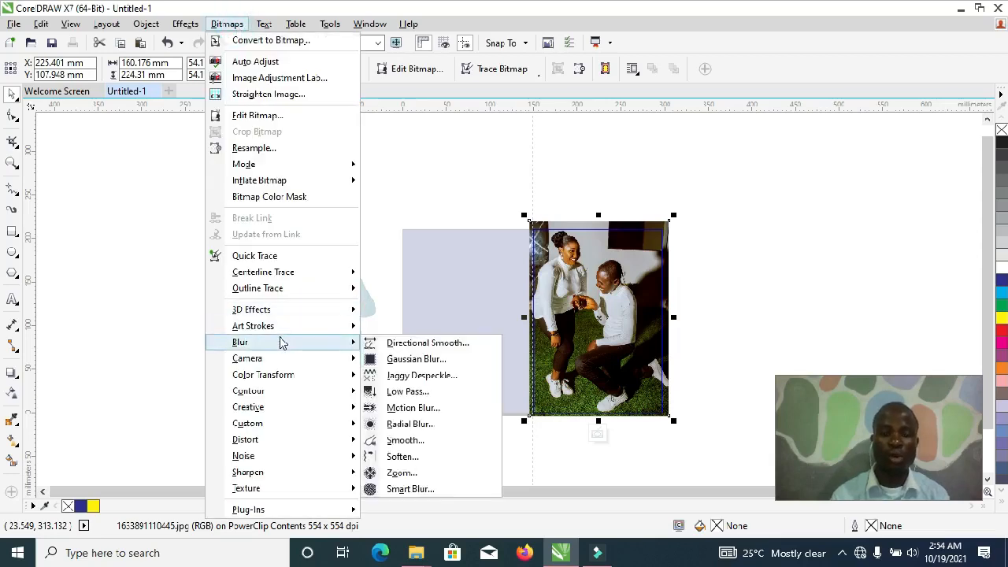
pyautogui.click(420, 360)
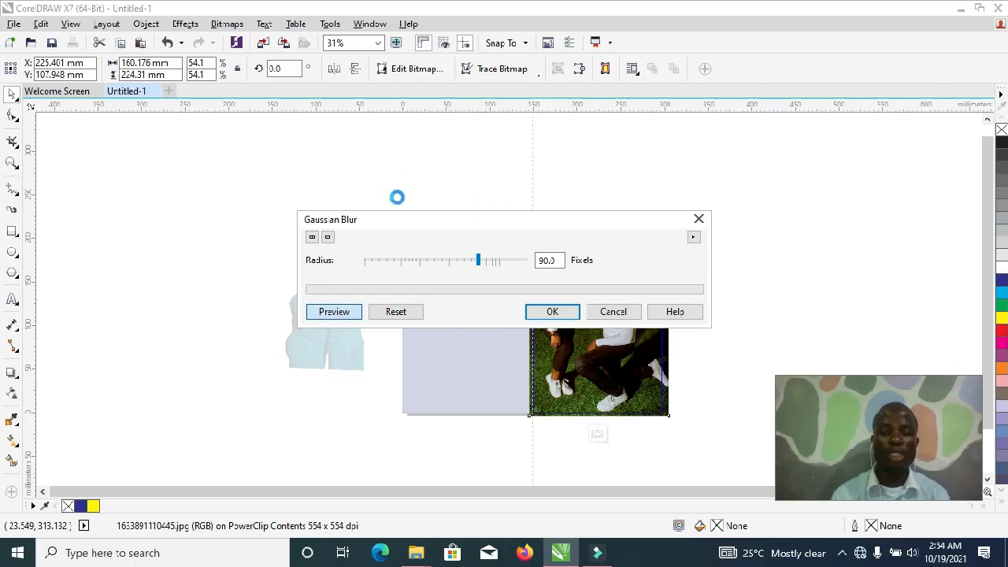
pyautogui.moveTo(490, 223); pyautogui.dragTo(276, 190)
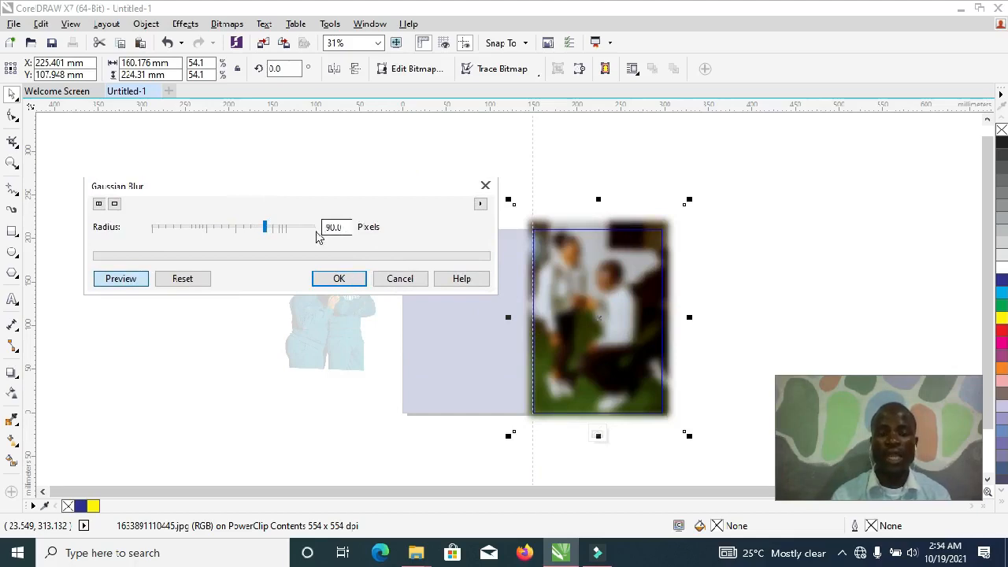
pyautogui.moveTo(265, 228); pyautogui.dragTo(223, 230)
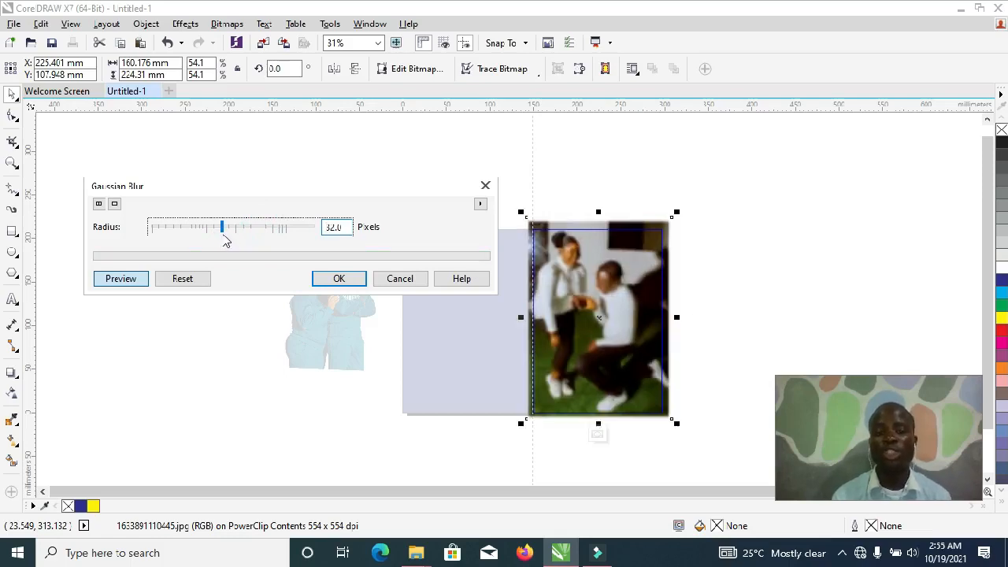
pyautogui.click(275, 228)
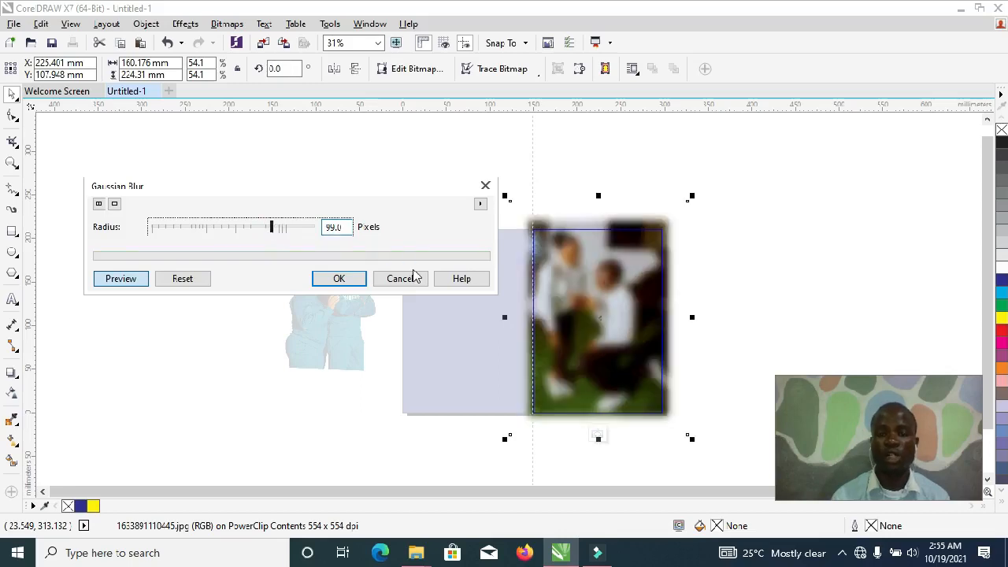
pyautogui.click(340, 278)
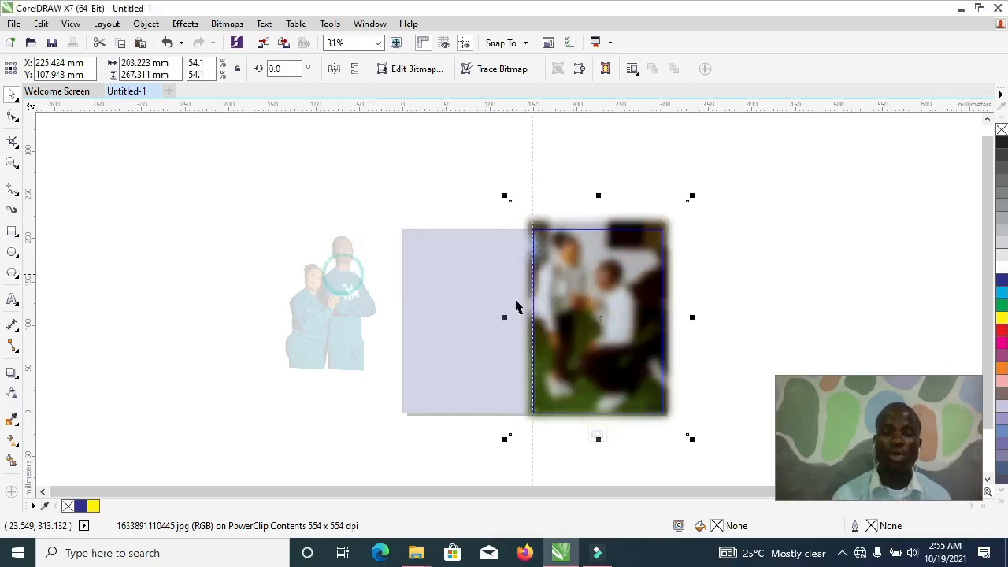
pyautogui.click(735, 272)
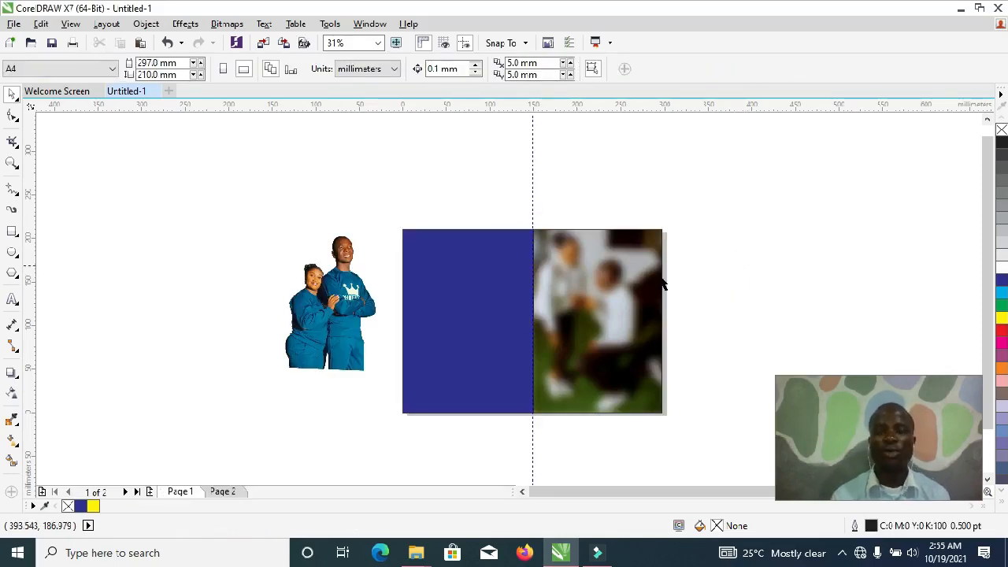
# Enlarge the blurred photo to about 224 × 295 mm and reposition it slightly within its right-half frame
pyautogui.click(628, 284)
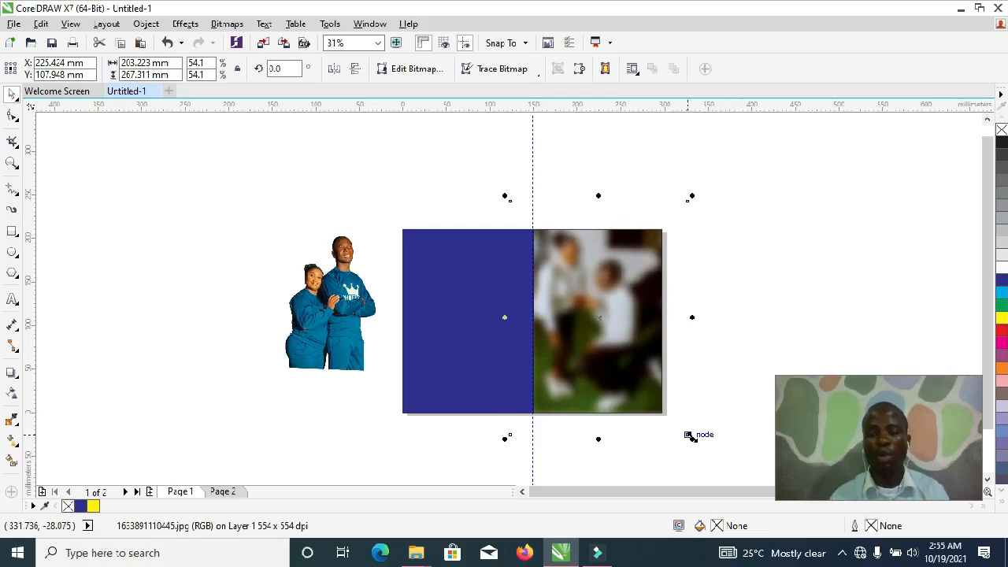
pyautogui.moveTo(691, 435); pyautogui.dragTo(701, 453)
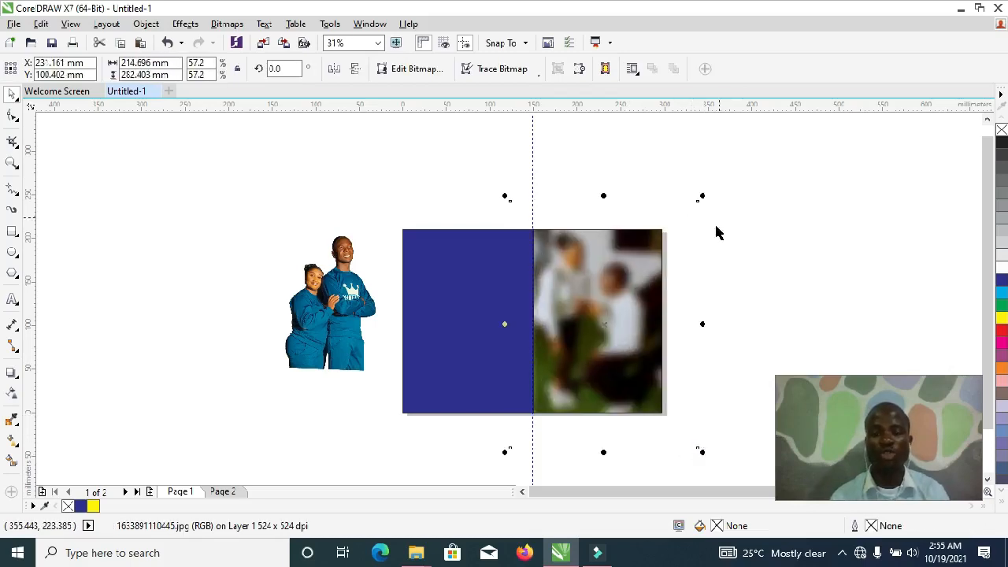
pyautogui.moveTo(506, 195); pyautogui.dragTo(494, 186)
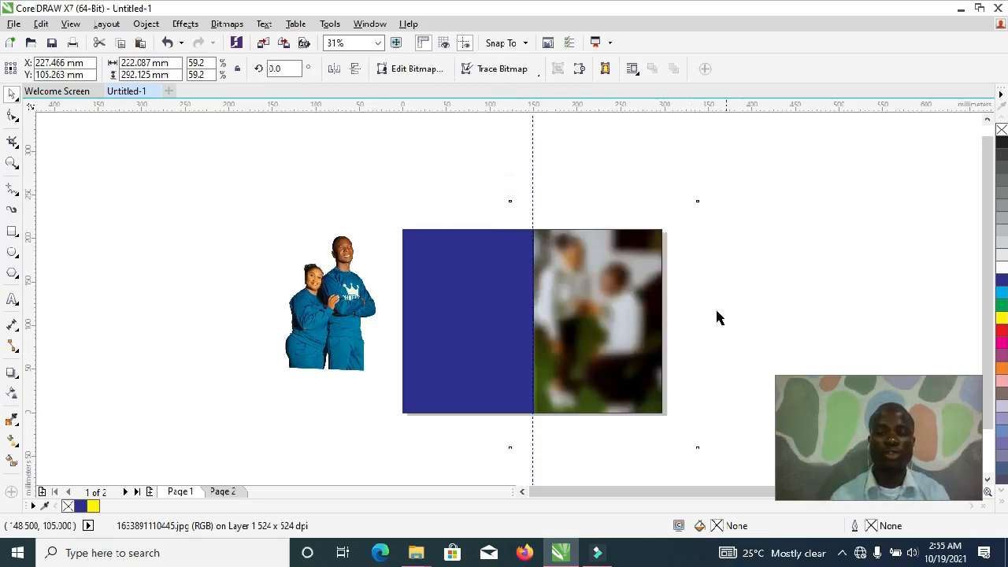
pyautogui.click(749, 270)
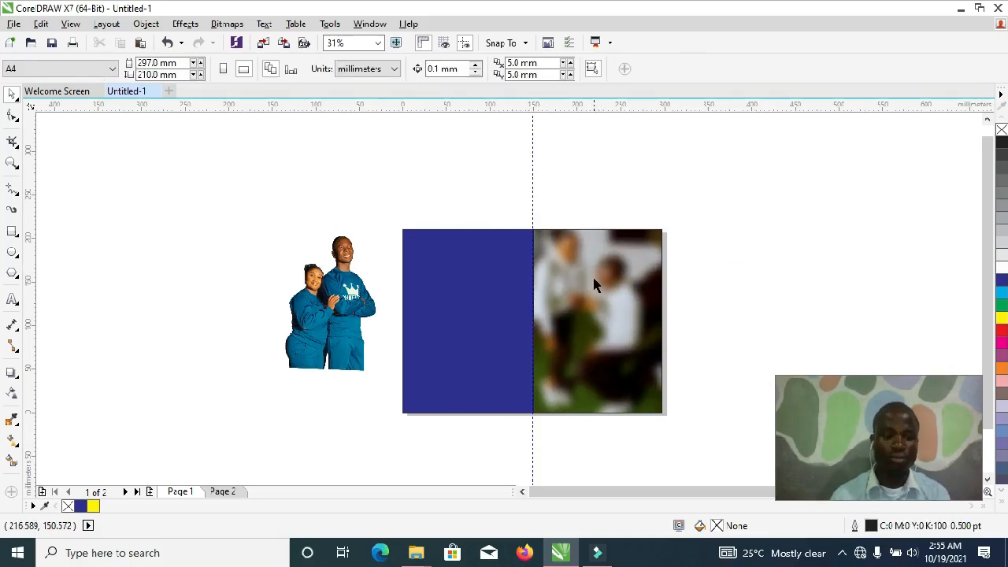
pyautogui.moveTo(595, 284)
pyautogui.mouseDown()
pyautogui.moveTo(603, 275)
pyautogui.moveTo(602, 284)
pyautogui.mouseUp()
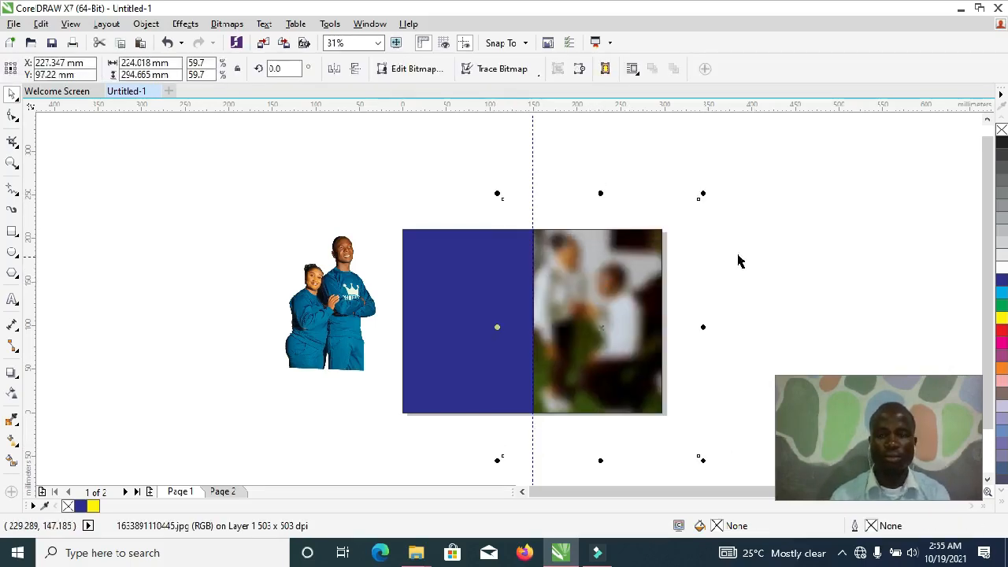
# PowerClip the cut-out couple image (223.png) inside the right-half photo frame
pyautogui.click(738, 253)
pyautogui.click(327, 299)
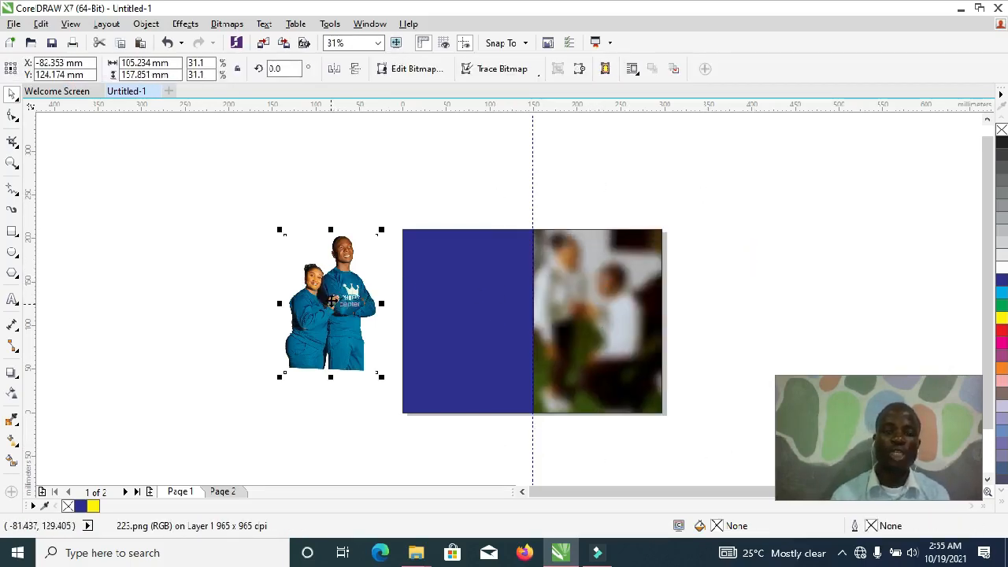
pyautogui.moveTo(327, 299); pyautogui.dragTo(579, 324)
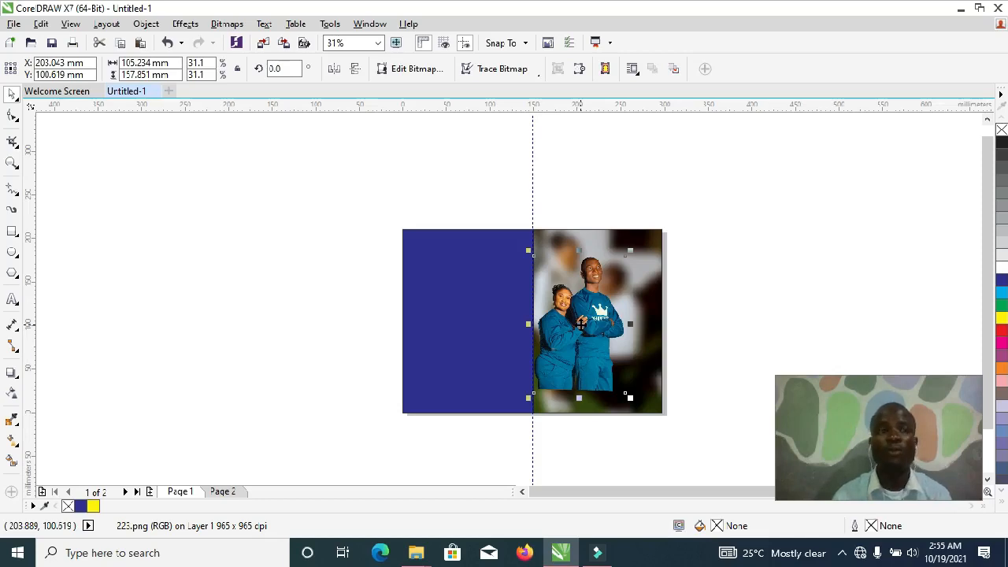
pyautogui.moveTo(596, 317); pyautogui.dragTo(307, 297)
pyautogui.rightClick(307, 297)
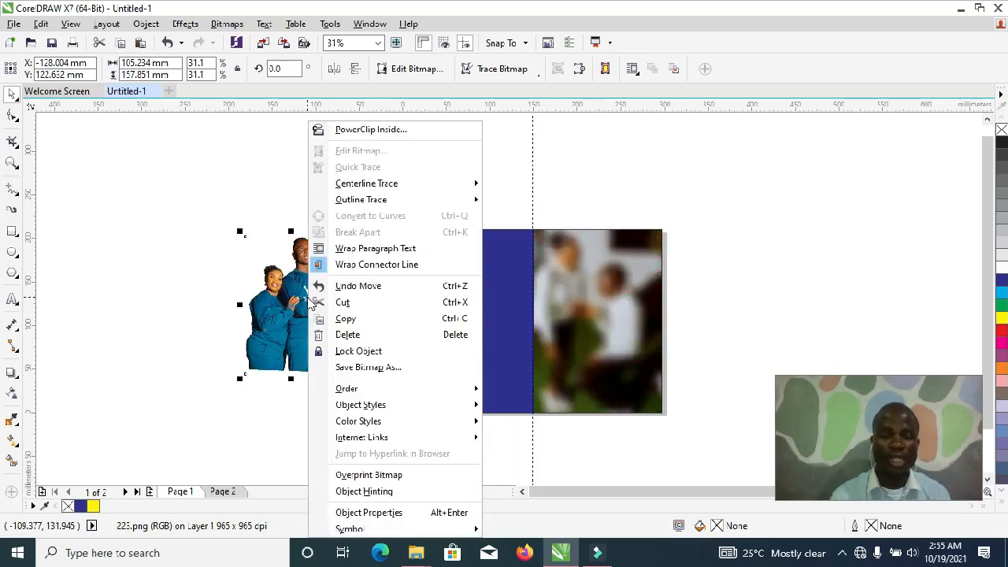
pyautogui.click(371, 131)
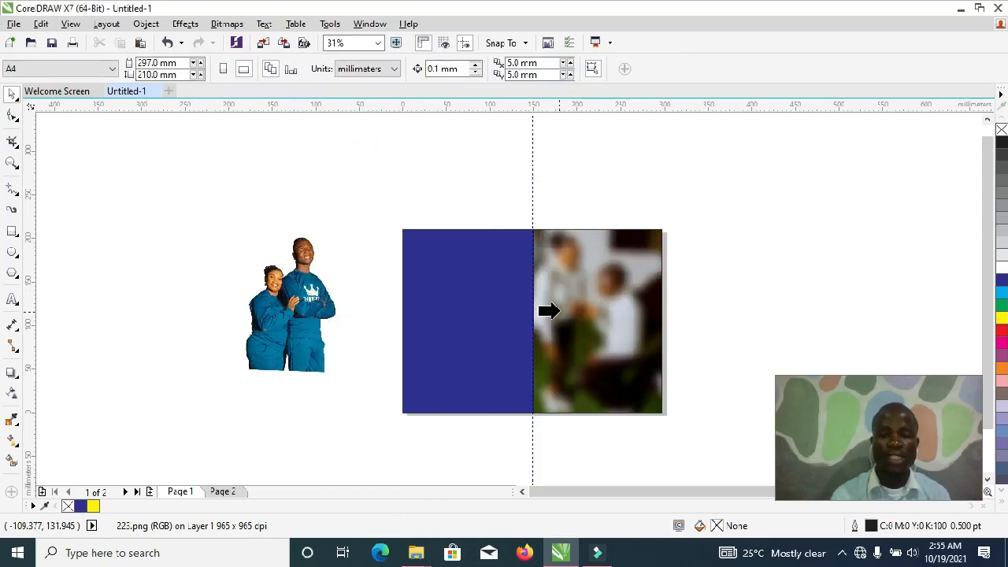
pyautogui.click(566, 308)
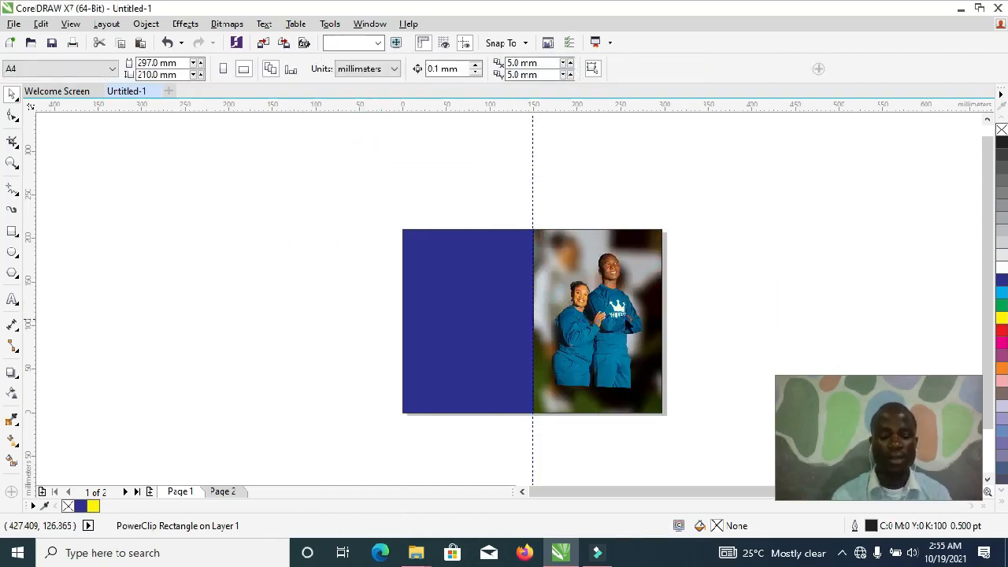
# Edit the right half's PowerClip, enlarge the cut-out couple to about 144 × 216 mm to fill the frame, and finish editing
pyautogui.doubleClick(606, 322)
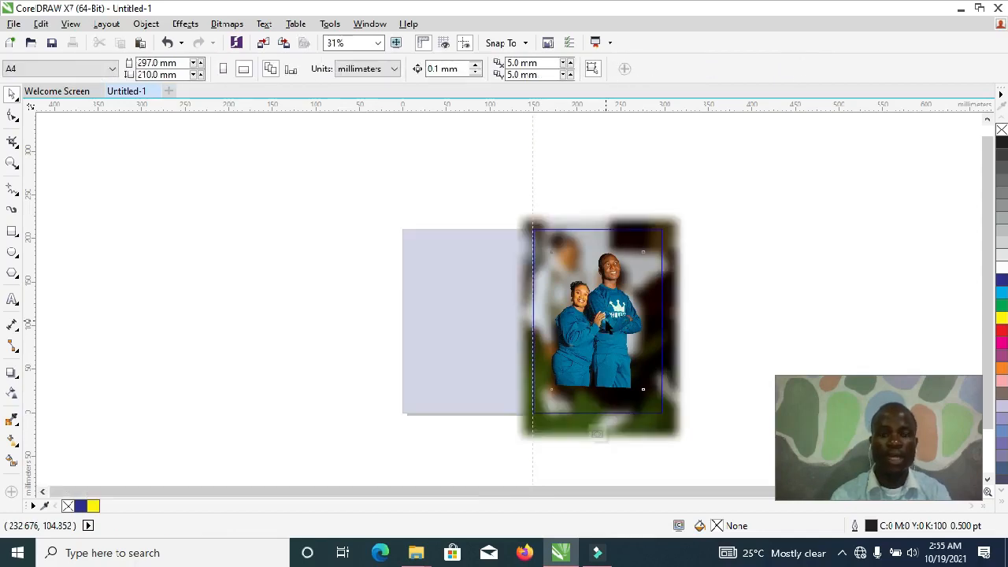
pyautogui.click(606, 326)
pyautogui.moveTo(547, 396); pyautogui.dragTo(530, 434)
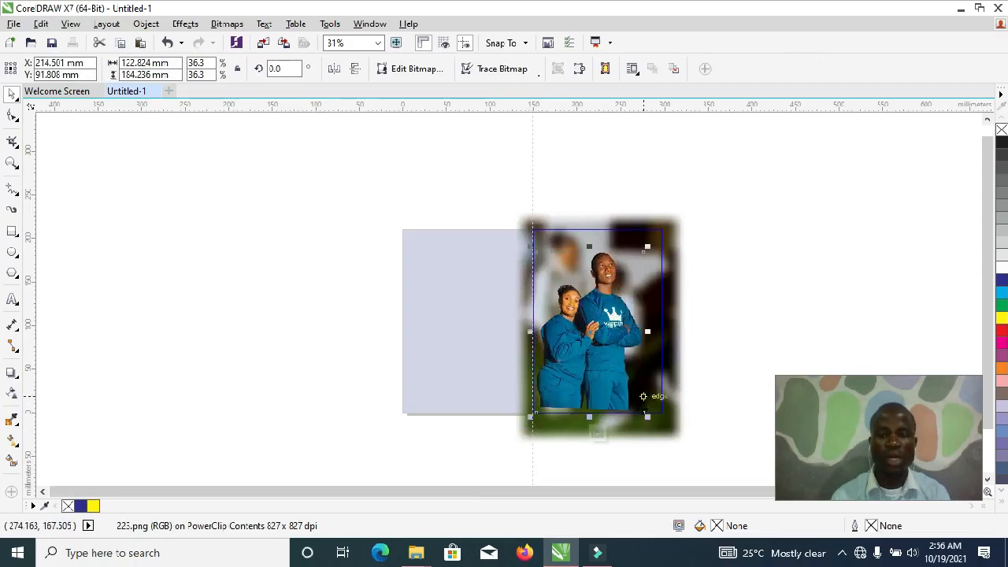
pyautogui.moveTo(646, 416); pyautogui.dragTo(653, 434)
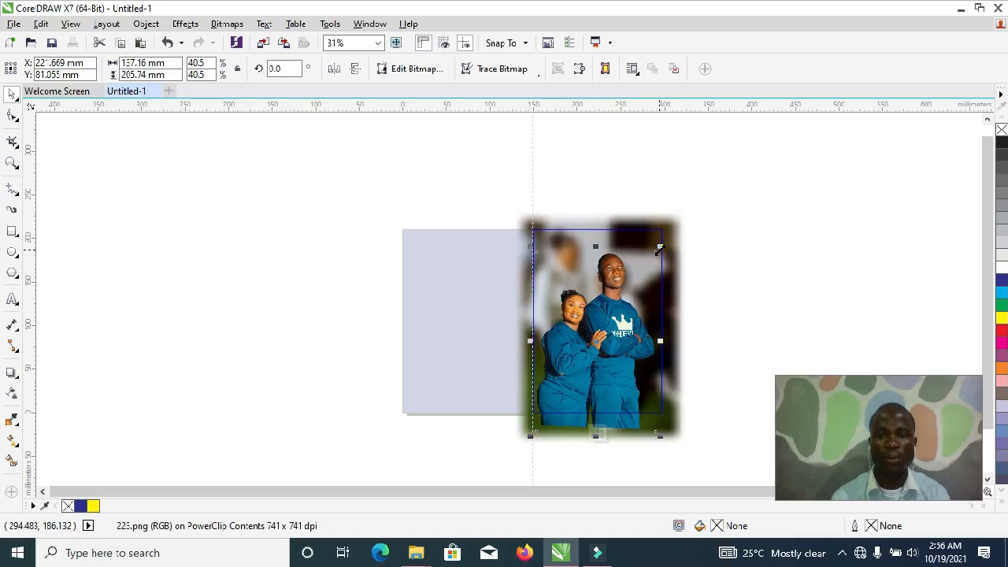
pyautogui.moveTo(660, 248); pyautogui.dragTo(666, 237)
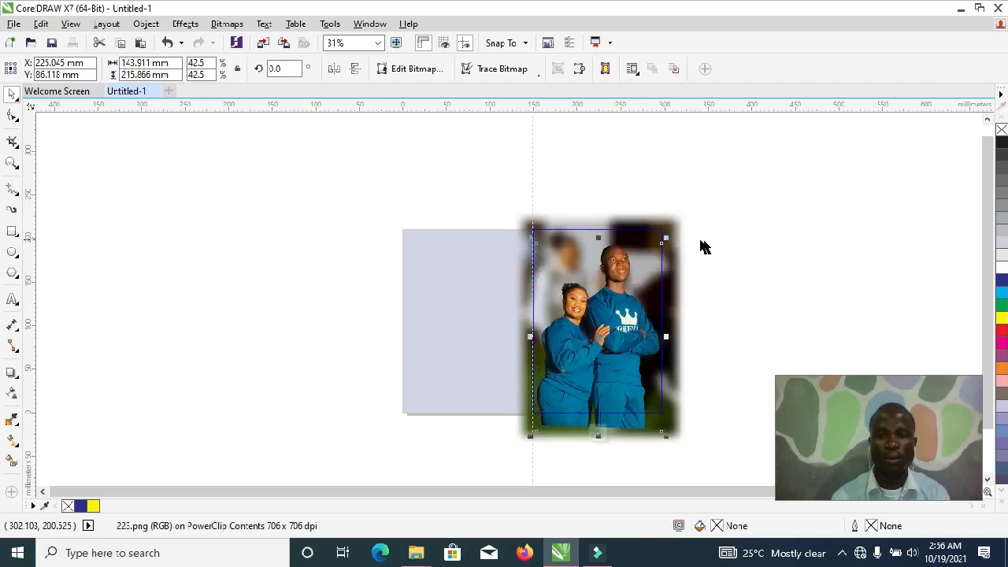
pyautogui.click(726, 245)
pyautogui.click(727, 248)
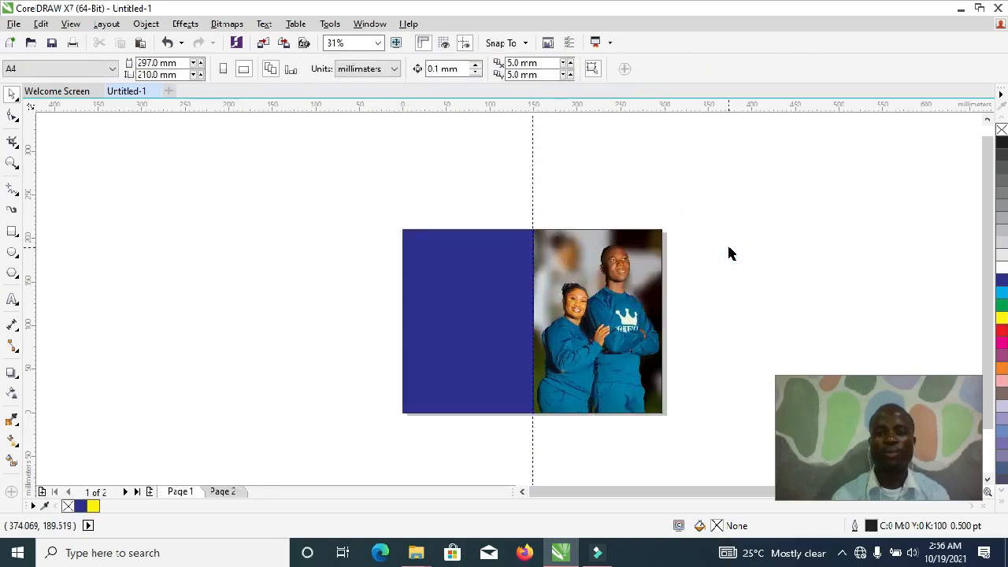
# Draw a rectangle about 170 × 21 mm across the lower part of the right half, filled black with no outline
pyautogui.hotkey('shift', 'F4')
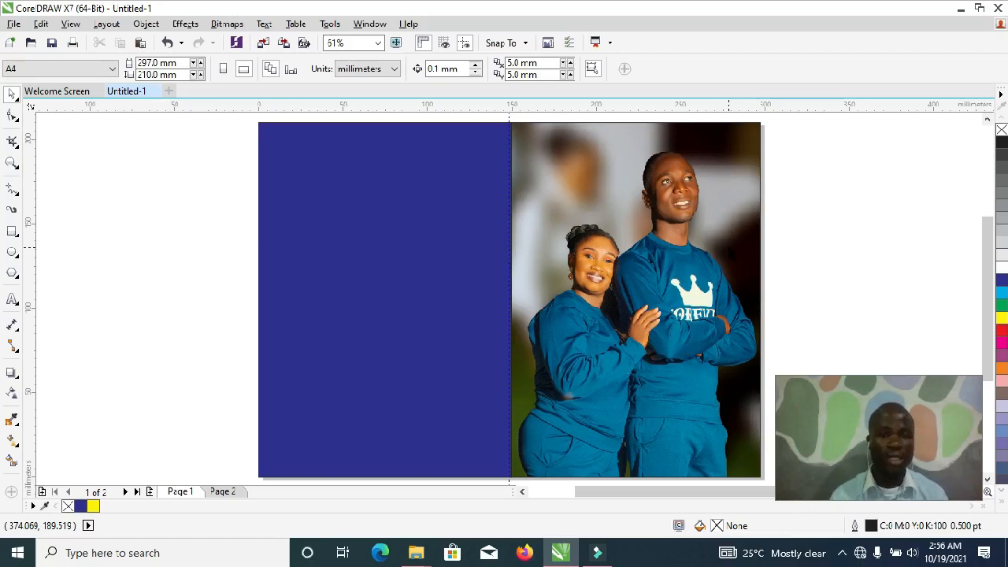
pyautogui.click(12, 231)
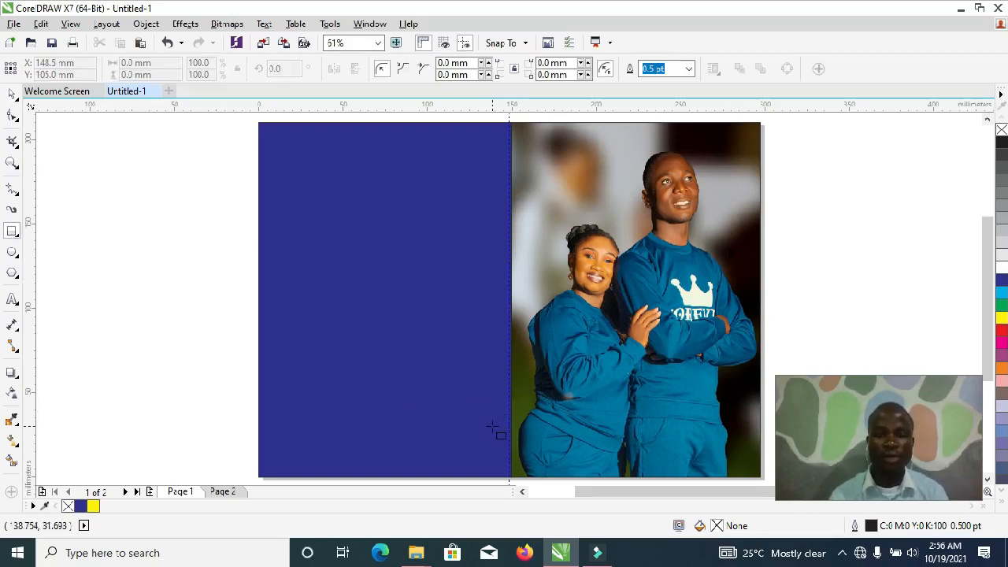
pyautogui.moveTo(492, 427)
pyautogui.mouseDown()
pyautogui.moveTo(709, 472)
pyautogui.moveTo(790, 465)
pyautogui.moveTo(778, 462)
pyautogui.mouseUp()
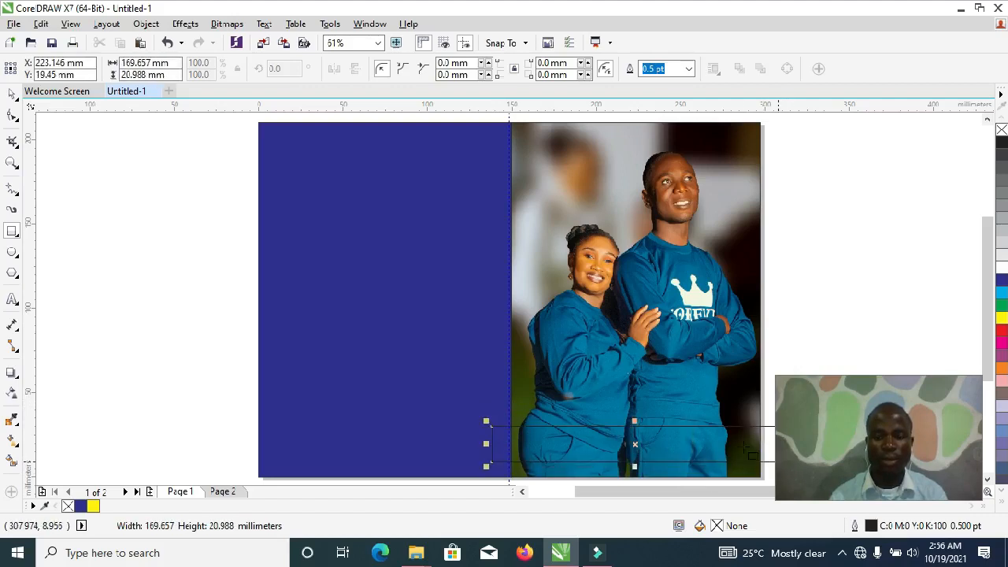
pyautogui.click(12, 94)
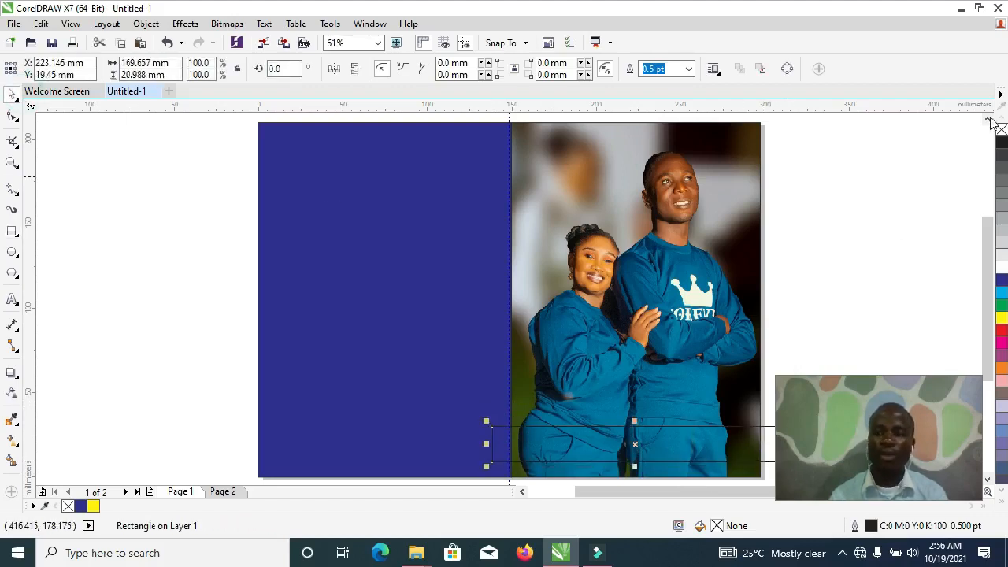
pyautogui.click(1002, 142)
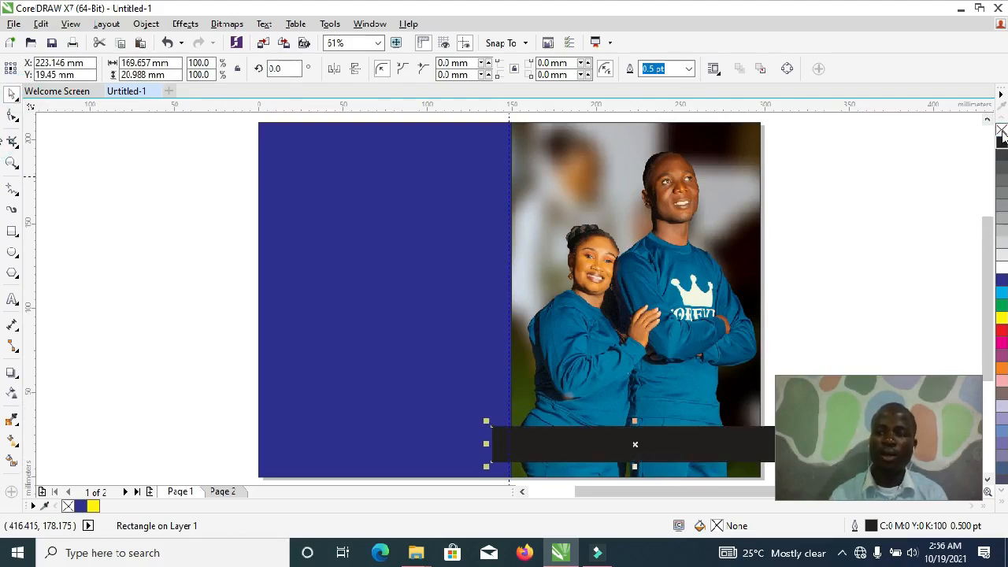
pyautogui.rightClick(1001, 129)
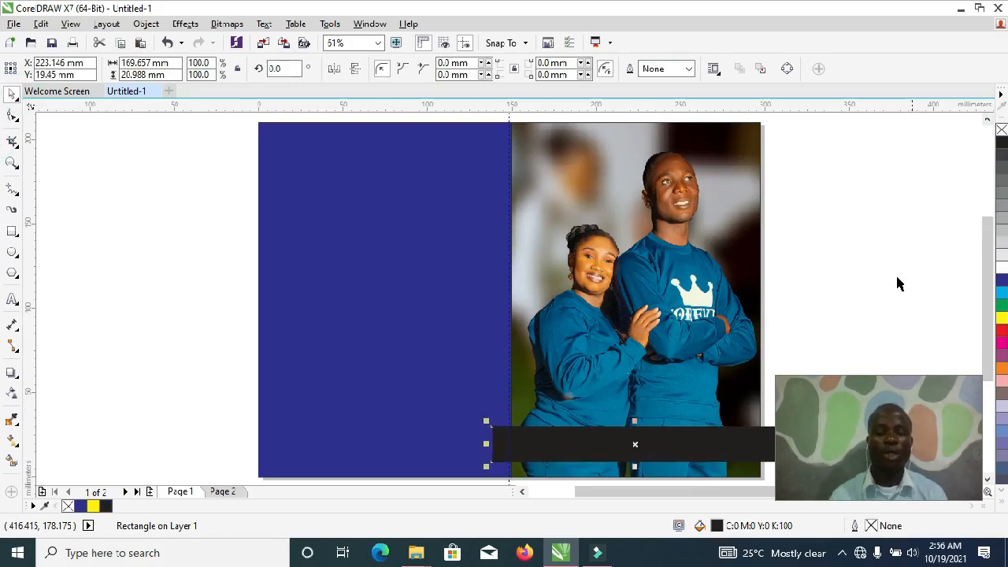
# Set the black bar's uniform fill to C100 M100 Y100 K100
pyautogui.doubleClick(715, 526)
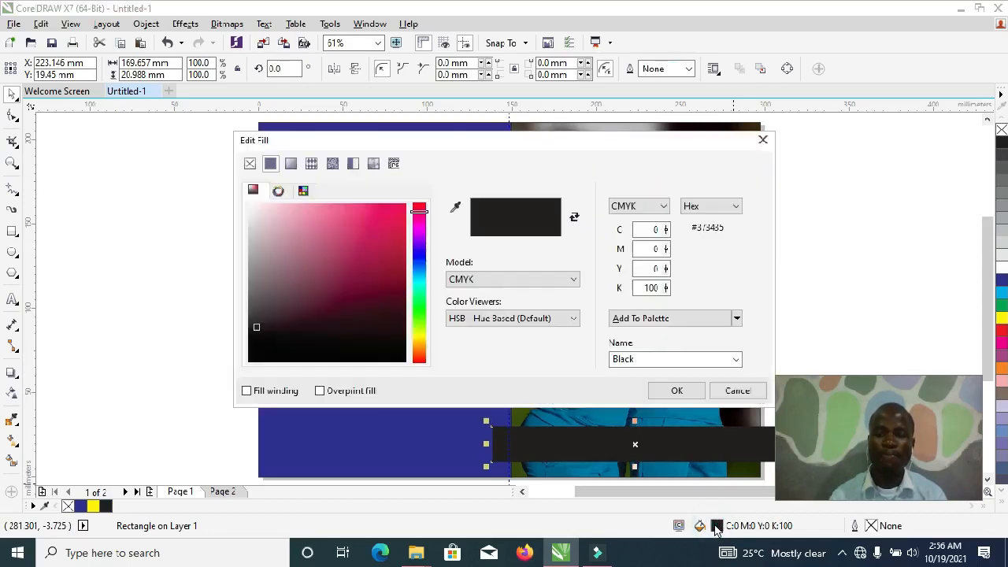
pyautogui.moveTo(666, 229); pyautogui.dragTo(666, 168)
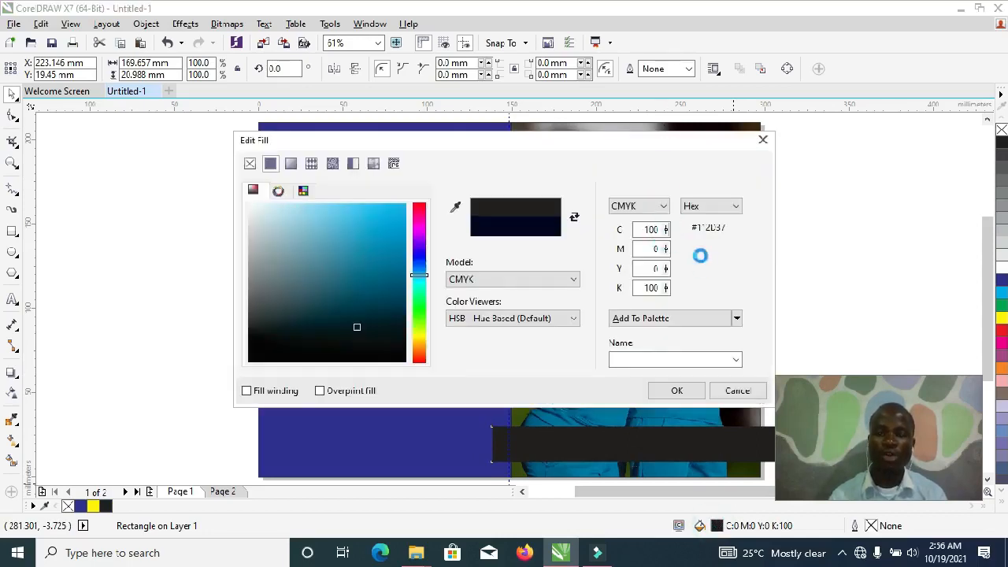
pyautogui.moveTo(666, 249); pyautogui.dragTo(665, 142)
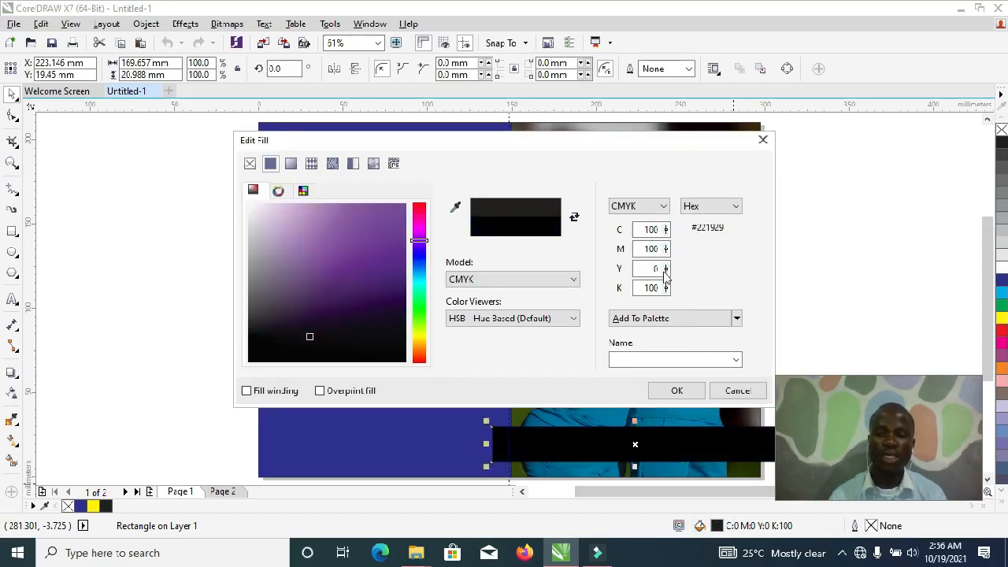
pyautogui.moveTo(666, 268); pyautogui.dragTo(687, 142)
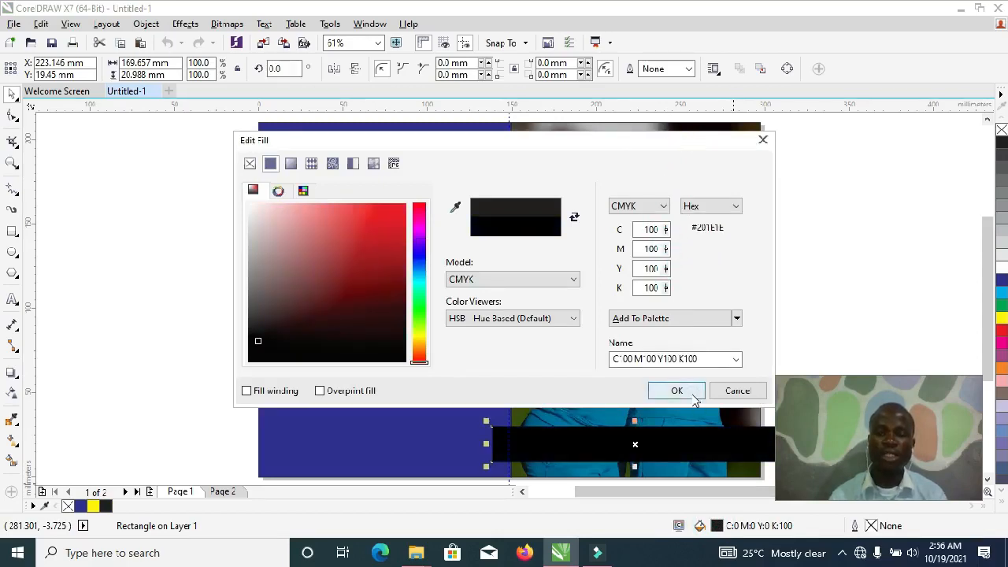
pyautogui.click(676, 391)
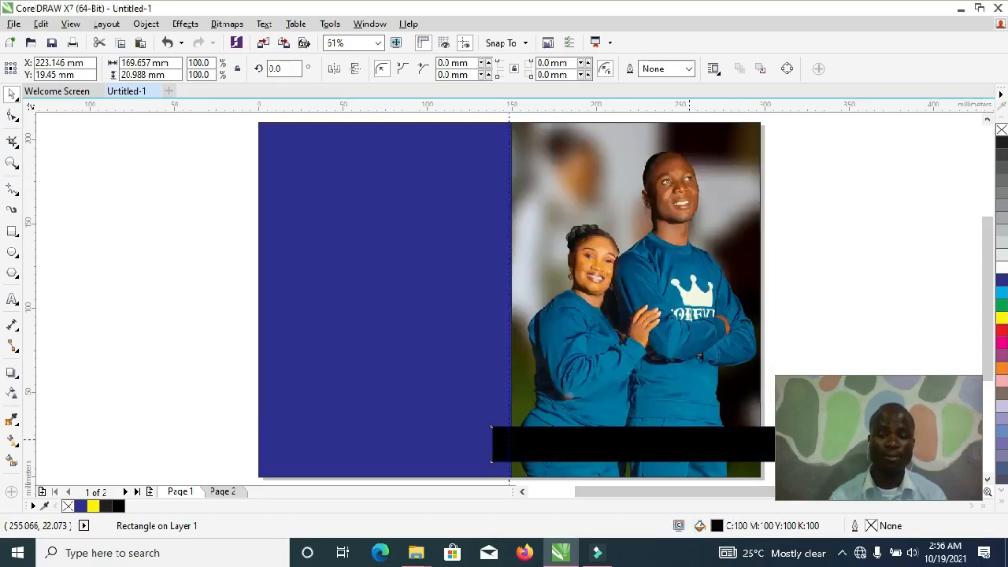
# PowerClip the black bar inside the right-half photo frame
pyautogui.rightClick(690, 441)
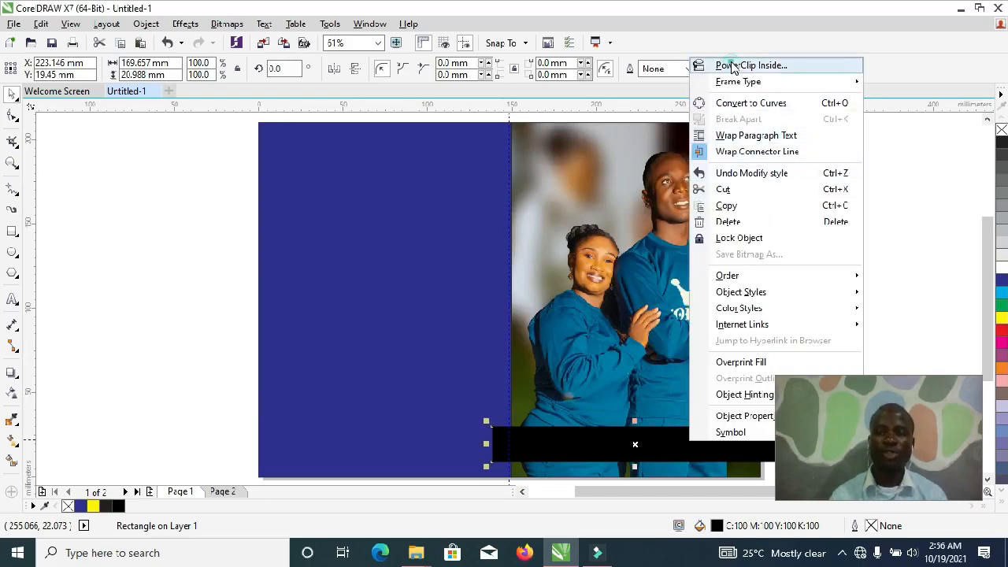
pyautogui.click(732, 66)
pyautogui.click(677, 394)
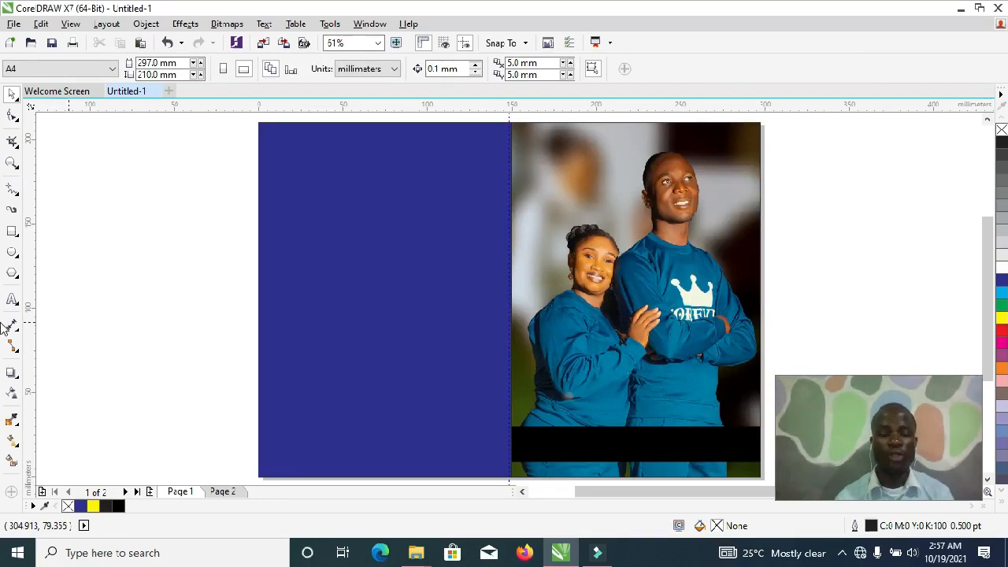
# Add two-line artistic text beside the page with the couple's first names in capitals above "13TH NOVEMBER 2021"
pyautogui.click(12, 298)
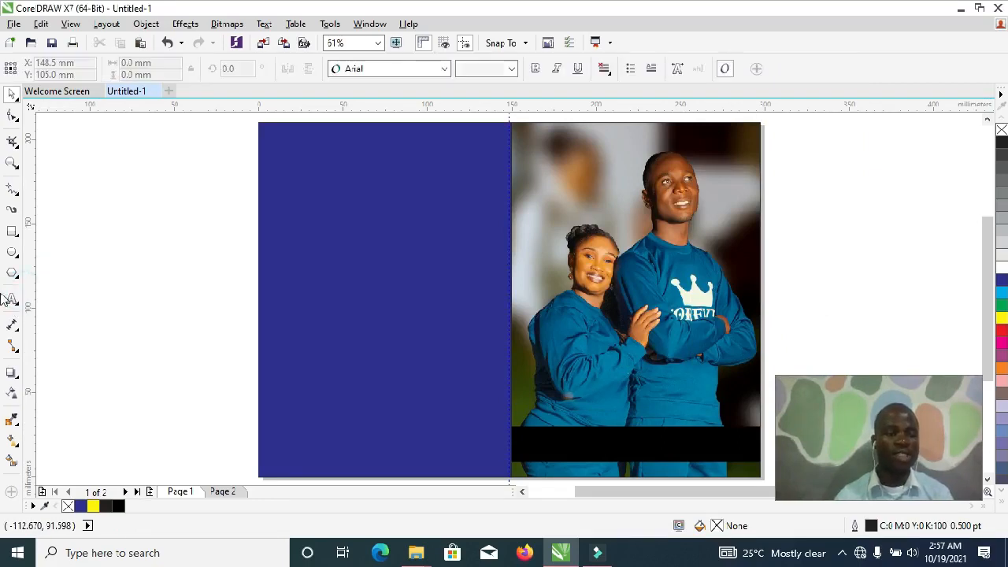
pyautogui.click(90, 261)
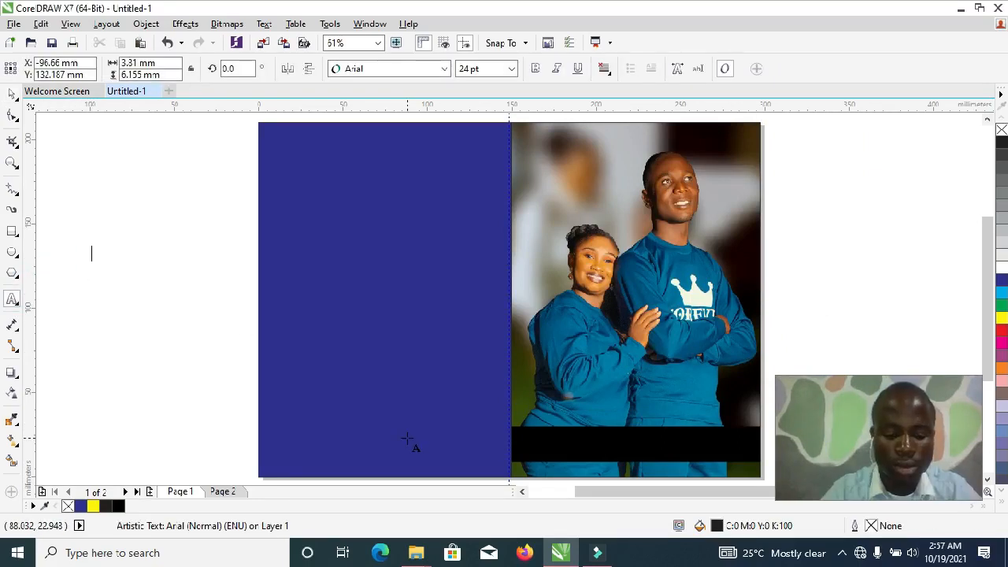
pyautogui.write('BLESSING AND JOHN')
pyautogui.press('Return')
pyautogui.write('13TH NOVEMBER 2021')
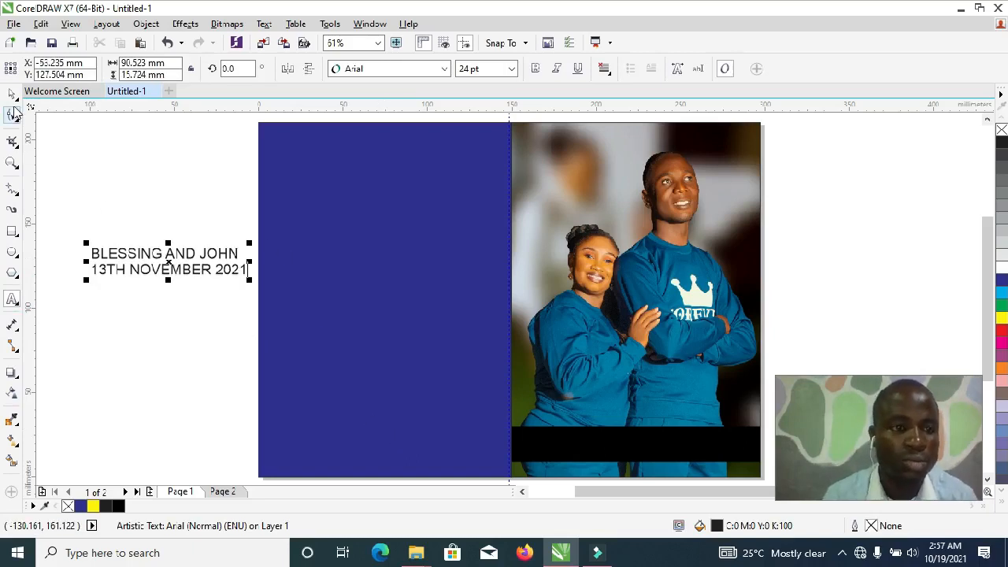
pyautogui.click(12, 93)
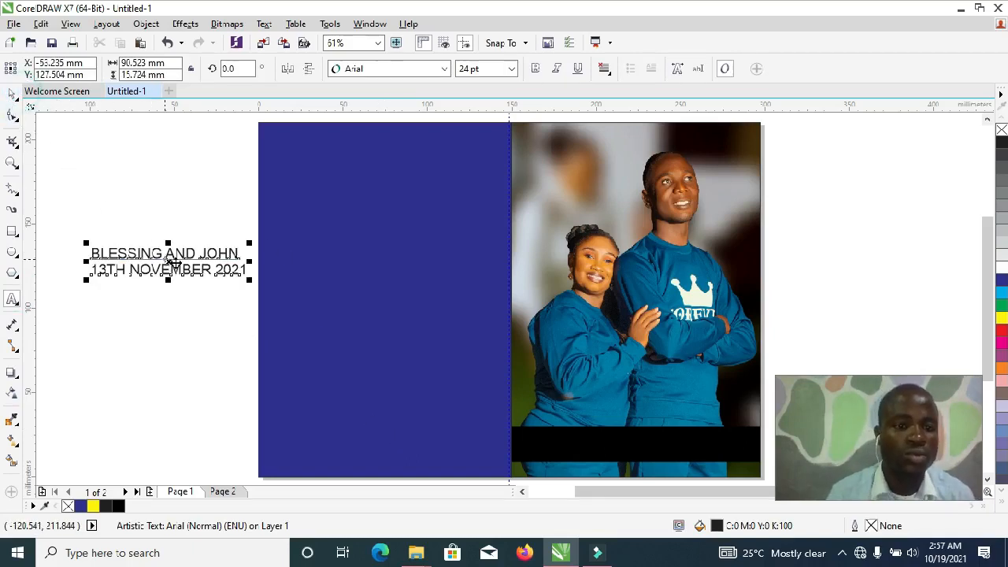
# Fill the names-and-date text with golden orange C3 M36 Y100 K0 and place it on the black bar in the right half
pyautogui.moveTo(170, 260); pyautogui.dragTo(644, 400)
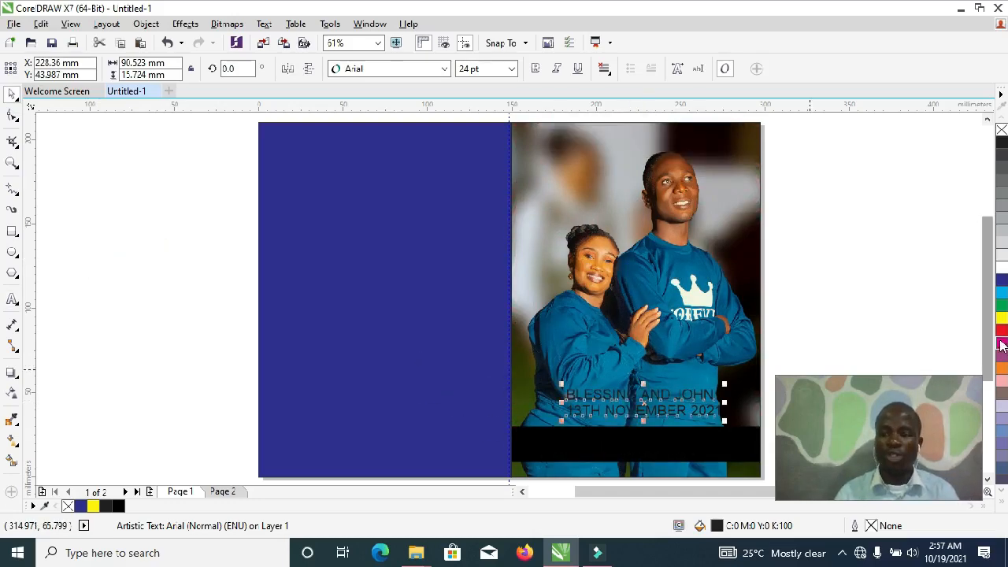
pyautogui.click(1000, 378)
pyautogui.click(1001, 367)
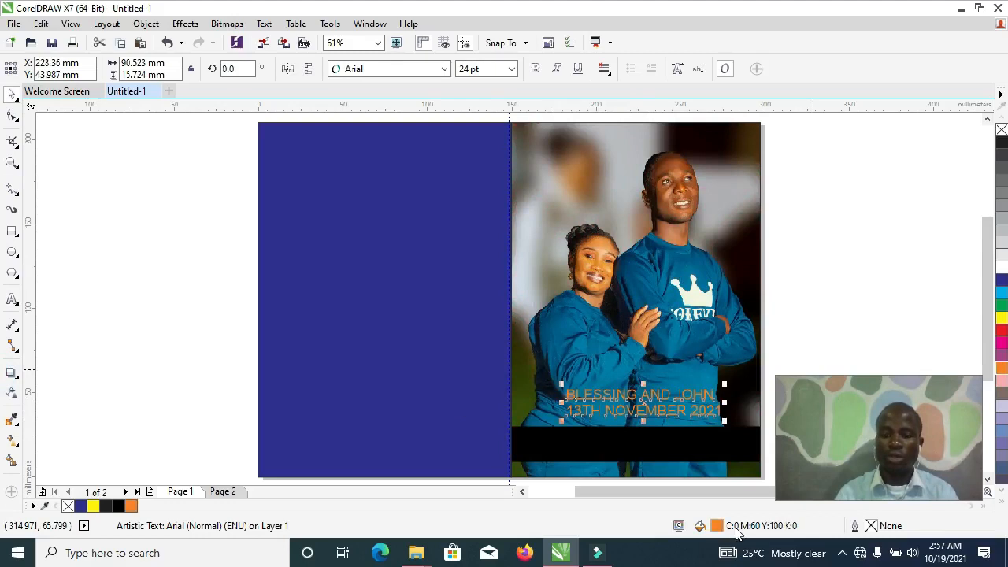
pyautogui.click(716, 527)
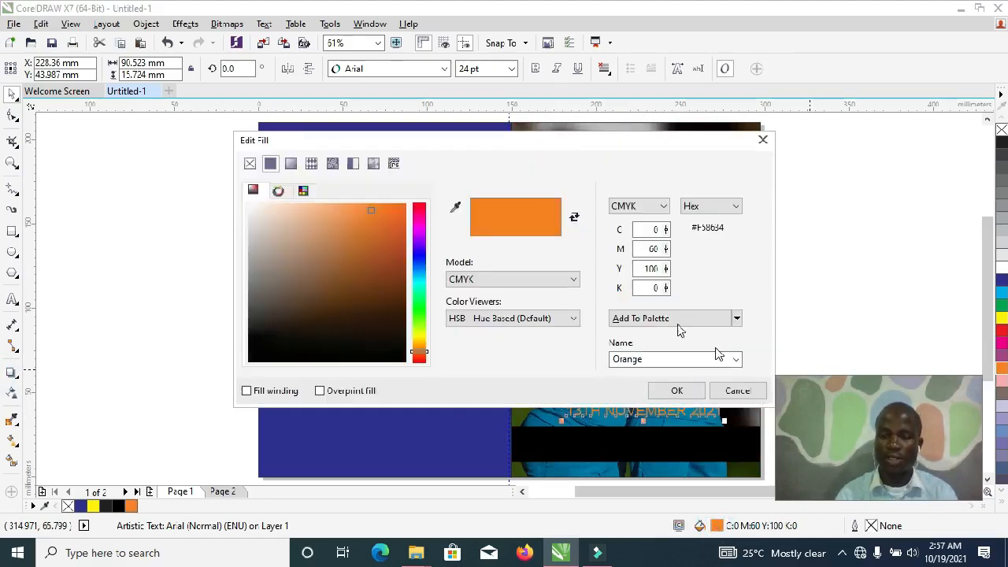
pyautogui.doubleClick(711, 358)
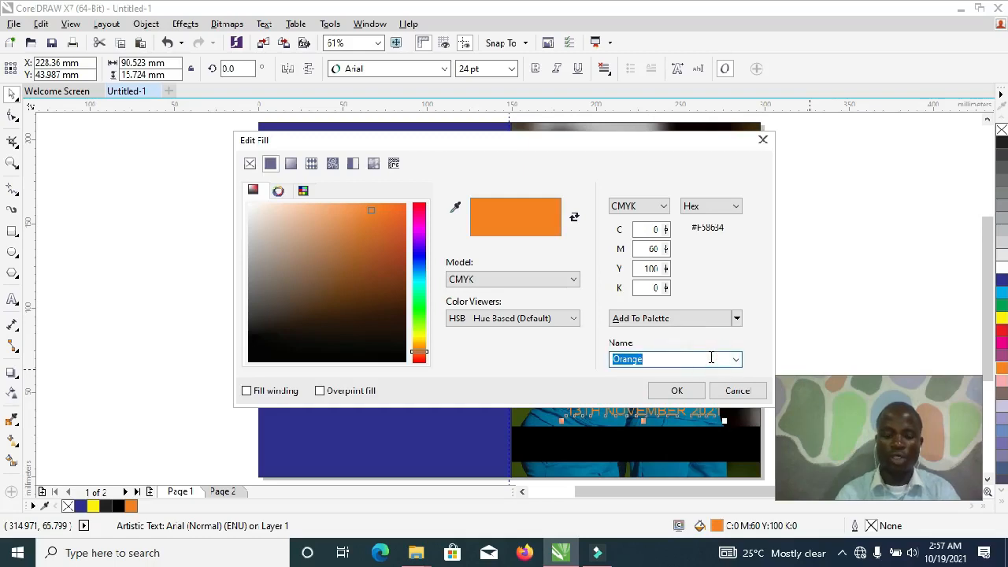
pyautogui.write('Gold')
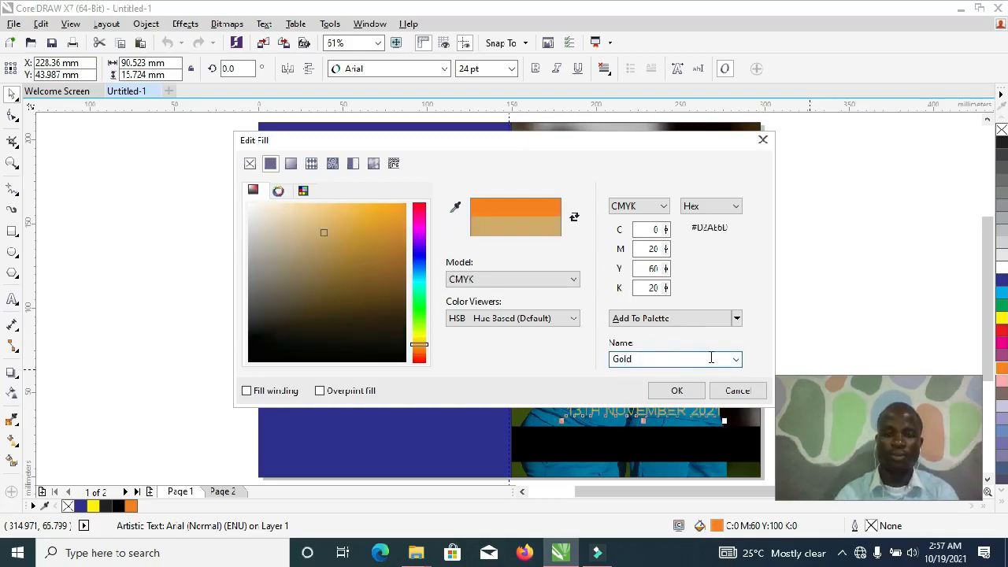
pyautogui.click(375, 218)
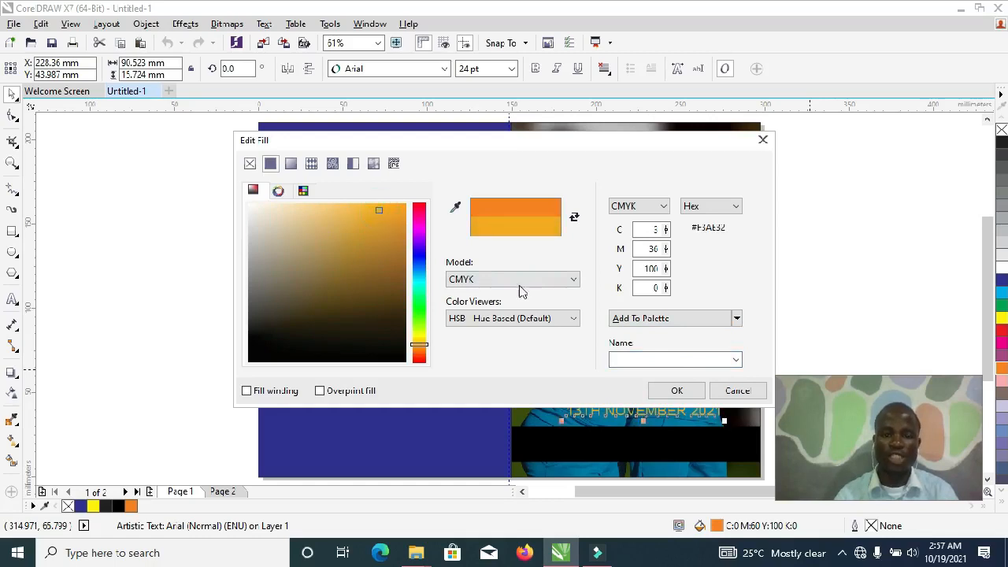
pyautogui.click(675, 390)
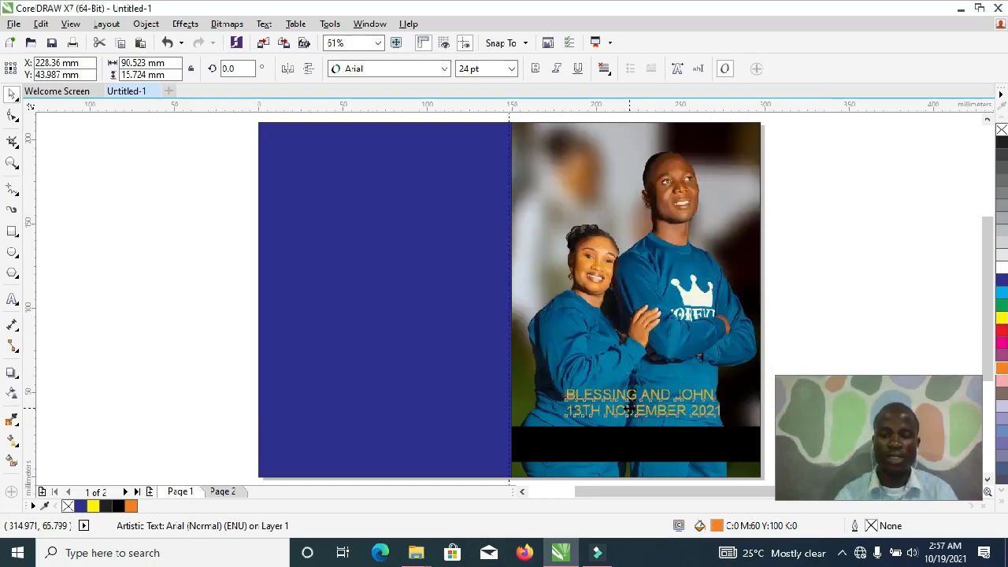
pyautogui.moveTo(619, 393); pyautogui.dragTo(644, 434)
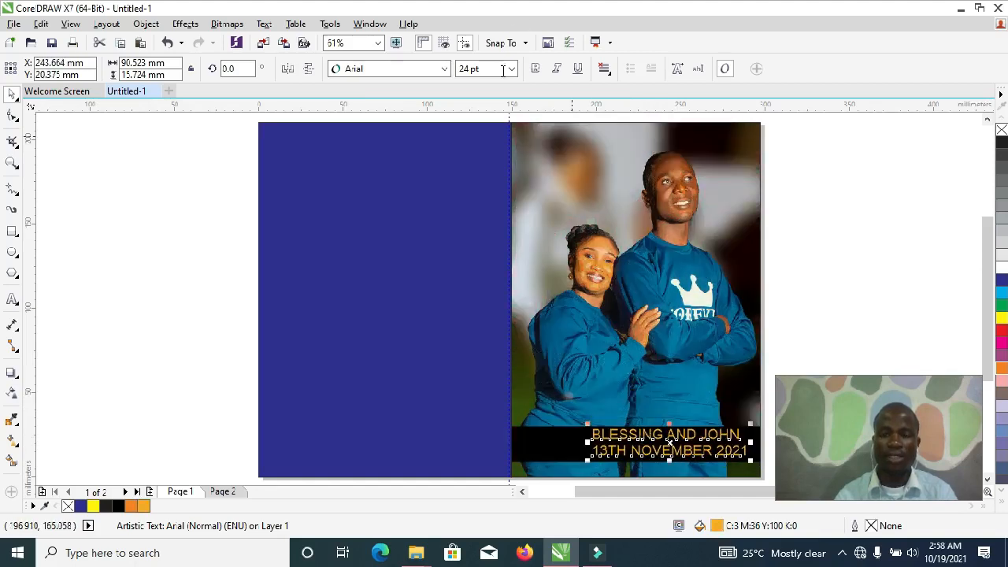
# Set the font of the names-and-date text on the black bar to Elephant
pyautogui.click(443, 70)
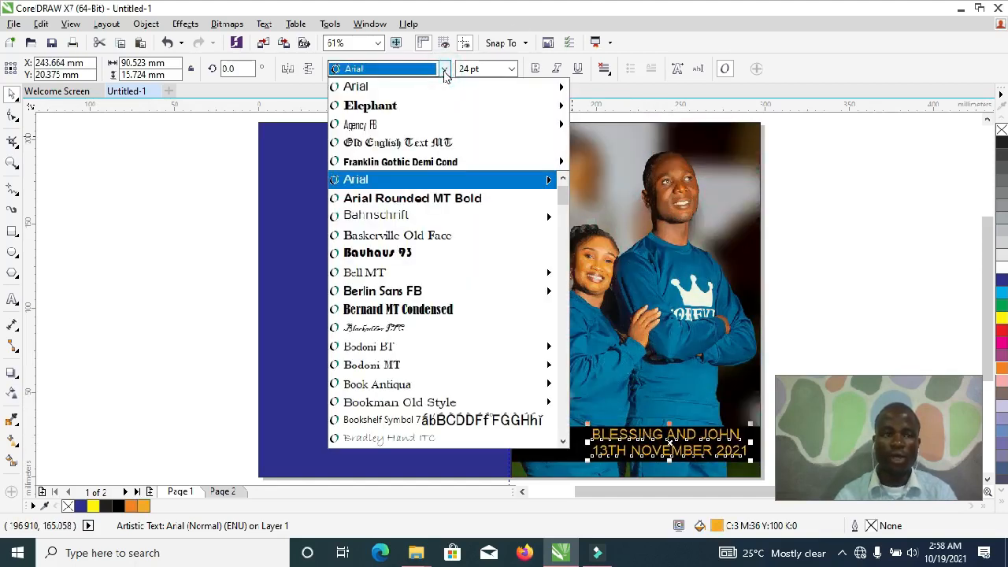
pyautogui.click(441, 106)
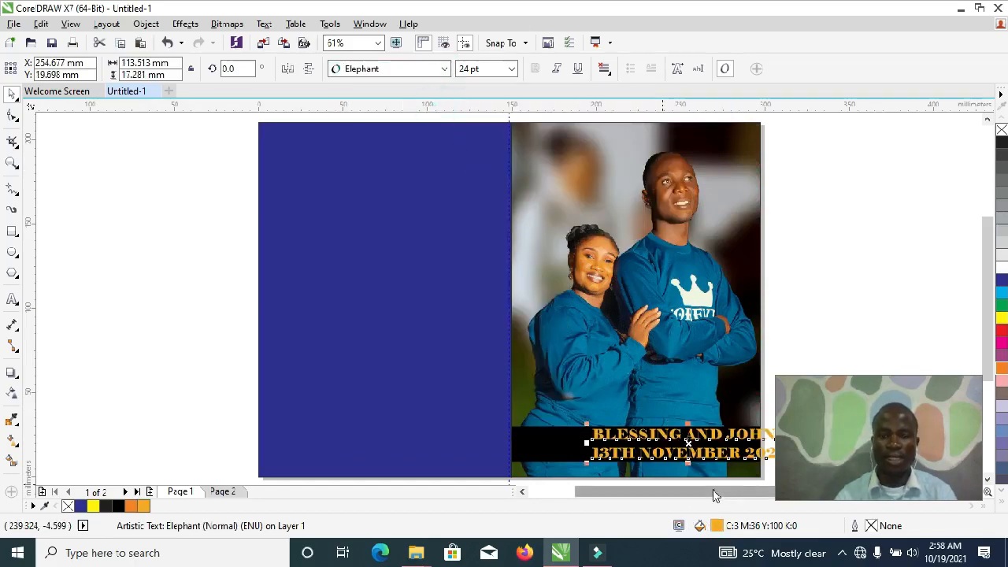
pyautogui.scroll(1, 718, 486)
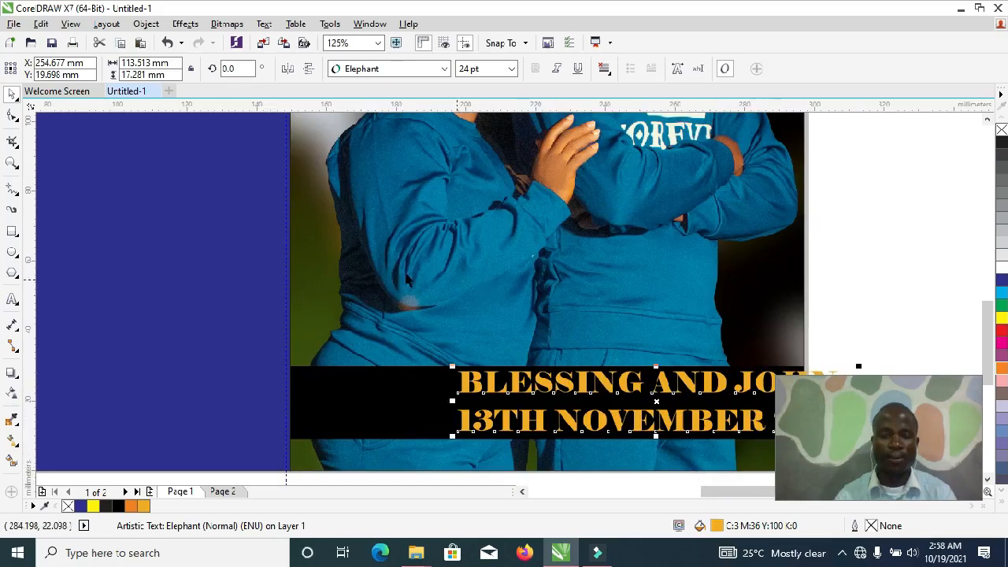
pyautogui.scroll(-2, 461, 299)
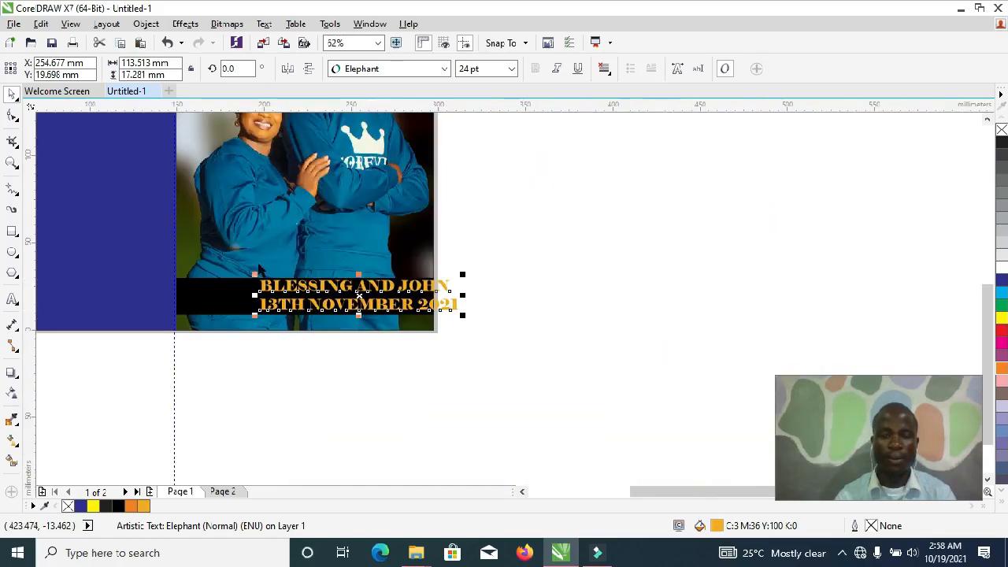
pyautogui.scroll(1, 259, 268)
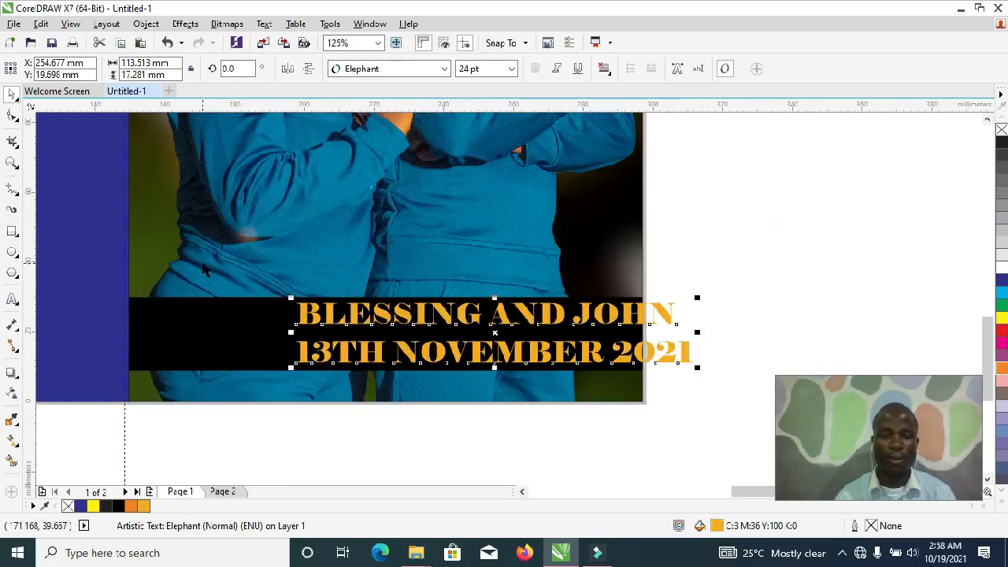
# Break the two-line text apart into separate lines and move the date line above the black bar
pyautogui.click(736, 286)
pyautogui.click(579, 319)
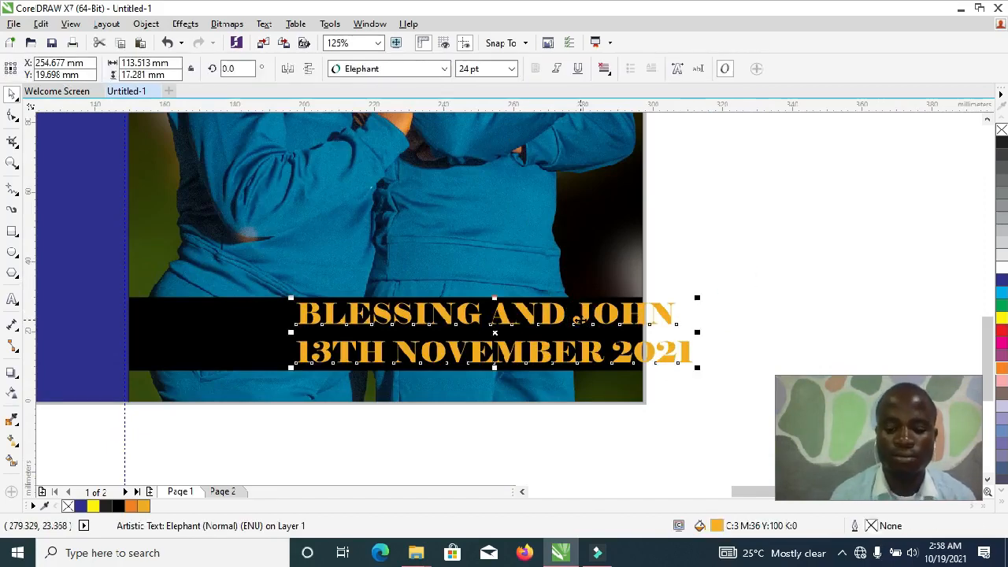
pyautogui.hotkey('ctrl', 'k')
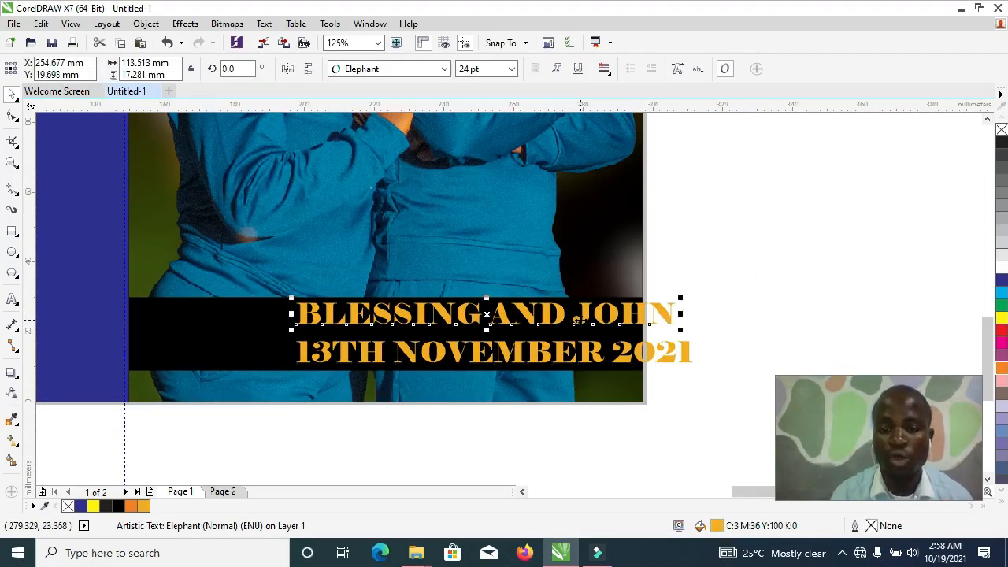
pyautogui.moveTo(563, 350); pyautogui.dragTo(649, 222)
# Change the case of the couple's names line to Title Case
pyautogui.doubleClick(529, 314)
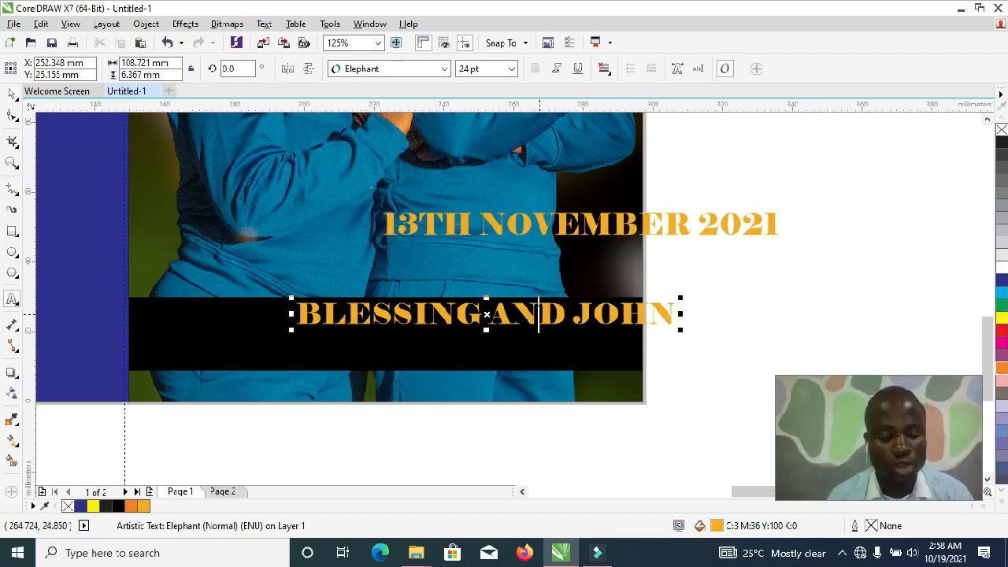
pyautogui.hotkey('ctrl', 'a')
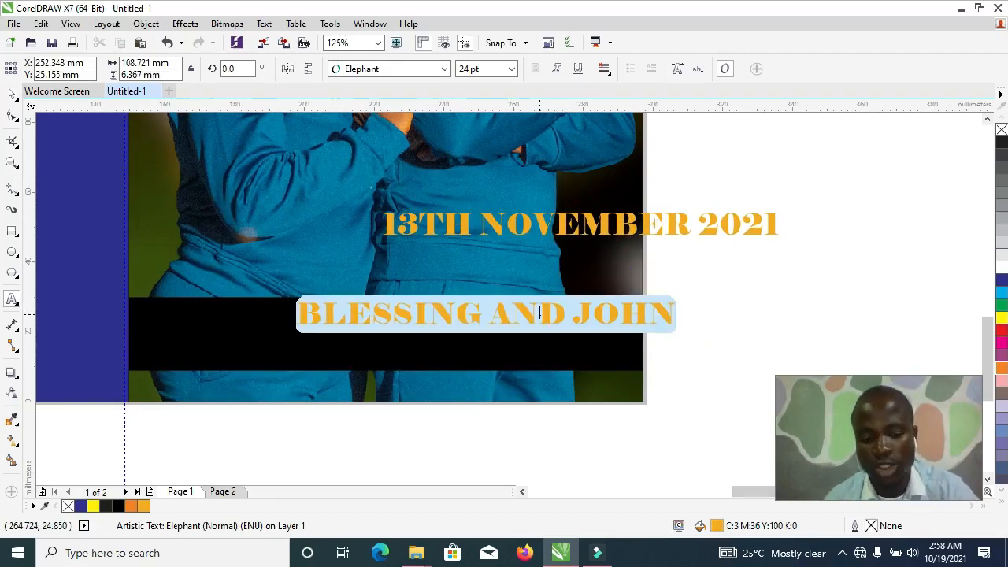
pyautogui.hotkey('shift', 'F3')
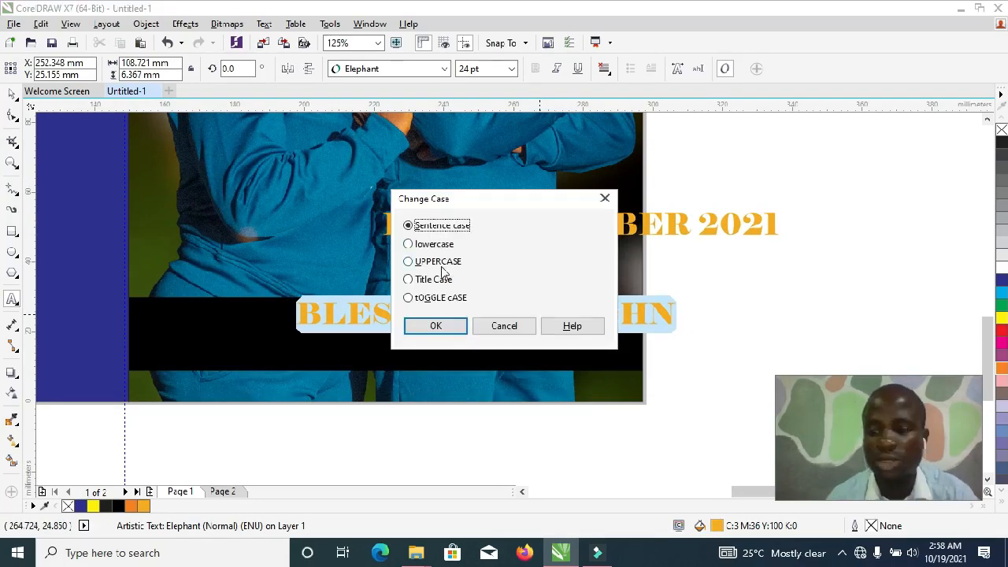
pyautogui.click(429, 281)
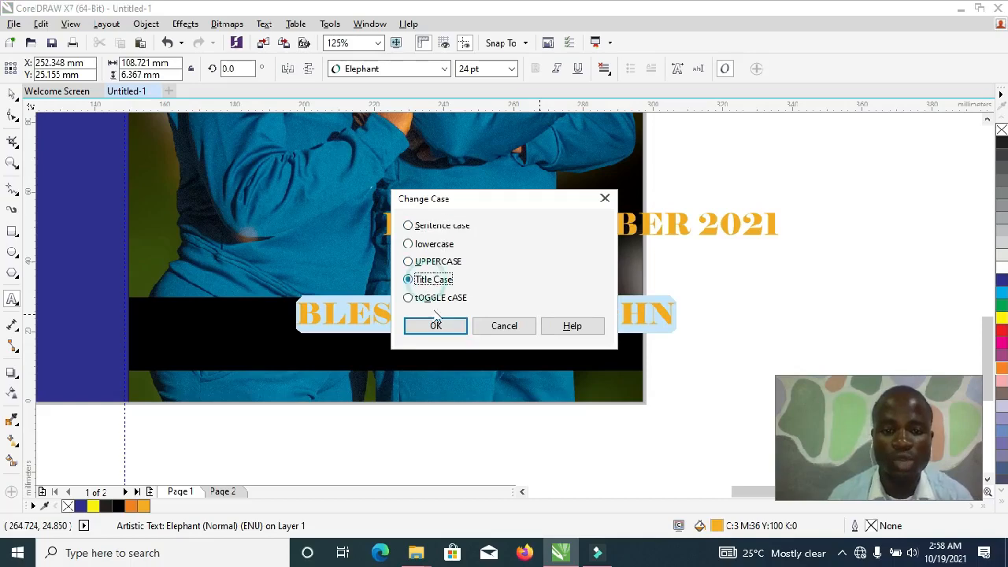
pyautogui.click(435, 325)
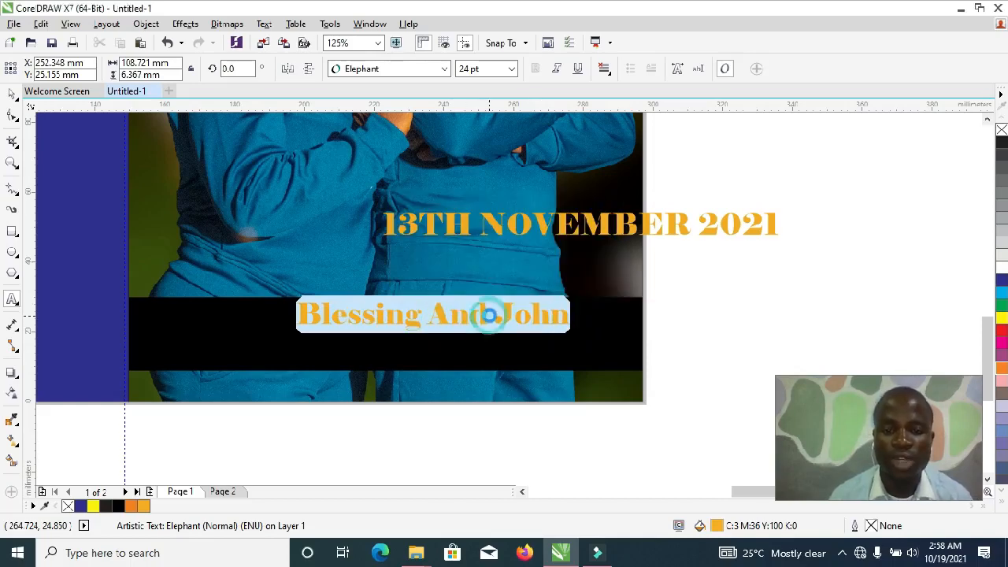
# Replace "And" with "&" in the names text and break the line just before the ampersand
pyautogui.click(488, 315)
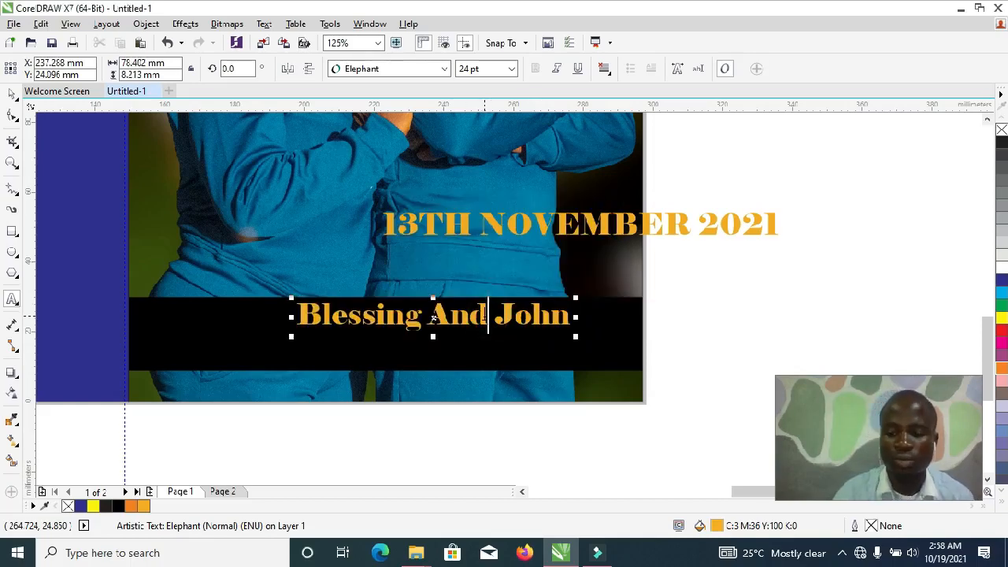
pyautogui.press('BackSpace')
pyautogui.press('BackSpace')
pyautogui.press('BackSpace')
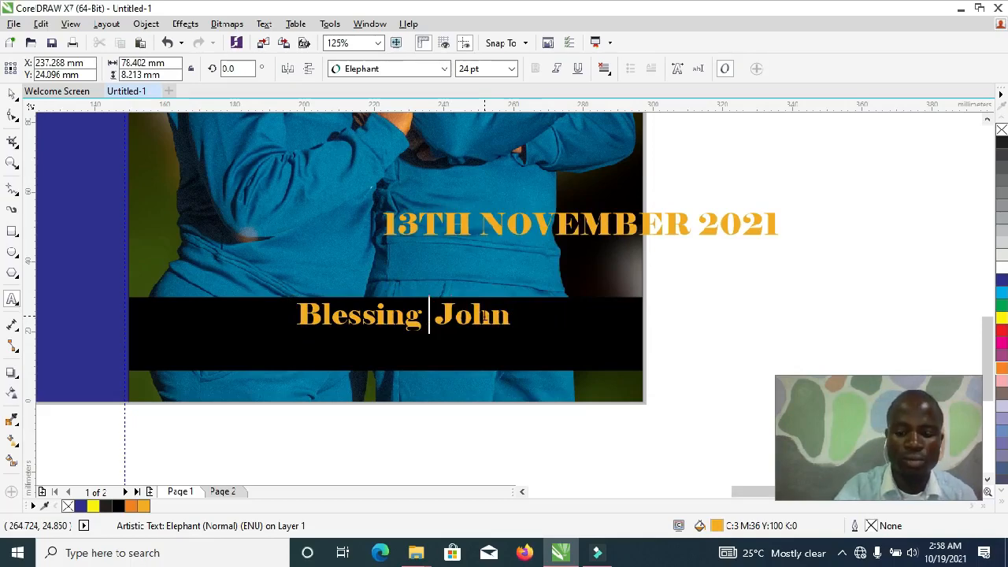
pyautogui.write('&')
pyautogui.click(429, 316)
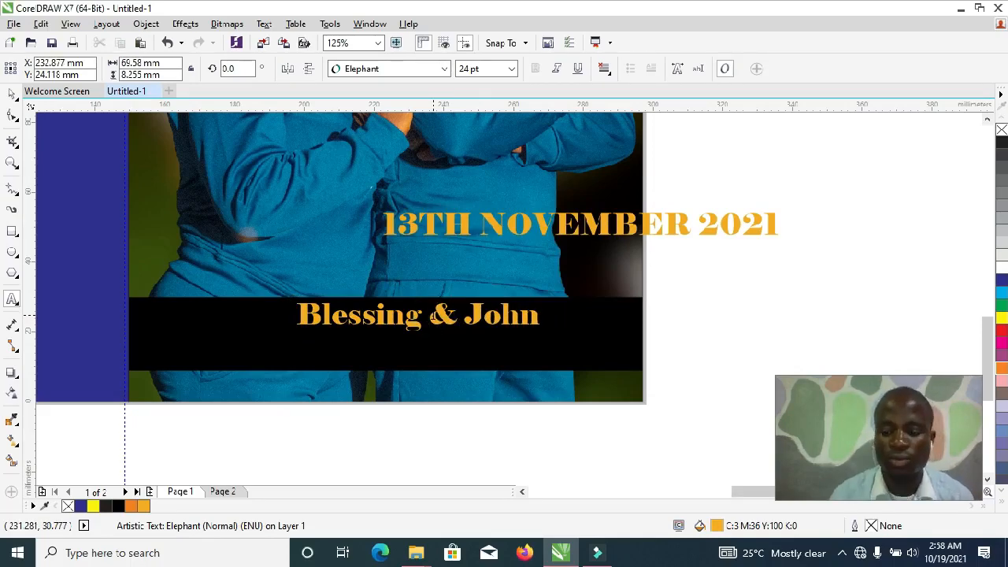
pyautogui.press('Return')
pyautogui.click(11, 93)
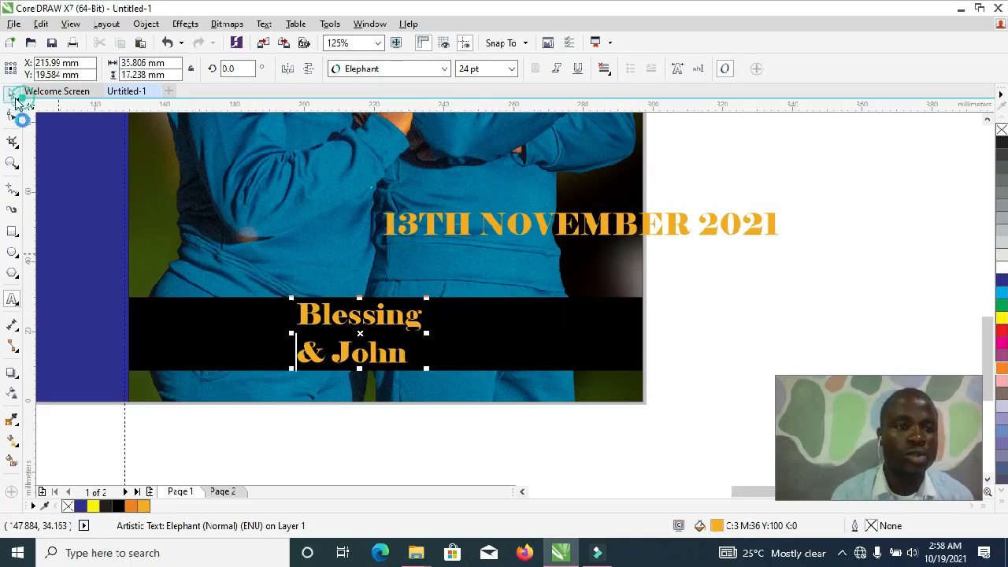
# Tighten the line spacing between the two lines of the names text with the Shape tool
pyautogui.click(12, 114)
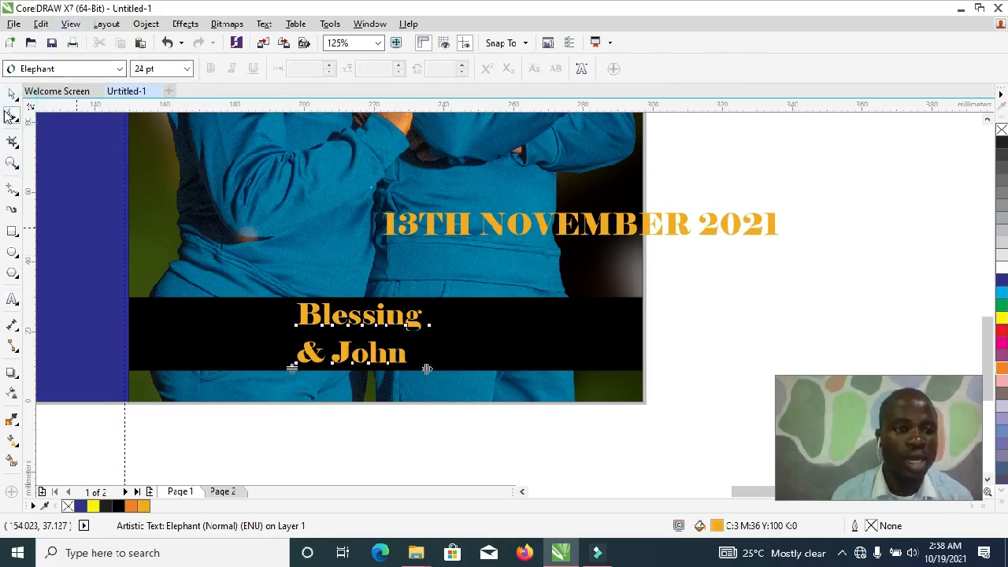
pyautogui.moveTo(291, 368); pyautogui.dragTo(299, 344)
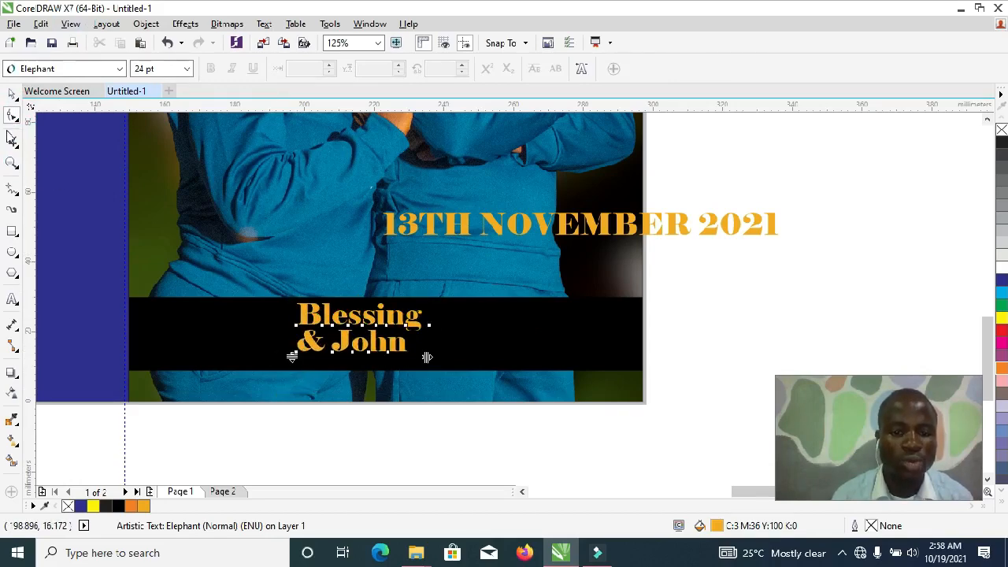
pyautogui.click(12, 94)
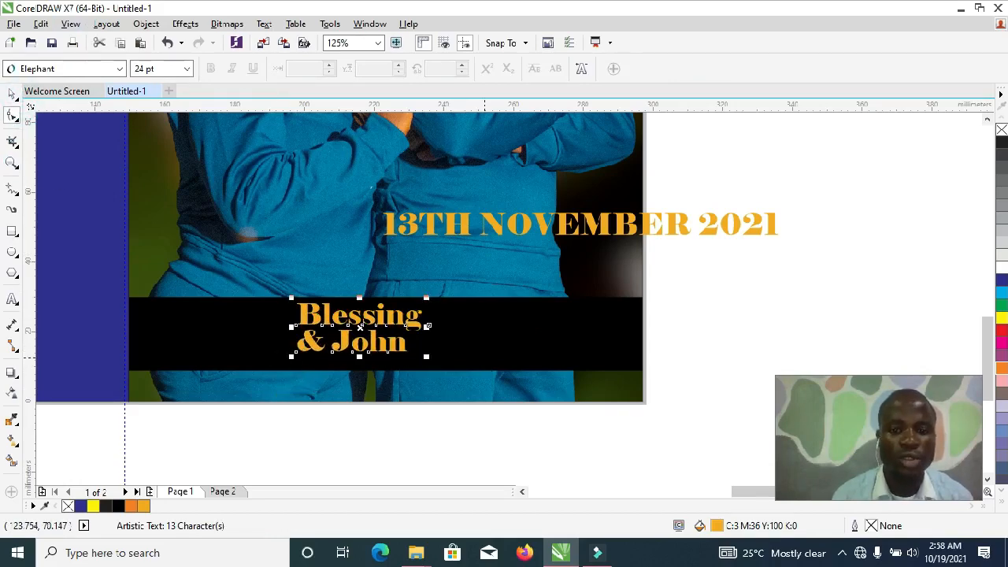
# Stretch the names text horizontally to about 58 mm wide and shift it further right along the black bar
pyautogui.moveTo(428, 326); pyautogui.dragTo(506, 337)
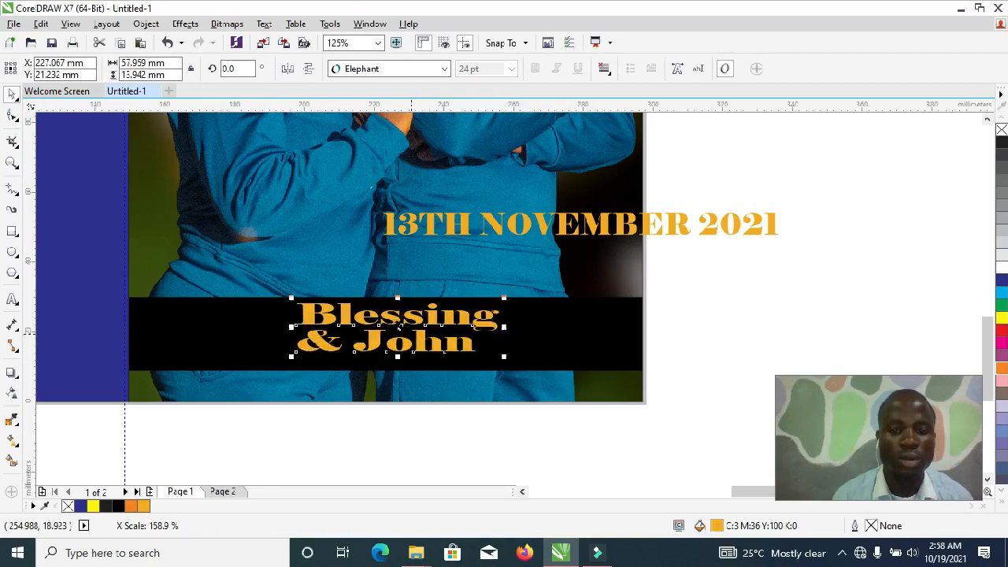
pyautogui.moveTo(399, 327); pyautogui.dragTo(472, 324)
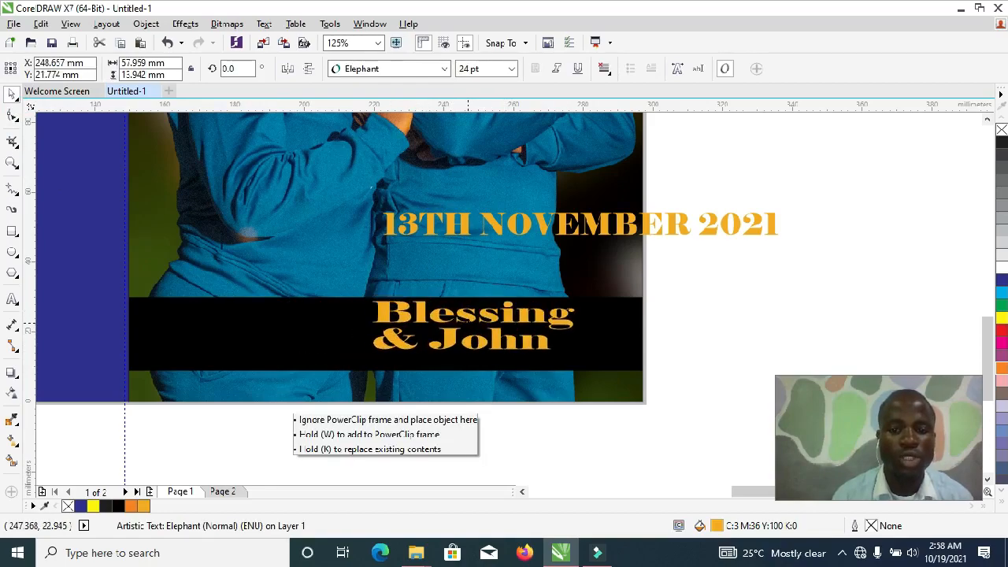
# Set the date text to Agency FB Bold and move it onto the black bar below the couple's names
pyautogui.click(564, 226)
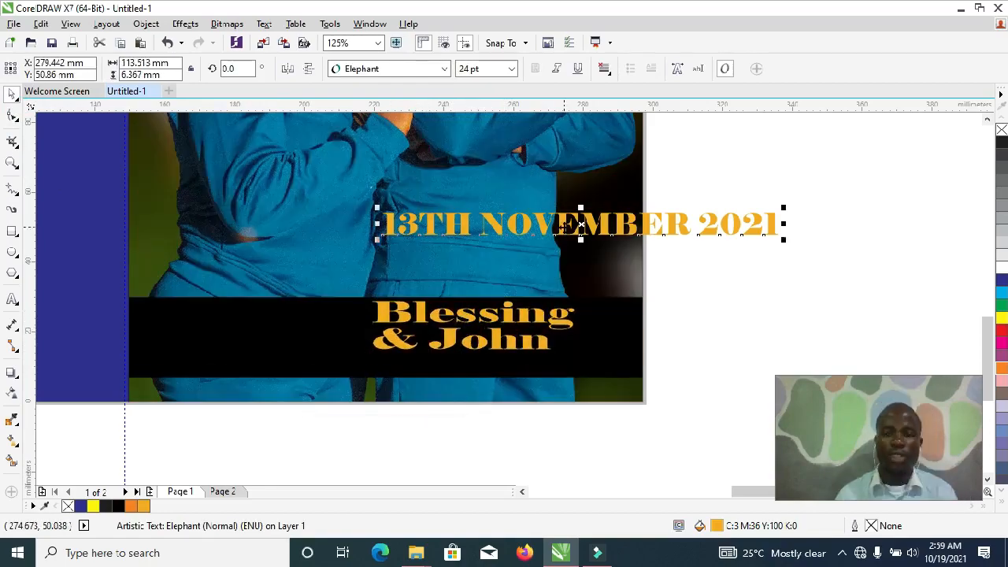
pyautogui.click(446, 68)
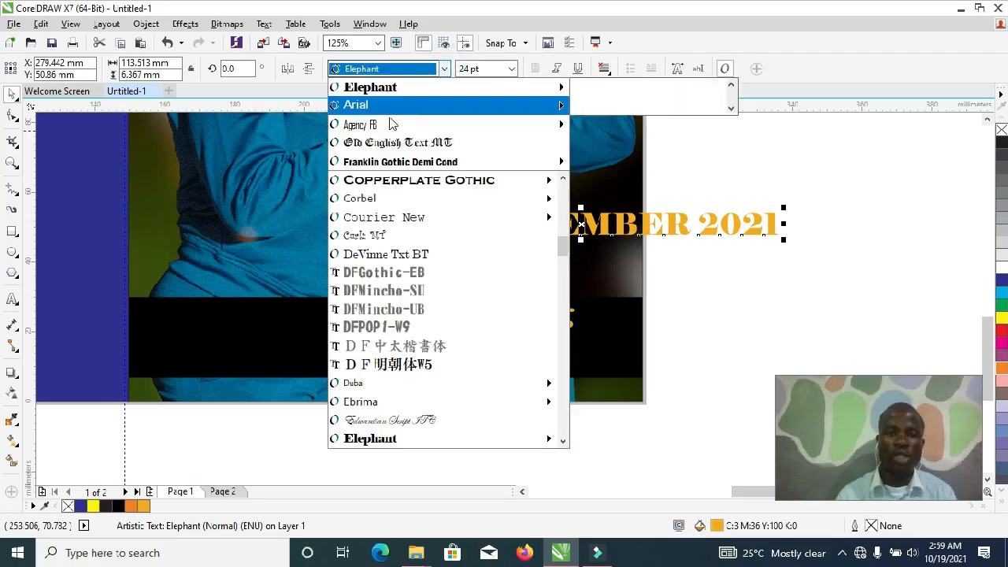
pyautogui.moveTo(410, 131)
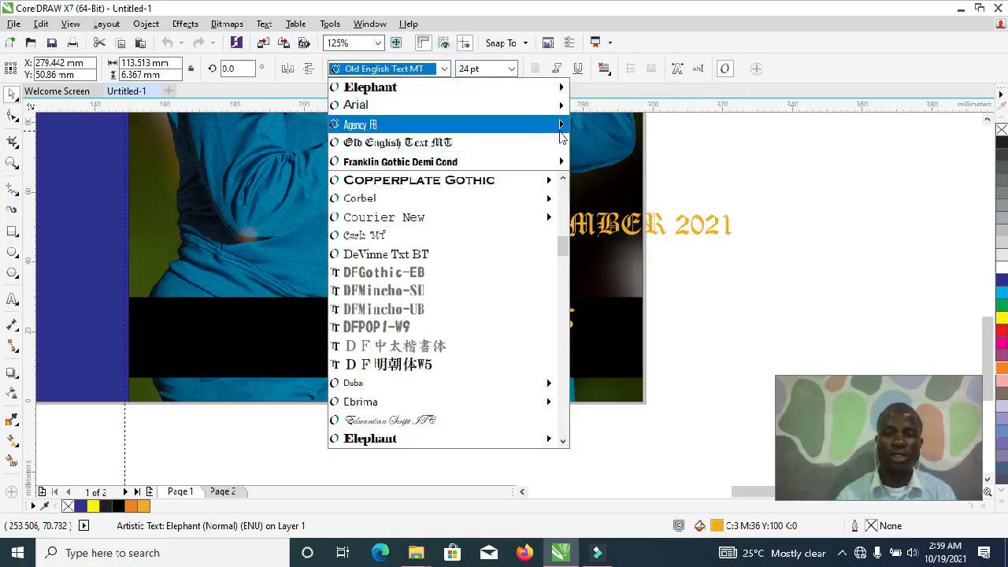
pyautogui.moveTo(555, 126)
pyautogui.click(602, 141)
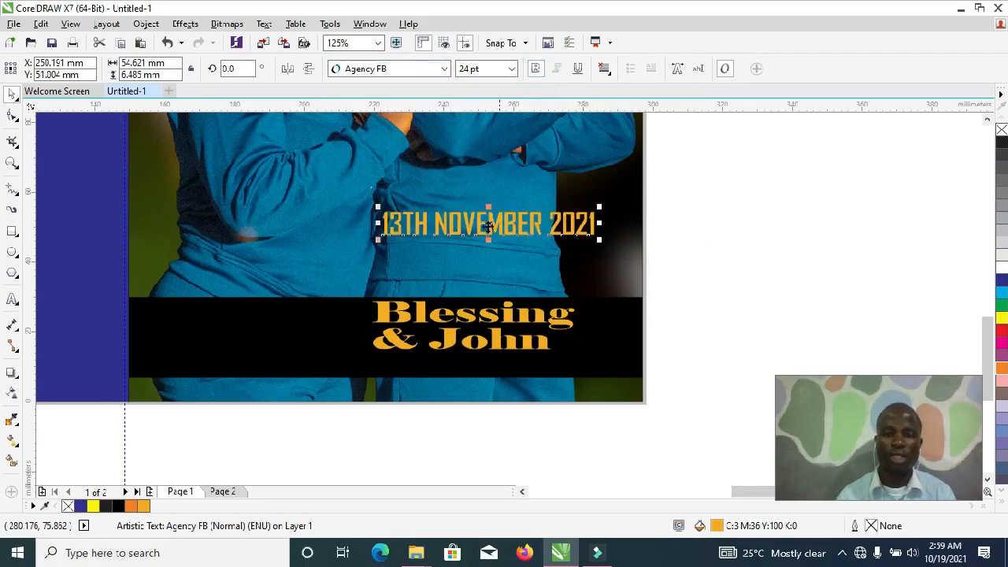
pyautogui.moveTo(488, 228); pyautogui.dragTo(468, 367)
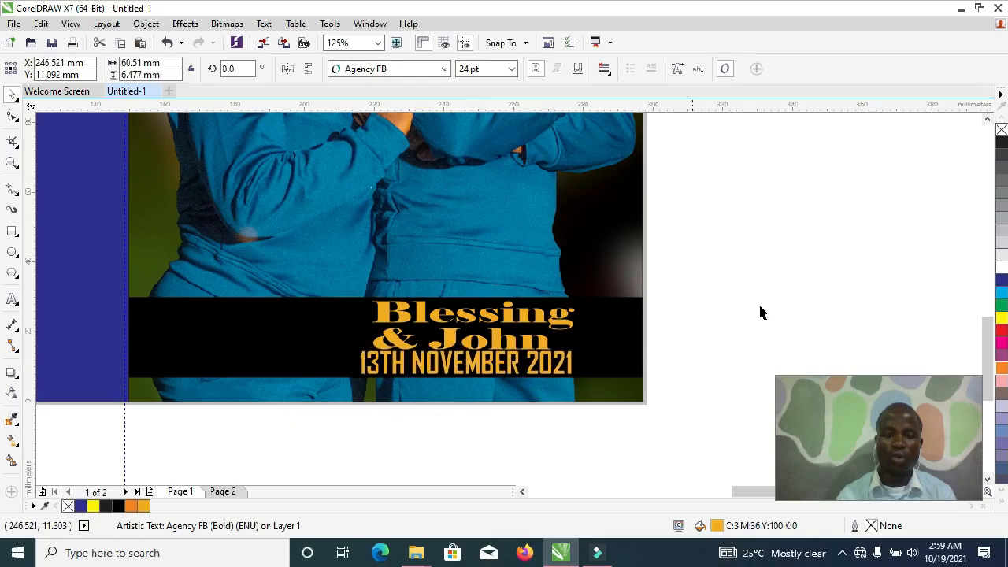
# Fill the date text with white and set its font size to 10 pt
pyautogui.click(1001, 268)
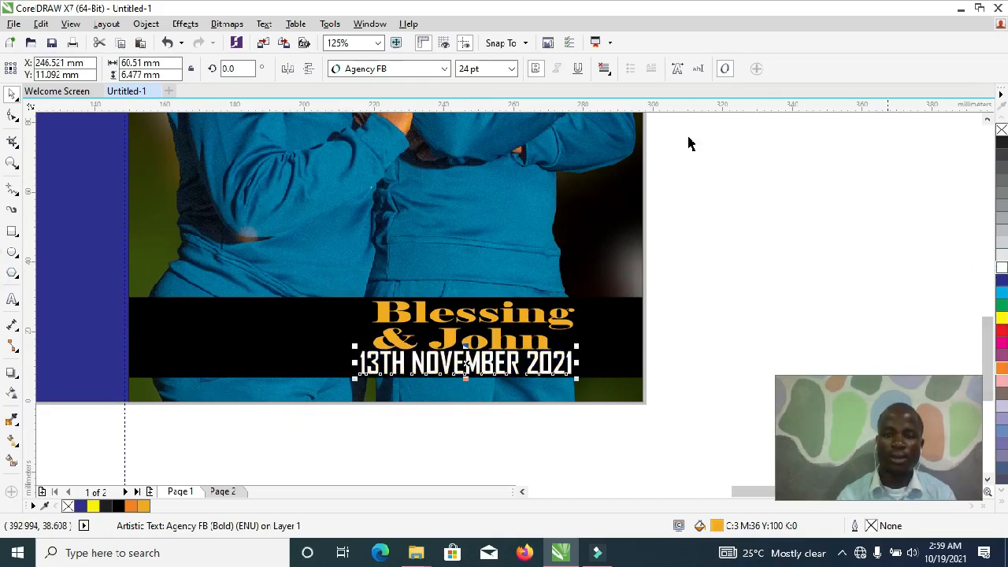
pyautogui.click(512, 69)
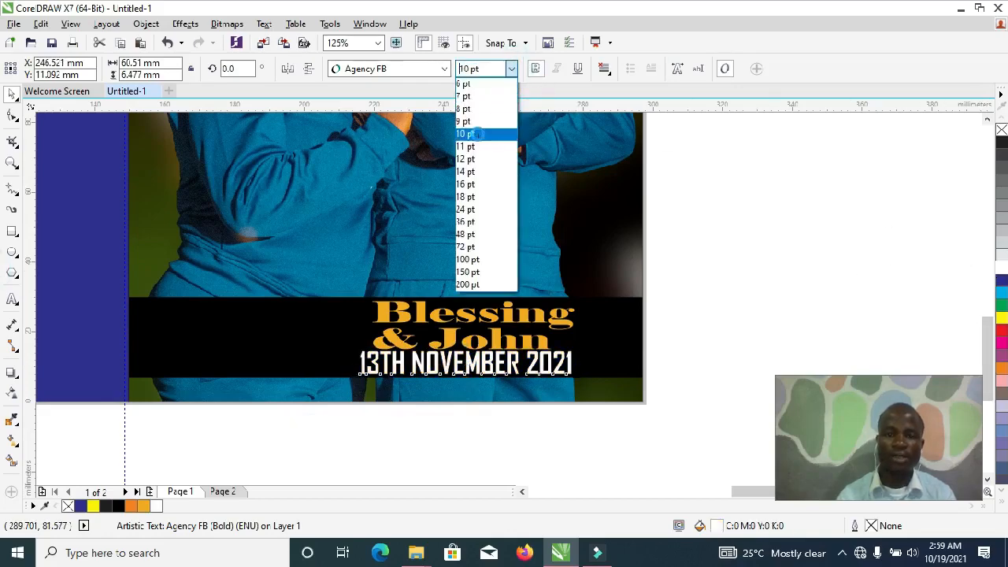
pyautogui.click(480, 136)
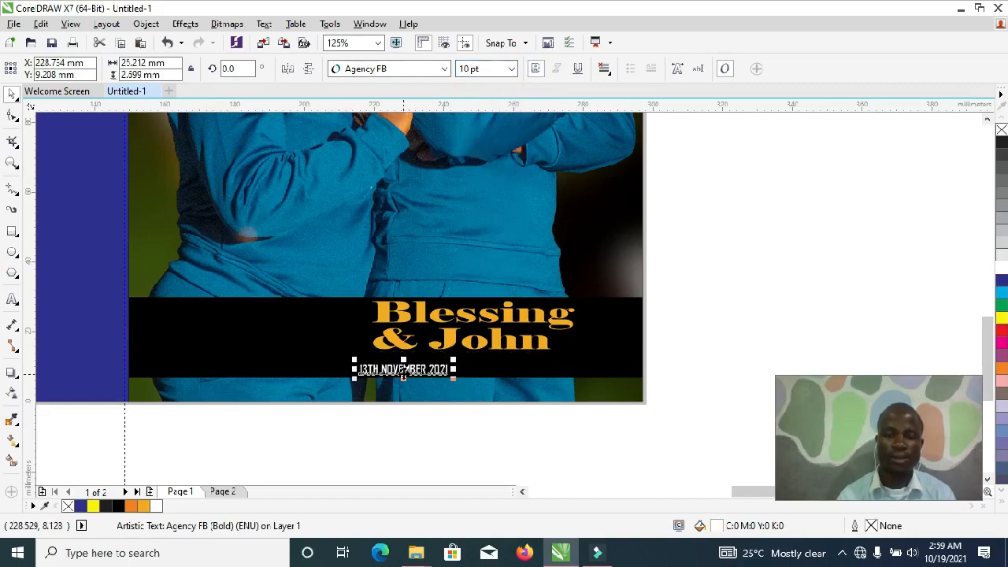
# Enlarge the date text to about 12.34 pt and position it beneath the names on the black bar
pyautogui.moveTo(403, 374)
pyautogui.mouseDown()
pyautogui.moveTo(490, 369)
pyautogui.moveTo(403, 372)
pyautogui.mouseUp()
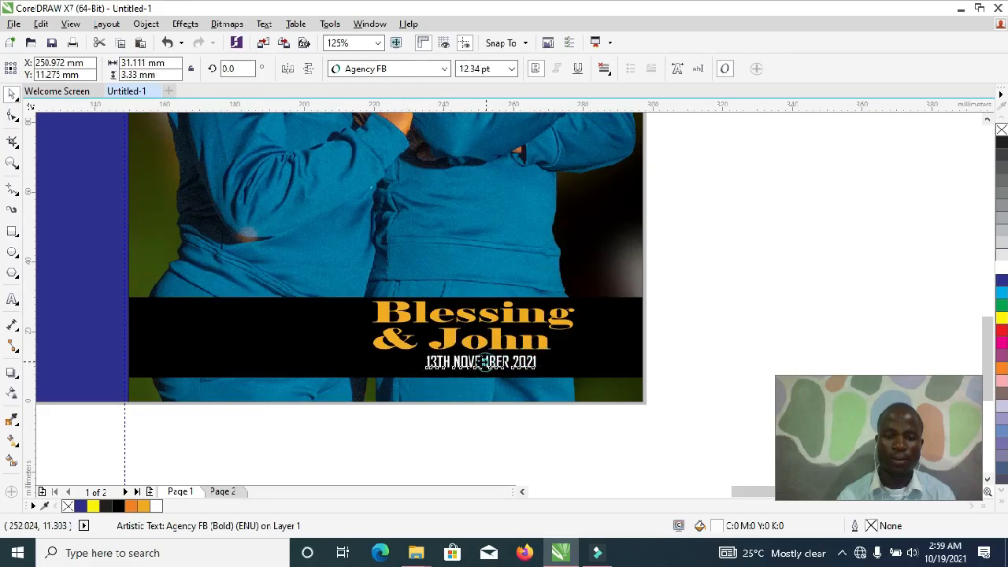
pyautogui.moveTo(483, 360); pyautogui.dragTo(456, 362)
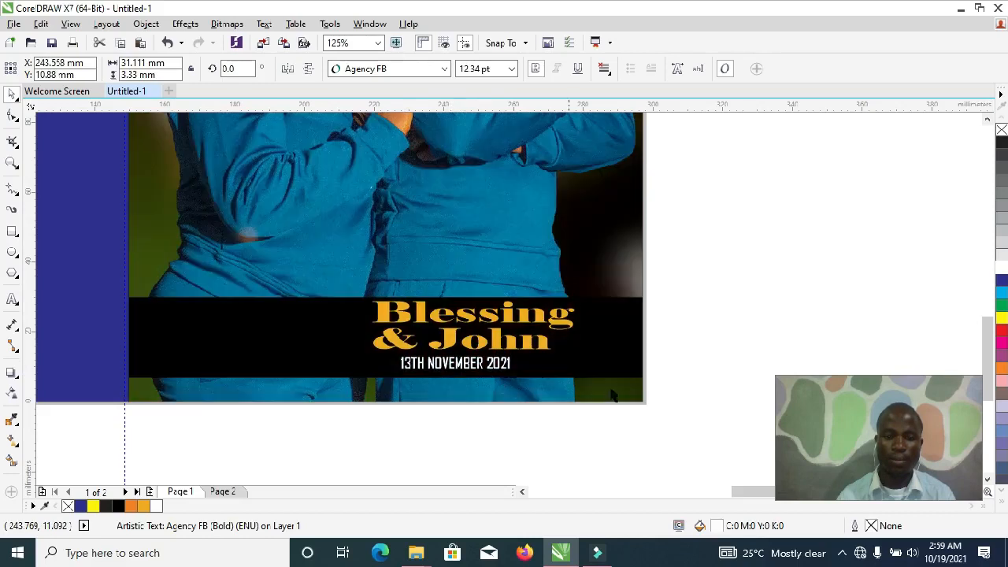
# Centre the date under the couple's names and stretch both texts together to about 62 mm wide
pyautogui.moveTo(679, 417); pyautogui.dragTo(326, 267)
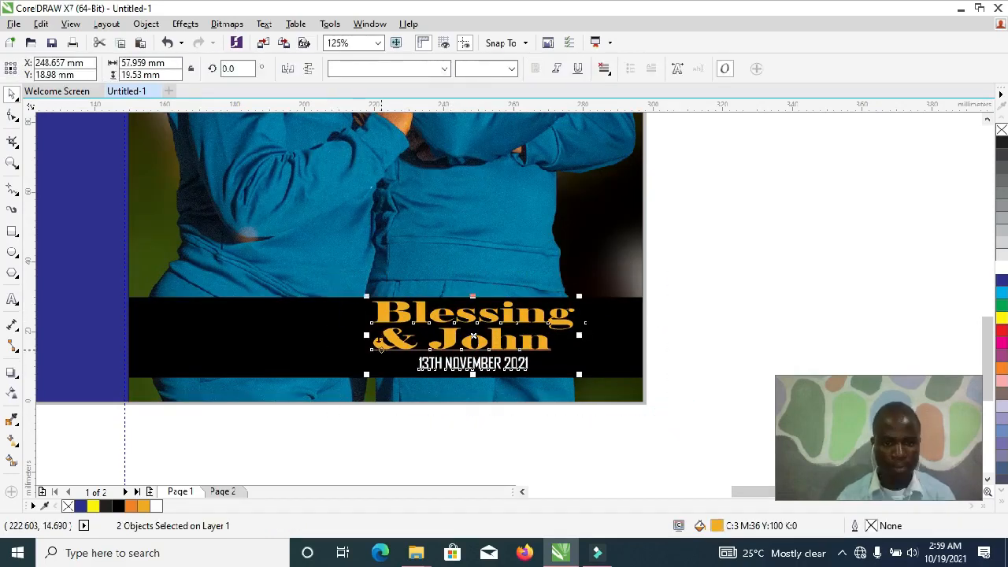
pyautogui.moveTo(367, 335)
pyautogui.mouseDown()
pyautogui.moveTo(353, 337)
pyautogui.moveTo(356, 349)
pyautogui.mouseUp()
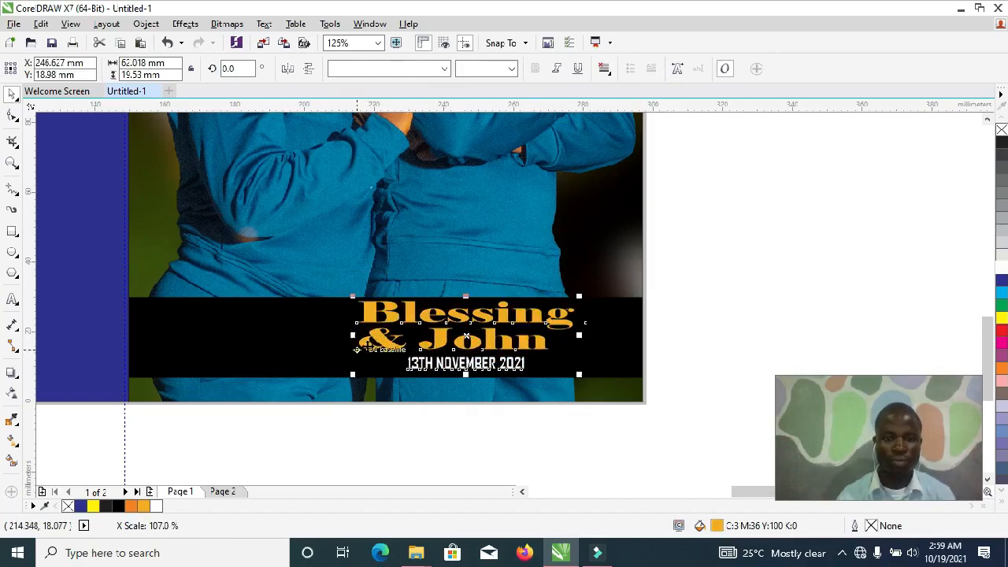
pyautogui.click(692, 301)
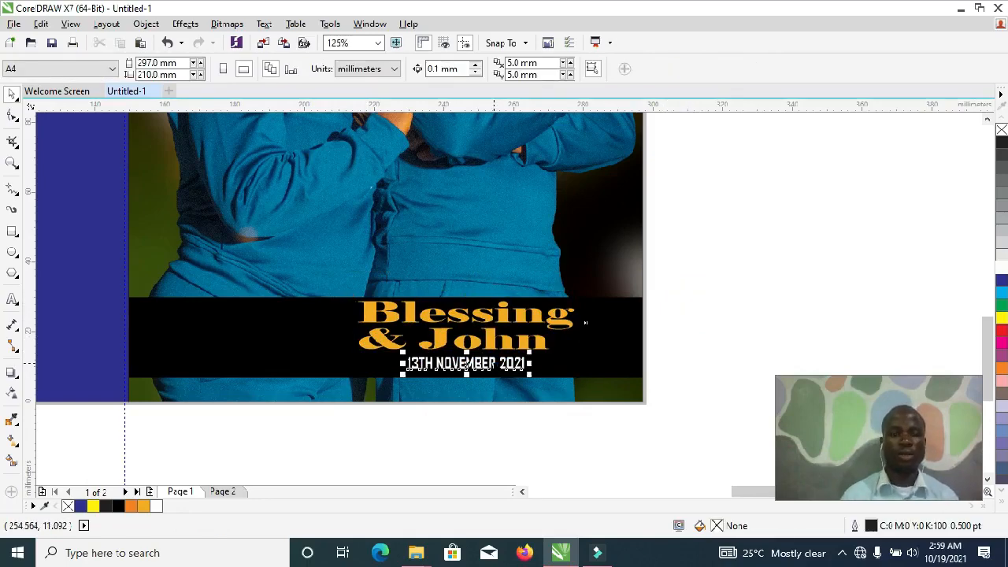
# Change the date text to title case and enlarge it proportionally until its end aligns with the second line of the couple's names
pyautogui.doubleClick(494, 363)
pyautogui.hotkey('ctrl', 'a')
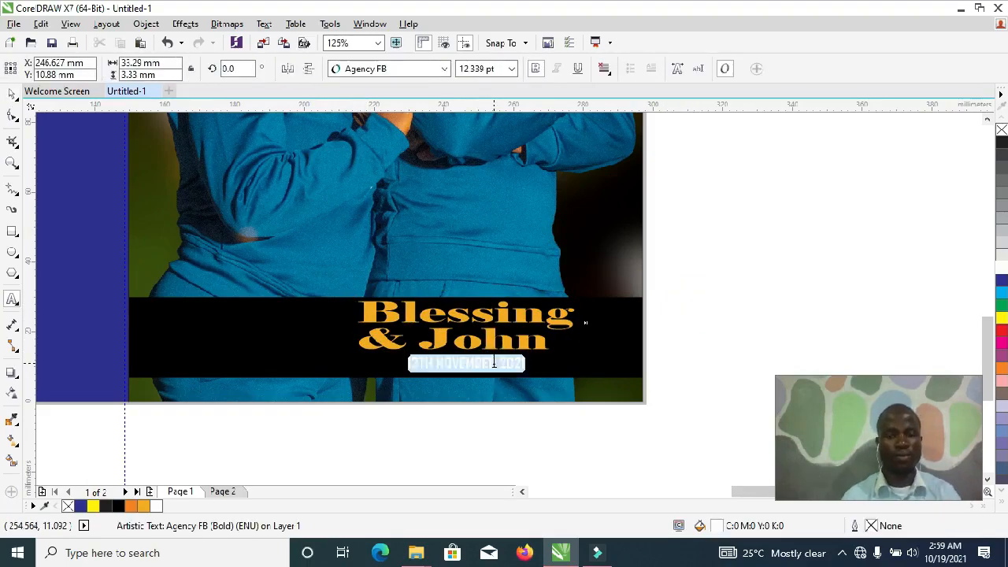
pyautogui.hotkey('shift', 'F3')
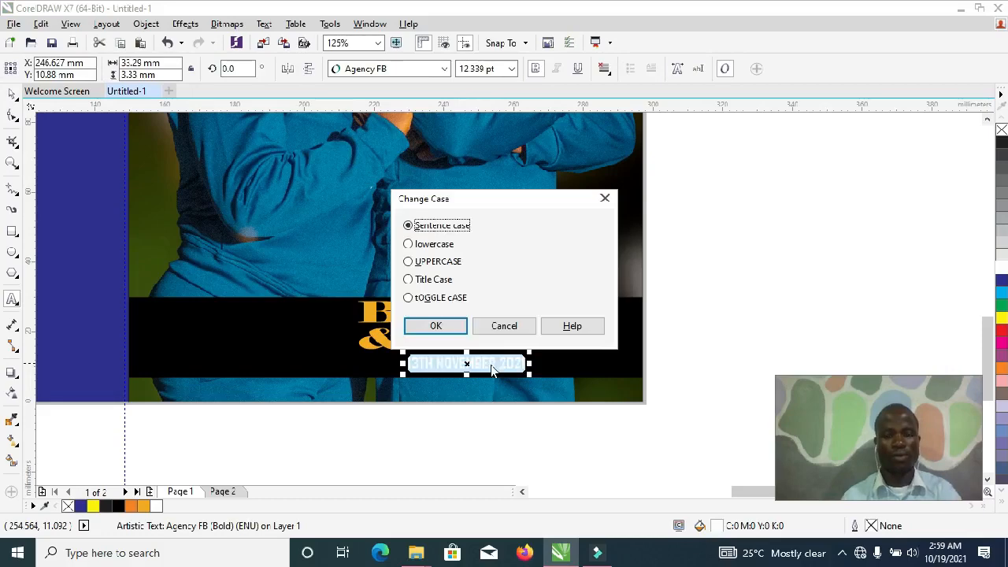
pyautogui.click(417, 281)
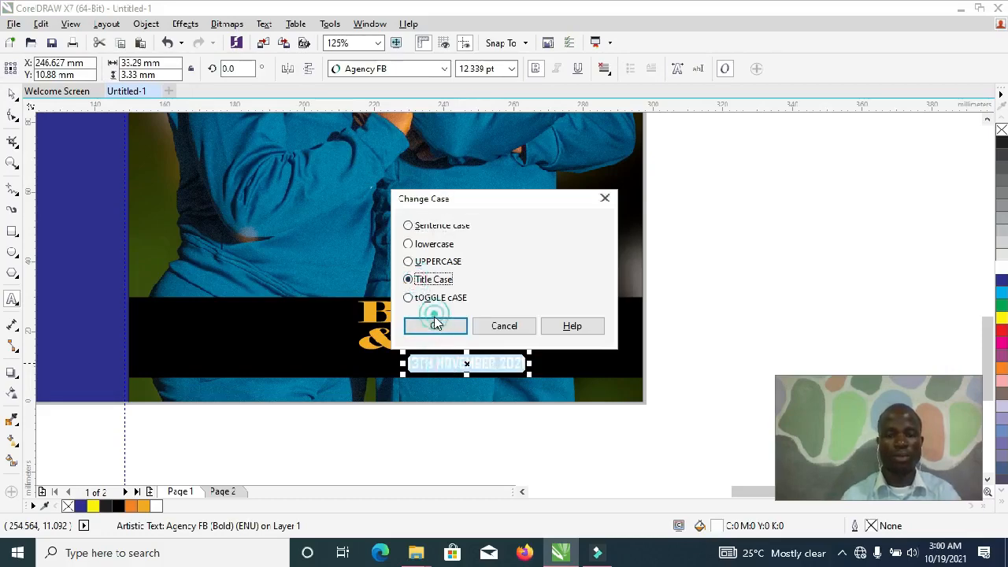
pyautogui.click(435, 324)
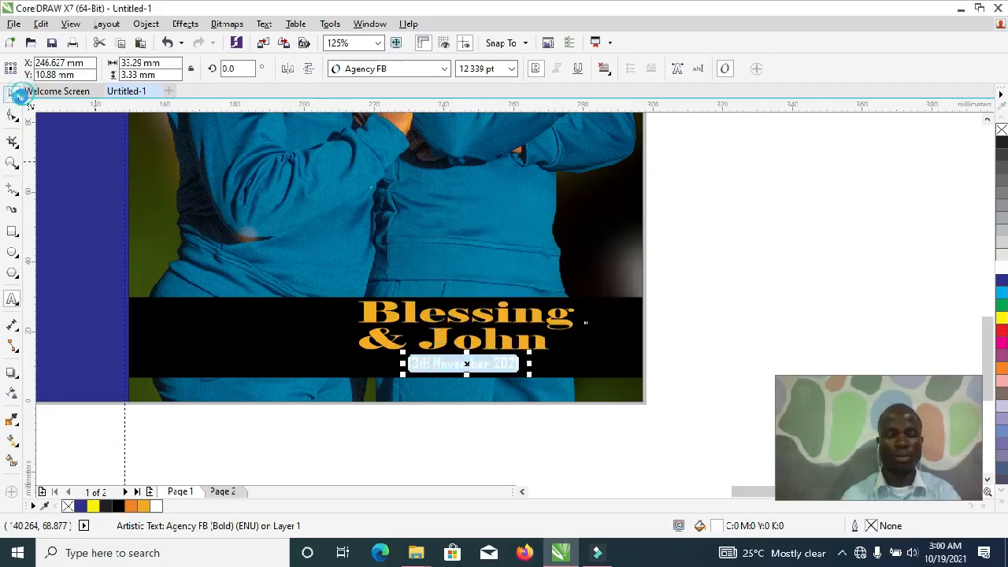
pyautogui.click(17, 93)
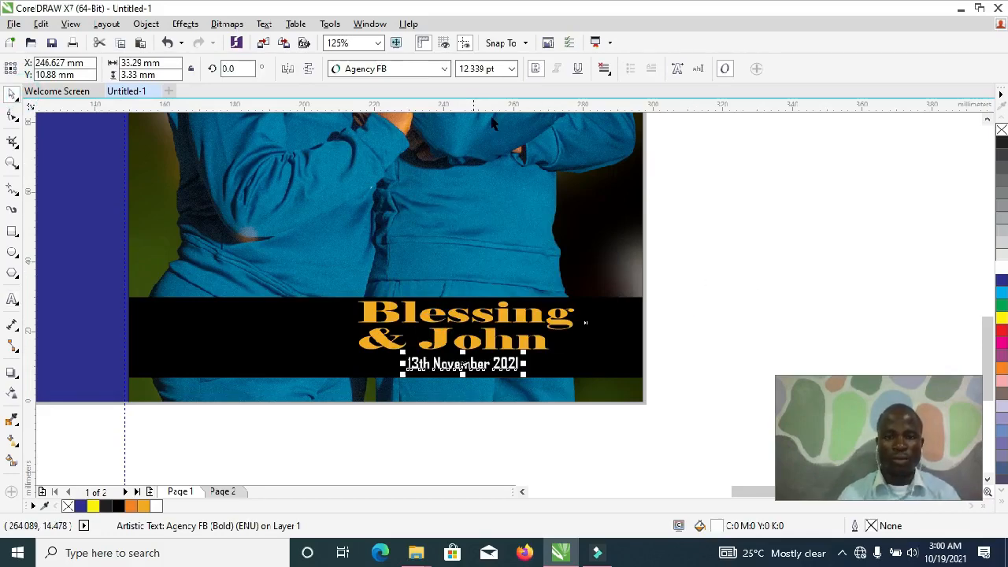
pyautogui.moveTo(523, 354); pyautogui.dragTo(550, 343)
pyautogui.click(758, 301)
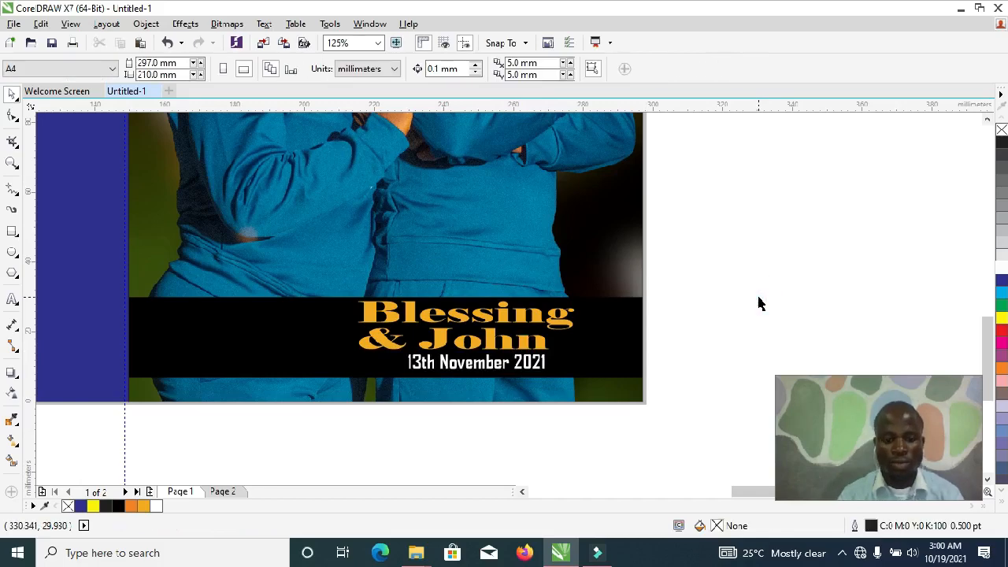
# Extend the black bar slightly upward to leave more room above the couple's names
pyautogui.hotkey('shift', 'F4')
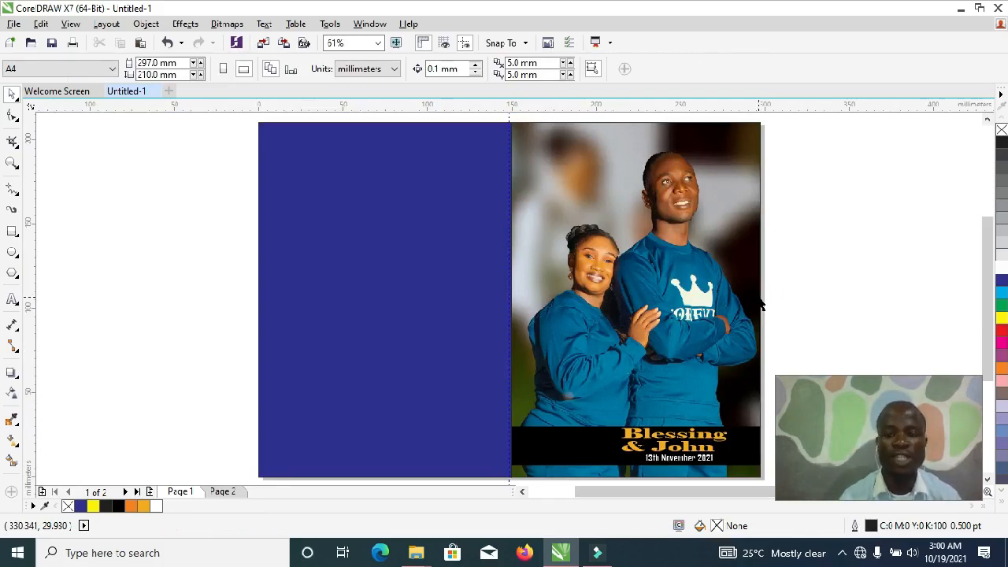
pyautogui.click(583, 448)
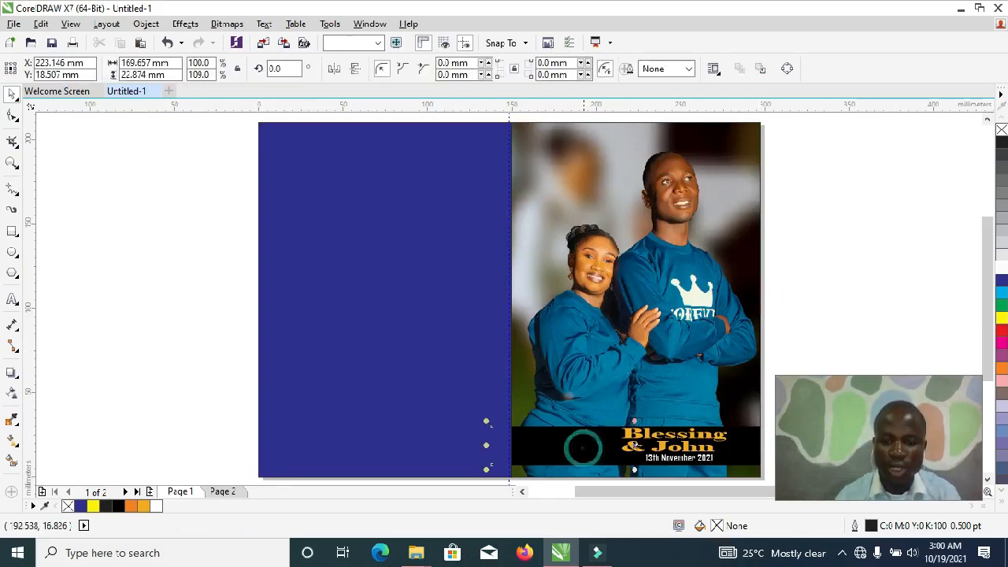
pyautogui.moveTo(634, 418); pyautogui.dragTo(635, 418)
# Stretch the couple's names text upward on the black bar to about 17.5 mm high, keeping its width
pyautogui.click(635, 443)
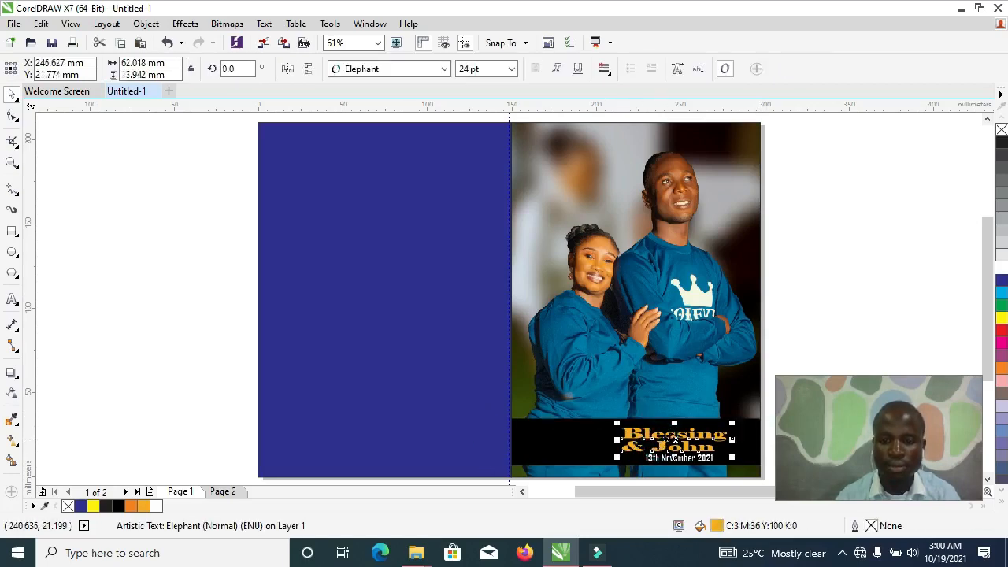
pyautogui.scroll(3, 740, 477)
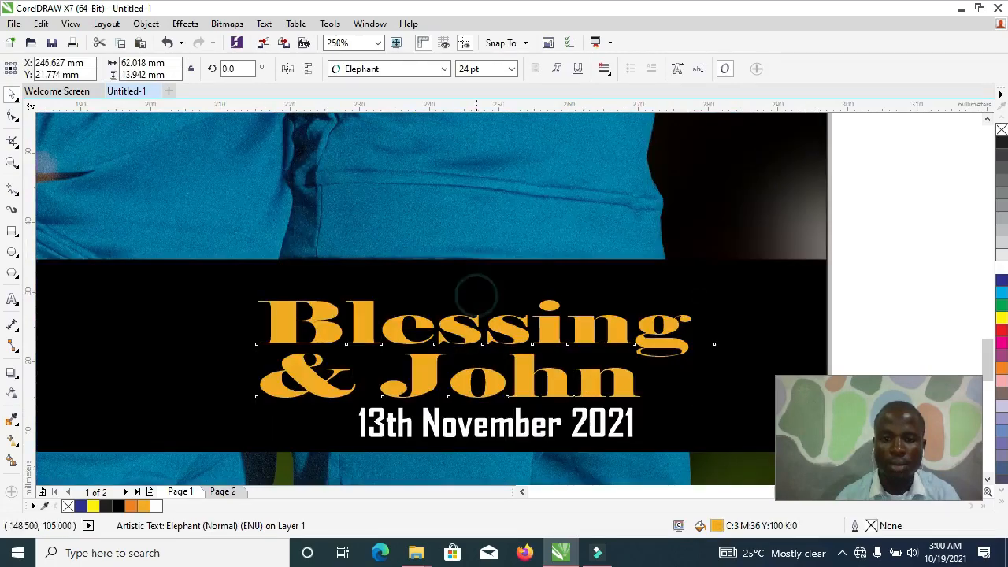
pyautogui.moveTo(475, 295); pyautogui.dragTo(480, 270)
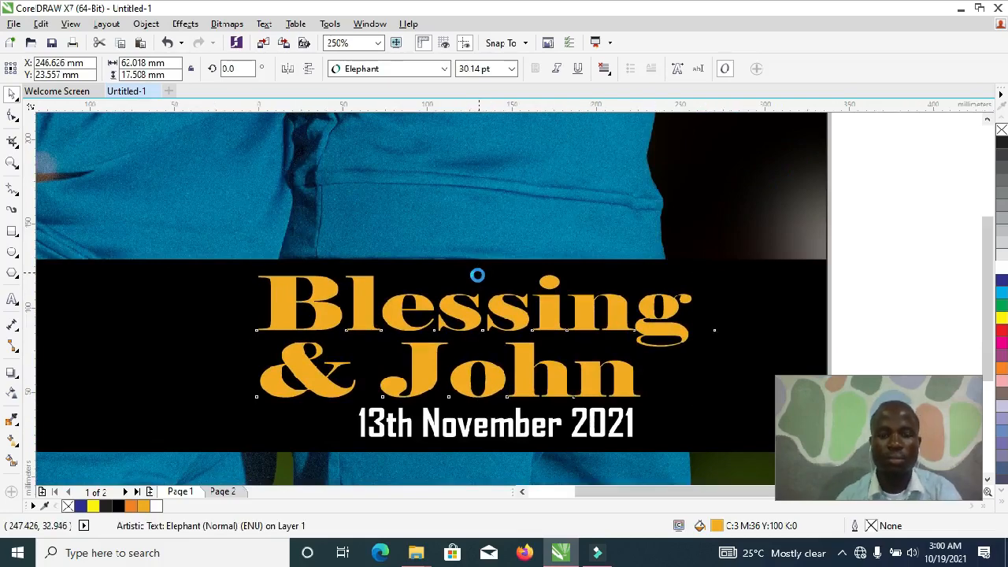
pyautogui.hotkey('shift', 'F4')
pyautogui.click(784, 276)
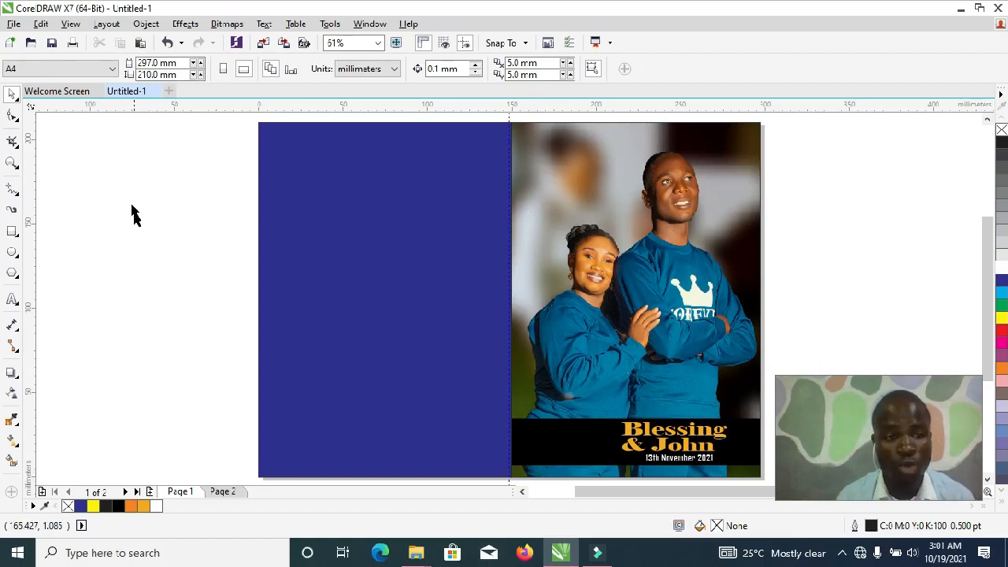
# Import the SB emblem sheet "images - 2021-10-18T115720.120" from Downloads and place it over the dark blue half
pyautogui.rightClick(130, 170)
pyautogui.click(185, 236)
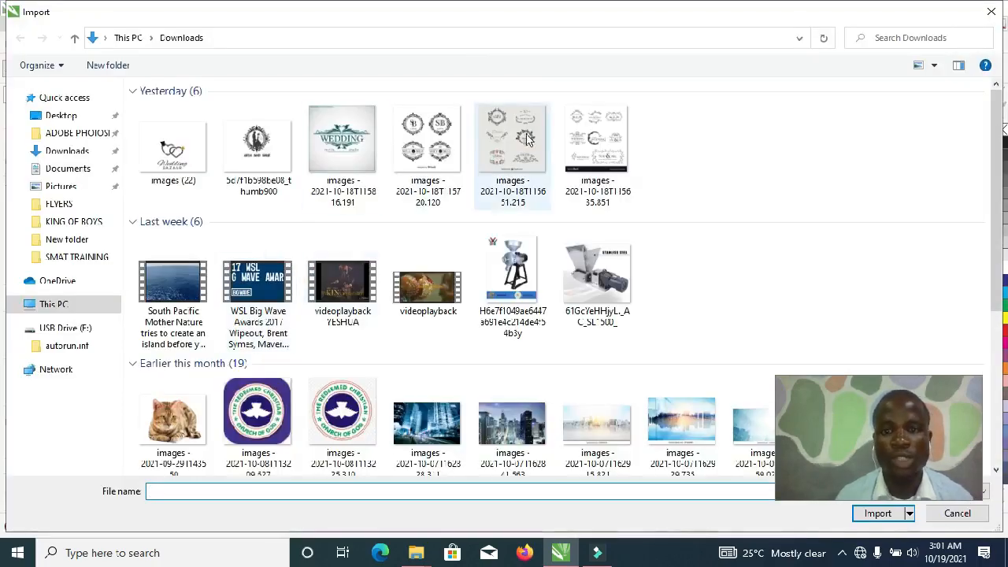
pyautogui.click(404, 135)
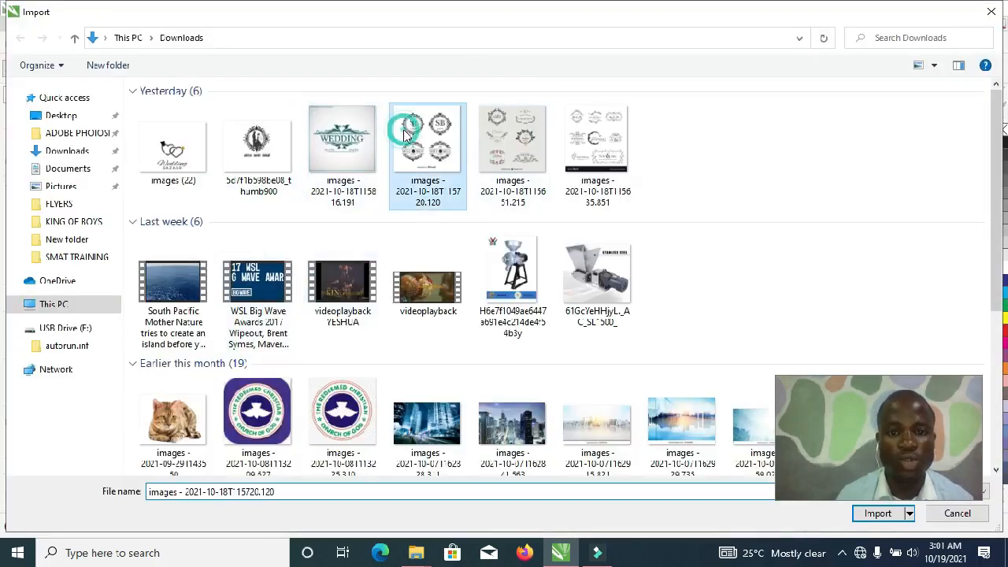
pyautogui.click(876, 513)
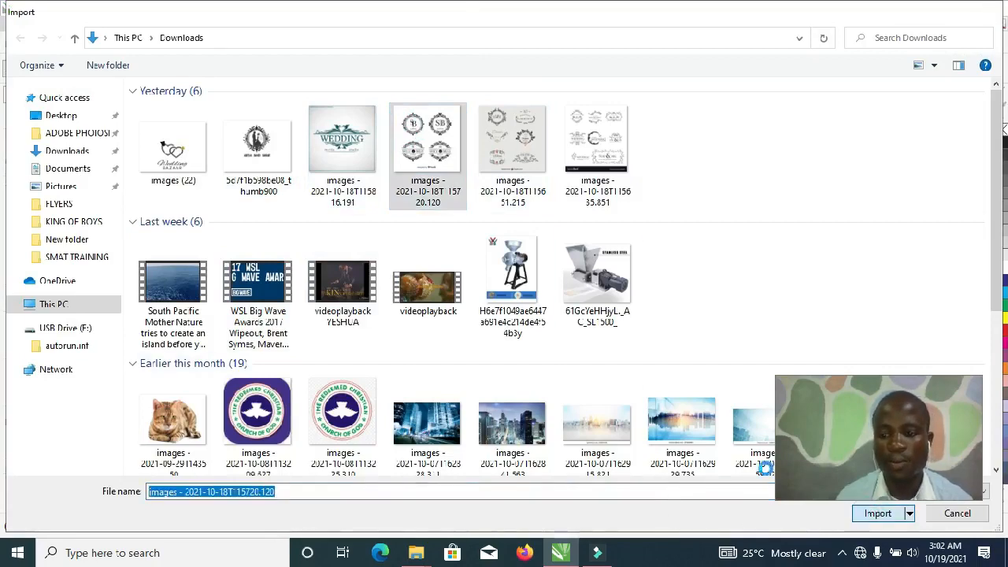
pyautogui.moveTo(140, 164); pyautogui.dragTo(445, 450)
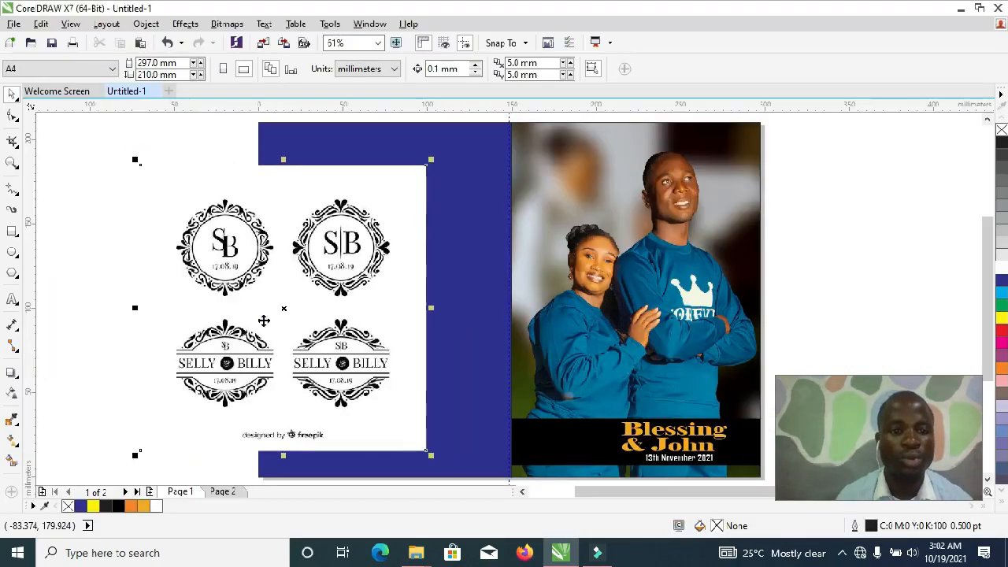
# Crop the imported sheet with the Shape tool to its first round SB emblem, about 62.5 × 83.1 mm, and move it onto the blue half
pyautogui.click(11, 116)
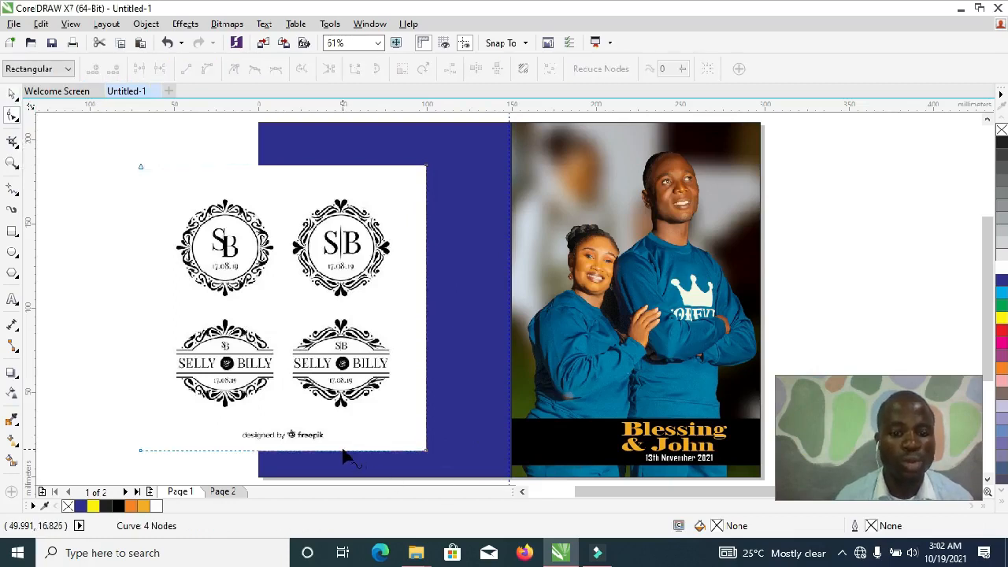
pyautogui.moveTo(343, 452); pyautogui.dragTo(342, 306)
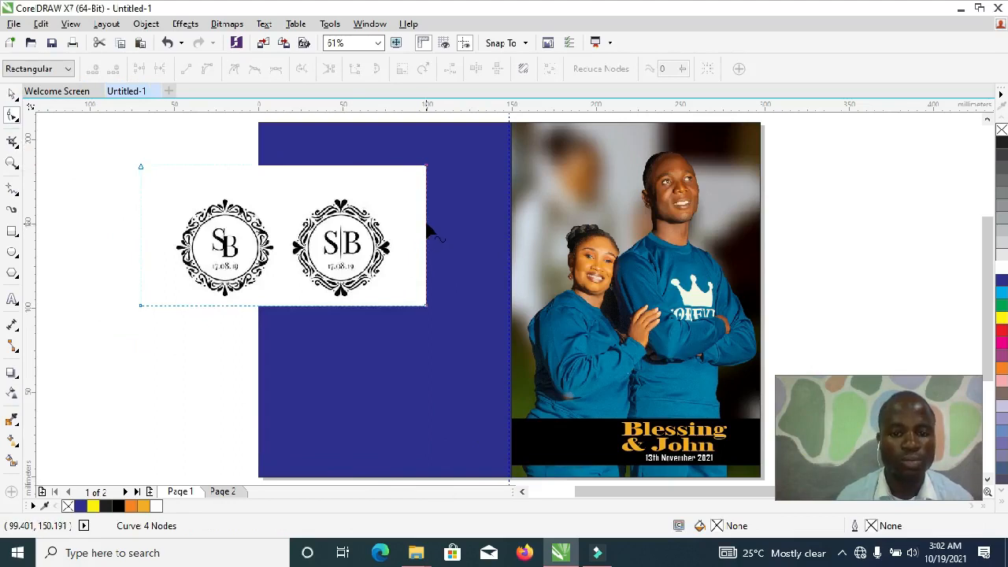
pyautogui.moveTo(426, 227); pyautogui.dragTo(275, 224)
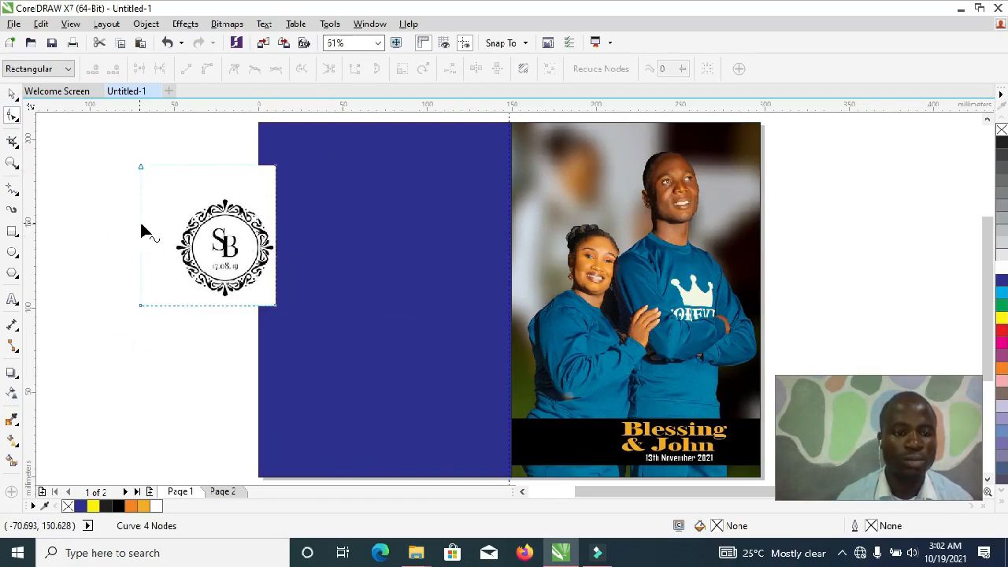
pyautogui.moveTo(141, 224); pyautogui.dragTo(170, 224)
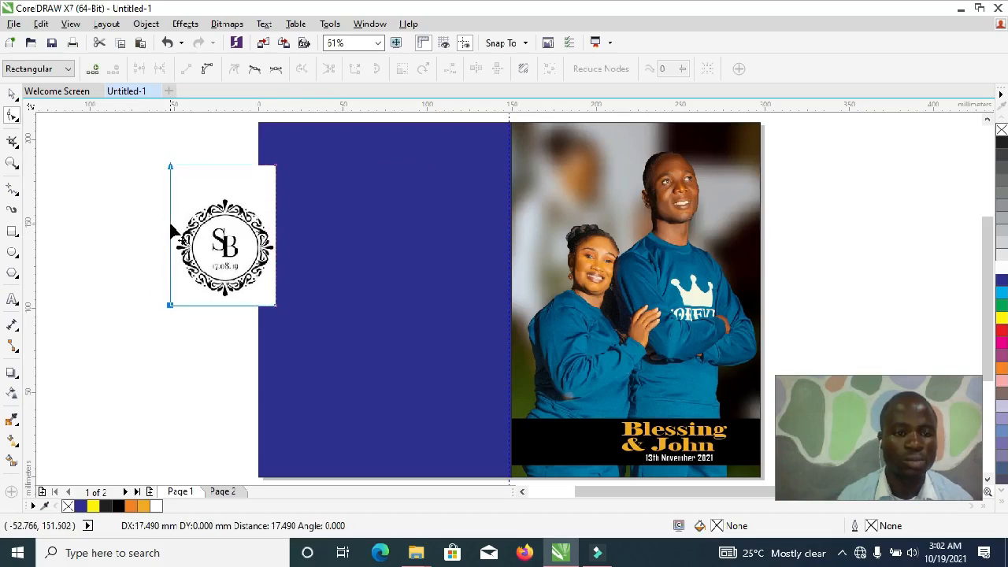
pyautogui.click(12, 92)
pyautogui.moveTo(223, 257); pyautogui.dragTo(377, 288)
# Convert the cropped emblem to a 300 dpi RGB Color (24-bit) bitmap with anti-aliasing and transparent background
pyautogui.click(226, 24)
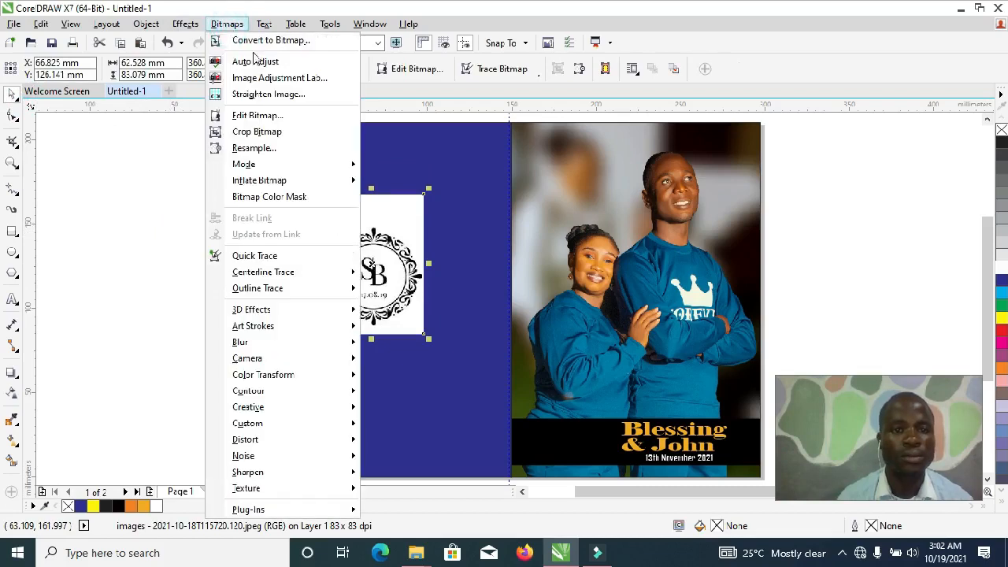
pyautogui.click(260, 41)
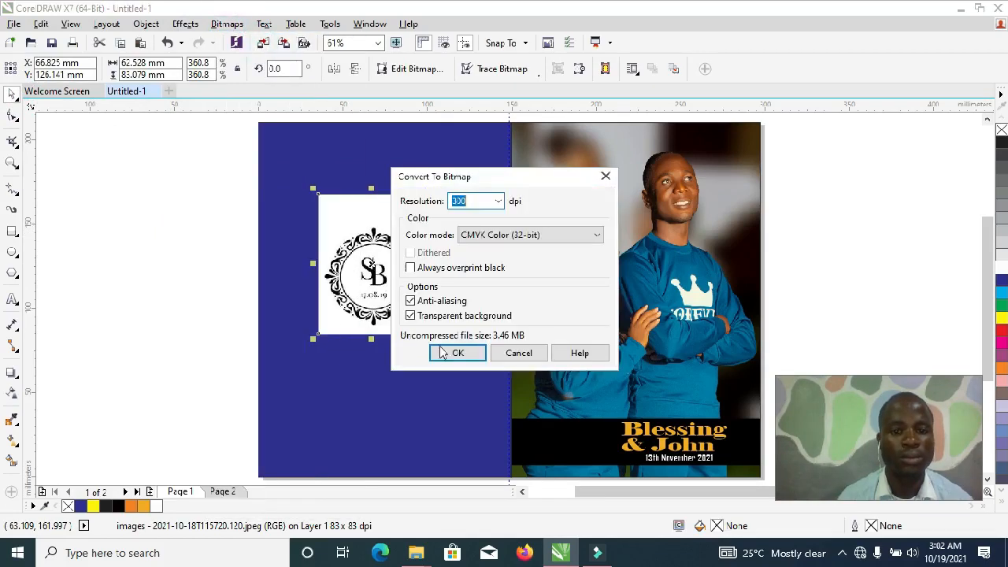
pyautogui.click(491, 234)
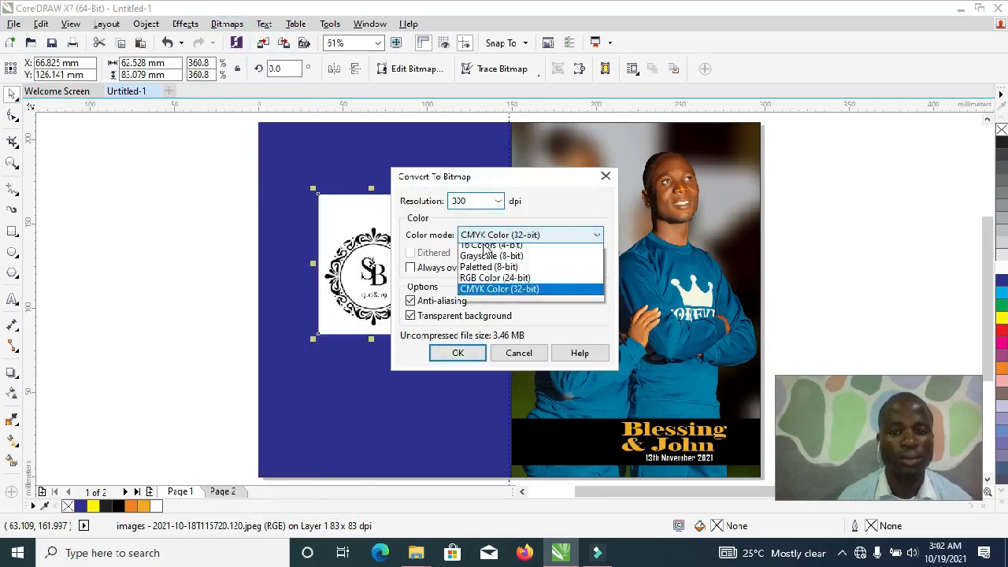
pyautogui.click(478, 294)
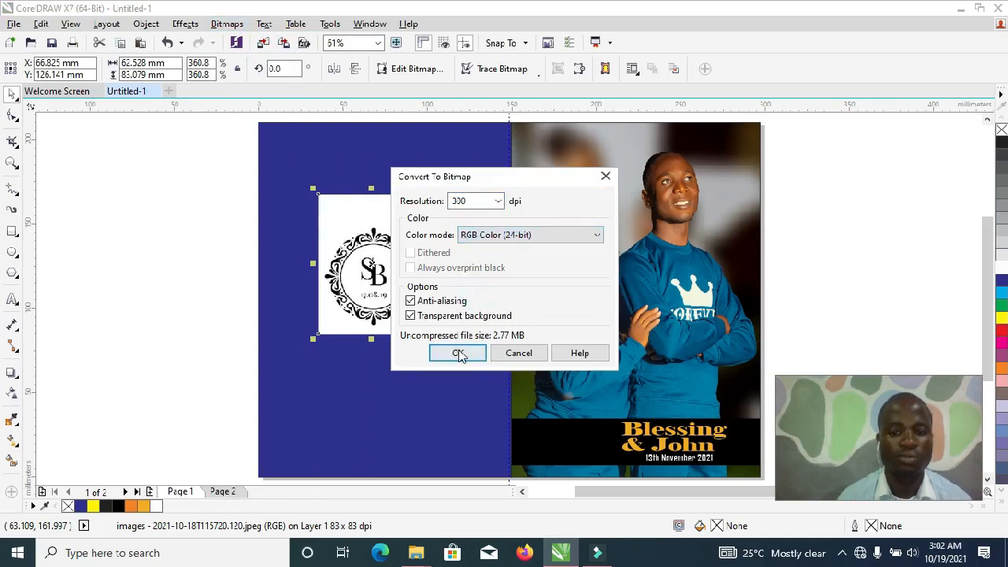
pyautogui.click(459, 352)
# Enlarge the emblem bitmap proportionally on the blue half to about 129 × 171 mm
pyautogui.scroll(-3, 455, 342)
pyautogui.scroll(1, 448, 332)
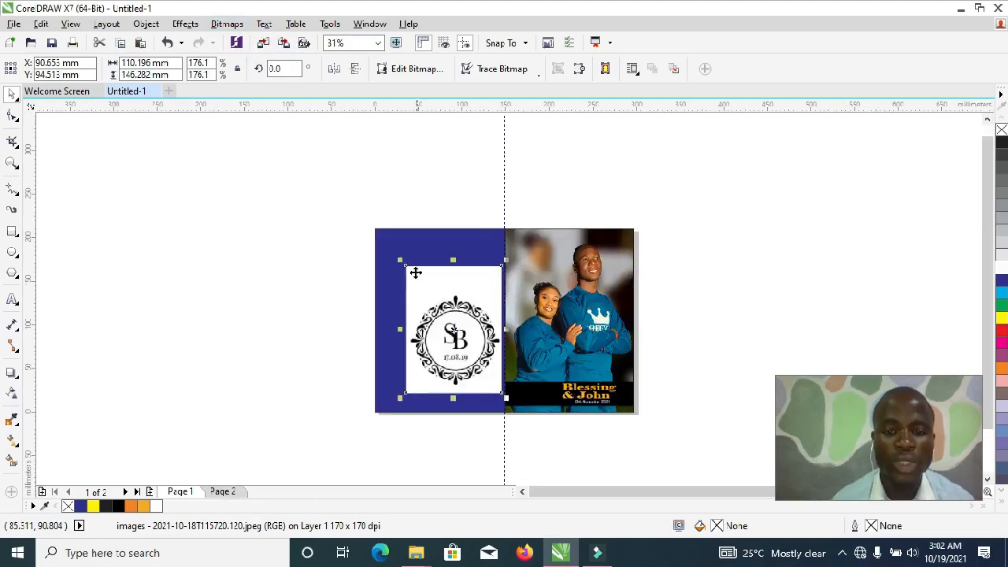
pyautogui.moveTo(400, 260); pyautogui.dragTo(383, 239)
pyautogui.scroll(1, 482, 386)
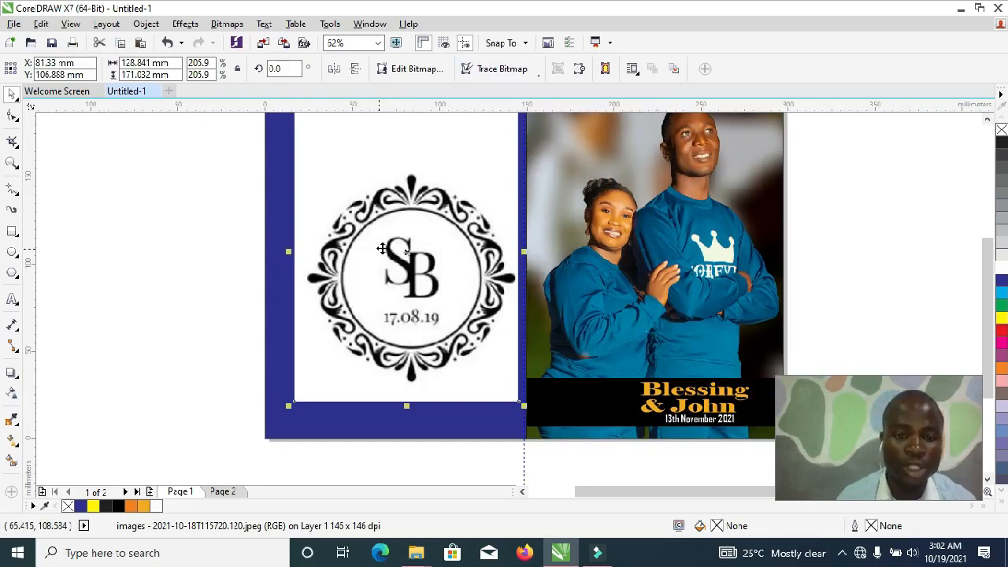
# Trace the emblem bitmap with the Line Art outline trace, keeping the original image and the background removal
pyautogui.click(488, 70)
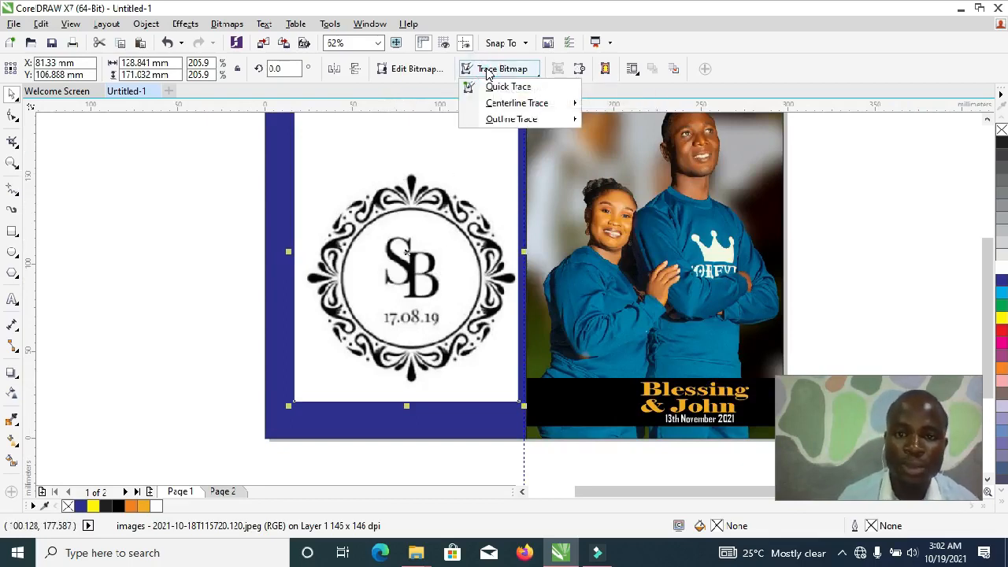
pyautogui.moveTo(524, 118)
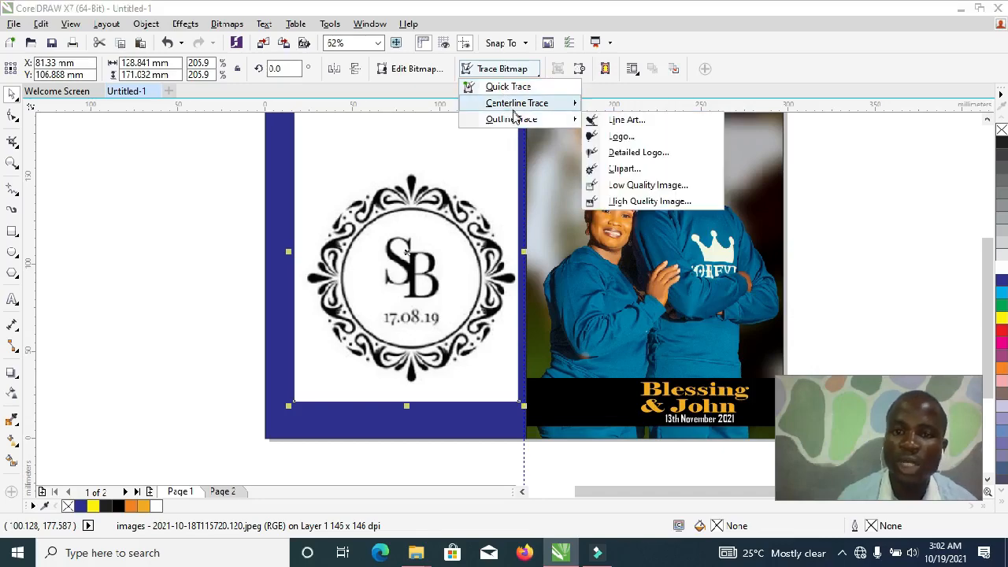
pyautogui.click(615, 122)
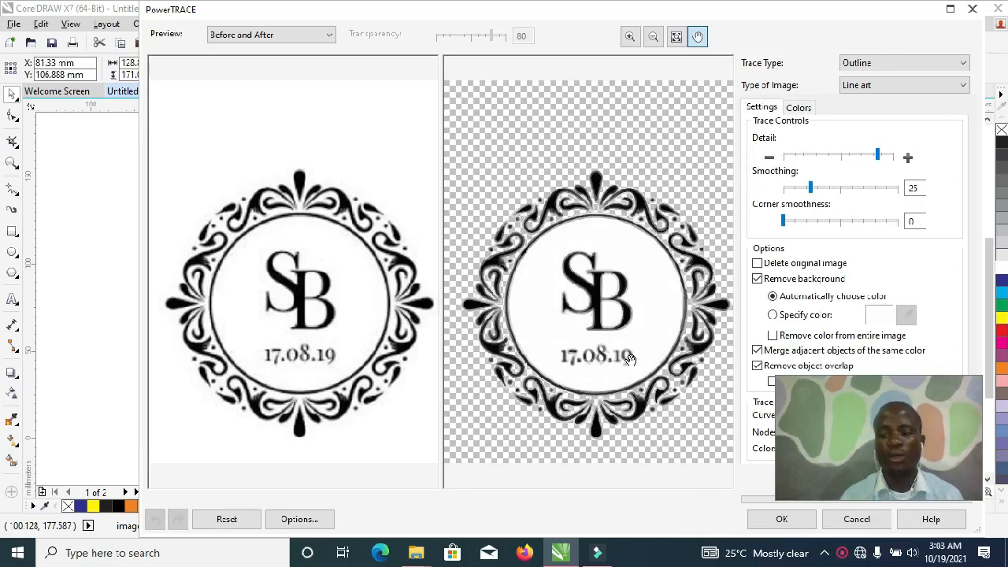
pyautogui.click(782, 519)
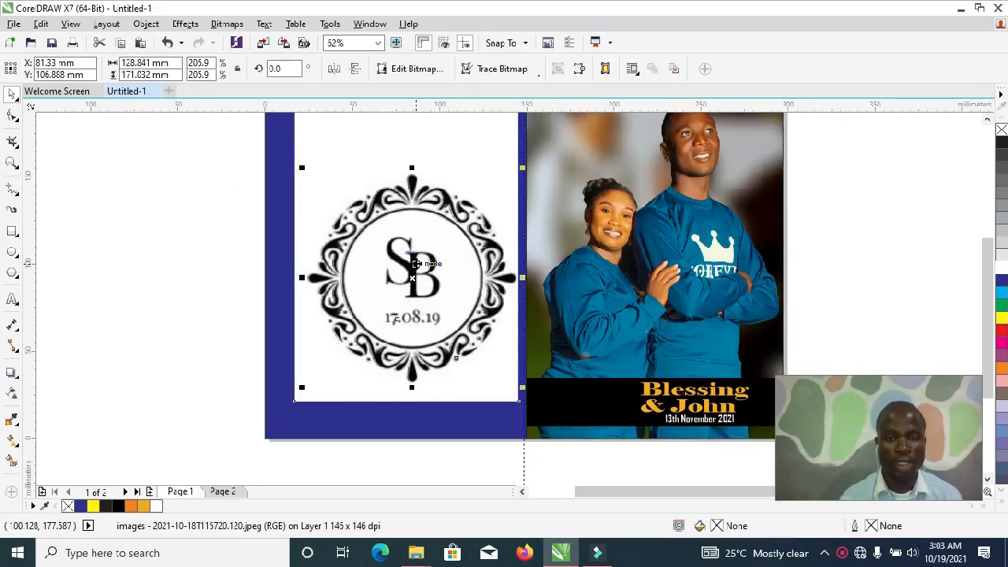
# Move the traced emblem aside, delete the original bitmap, and position the trace on the dark blue half
pyautogui.click(401, 273)
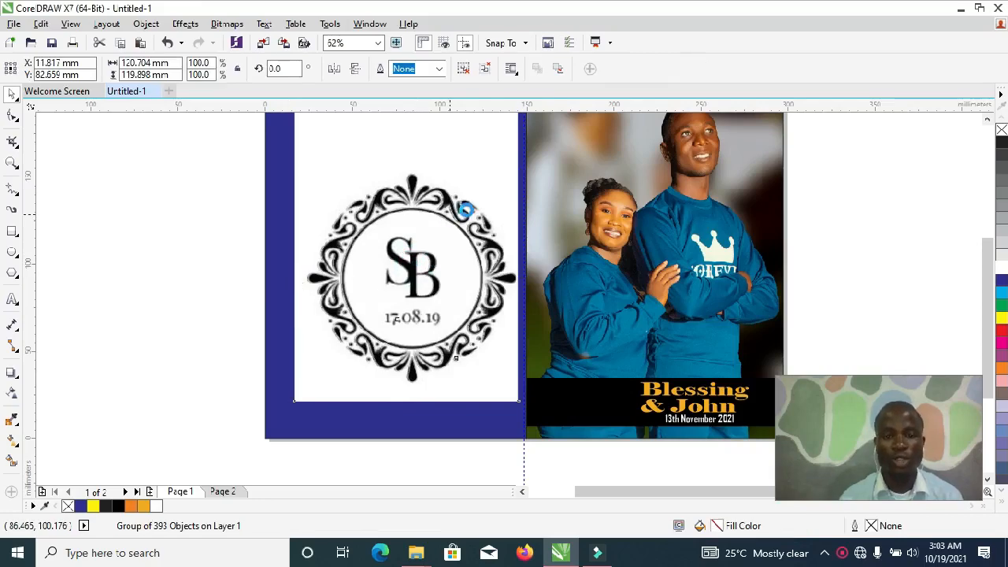
pyautogui.click(483, 196)
pyautogui.press('Delete')
pyautogui.moveTo(310, 257)
pyautogui.mouseDown()
pyautogui.moveTo(389, 234)
pyautogui.moveTo(401, 223)
pyautogui.moveTo(396, 205)
pyautogui.mouseUp()
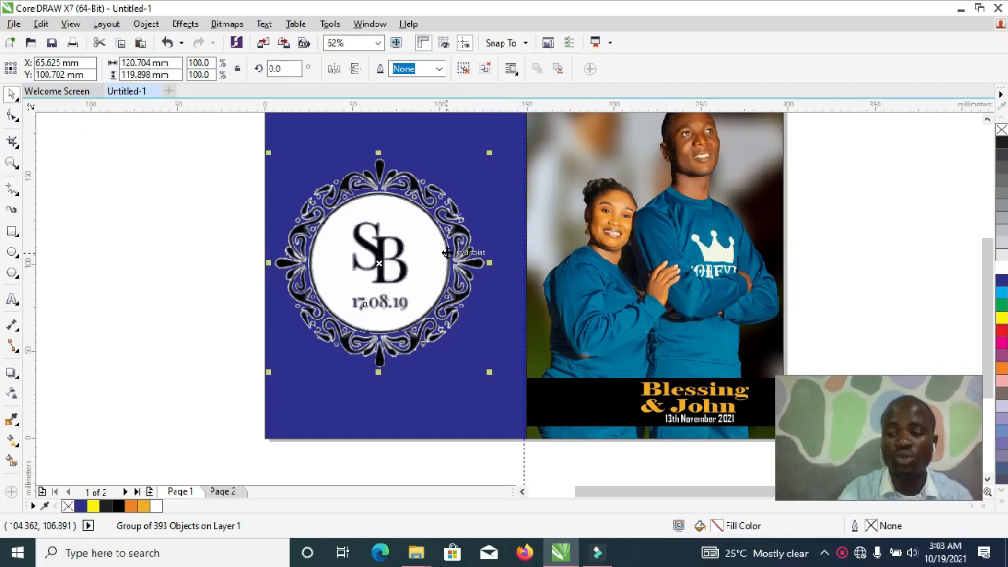
# Ungroup the traced SB emblem into separate objects
pyautogui.click(145, 24)
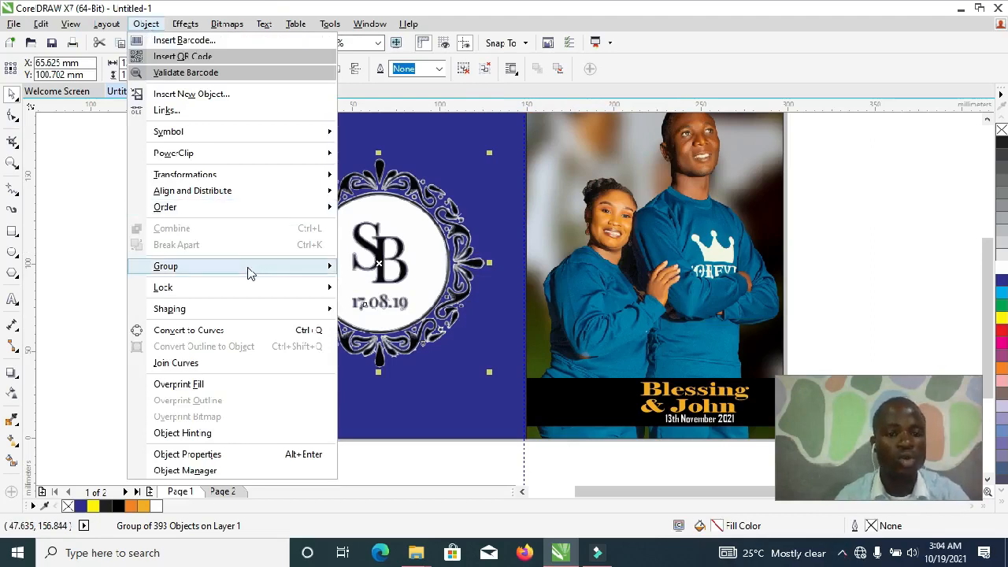
pyautogui.moveTo(257, 271)
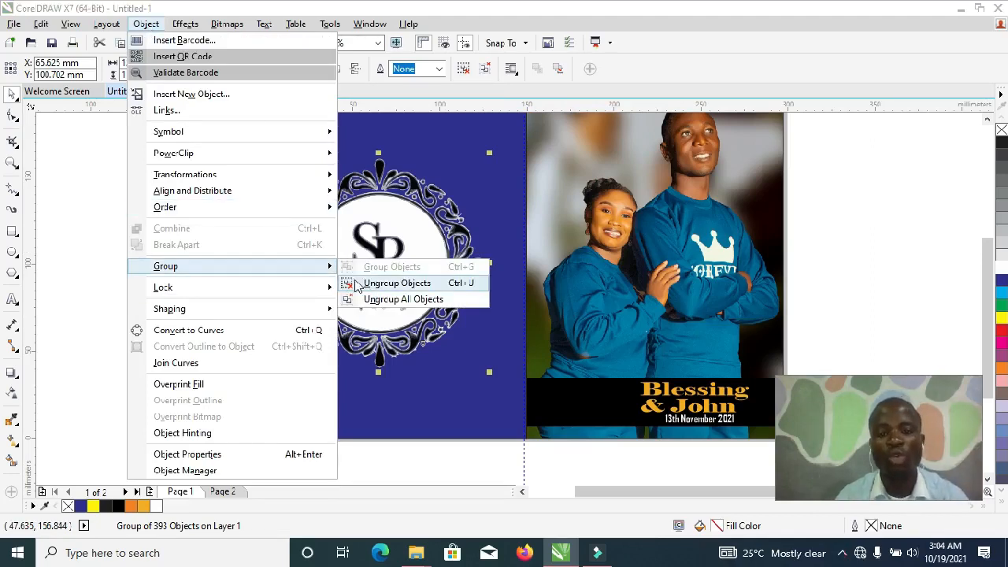
pyautogui.click(356, 285)
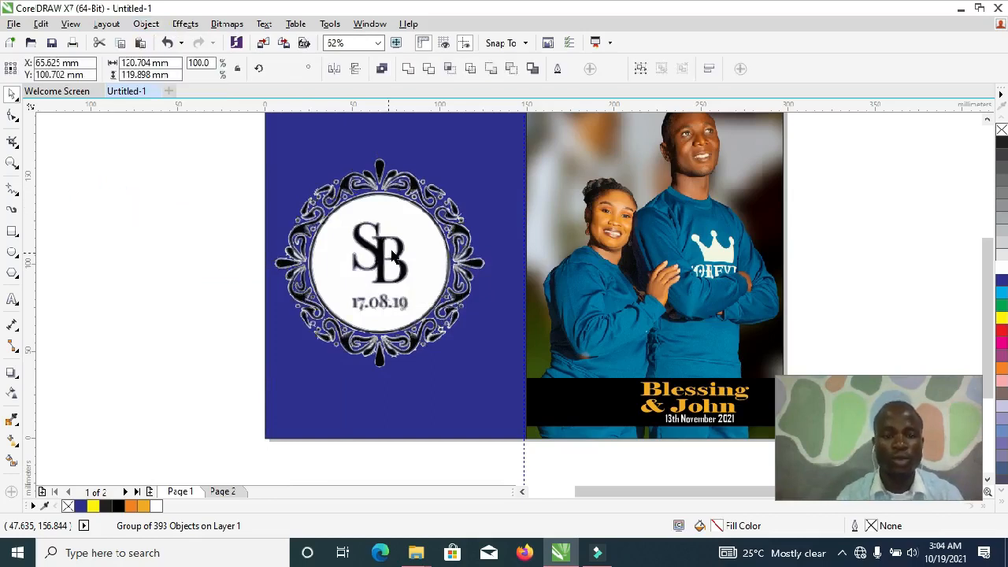
# Delete the white disc, the SB letter pieces and the date from inside the traced emblem, keeping only the ornamental ring
pyautogui.click(403, 235)
pyautogui.press('Delete')
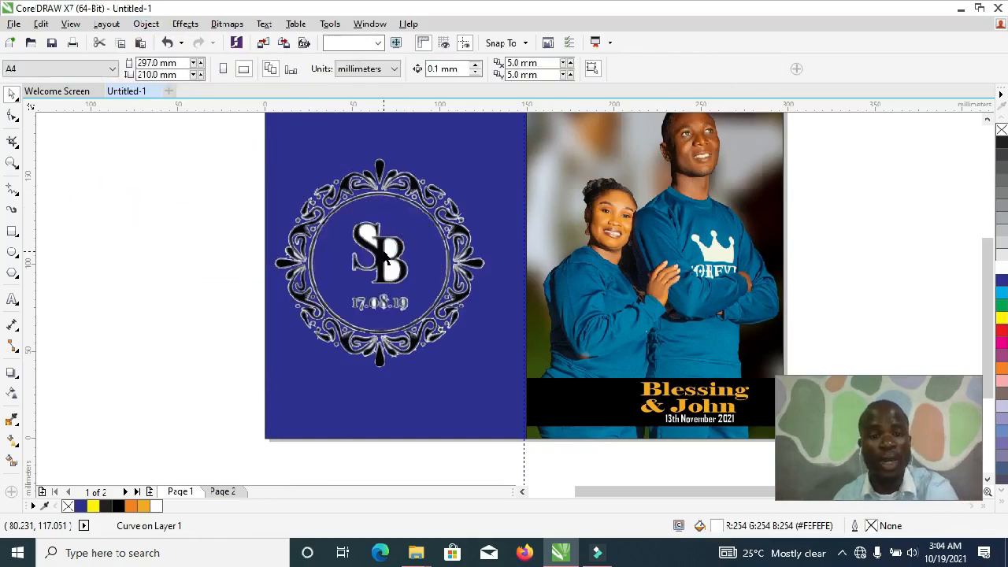
pyautogui.click(383, 251)
pyautogui.press('Delete')
pyautogui.click(388, 251)
pyautogui.press('Delete')
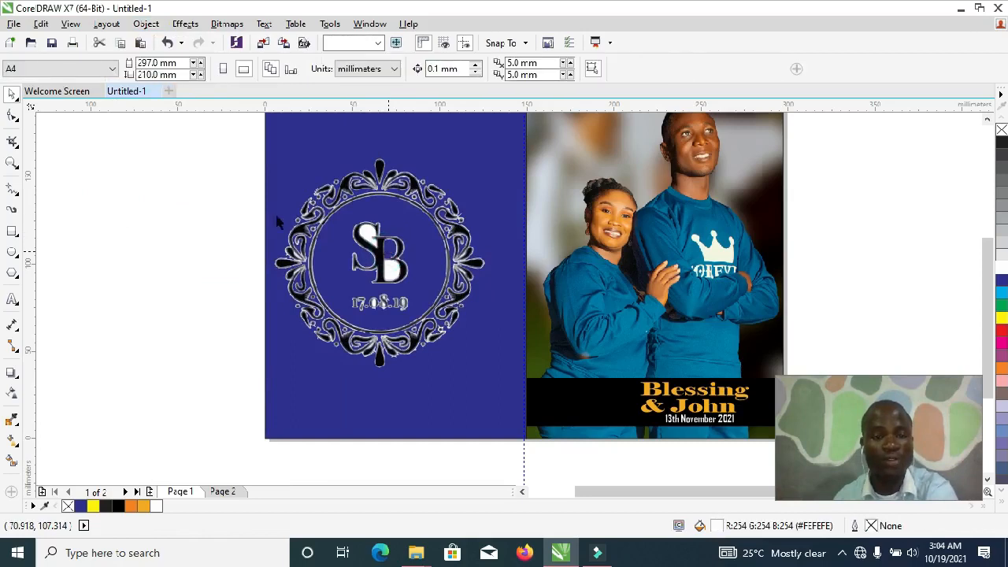
pyautogui.click(398, 275)
pyautogui.press('Delete')
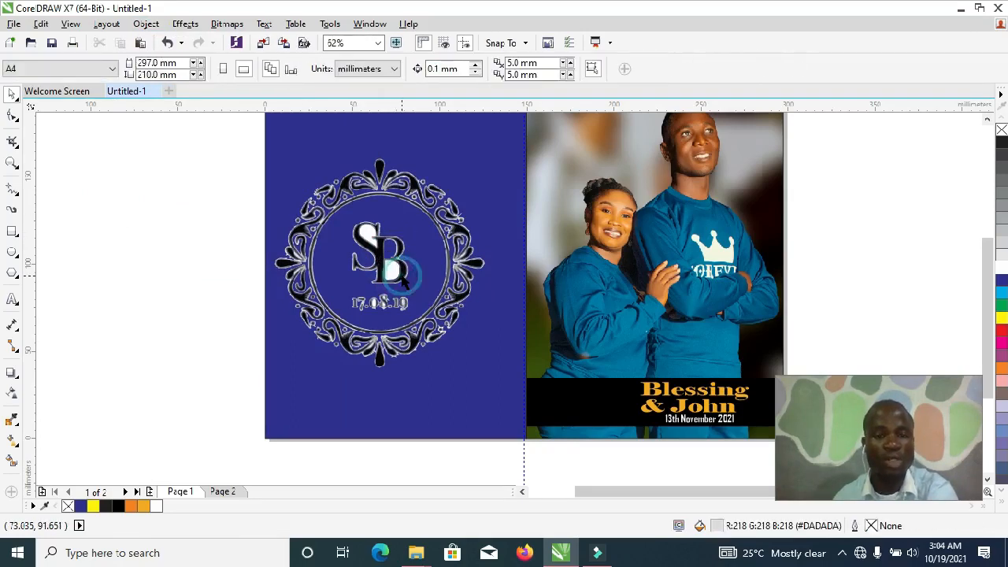
pyautogui.click(405, 277)
pyautogui.press('Delete')
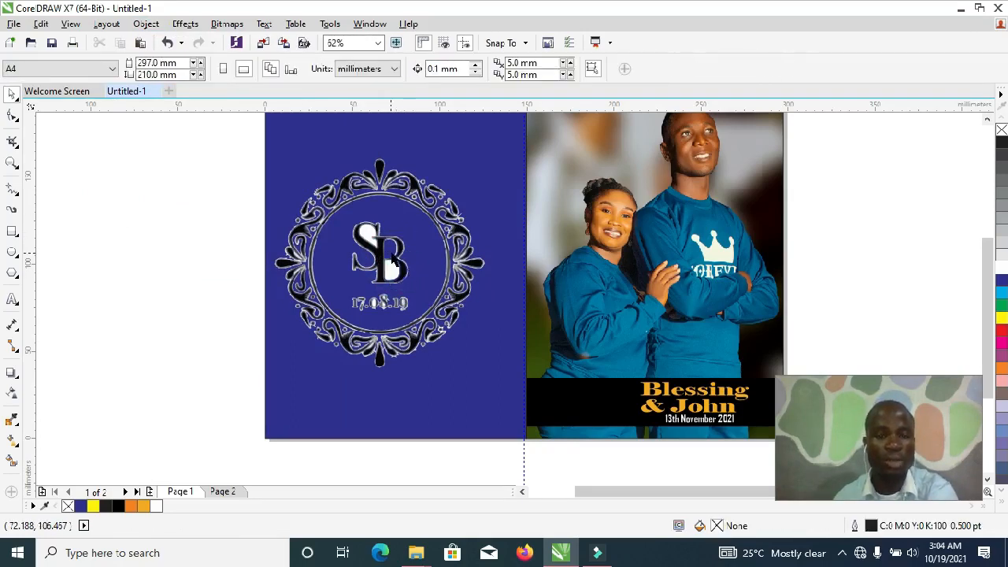
pyautogui.click(392, 260)
pyautogui.press('Delete')
pyautogui.click(398, 272)
pyautogui.press('Delete')
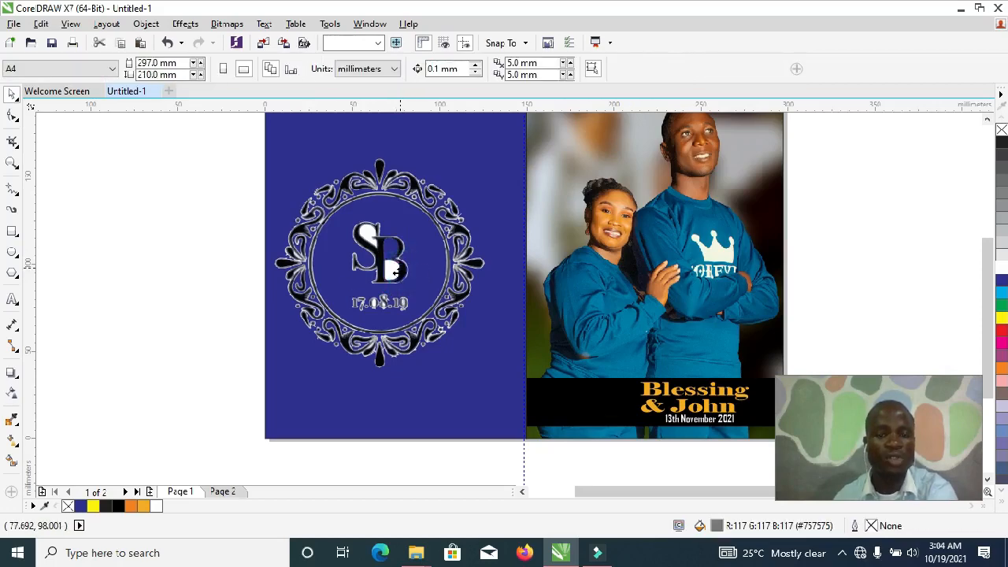
pyautogui.click(397, 271)
pyautogui.press('Delete')
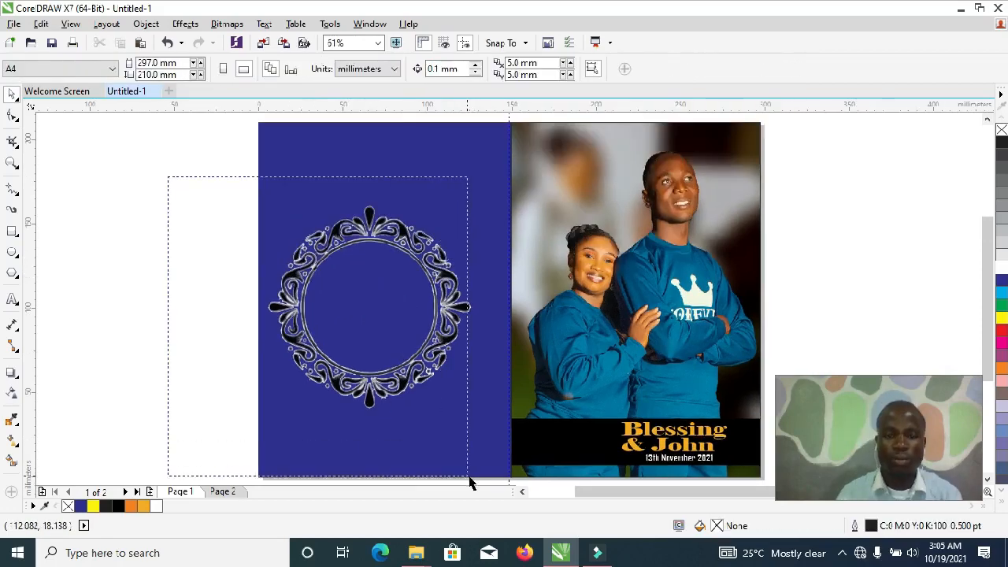
# Fill all pieces of the ornamental ring on the blue half with the amber colour C3 M36 Y100 K0
pyautogui.moveTo(471, 477); pyautogui.dragTo(486, 465)
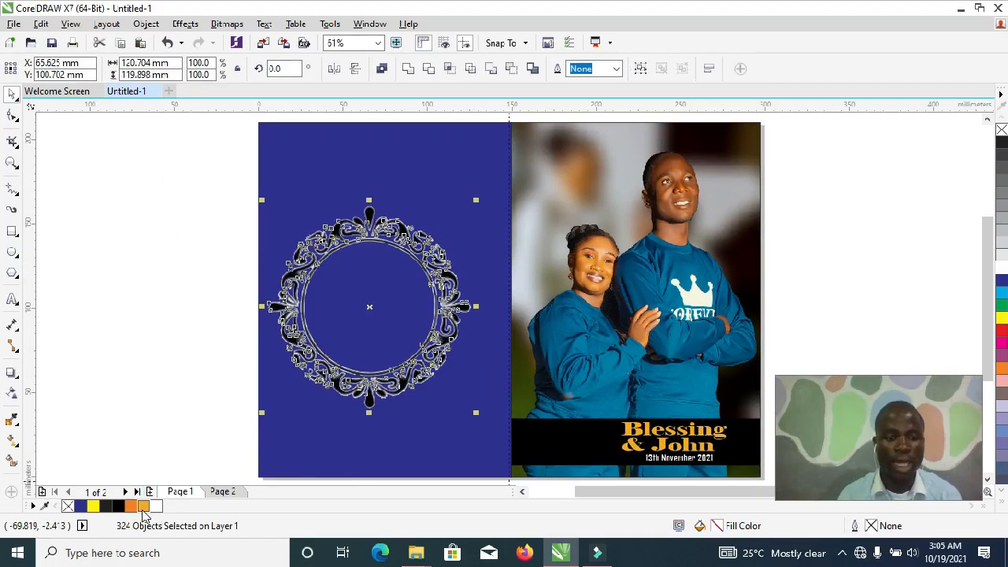
pyautogui.click(142, 506)
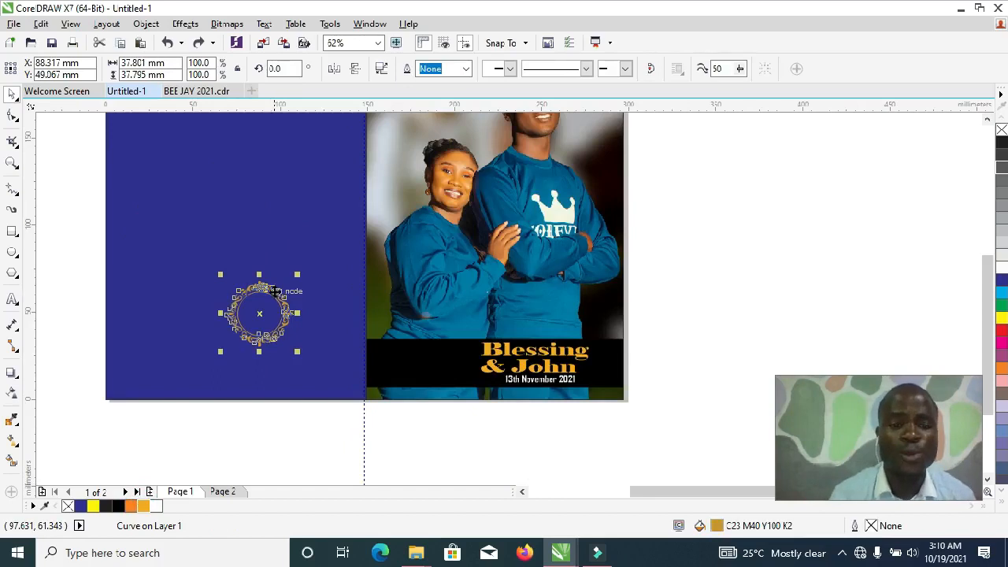
pyautogui.scroll(3, 219, 359)
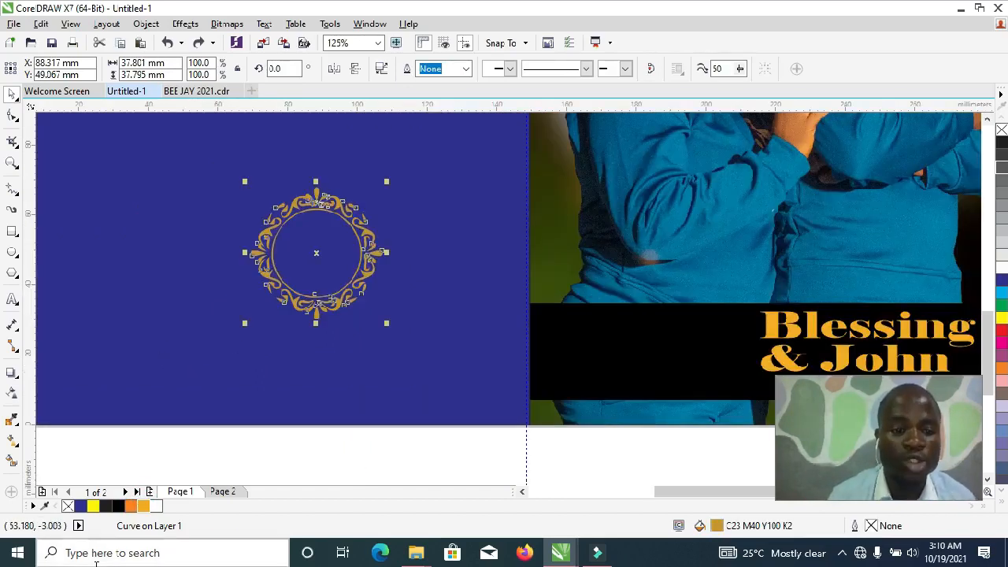
pyautogui.click(142, 506)
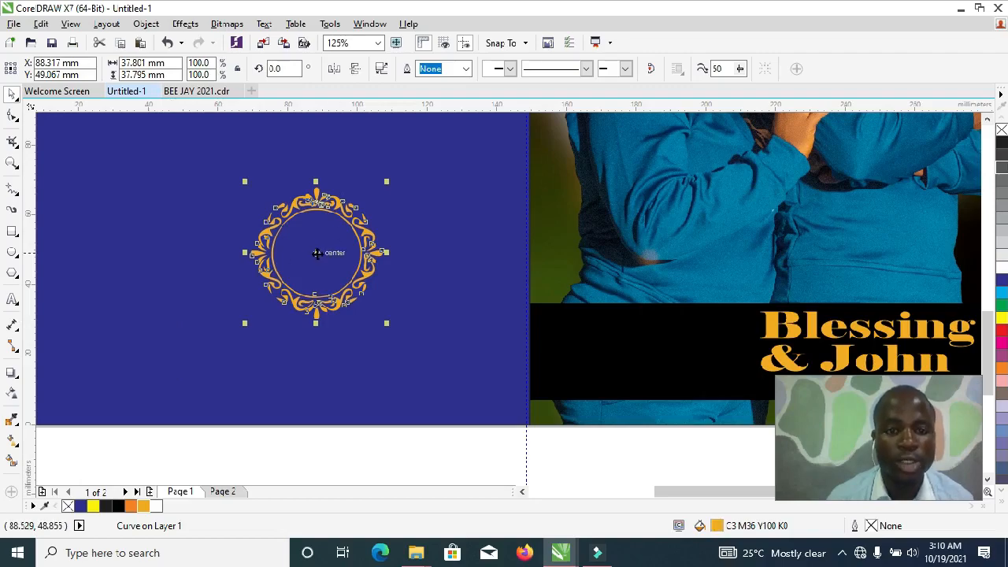
# Move the amber ring onto the cover's black band, left of the couple's names, and scale it proportionally to about 31.5 mm wide
pyautogui.moveTo(315, 250); pyautogui.dragTo(638, 351)
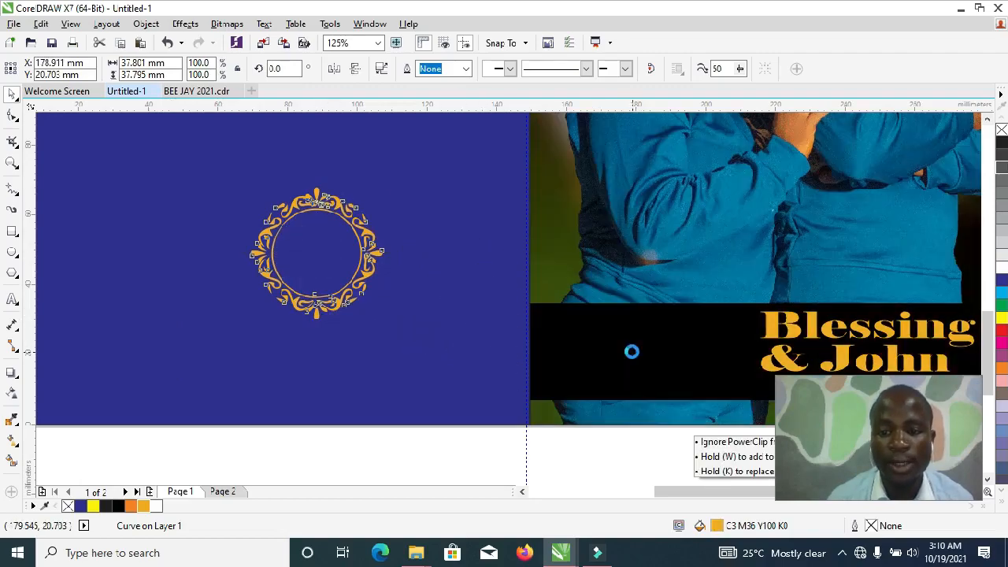
pyautogui.scroll(-3, 346, 290)
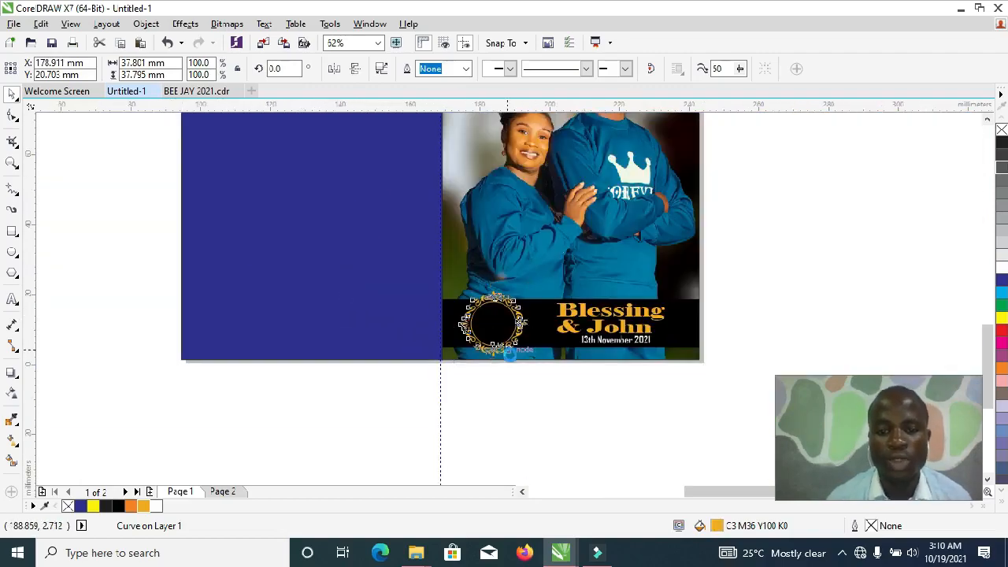
pyautogui.scroll(3, 510, 361)
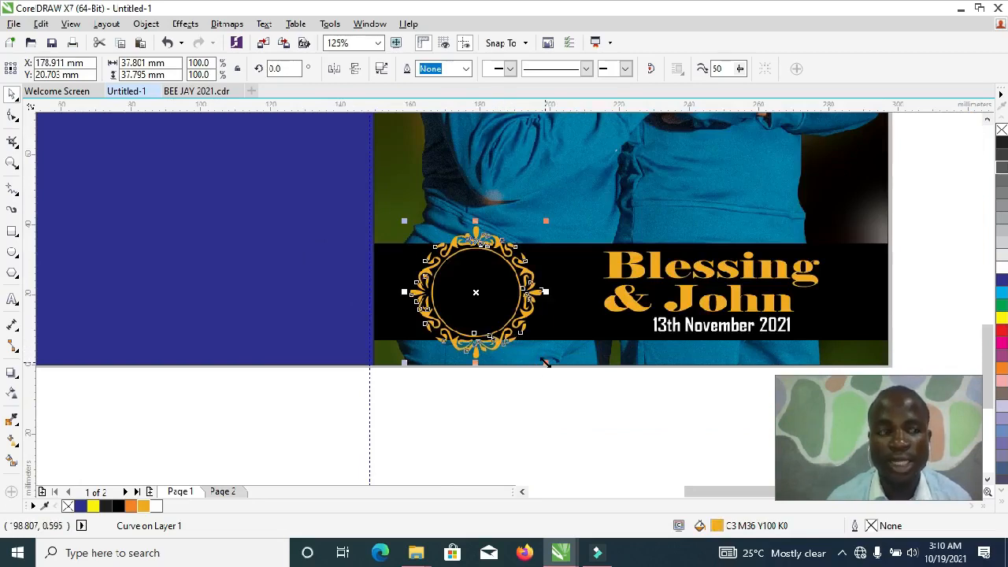
pyautogui.moveTo(545, 364); pyautogui.dragTo(530, 349)
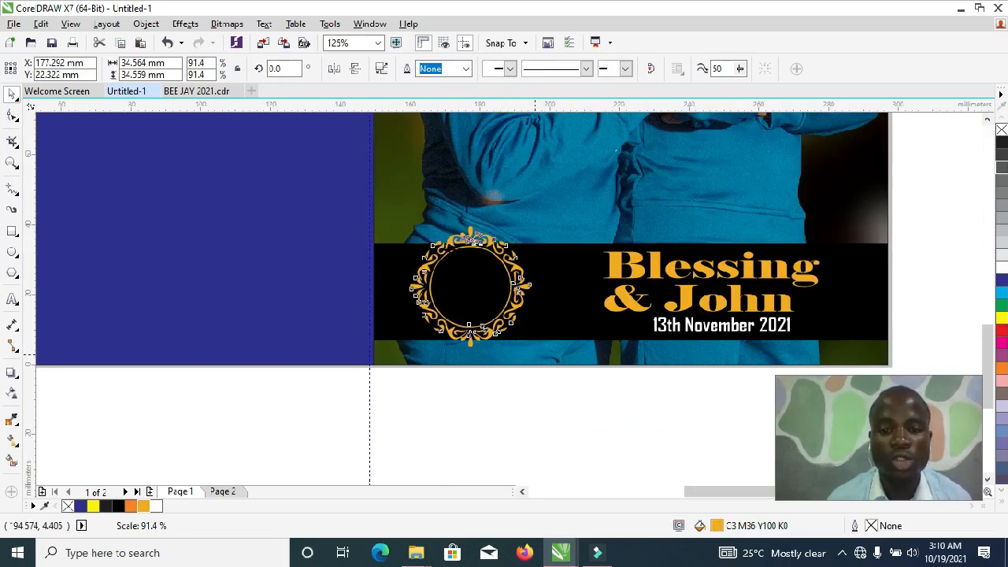
pyautogui.moveTo(402, 233); pyautogui.dragTo(406, 231)
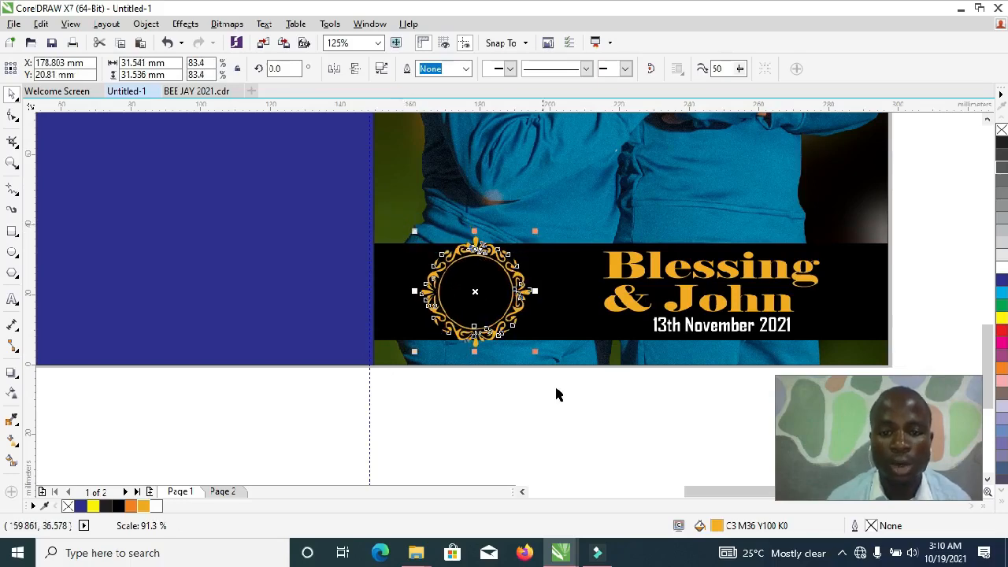
pyautogui.click(525, 409)
# Draw a circle about 19.4 mm in diameter inside the ornamental ring, fitted just within its inner edge
pyautogui.scroll(1, 512, 396)
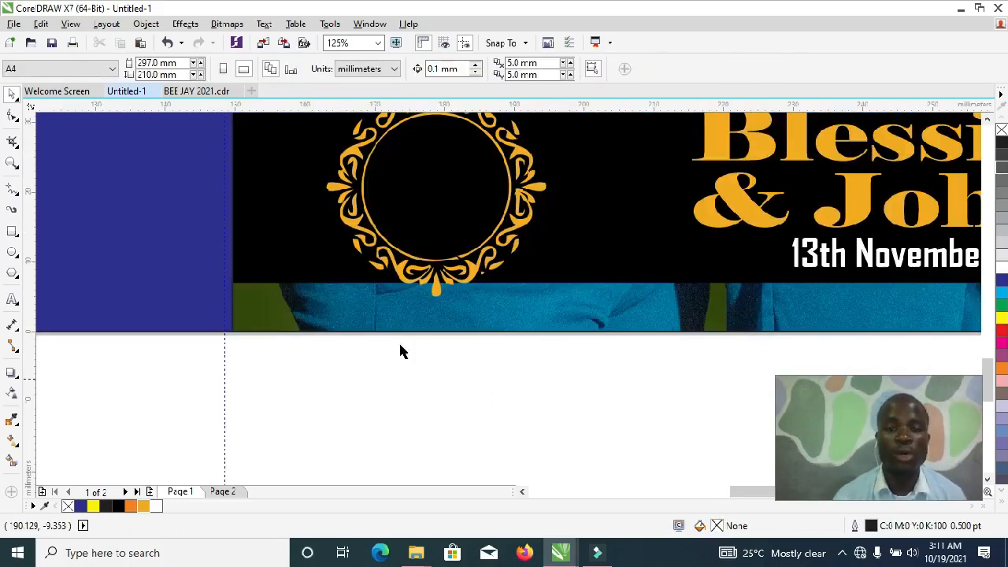
pyautogui.click(12, 252)
pyautogui.moveTo(387, 139); pyautogui.dragTo(492, 258)
pyautogui.press('space')
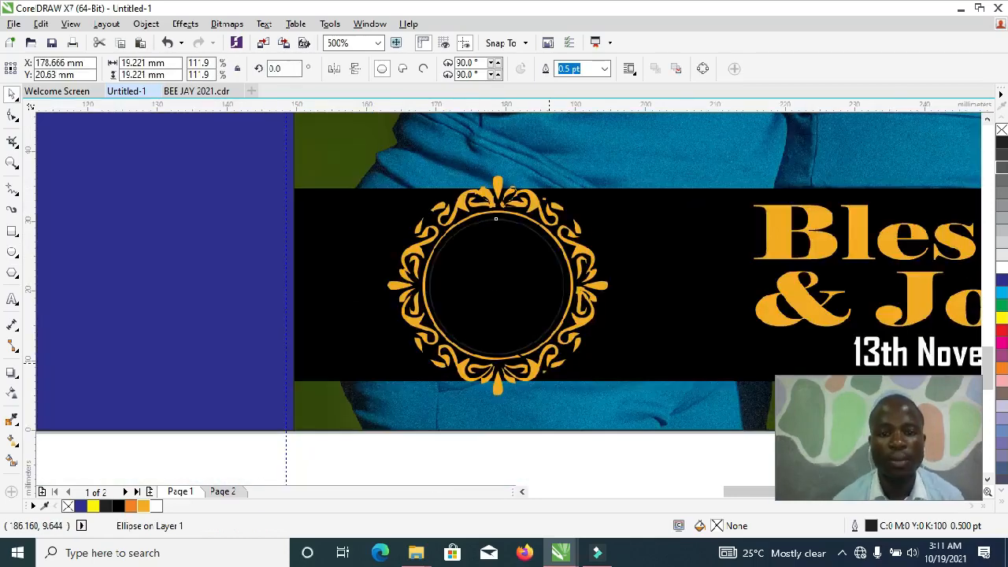
pyautogui.scroll(1, 526, 203)
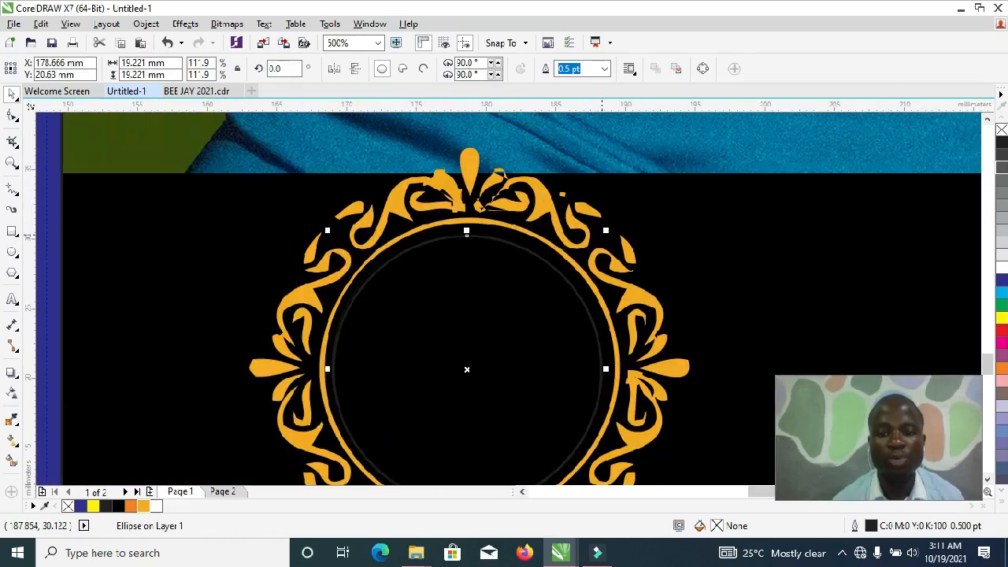
pyautogui.moveTo(606, 229); pyautogui.dragTo(607, 227)
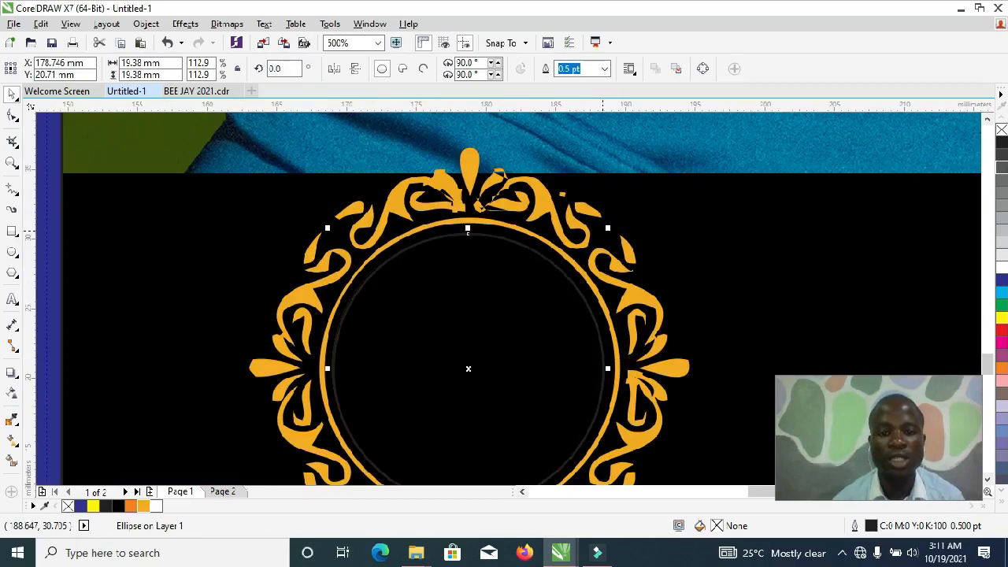
# Select the inner circle together with the ornamental ring and fill both with amber C3 M36 Y100 K0
pyautogui.scroll(-1, 598, 225)
pyautogui.keyDown('shift'); pyautogui.click(540, 397); pyautogui.keyUp('shift')
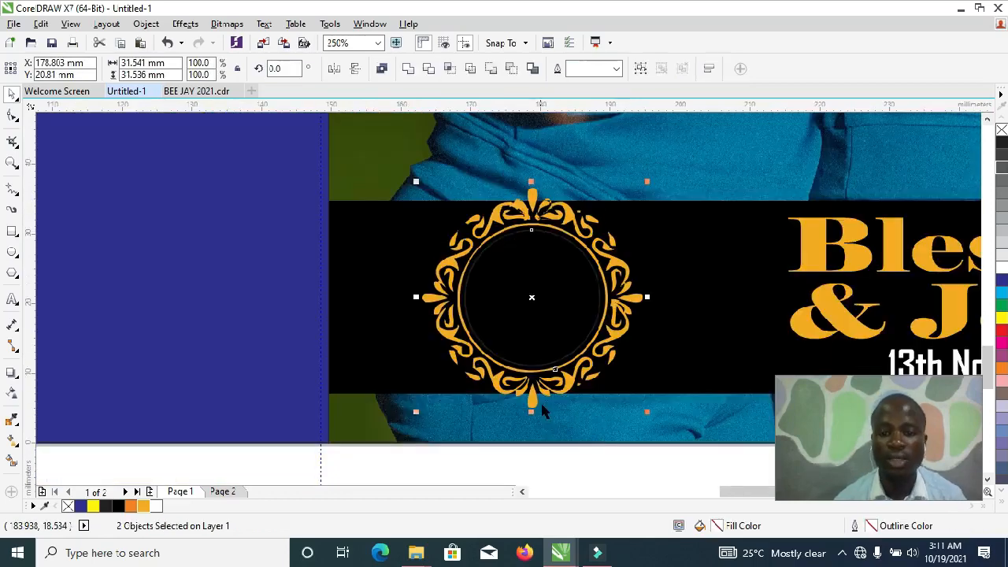
pyautogui.click(143, 507)
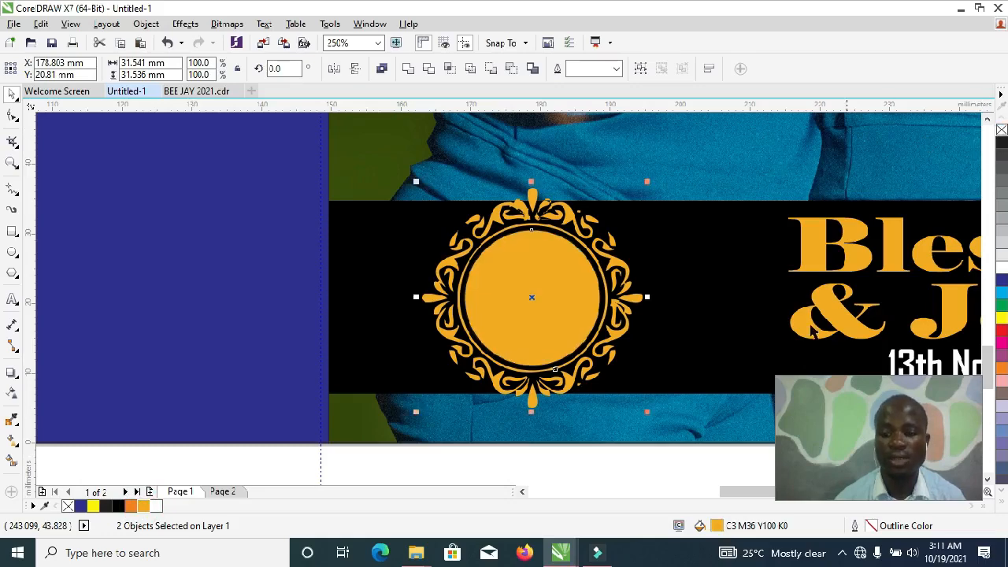
pyautogui.click(562, 466)
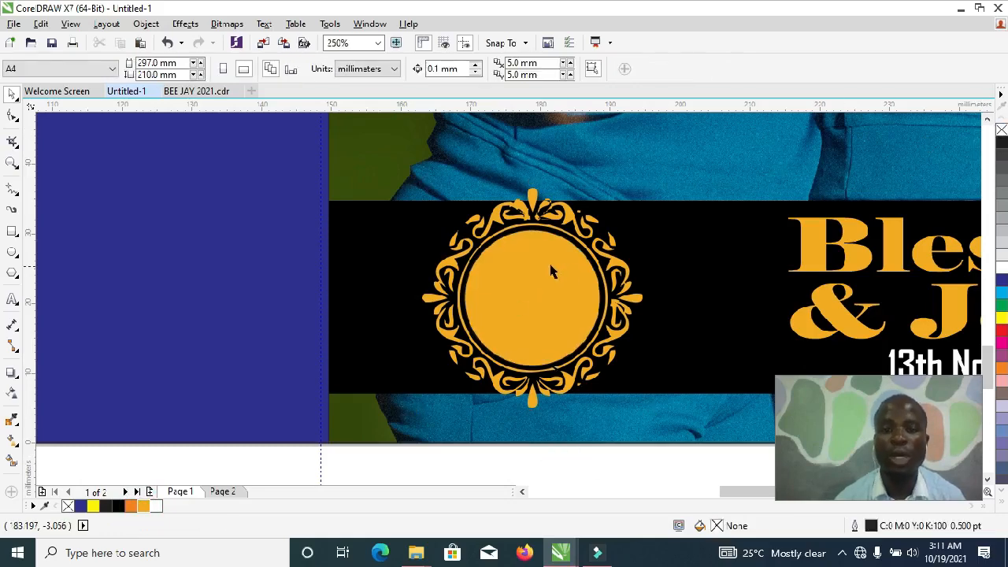
# Weld the amber circle and ornamental ring into one curve, and test it by moving it to the blue half and undoing the move
pyautogui.scroll(-1, 547, 263)
pyautogui.moveTo(607, 405); pyautogui.dragTo(447, 188)
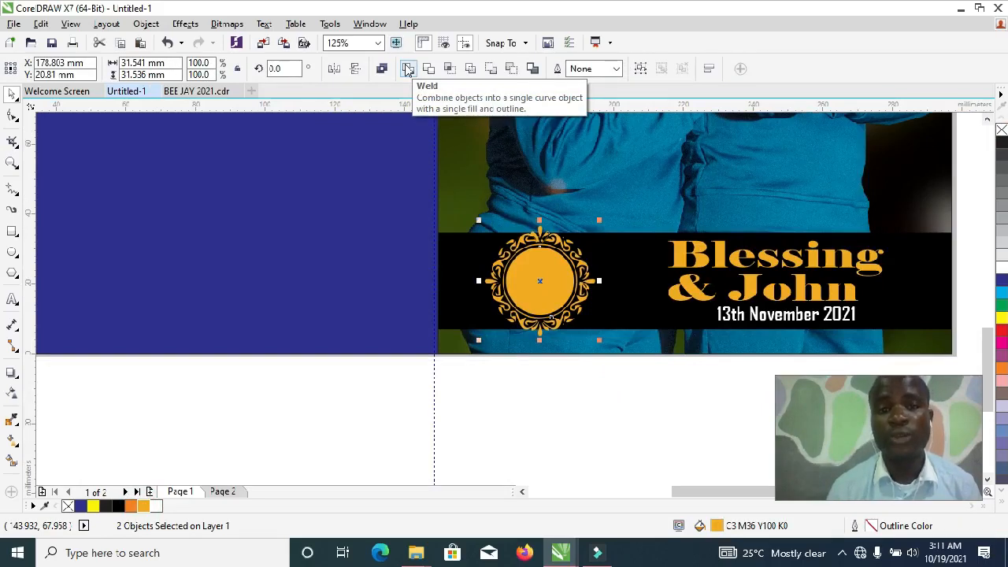
pyautogui.click(407, 69)
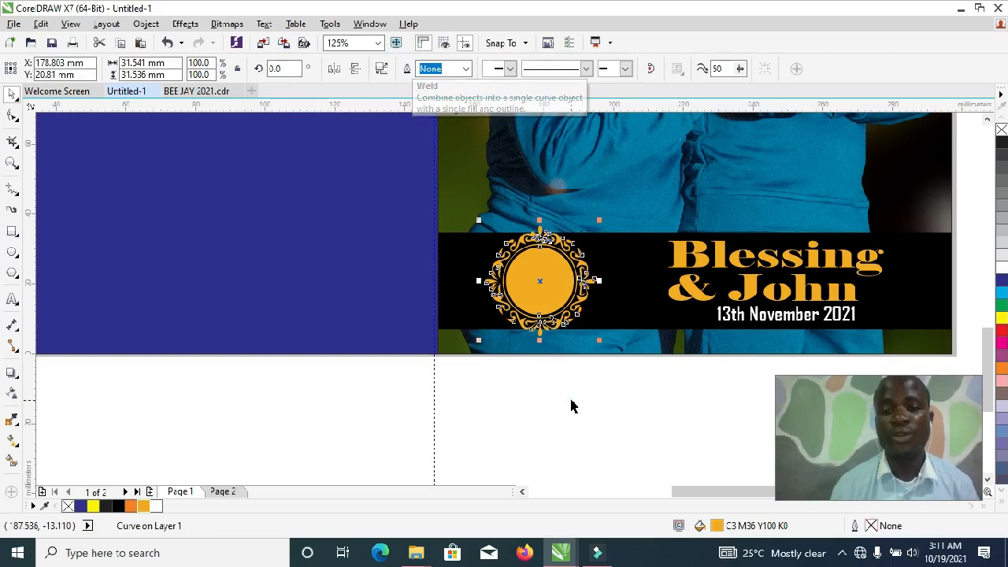
pyautogui.moveTo(549, 289); pyautogui.dragTo(338, 227)
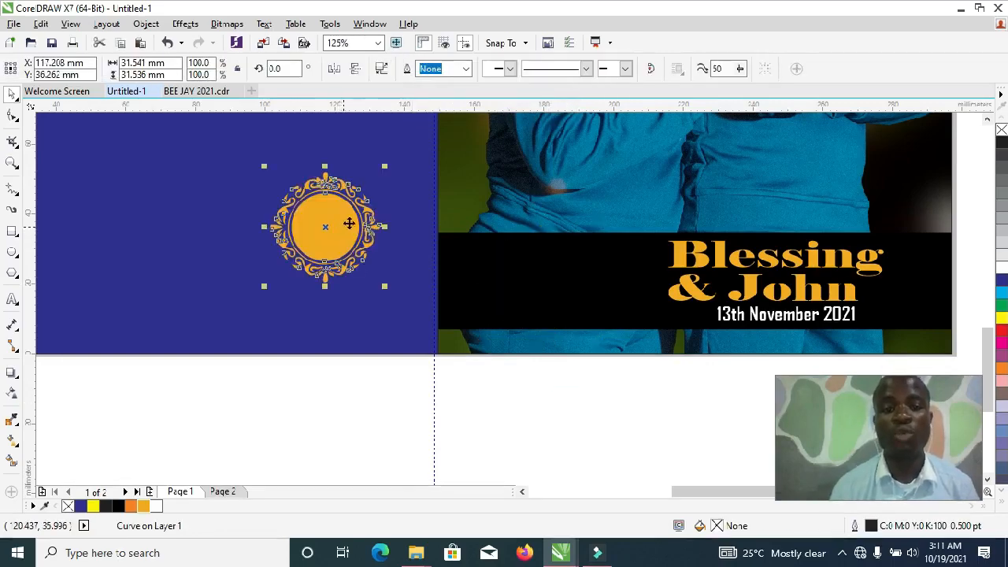
pyautogui.hotkey('ctrl', 'z')
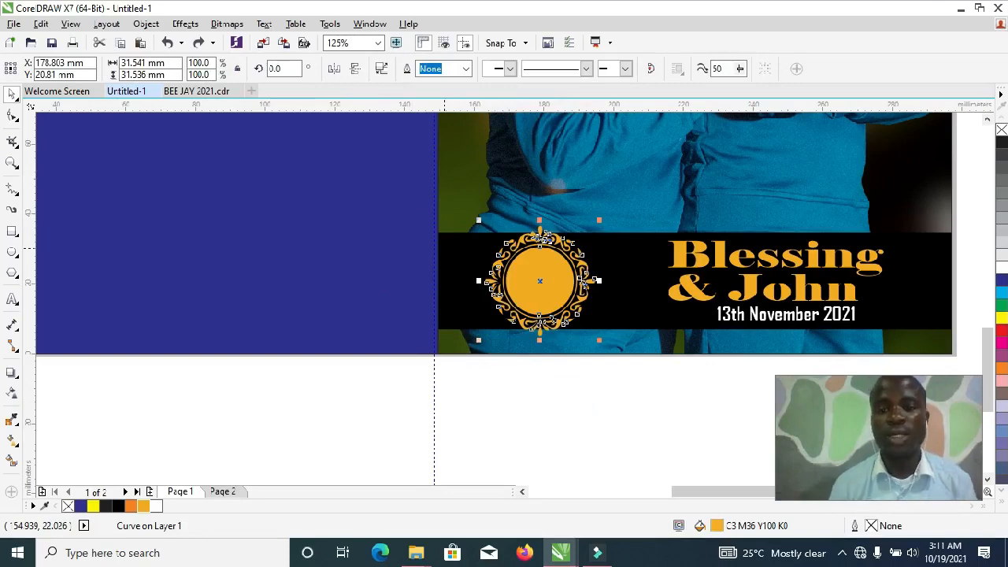
pyautogui.click(490, 391)
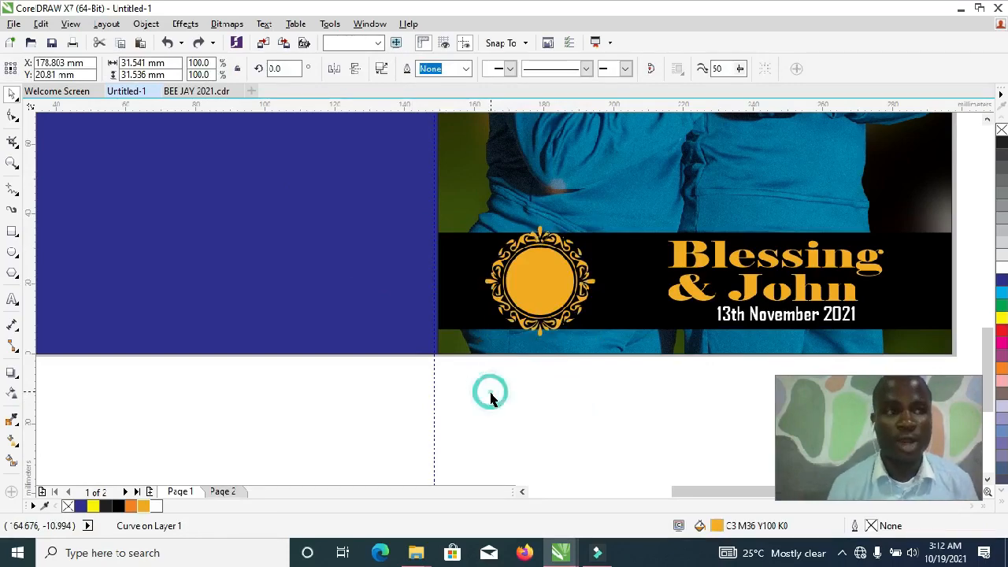
# Start a new artistic text line in the lower part of the dark blue half
pyautogui.click(13, 301)
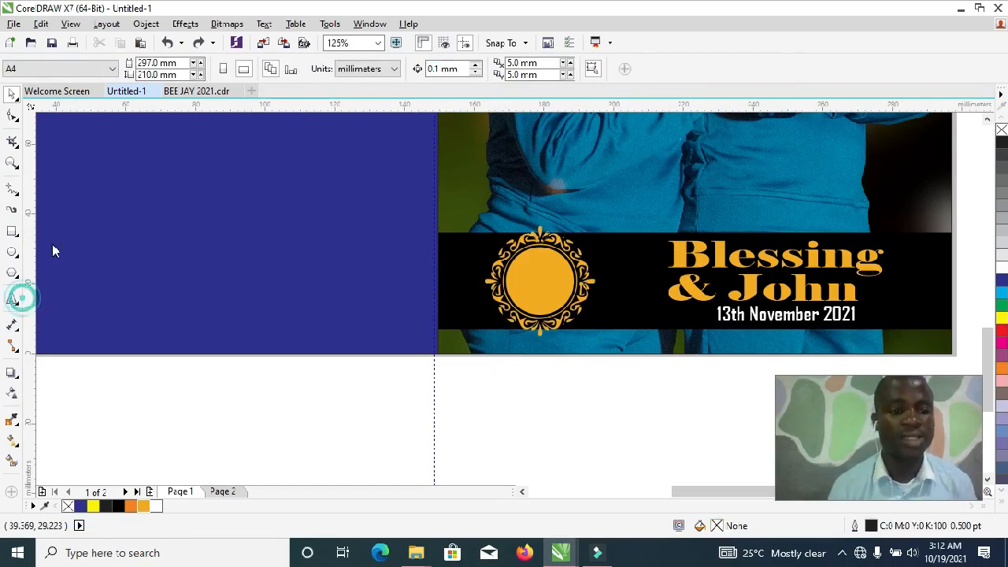
pyautogui.click(215, 230)
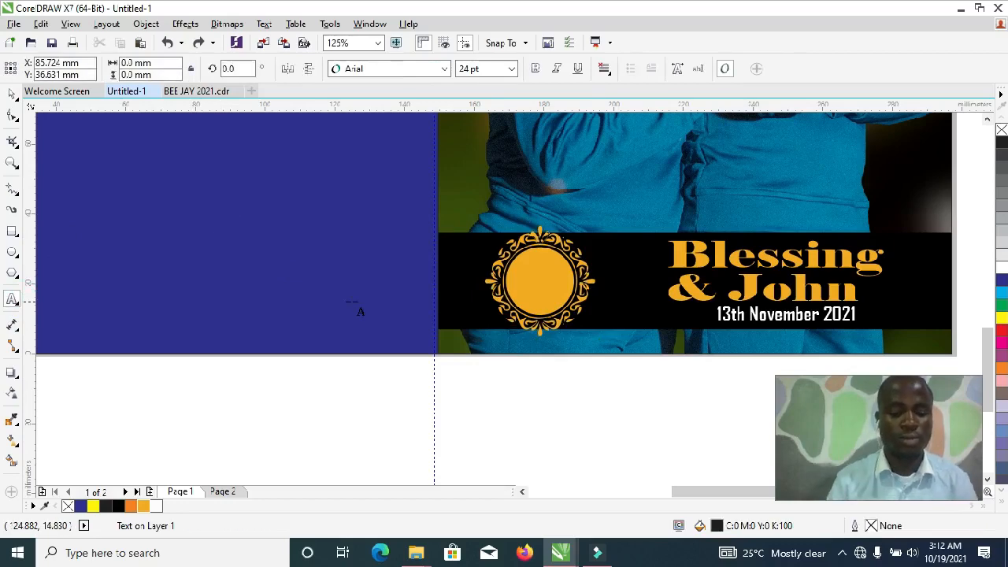
# Add the text "Thanks / for coming / courtesy: sibblings" on three lines and combine the first two lines into one text object
pyautogui.write('Thanks')
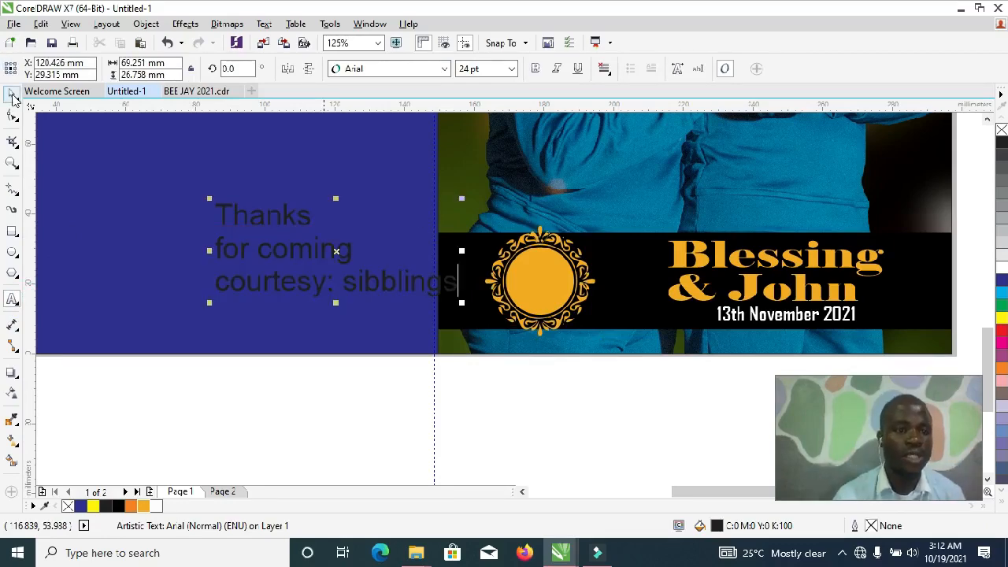
pyautogui.click(12, 94)
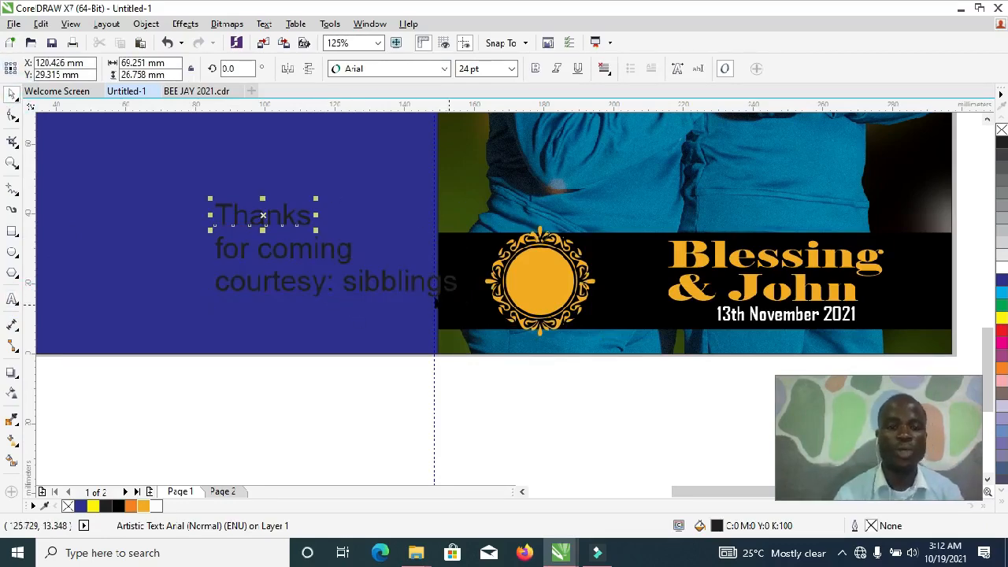
pyautogui.keyDown('shift'); pyautogui.click(283, 251); pyautogui.keyUp('shift')
pyautogui.hotkey('ctrl', 'l')
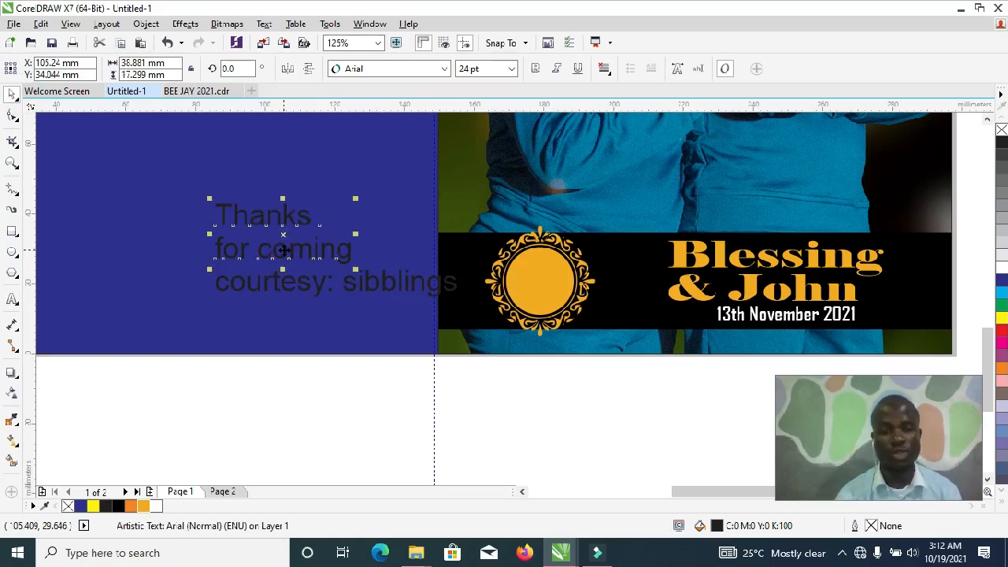
# Move the "Thanks for coming" text onto the gold medallion and set its font to Old English Text MT
pyautogui.moveTo(285, 234); pyautogui.dragTo(555, 277)
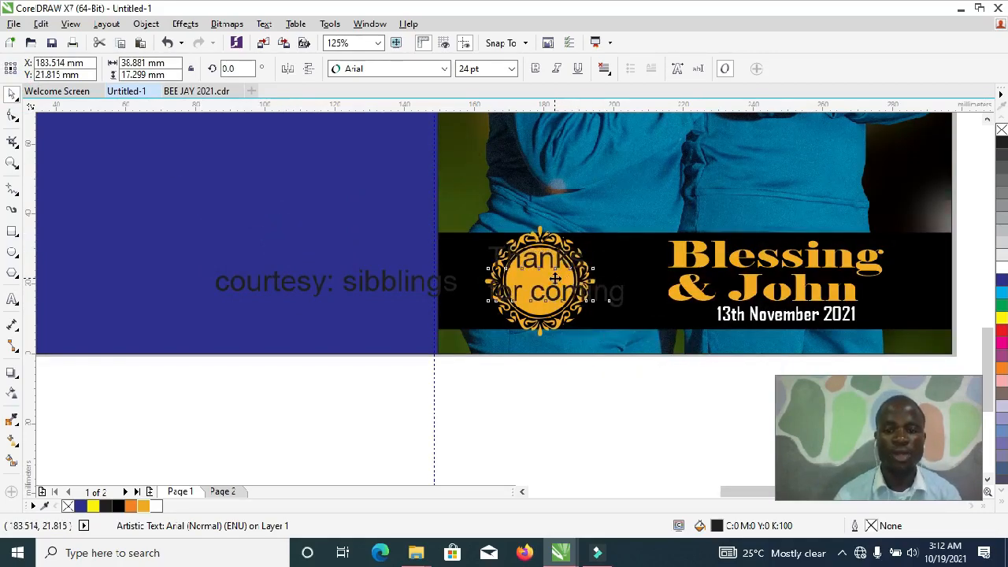
pyautogui.scroll(2, 555, 277)
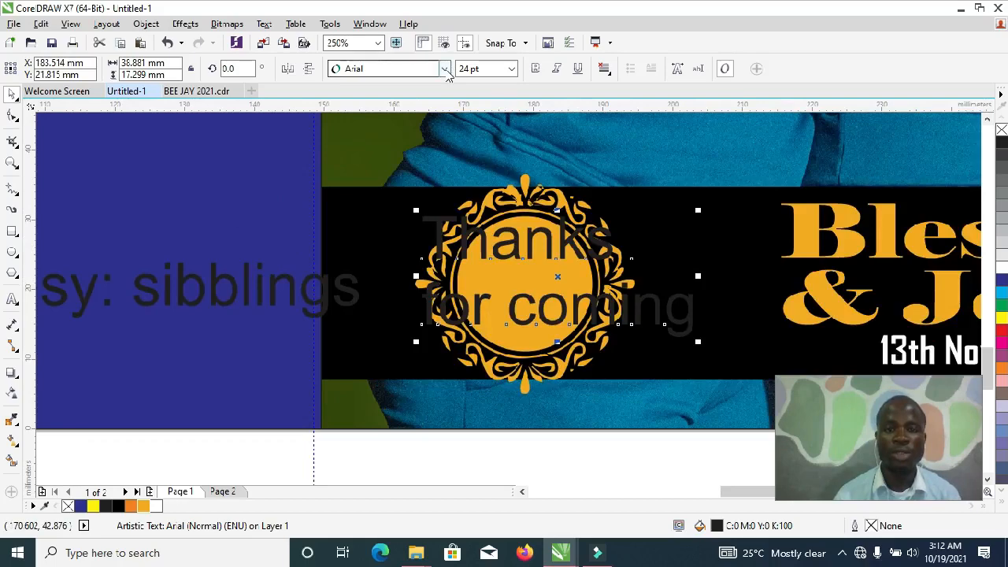
pyautogui.click(444, 69)
pyautogui.write('o')
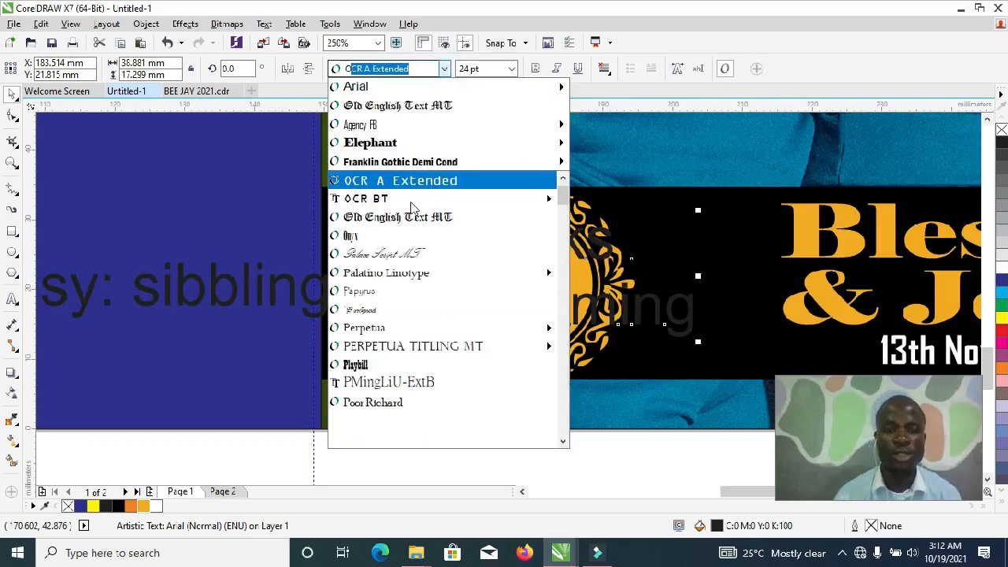
pyautogui.click(398, 225)
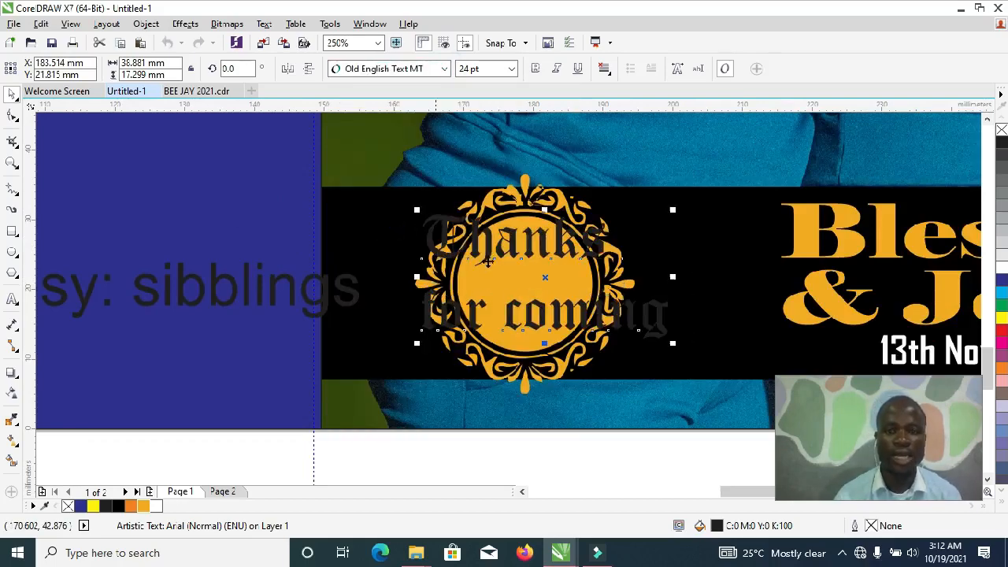
# Scale "Thanks for coming" to about 11 by 5.6 mm inside the gold circle and fill it with C100 M100 Y100 K100 black
pyautogui.moveTo(672, 343); pyautogui.dragTo(536, 272)
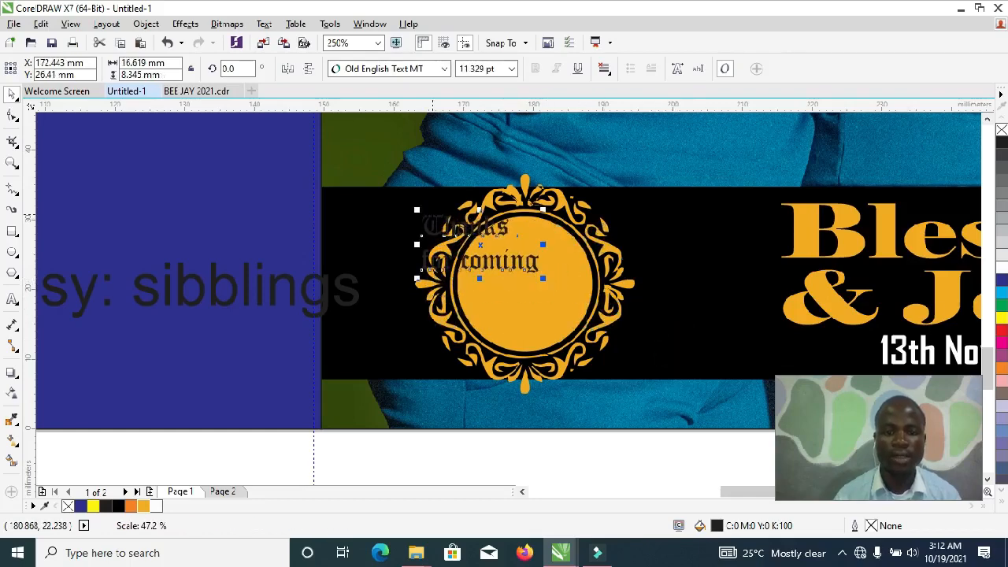
pyautogui.moveTo(417, 210); pyautogui.dragTo(521, 246)
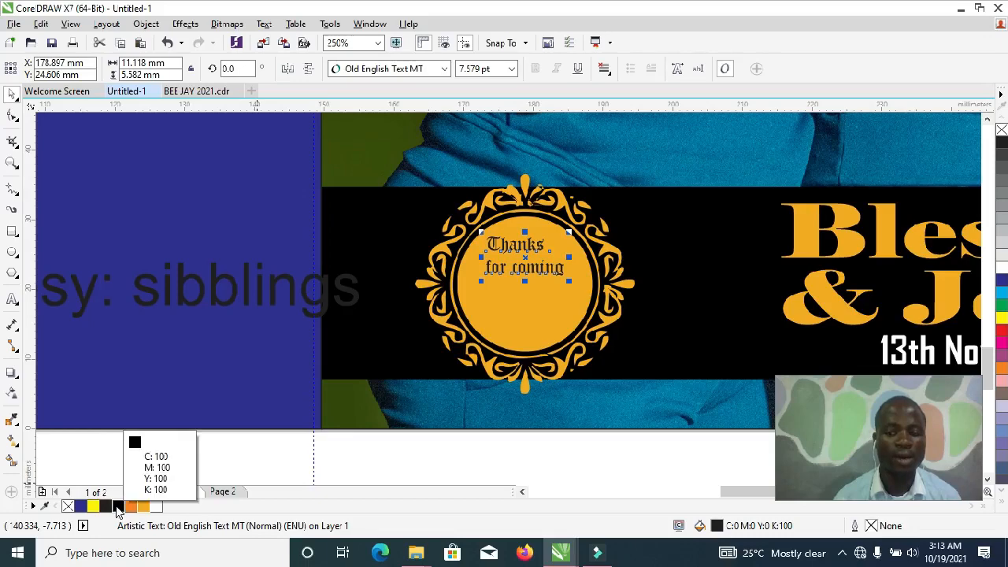
pyautogui.click(118, 506)
# Tighten the line spacing of "Thanks for coming" and centre-align its two lines
pyautogui.scroll(2, 525, 236)
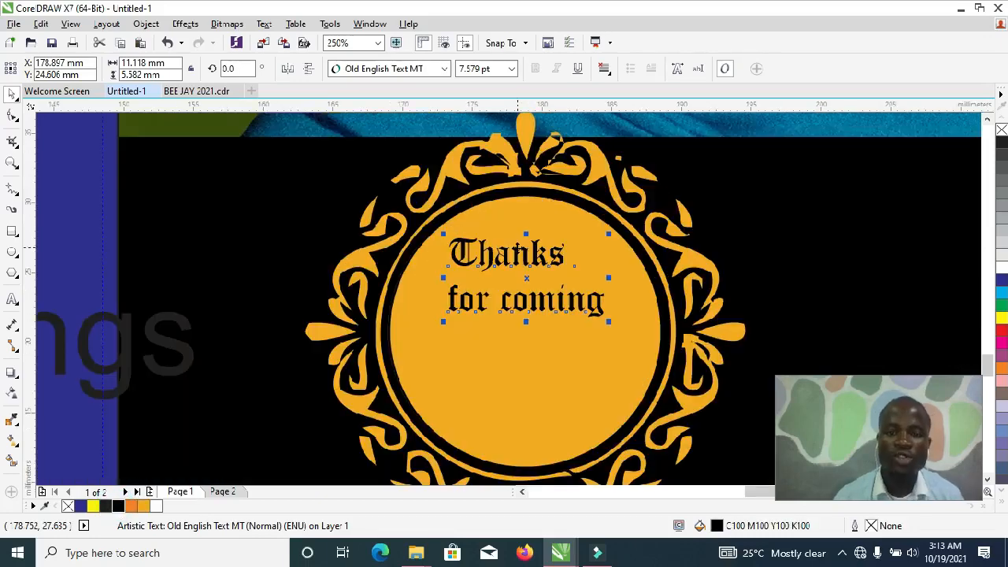
pyautogui.click(13, 116)
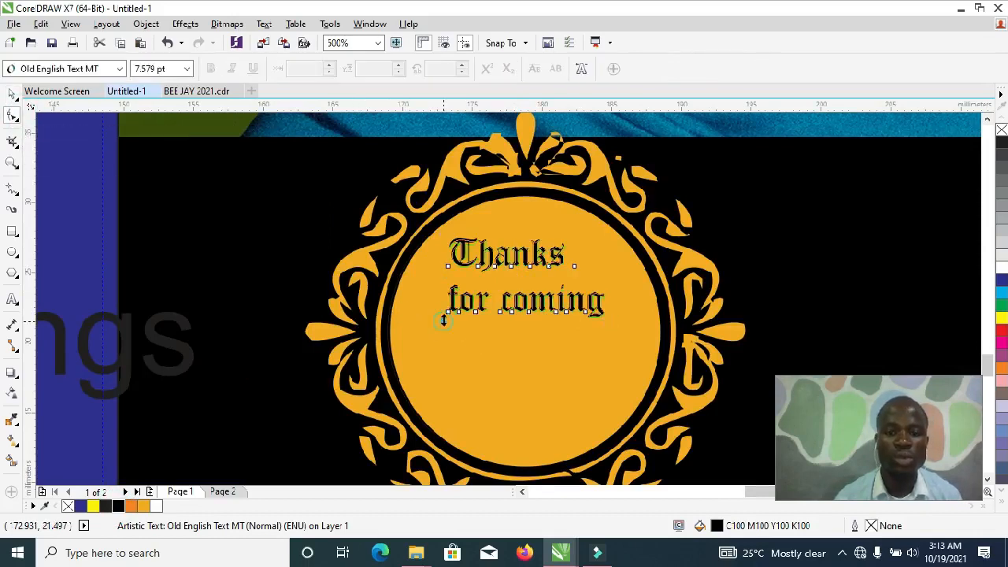
pyautogui.moveTo(442, 321); pyautogui.dragTo(438, 281)
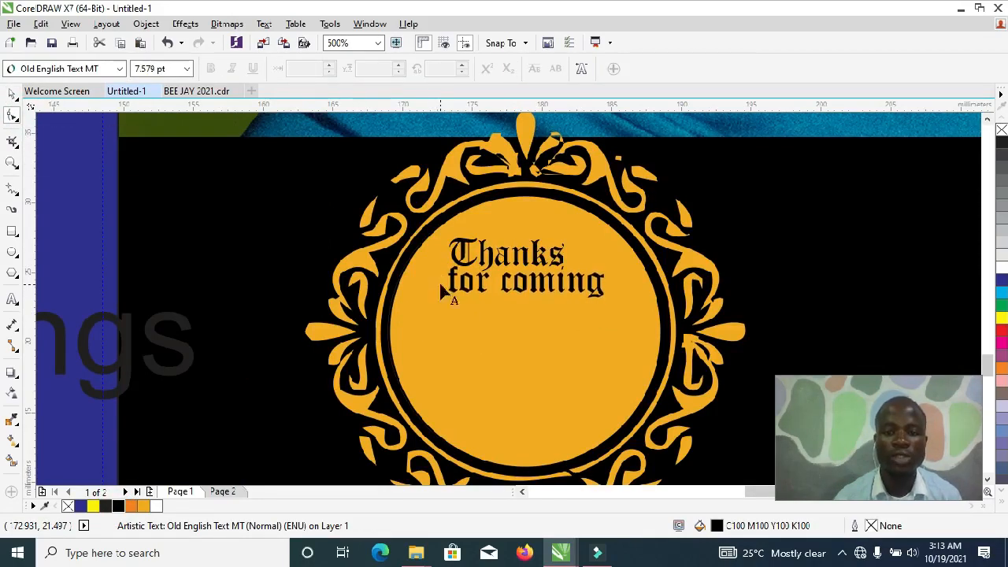
pyautogui.press('space')
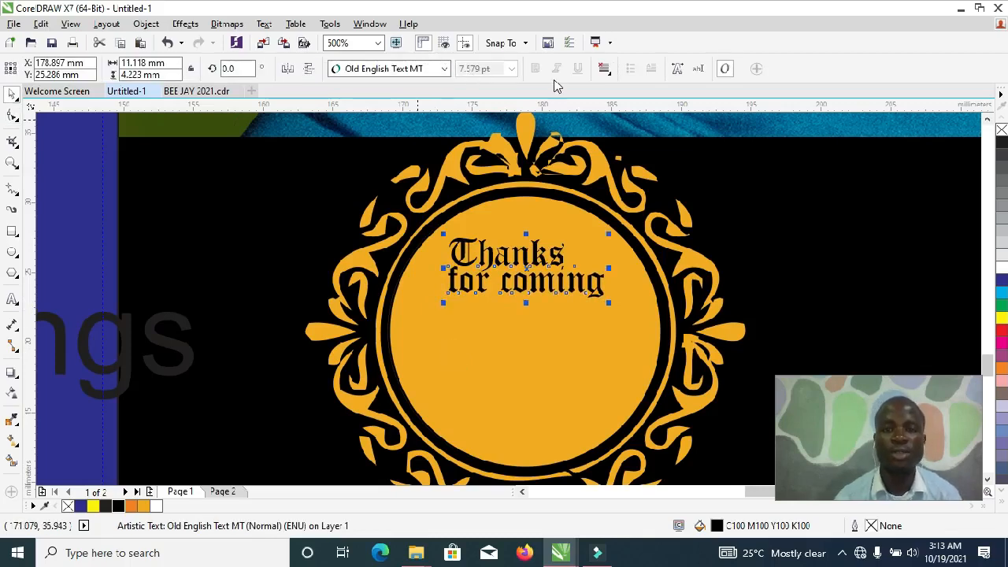
pyautogui.click(607, 70)
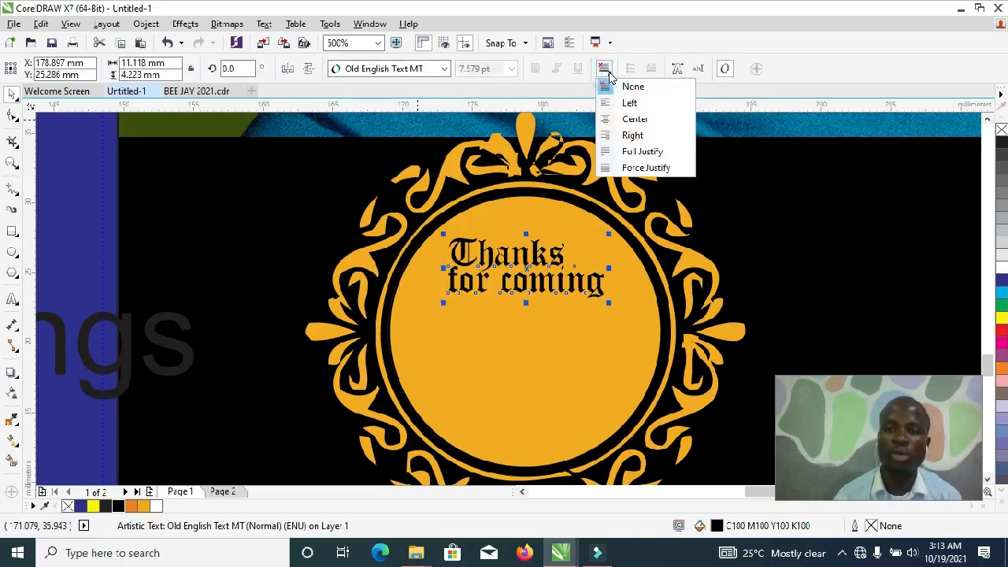
pyautogui.click(632, 119)
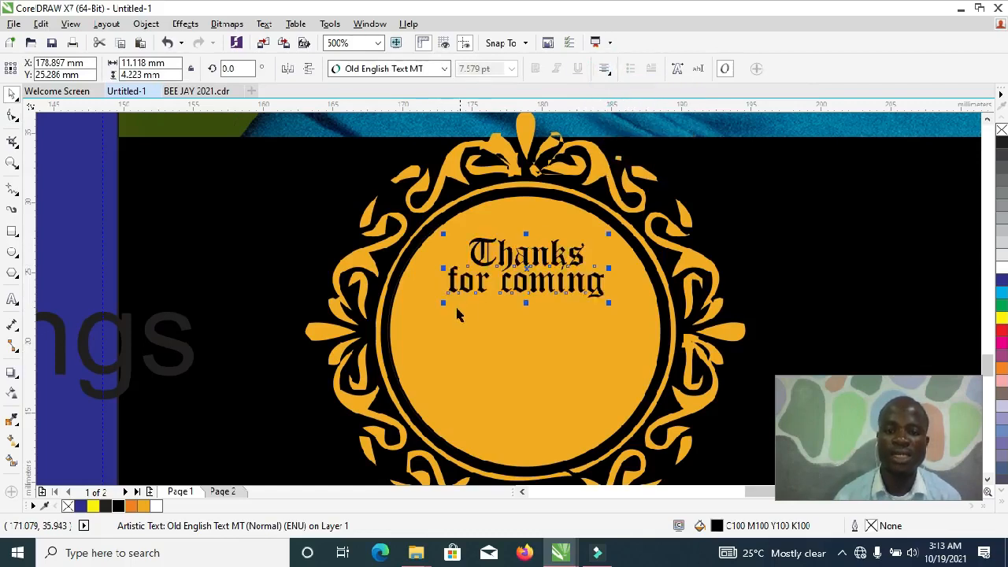
# Enlarge "Thanks for coming" to about 16.4 by 6.4 mm in the upper part of the gold circle
pyautogui.moveTo(443, 302); pyautogui.dragTo(409, 333)
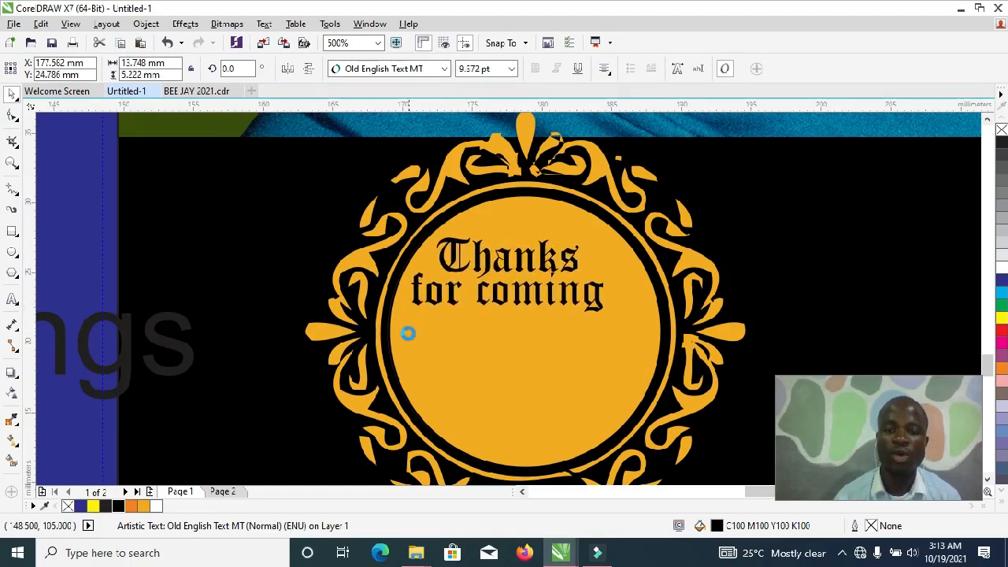
pyautogui.moveTo(607, 317); pyautogui.dragTo(638, 367)
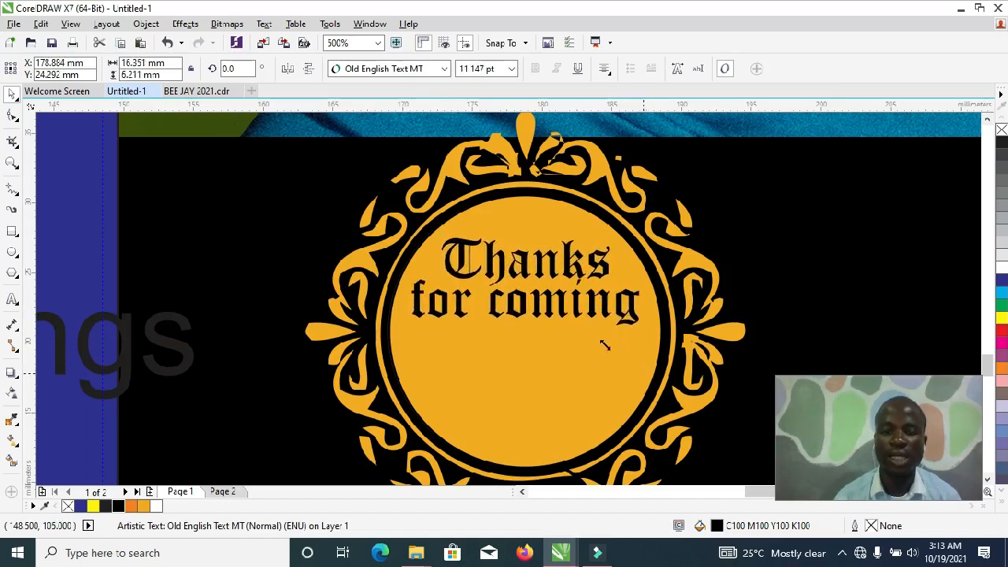
pyautogui.click(523, 232)
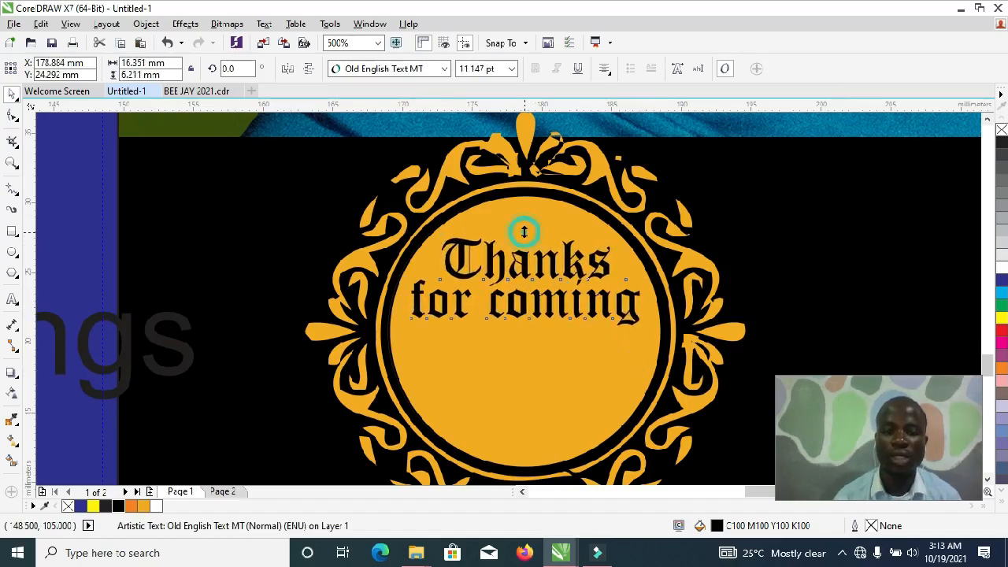
pyautogui.moveTo(524, 232); pyautogui.dragTo(524, 223)
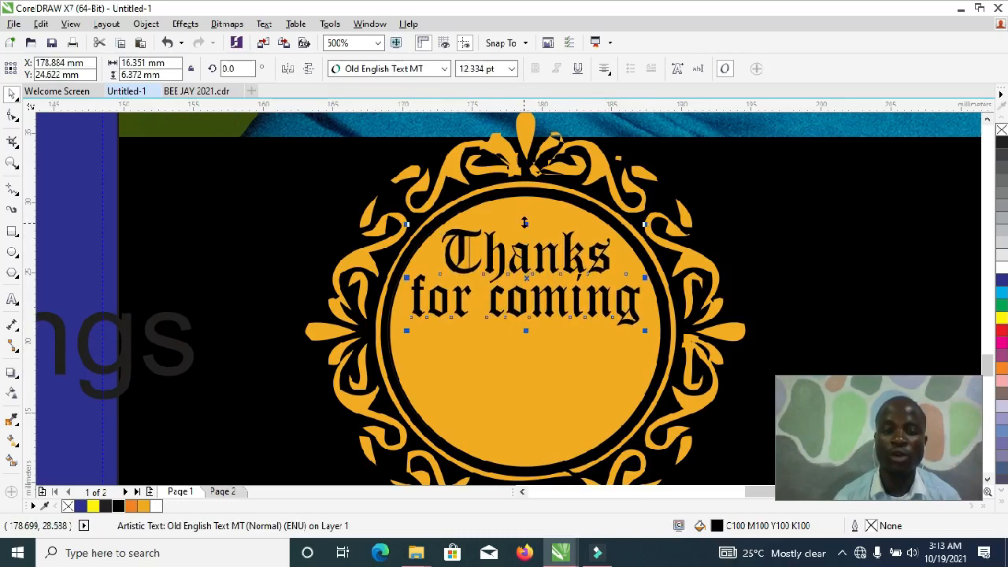
# Set the "courtesy: sibblings" text to 8 pt and move it onto the gold circle below "for coming"
pyautogui.scroll(-2, 524, 222)
pyautogui.click(288, 283)
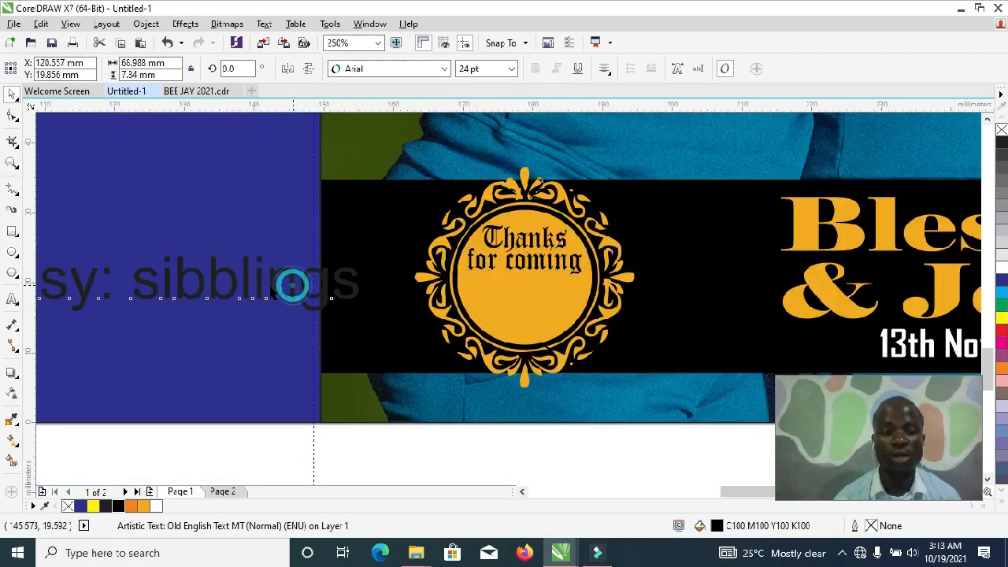
pyautogui.doubleClick(212, 277)
pyautogui.moveTo(546, 310); pyautogui.dragTo(647, 311)
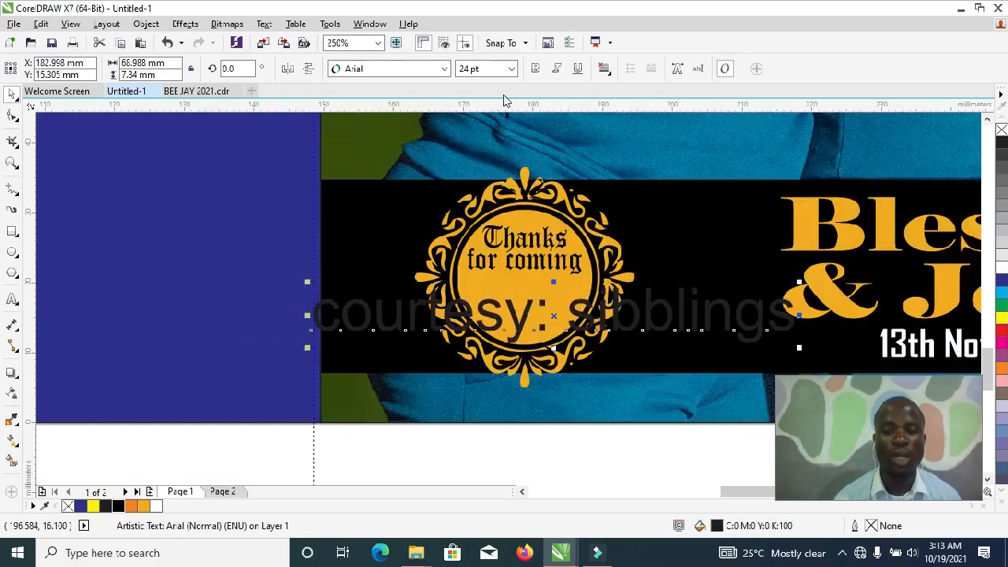
pyautogui.click(509, 69)
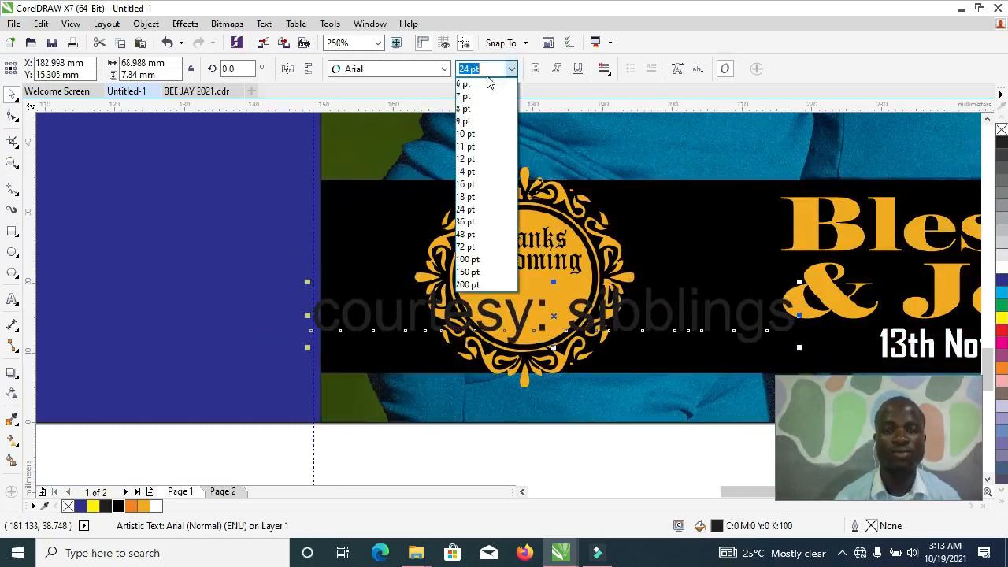
pyautogui.click(464, 109)
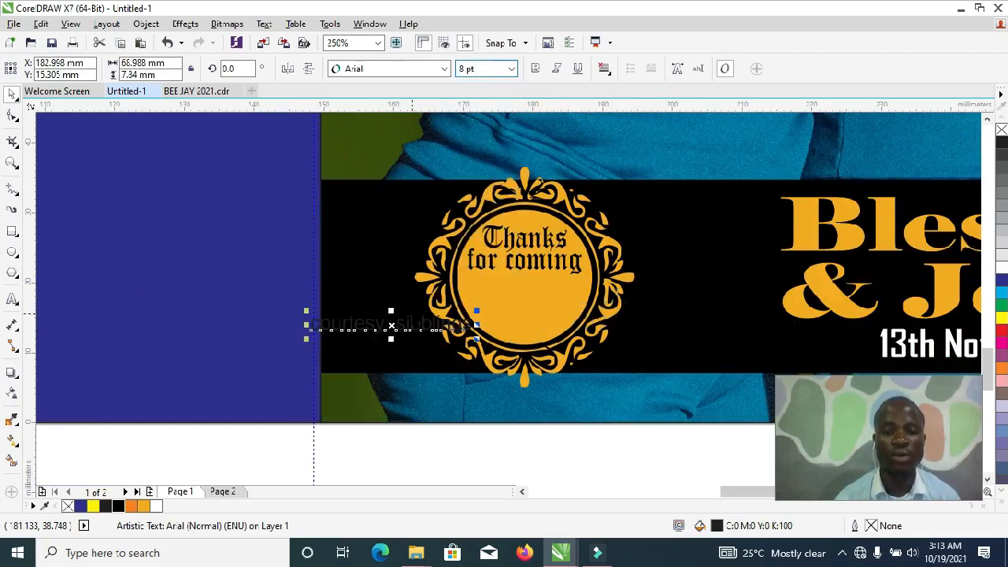
pyautogui.moveTo(408, 322); pyautogui.dragTo(576, 302)
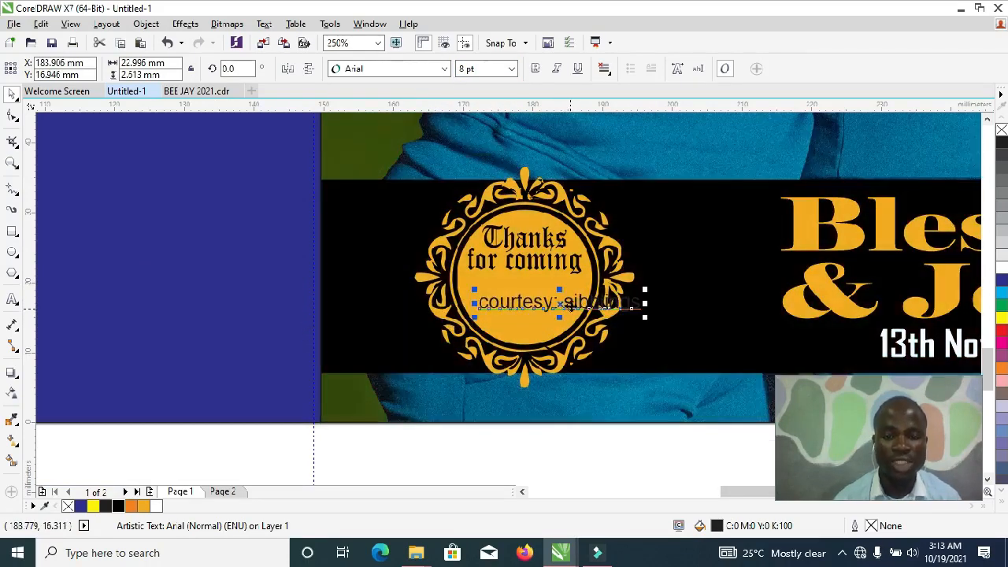
# Break the courtesy text before "sibblings" and prefix that word with a capital A, making the second line "Asibblings"
pyautogui.doubleClick(567, 302)
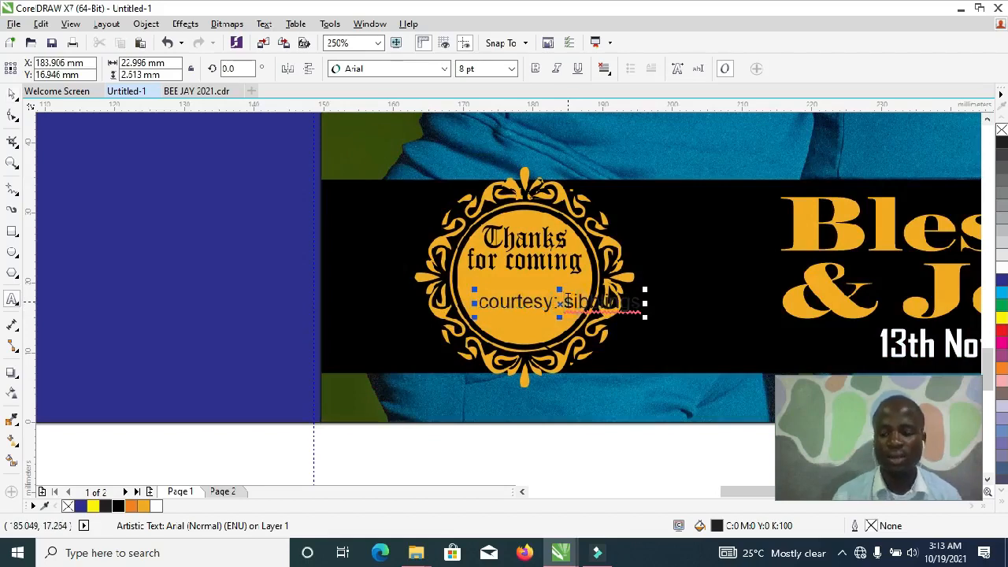
pyautogui.press('Return')
pyautogui.write('a')
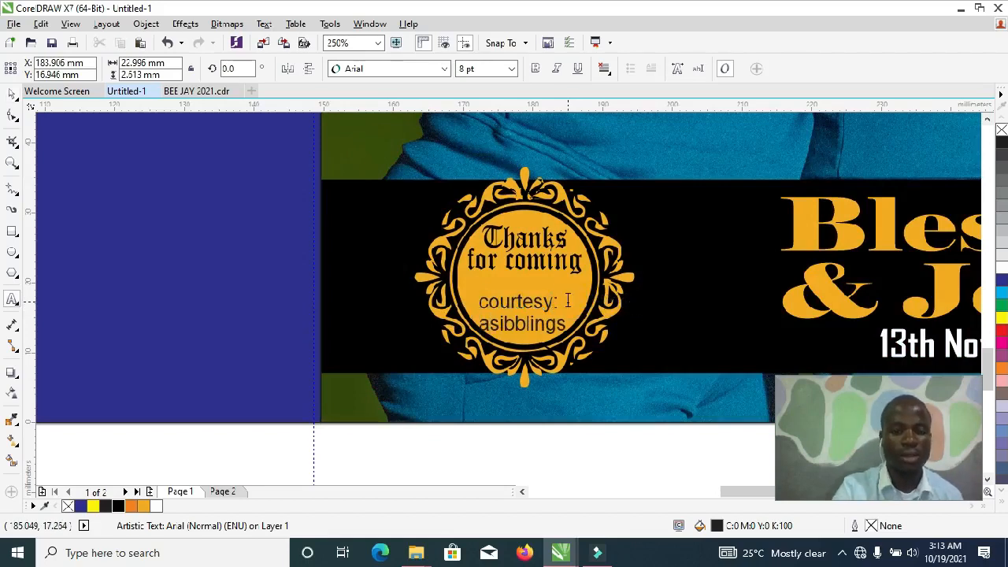
pyautogui.hotkey('shift', 'F3')
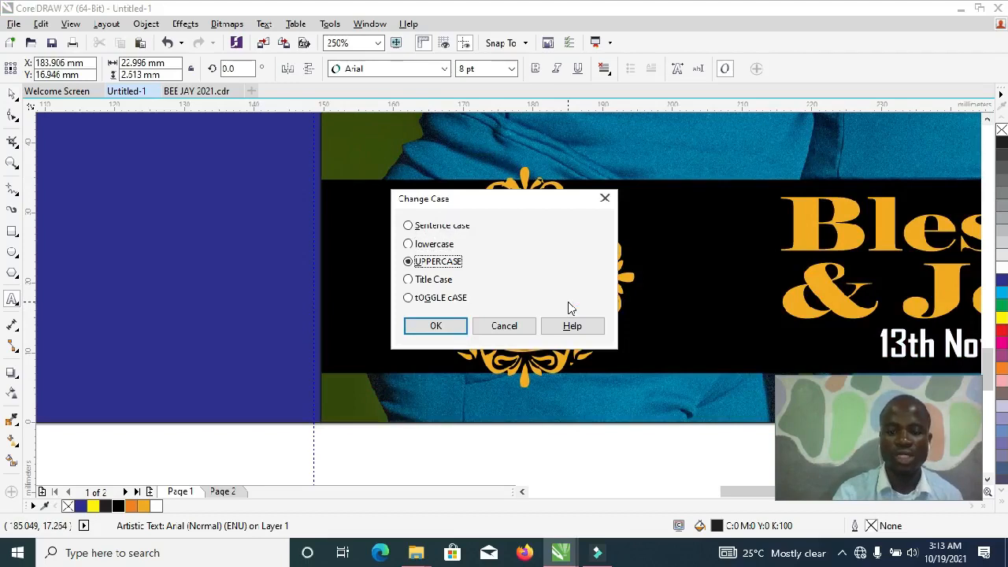
pyautogui.press('Return')
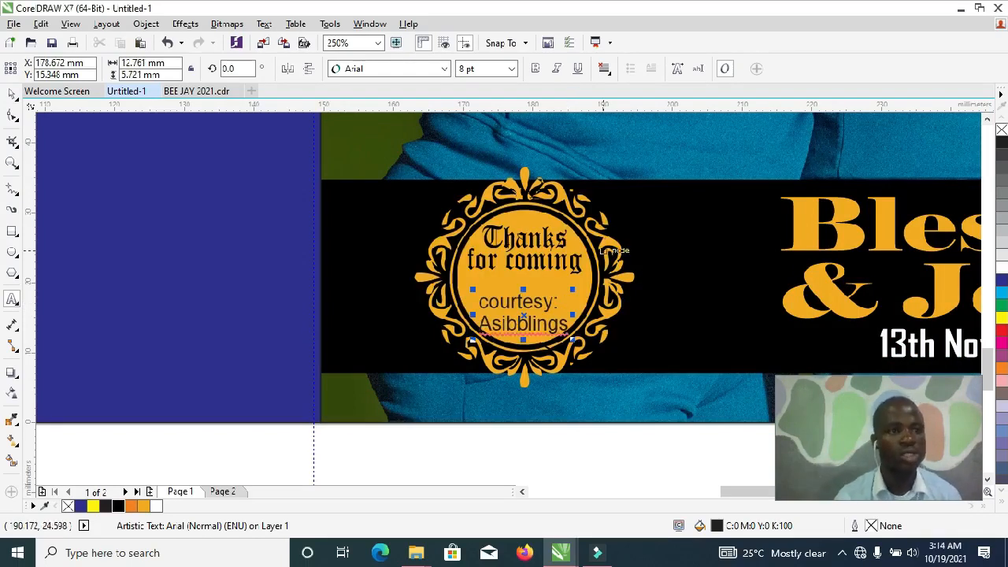
# Format the courtesy text in bold Agency FB with a C100 M100 Y100 K100 fill and shift it towards the medallion's centre
pyautogui.click(12, 93)
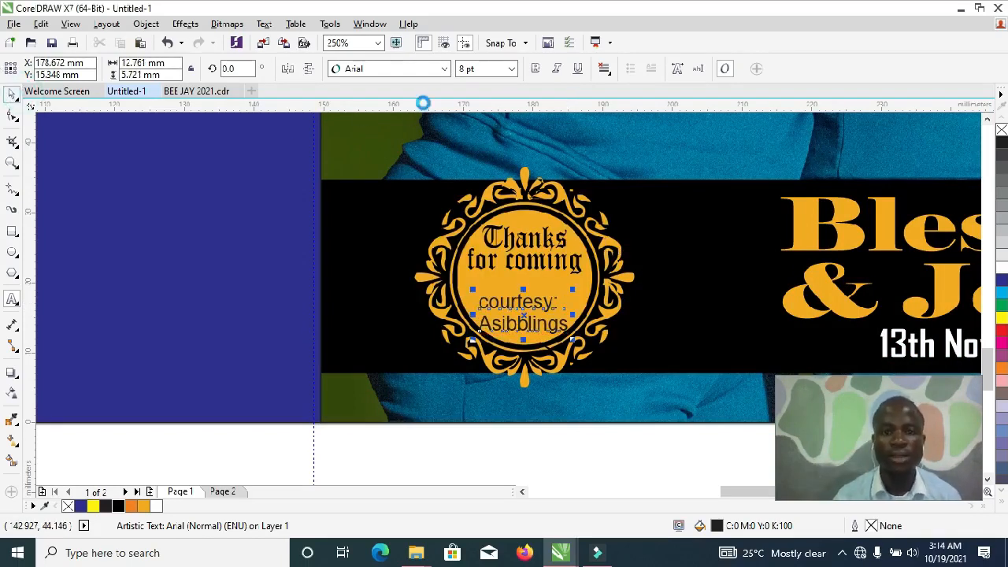
pyautogui.click(443, 70)
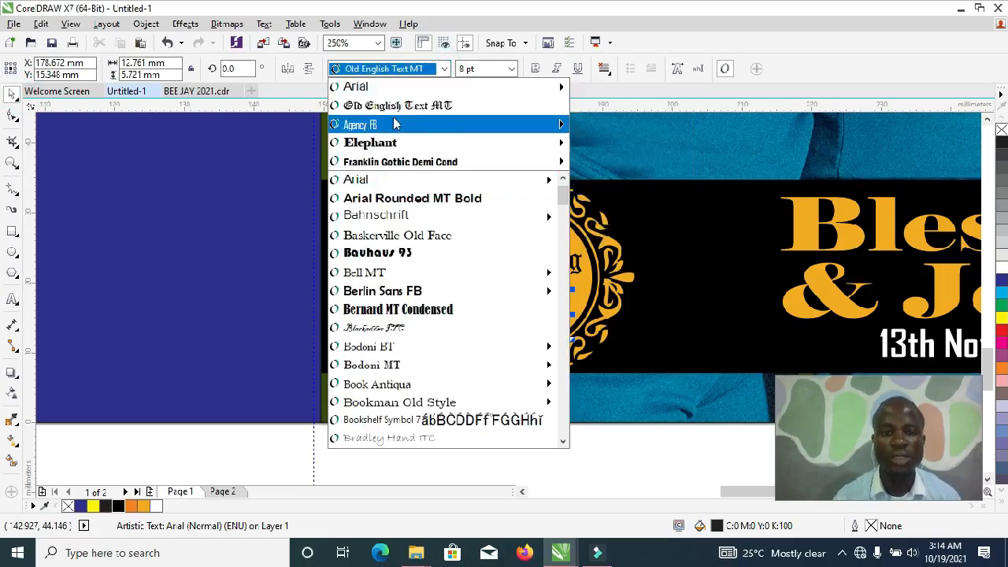
pyautogui.moveTo(504, 146)
pyautogui.moveTo(535, 126)
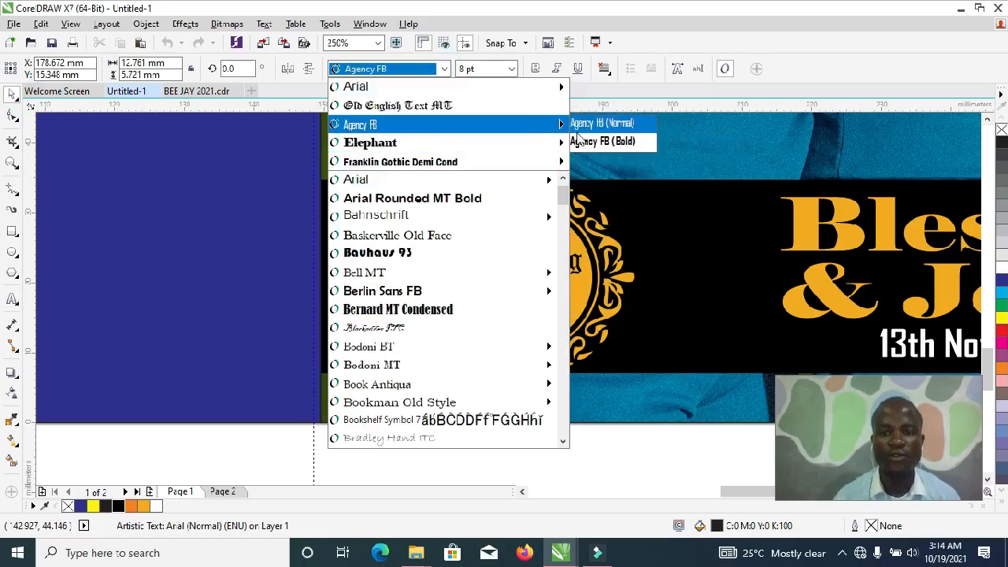
pyautogui.click(586, 124)
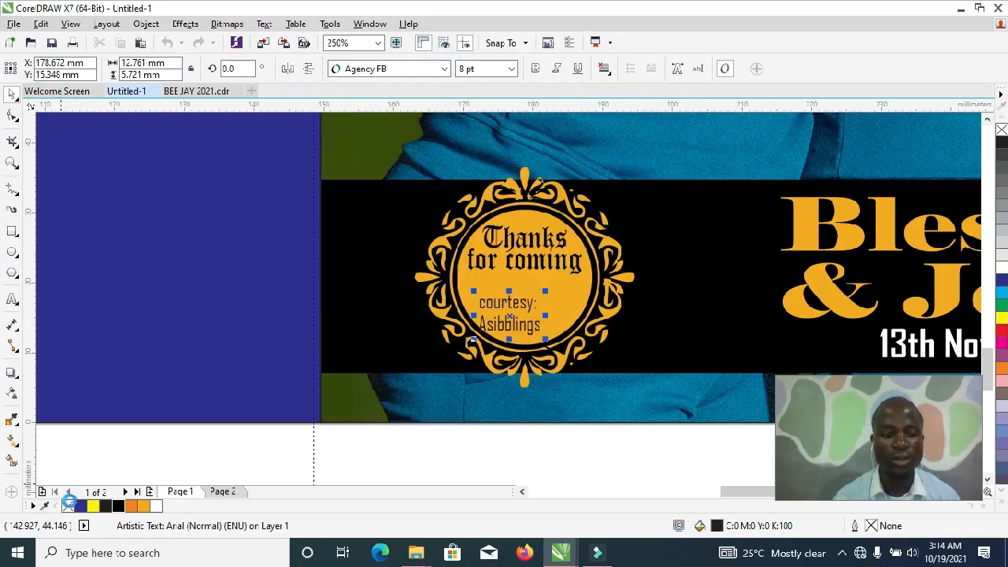
pyautogui.click(535, 69)
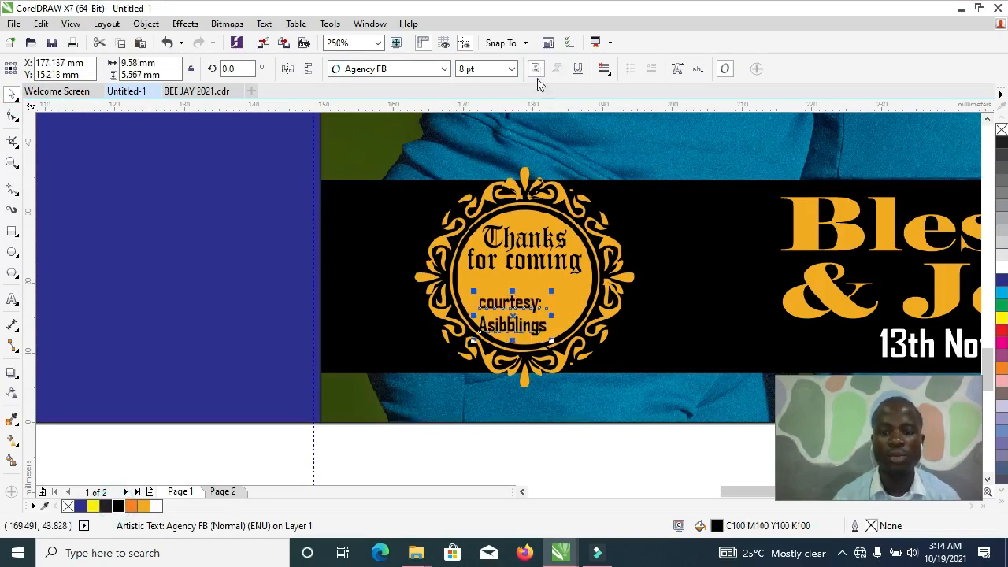
pyautogui.moveTo(515, 320); pyautogui.dragTo(537, 318)
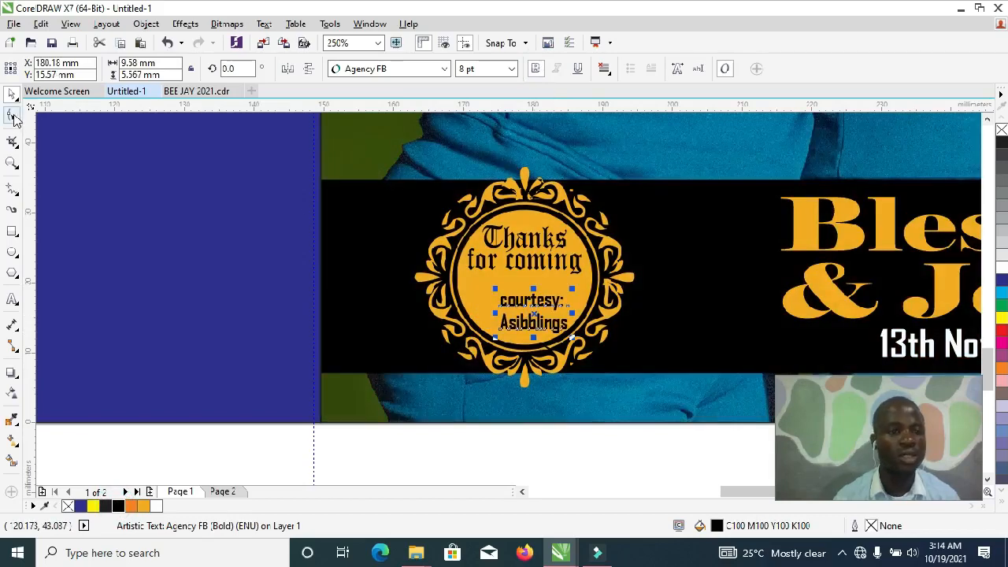
# Tighten the line spacing of the two-line courtesy text to an overall height of about 4.9 mm
pyautogui.click(13, 117)
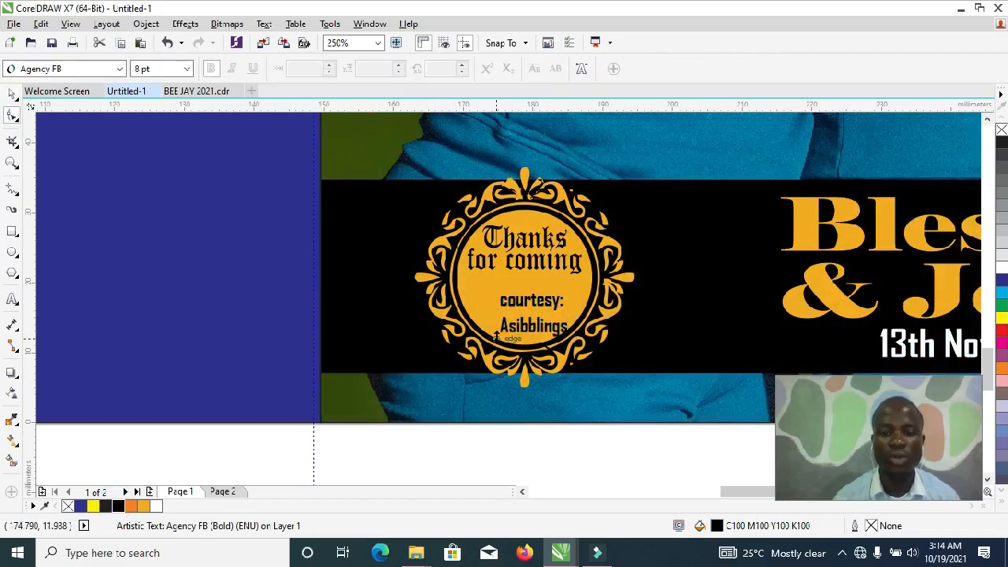
pyautogui.moveTo(496, 337); pyautogui.dragTo(496, 326)
pyautogui.press('space')
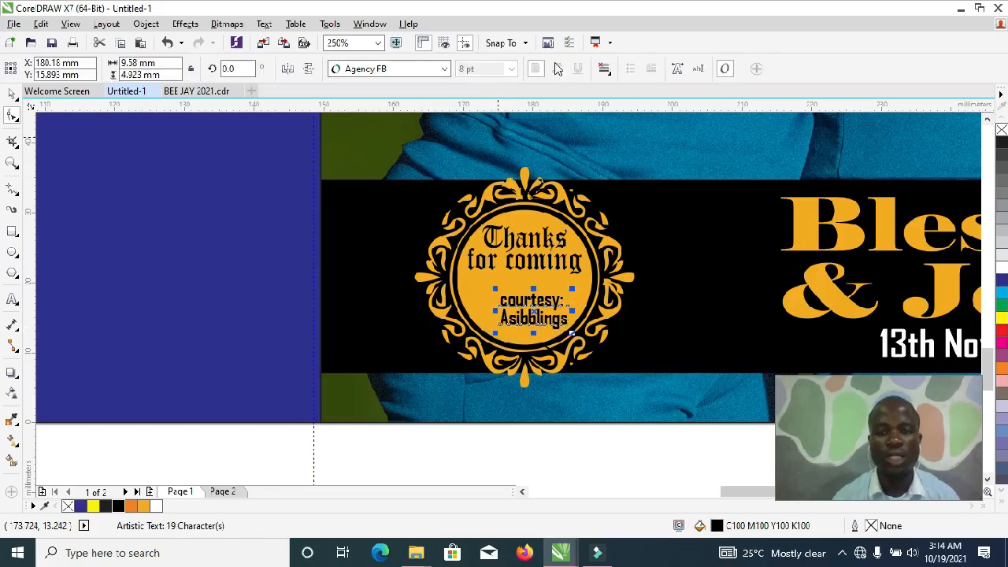
# Centre-align the courtesy text and shift it under "for coming" towards the medallion's middle
pyautogui.click(603, 68)
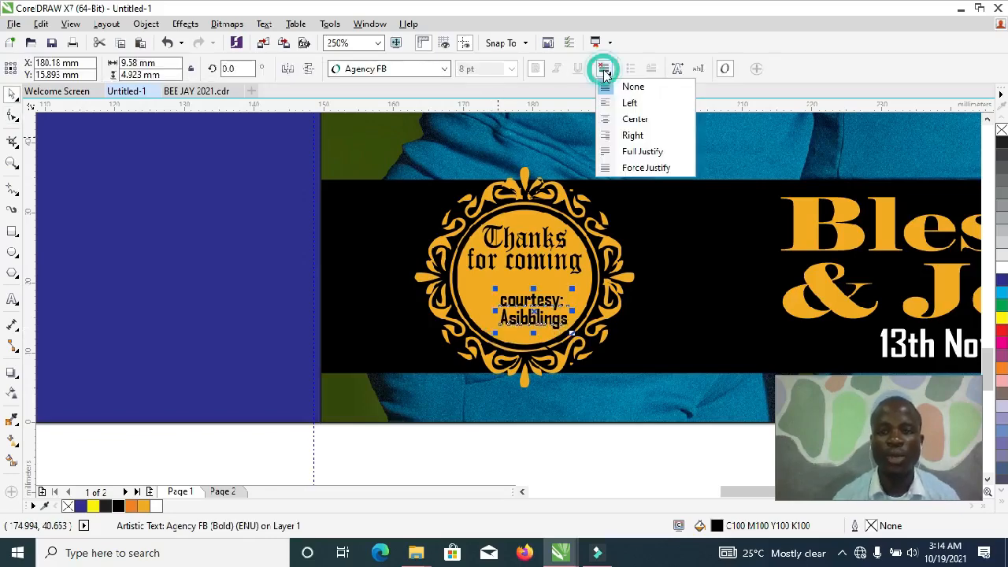
pyautogui.click(622, 120)
pyautogui.moveTo(532, 311); pyautogui.dragTo(520, 313)
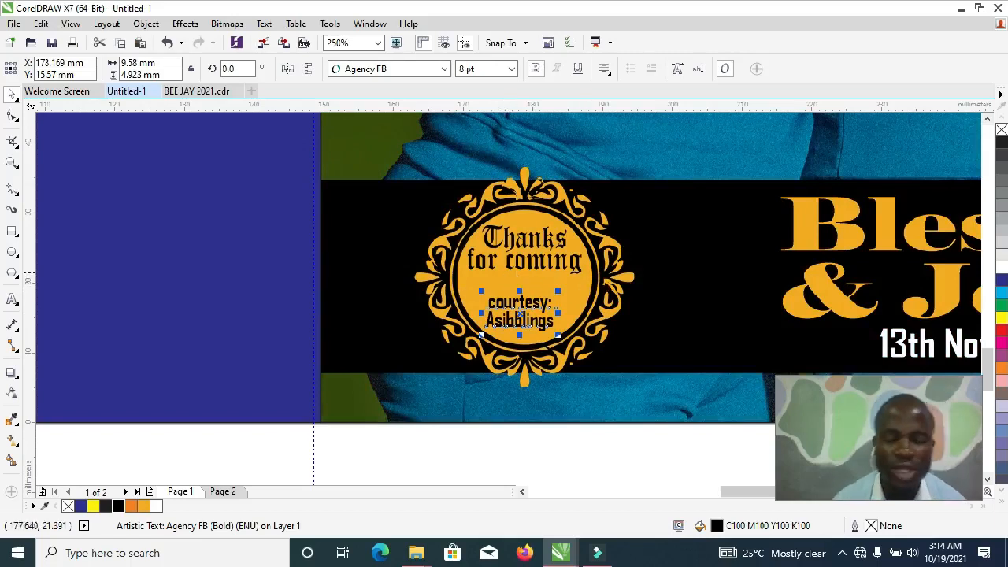
# Set the courtesy text to 7 pt and lower it within the gold circle
pyautogui.click(512, 70)
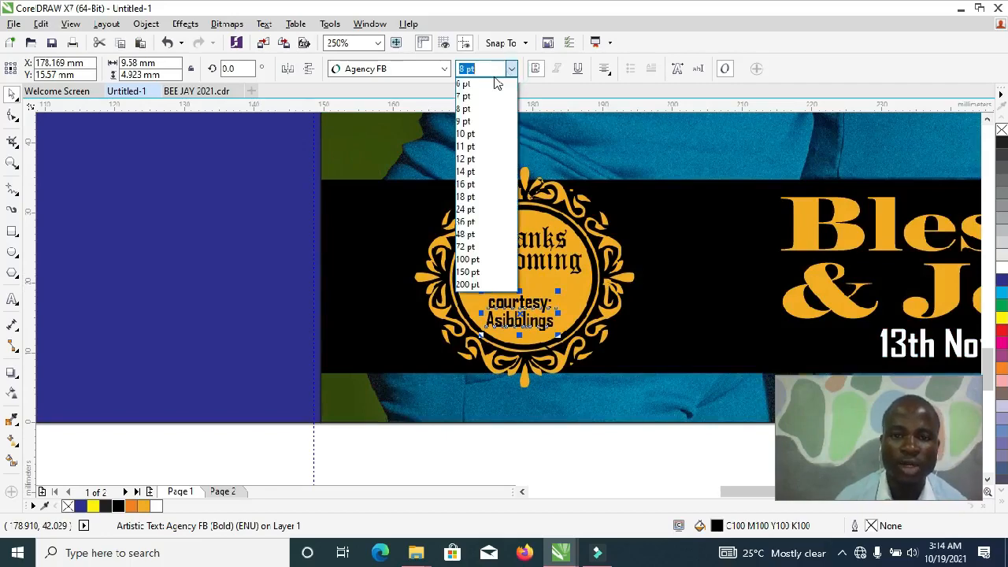
pyautogui.click(487, 96)
pyautogui.moveTo(531, 313); pyautogui.dragTo(496, 325)
# Correct the second line of the courtesy text from "Asibblings" to "Sibblings"
pyautogui.doubleClick(498, 324)
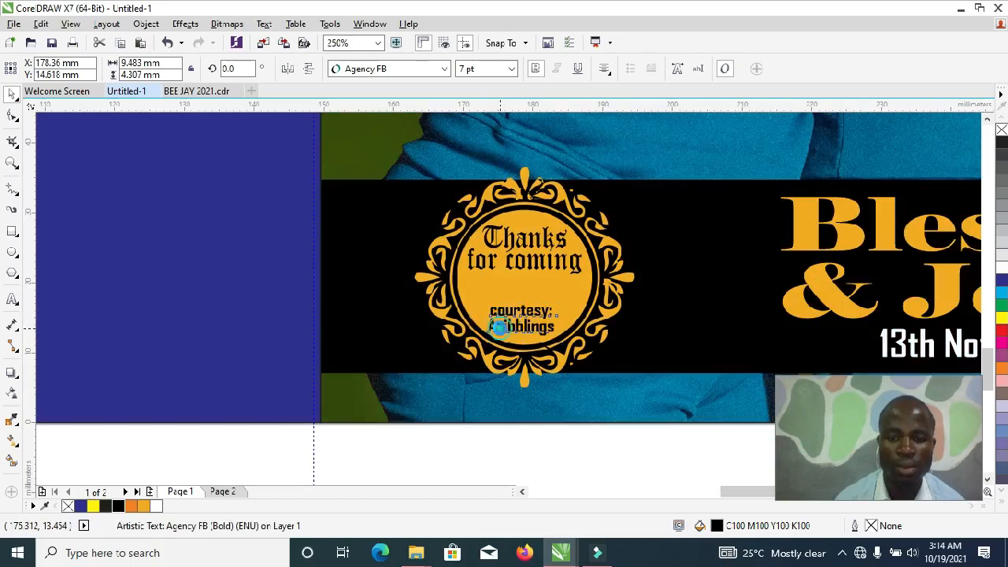
pyautogui.press('BackSpace')
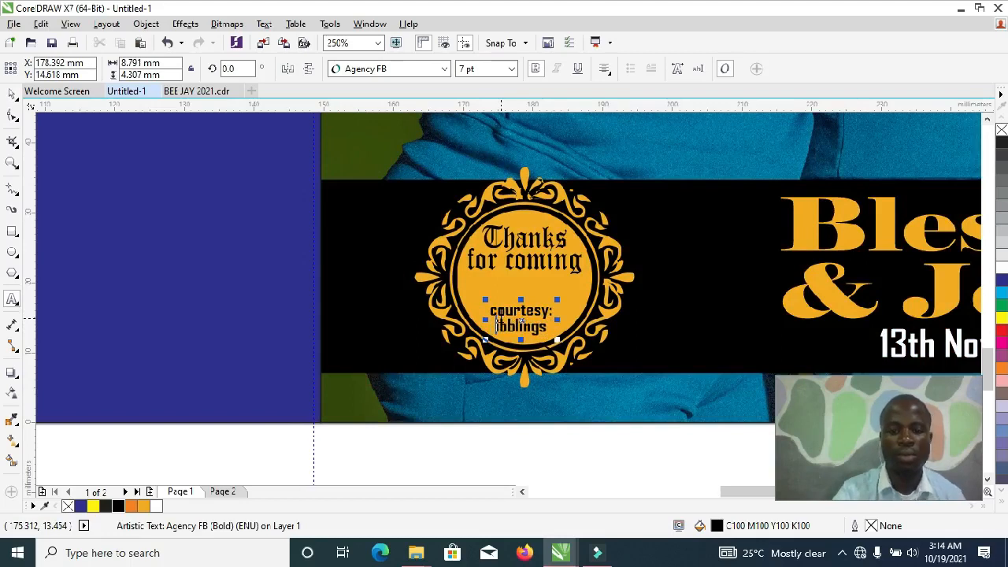
pyautogui.write('S')
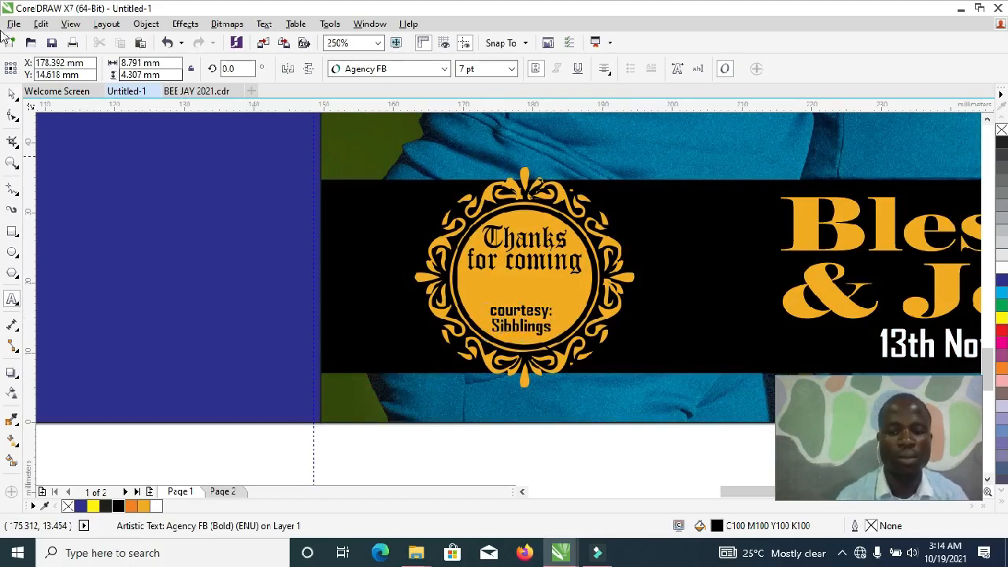
pyautogui.click(12, 94)
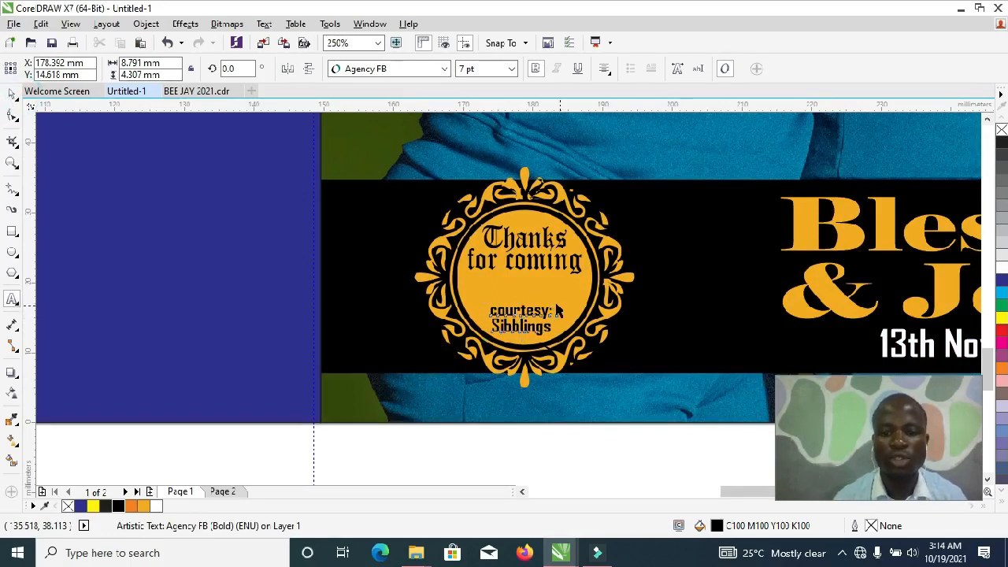
# Enlarge and widen the courtesy text to about 11.9 by 5 mm inside the lower part of the gold circle
pyautogui.hotkey('ctrl', 'space')
pyautogui.moveTo(557, 300); pyautogui.dragTo(566, 290)
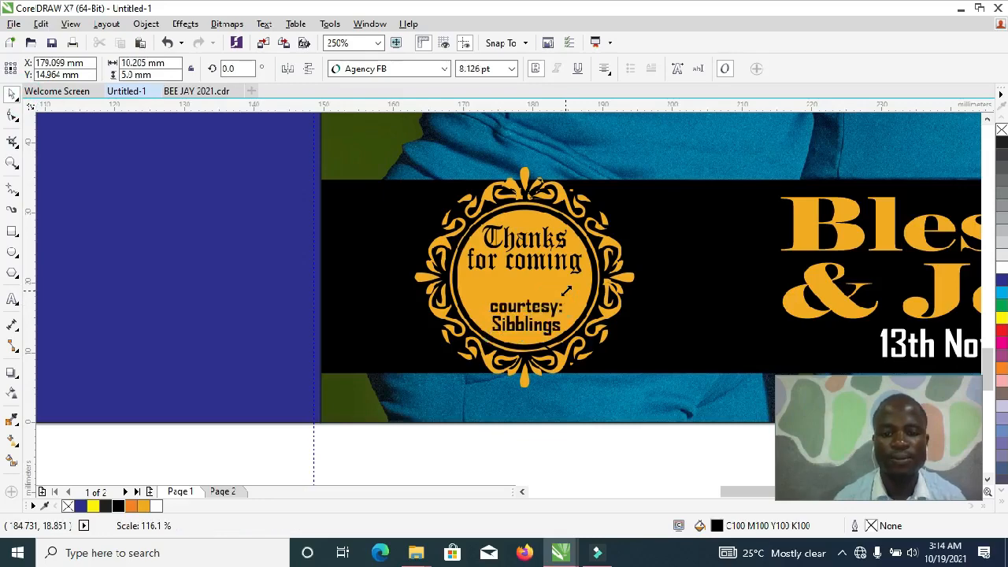
pyautogui.moveTo(484, 317); pyautogui.dragTo(478, 317)
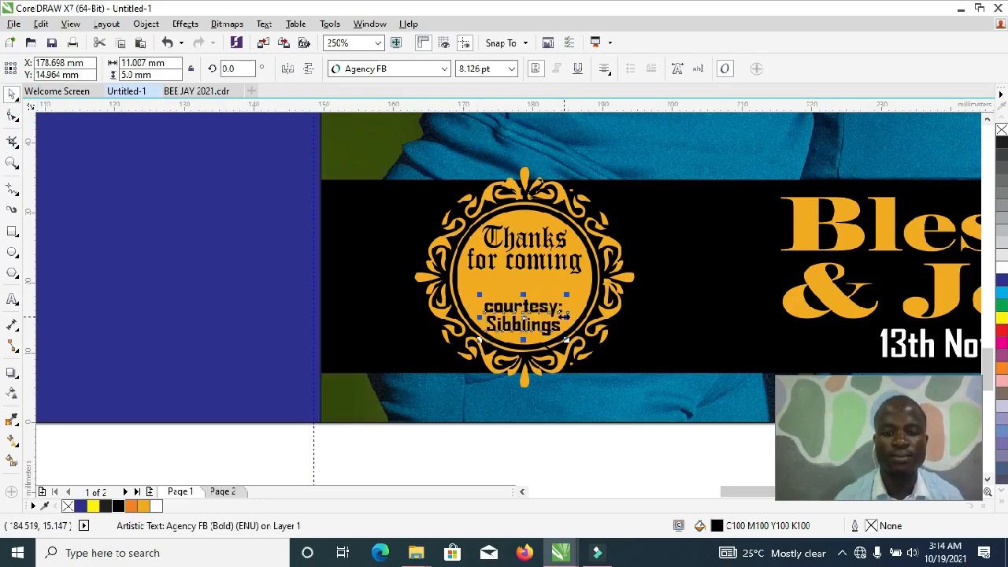
pyautogui.moveTo(563, 316); pyautogui.dragTo(570, 317)
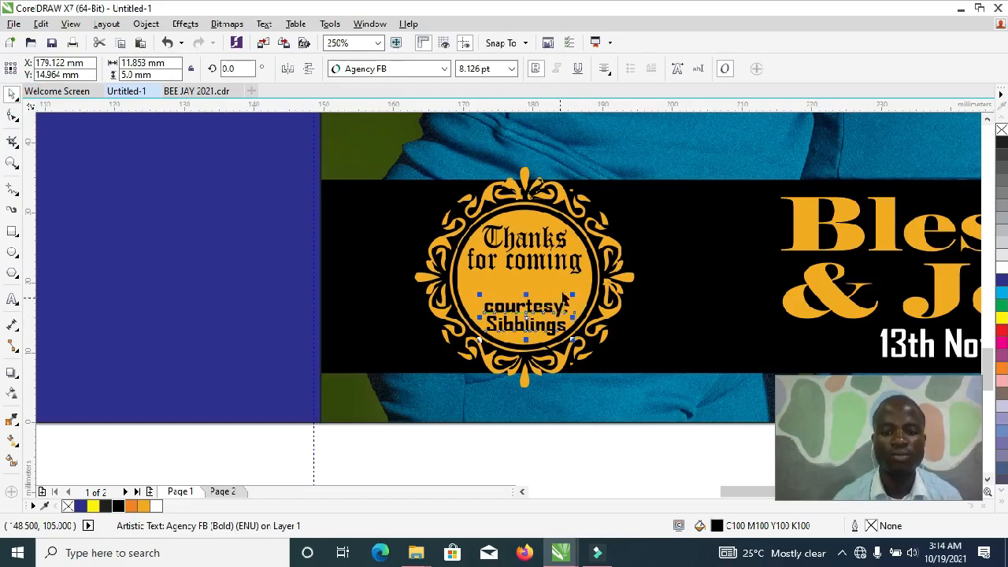
pyautogui.click(446, 434)
# Import the wedding logo image "images - 2021-10-18T115816.191" from Downloads and place it on the empty area beside the page
pyautogui.hotkey('shift', 'F4')
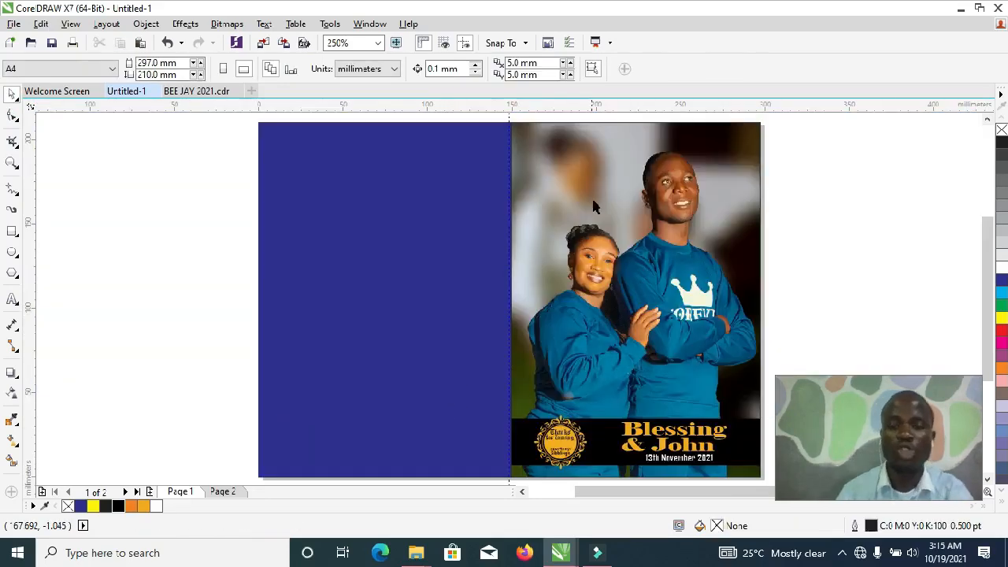
pyautogui.scroll(2, 559, 467)
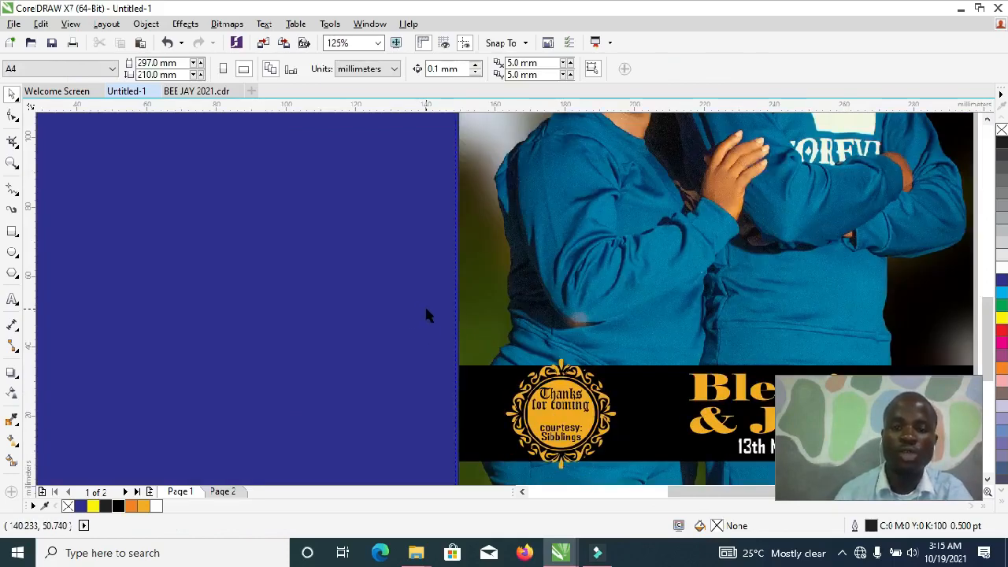
pyautogui.scroll(-2, 429, 312)
pyautogui.rightClick(801, 177)
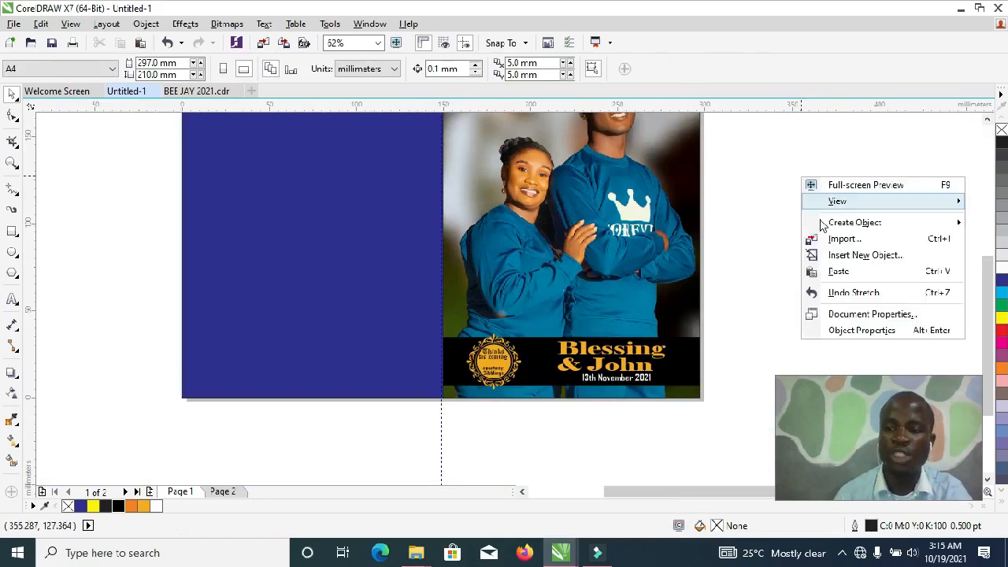
pyautogui.click(832, 240)
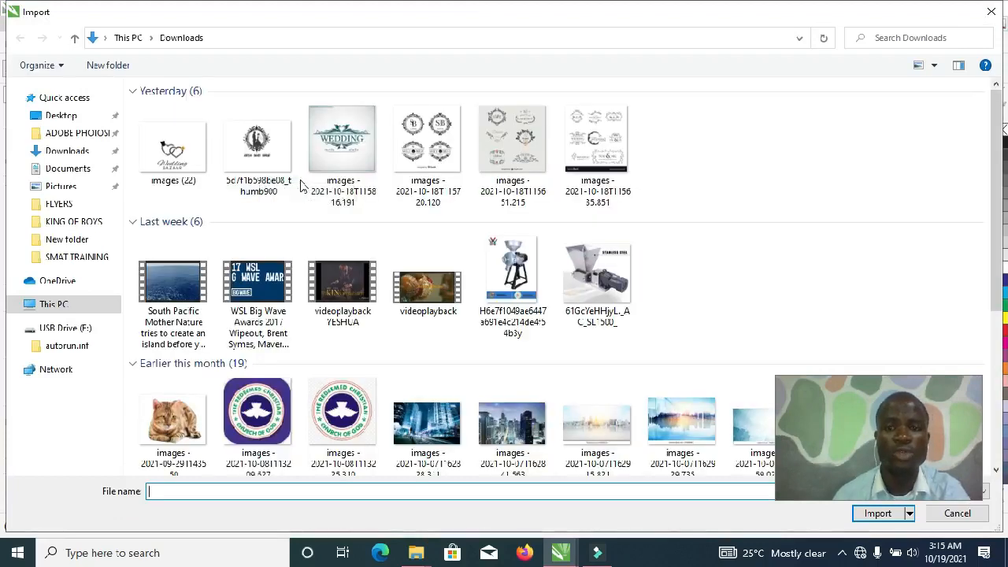
pyautogui.click(358, 132)
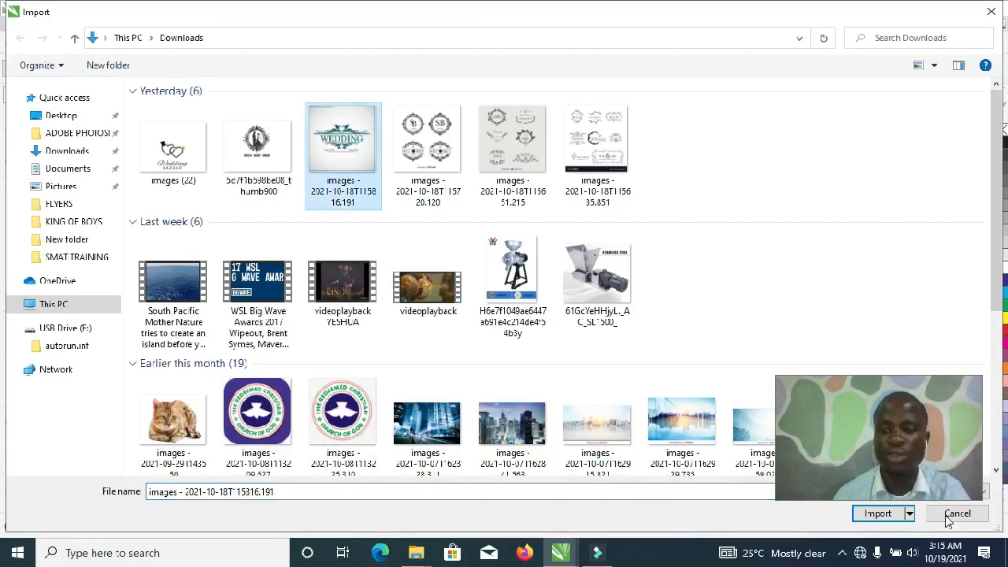
pyautogui.click(876, 513)
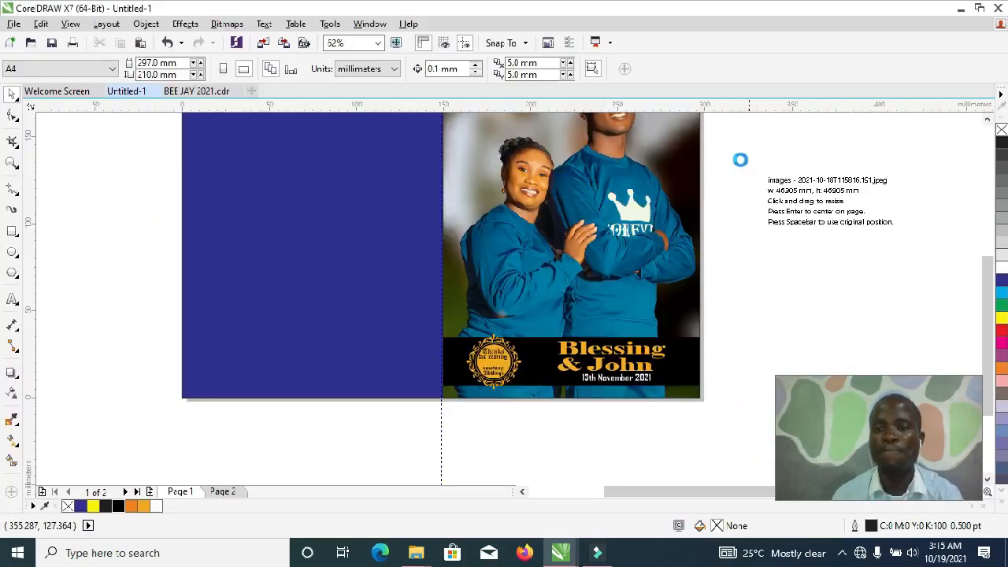
pyautogui.click(740, 161)
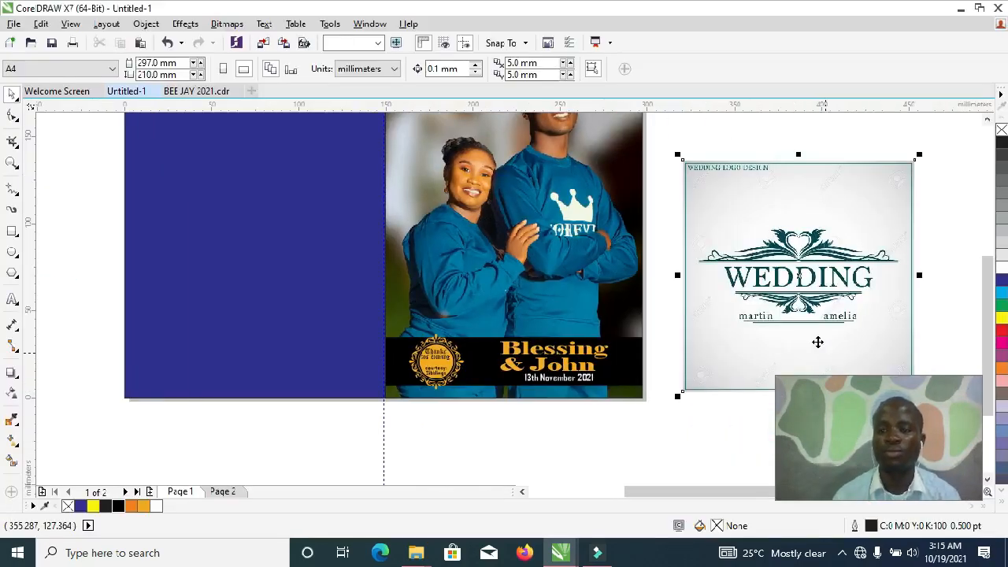
# Outline-trace the imported wedding logo as line art with the background removal option on and the original image kept
pyautogui.click(499, 68)
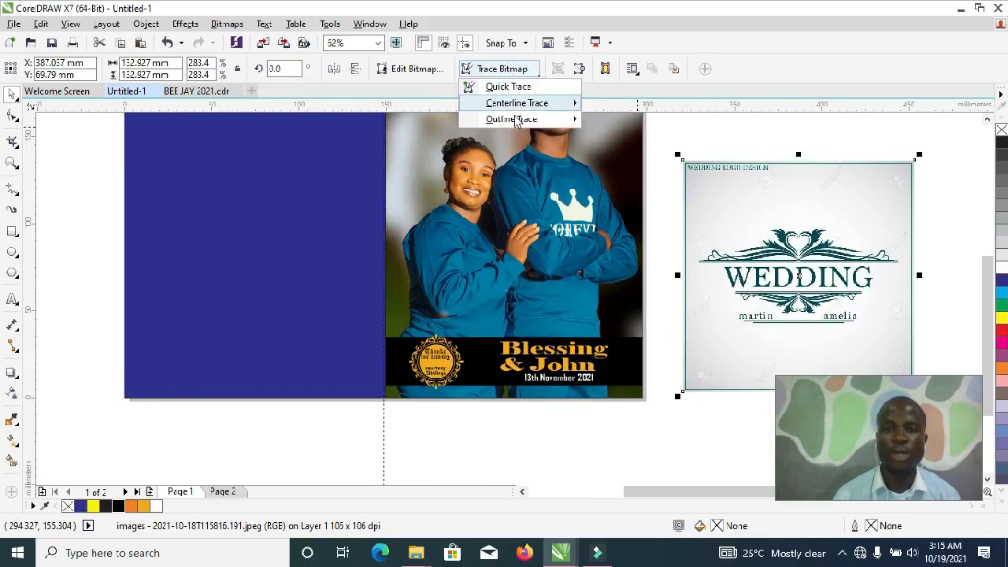
pyautogui.moveTo(569, 120)
pyautogui.click(600, 121)
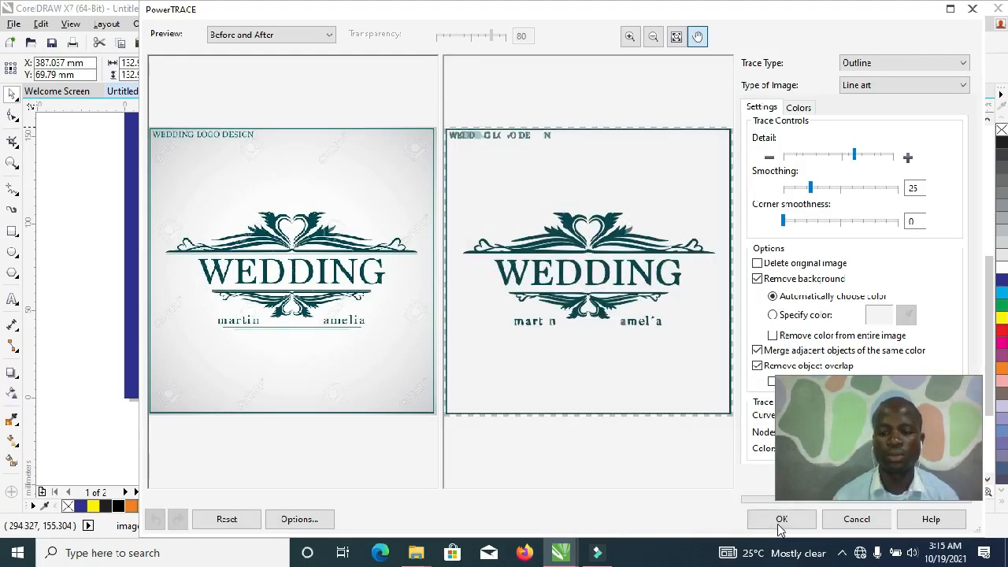
pyautogui.click(779, 521)
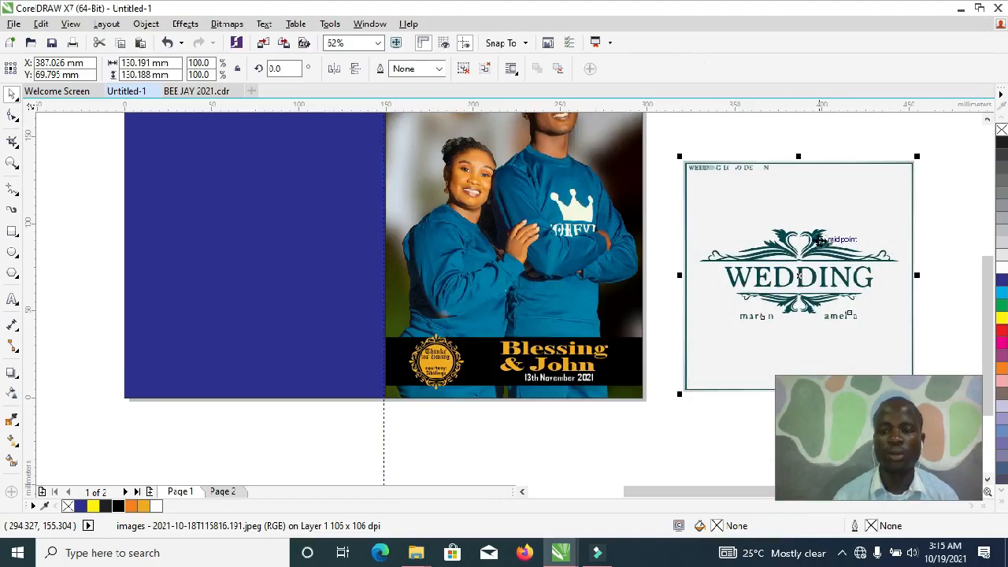
# Move the traced logo onto the blue half of the page and delete the original bitmap
pyautogui.moveTo(821, 256)
pyautogui.mouseDown()
pyautogui.moveTo(349, 202)
pyautogui.moveTo(276, 218)
pyautogui.mouseUp()
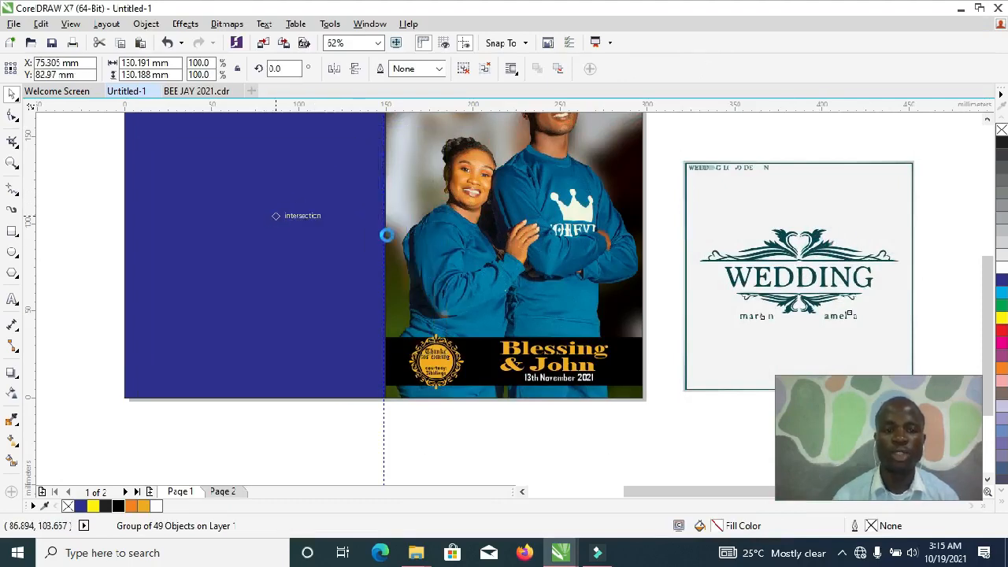
pyautogui.click(760, 230)
pyautogui.press('Delete')
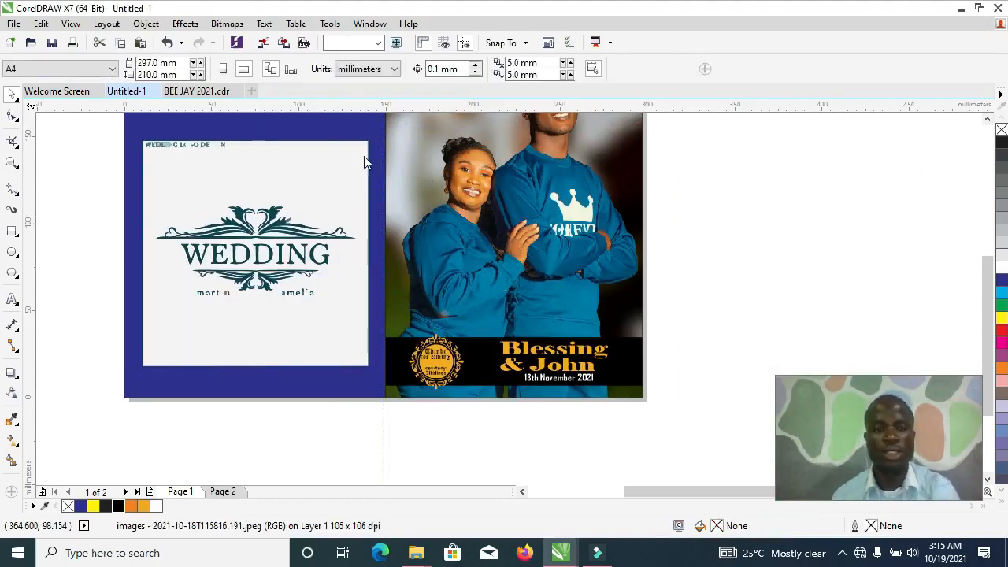
# Reduce the ungrouped trace to its two ornaments by deleting the background and lettering, and fill them with gold C3 M36 Y100 K0
pyautogui.click(356, 157)
pyautogui.click(463, 70)
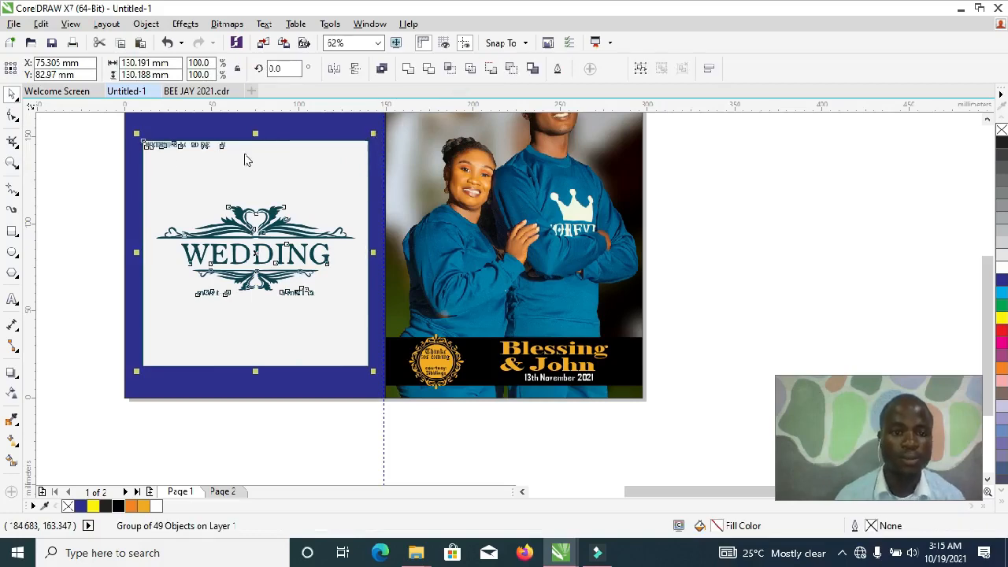
pyautogui.click(105, 154)
pyautogui.click(240, 193)
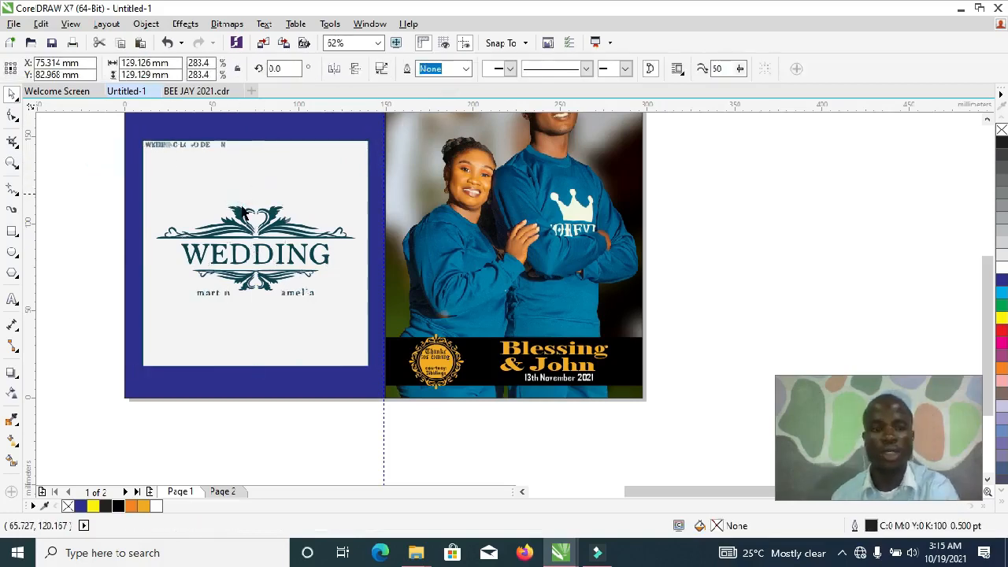
pyautogui.press('Delete')
pyautogui.click(146, 146)
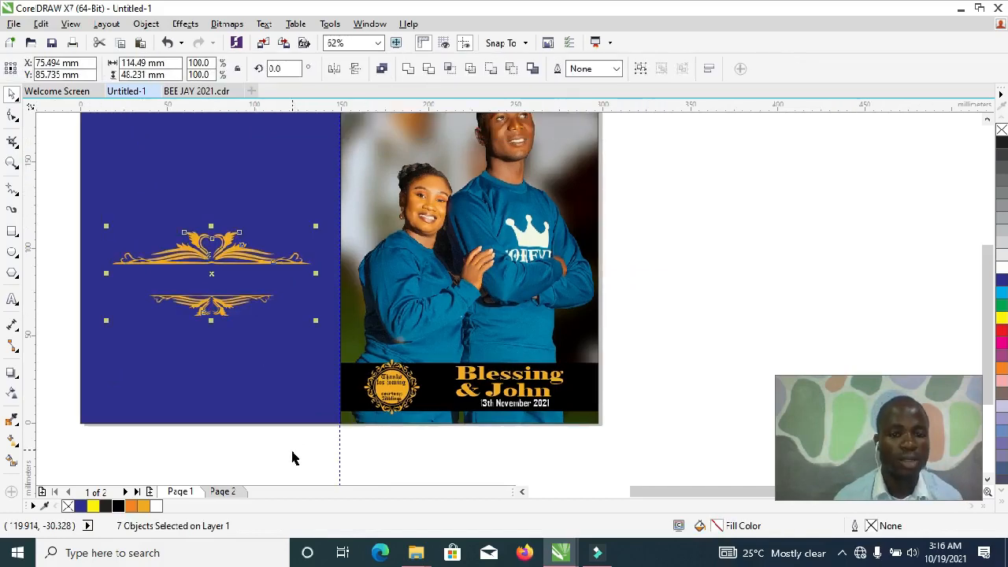
pyautogui.click(292, 458)
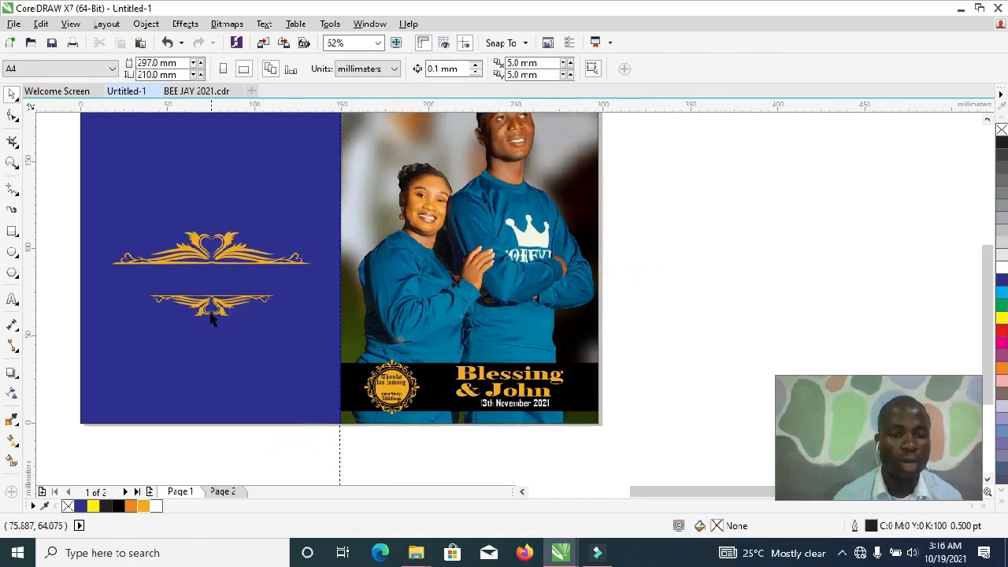
# Move the lower ornament onto the gold medallion and fill it with black C100 M100 Y100 K100
pyautogui.moveTo(57, 277); pyautogui.dragTo(319, 344)
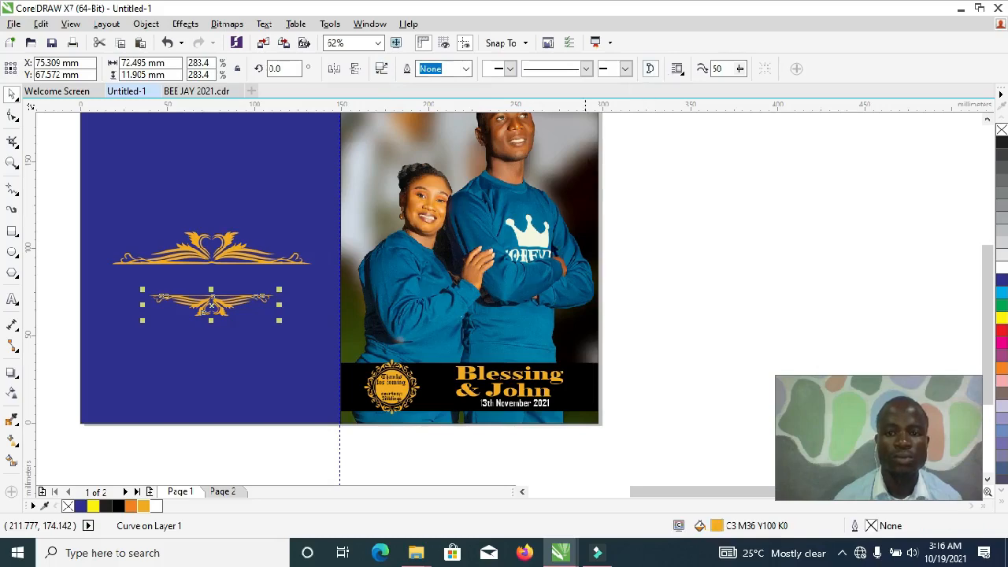
pyautogui.moveTo(236, 309); pyautogui.dragTo(398, 397)
pyautogui.scroll(4, 393, 401)
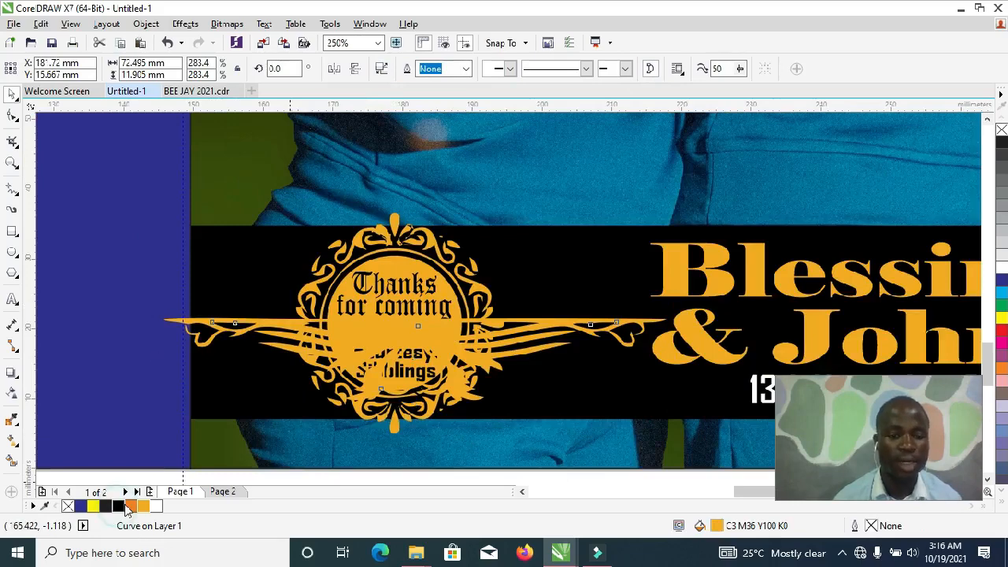
pyautogui.click(118, 506)
# Shrink the black ornament to about 14.4 by 2.4 mm and place it between "for coming" and "courtesy:"
pyautogui.moveTo(155, 405); pyautogui.dragTo(440, 340)
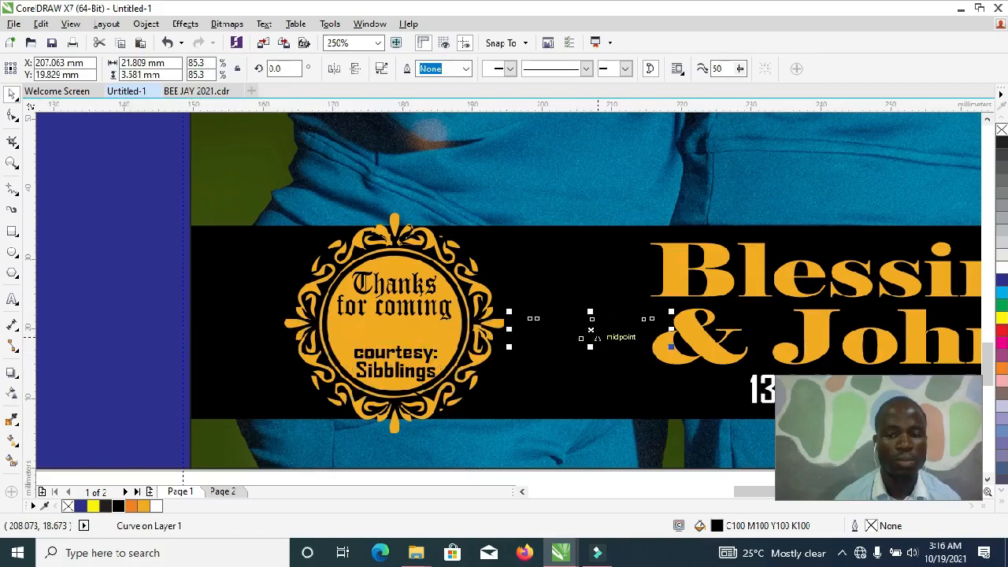
pyautogui.moveTo(590, 329); pyautogui.dragTo(383, 334)
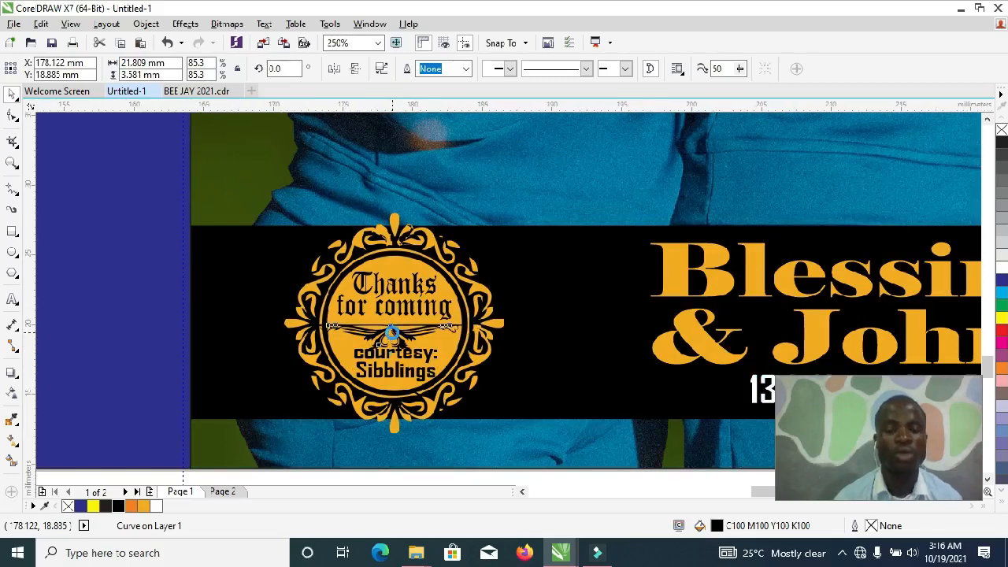
pyautogui.scroll(3, 384, 334)
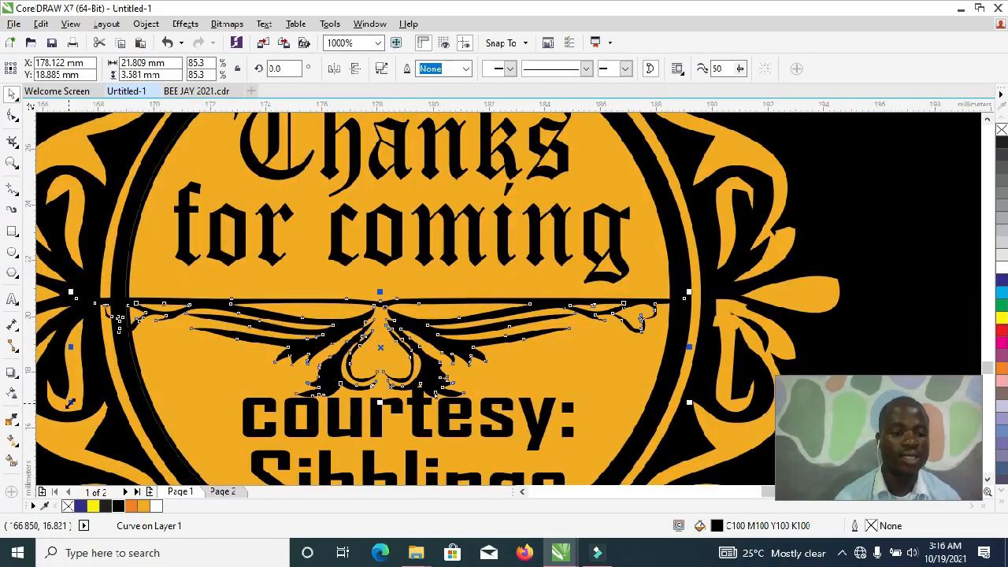
pyautogui.moveTo(70, 399); pyautogui.dragTo(176, 384)
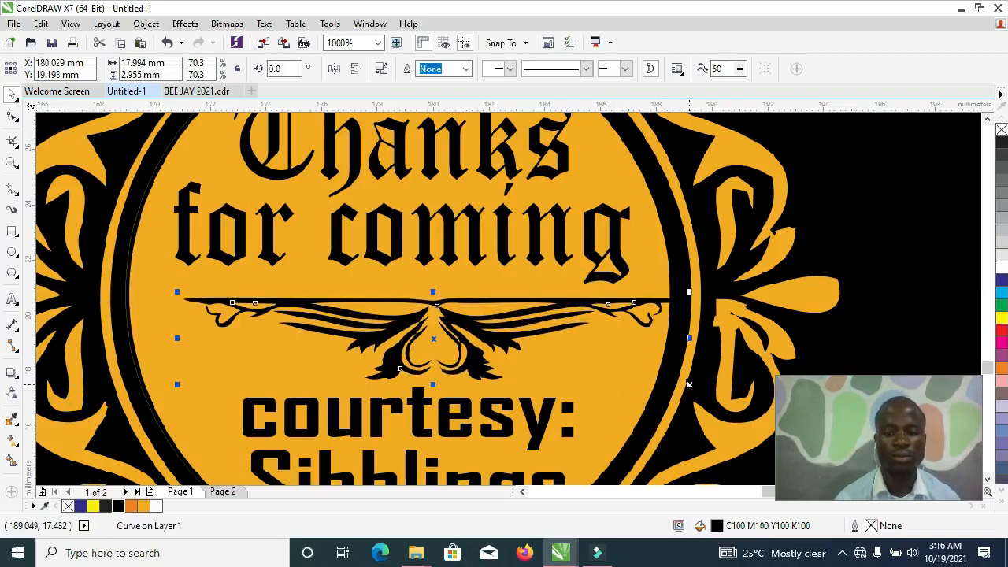
pyautogui.moveTo(689, 384); pyautogui.dragTo(620, 368)
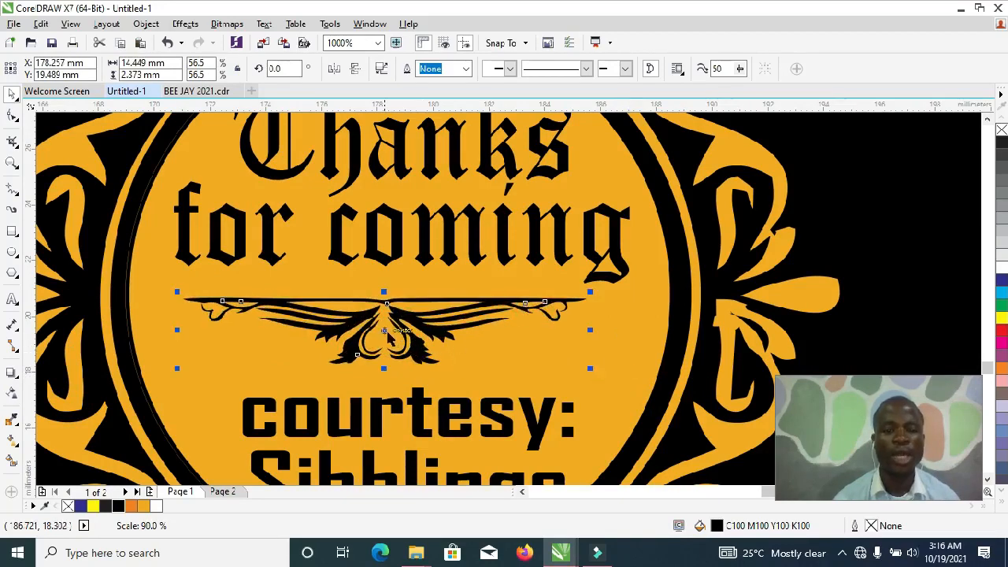
# Centre the black ornament below "for coming" on the medallion and enlarge it to about 16.3 by 2.7 mm
pyautogui.moveTo(385, 331); pyautogui.dragTo(398, 315)
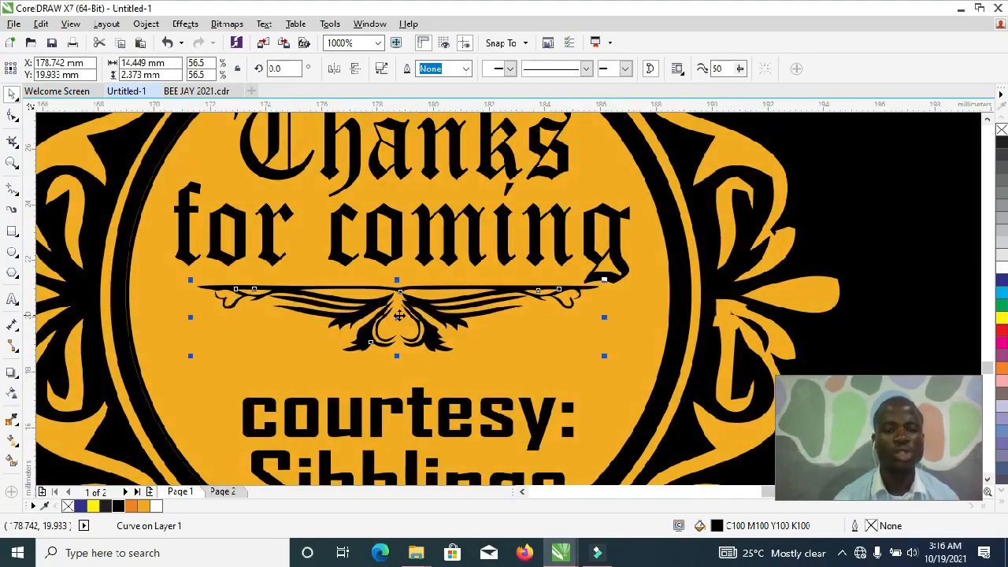
pyautogui.press('F4')
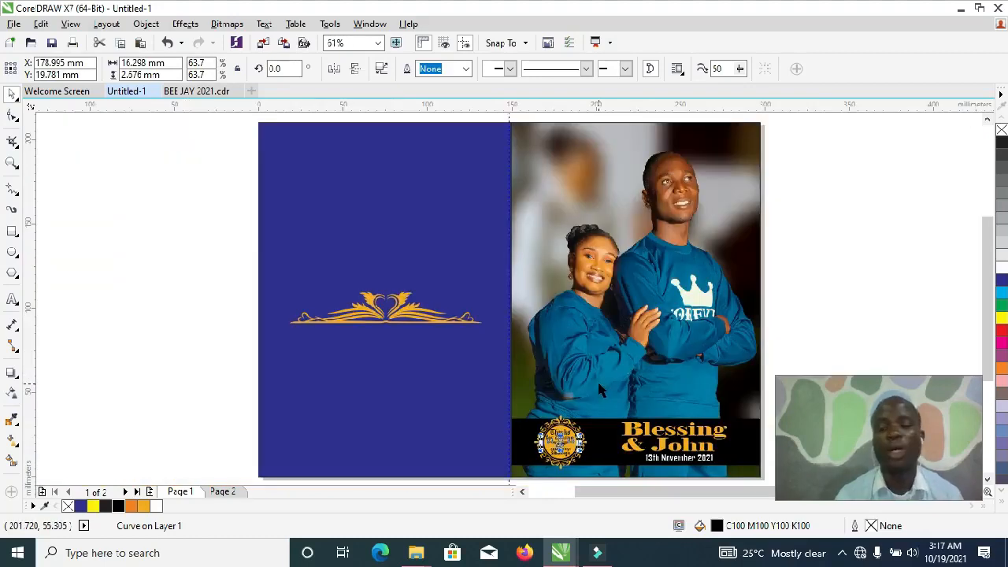
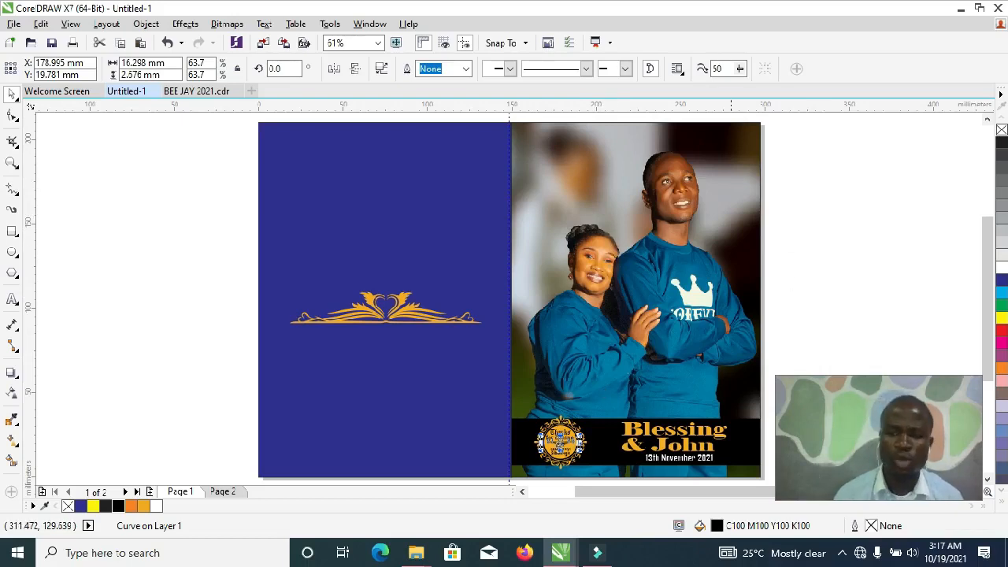
# Add the artistic text "BeeJay '21" and place it on the blurred background at the photo's upper left
pyautogui.click(12, 299)
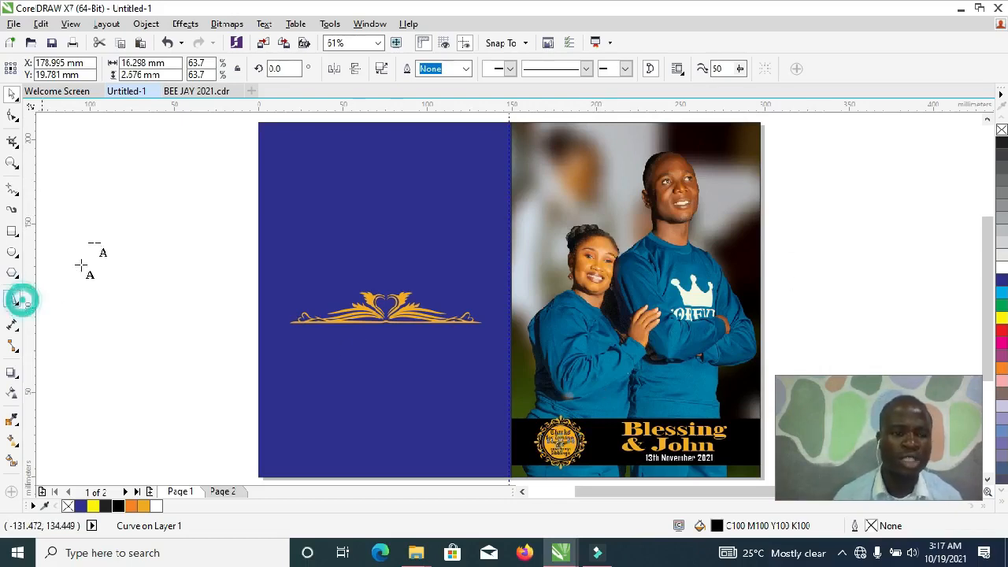
pyautogui.click(100, 196)
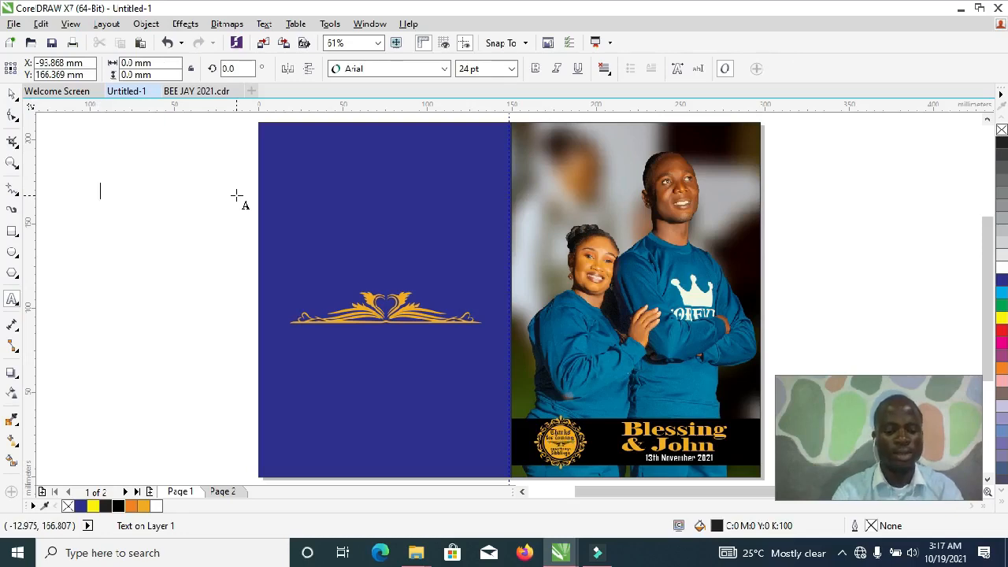
pyautogui.write('BeeJ')
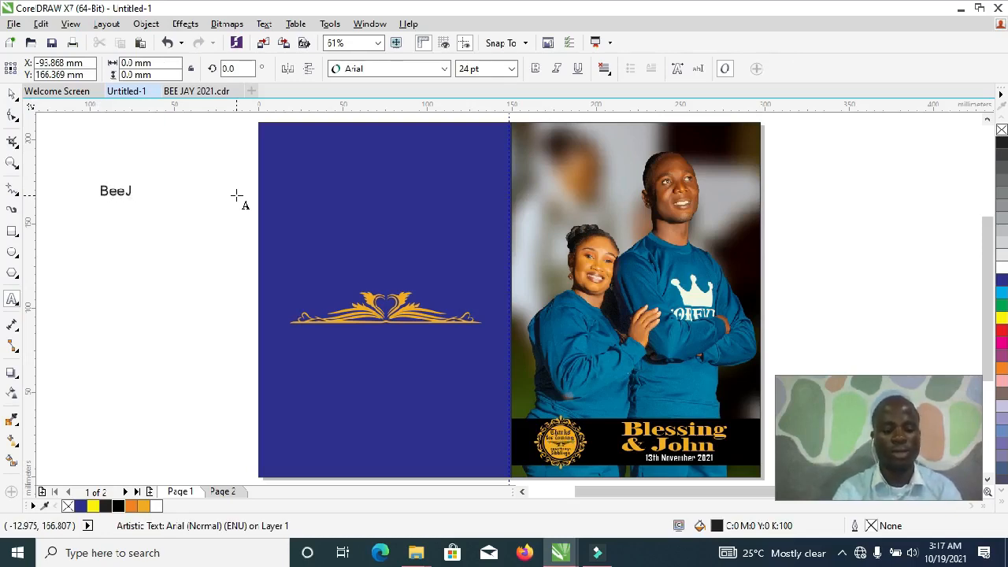
pyautogui.write('ay 21')
pyautogui.click(9, 90)
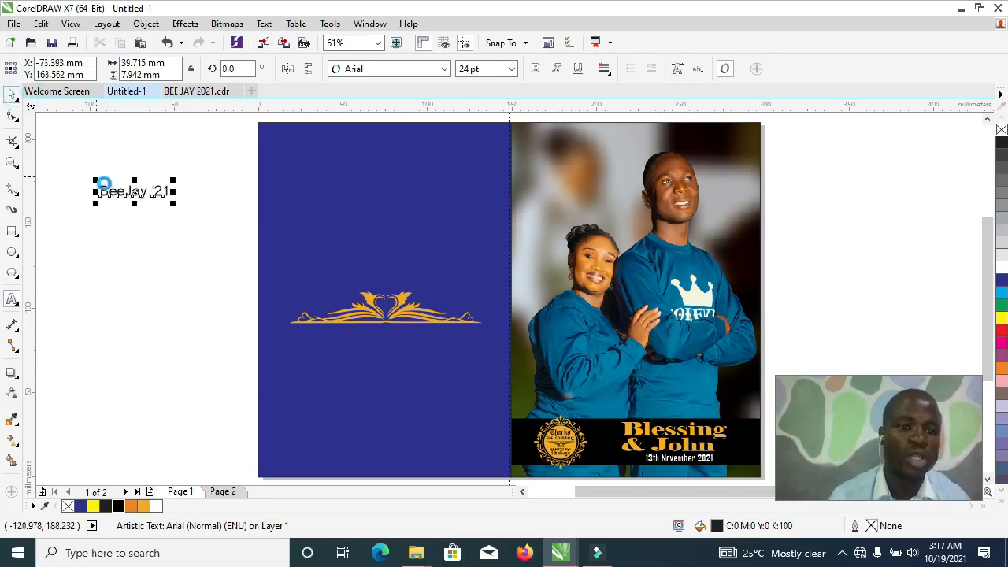
pyautogui.moveTo(133, 193); pyautogui.dragTo(629, 161)
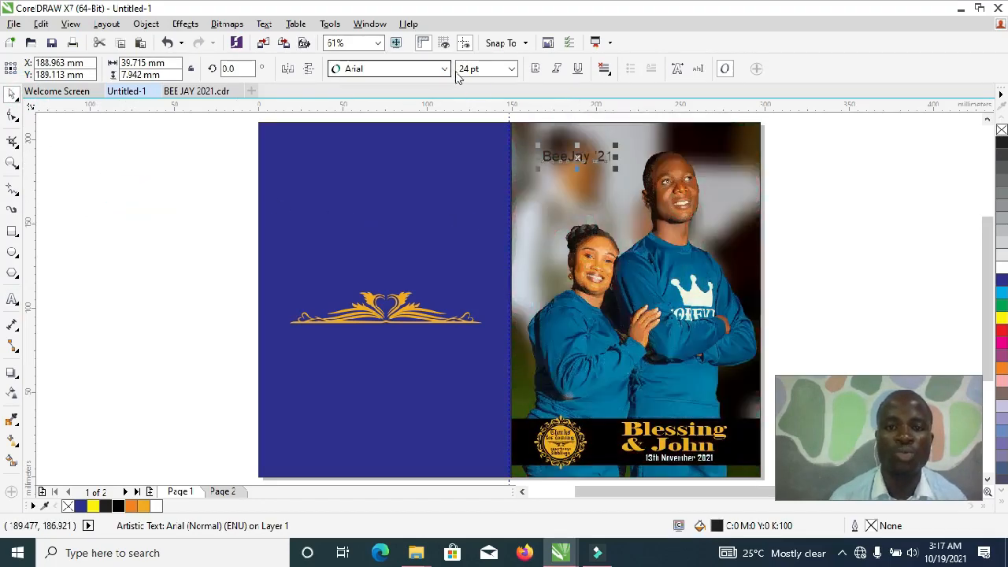
# Set the font of the "BeeJay '21" text to Elephant
pyautogui.click(444, 69)
pyautogui.click(389, 145)
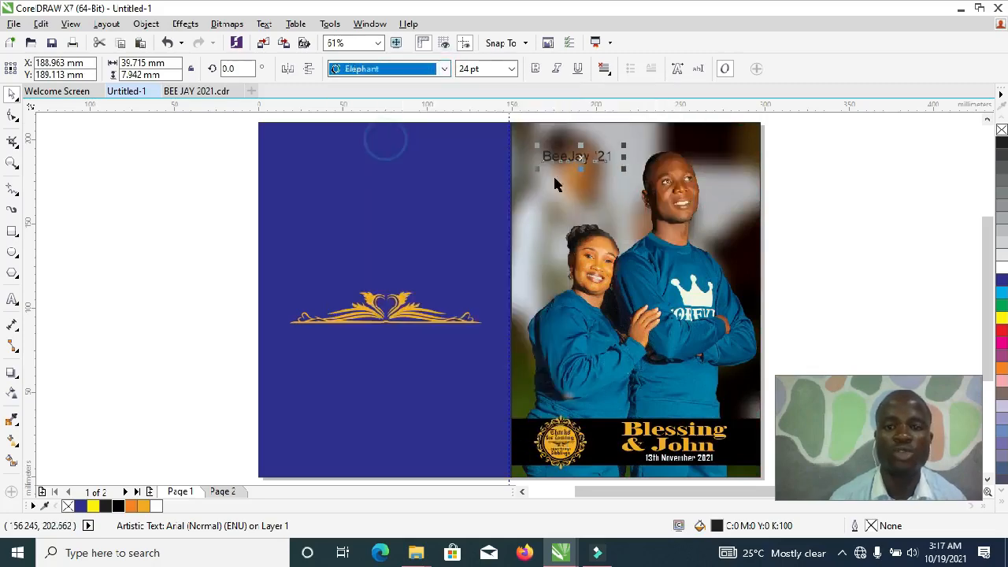
pyautogui.scroll(2, 602, 157)
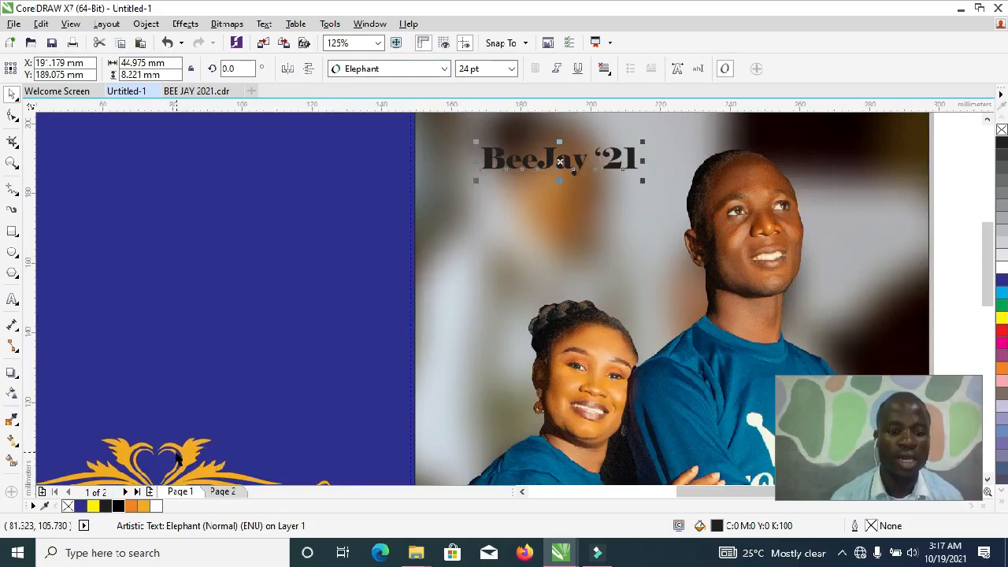
pyautogui.scroll(-3, 168, 399)
pyautogui.moveTo(174, 399); pyautogui.dragTo(274, 330)
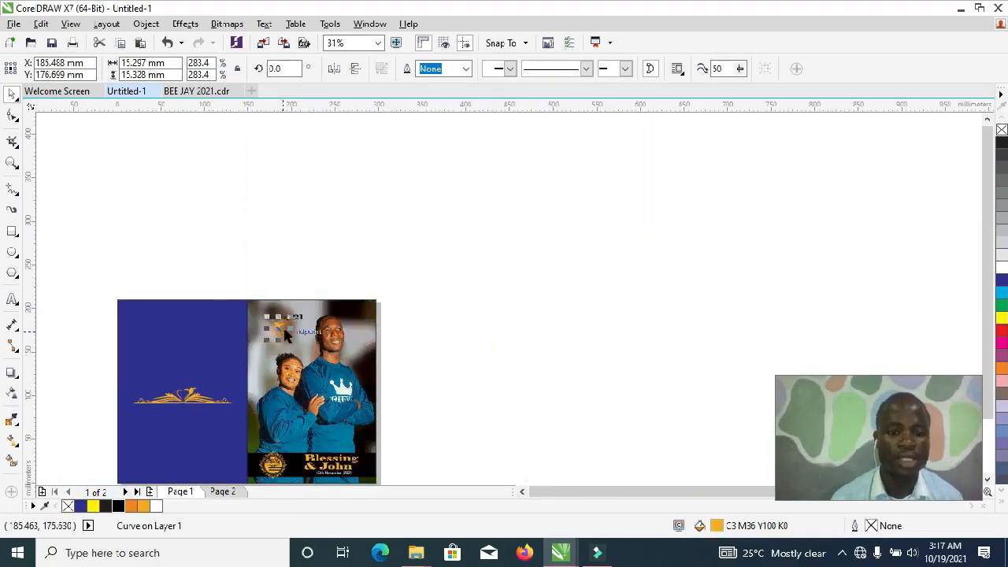
pyautogui.scroll(2, 285, 335)
pyautogui.hotkey('ctrl', 'z')
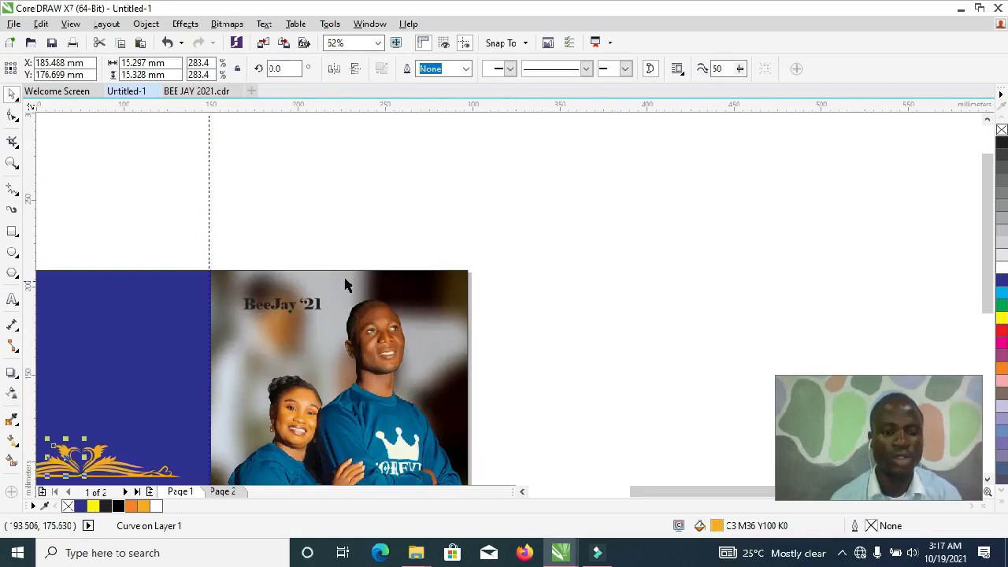
# Weld the six pieces of the gold ornament on the blue half and move it onto the photo near "BeeJay '21"
pyautogui.scroll(-1, 346, 282)
pyautogui.moveTo(123, 339); pyautogui.dragTo(271, 414)
pyautogui.click(408, 69)
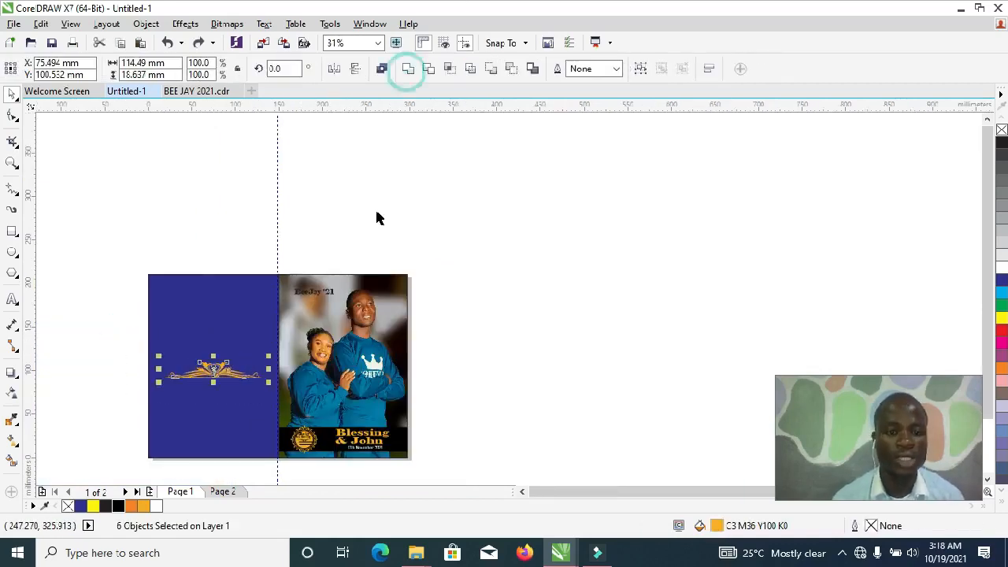
pyautogui.moveTo(259, 352); pyautogui.dragTo(322, 304)
pyautogui.scroll(5, 326, 300)
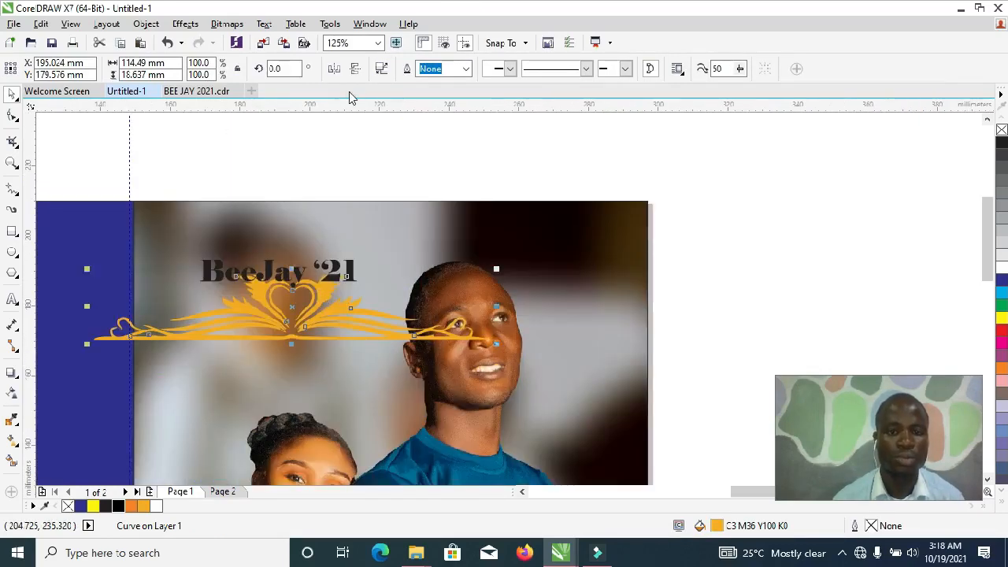
# Mirror the gold ornament vertically, shrink it to about 47.3 by 7.7 mm and place it directly beneath "BeeJay '21"
pyautogui.click(355, 70)
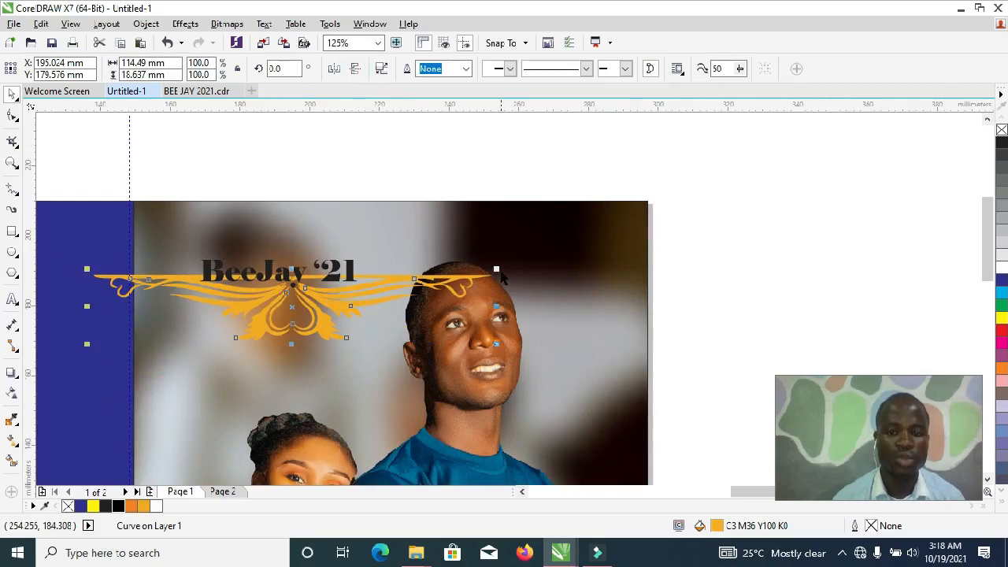
pyautogui.moveTo(496, 269); pyautogui.dragTo(287, 366)
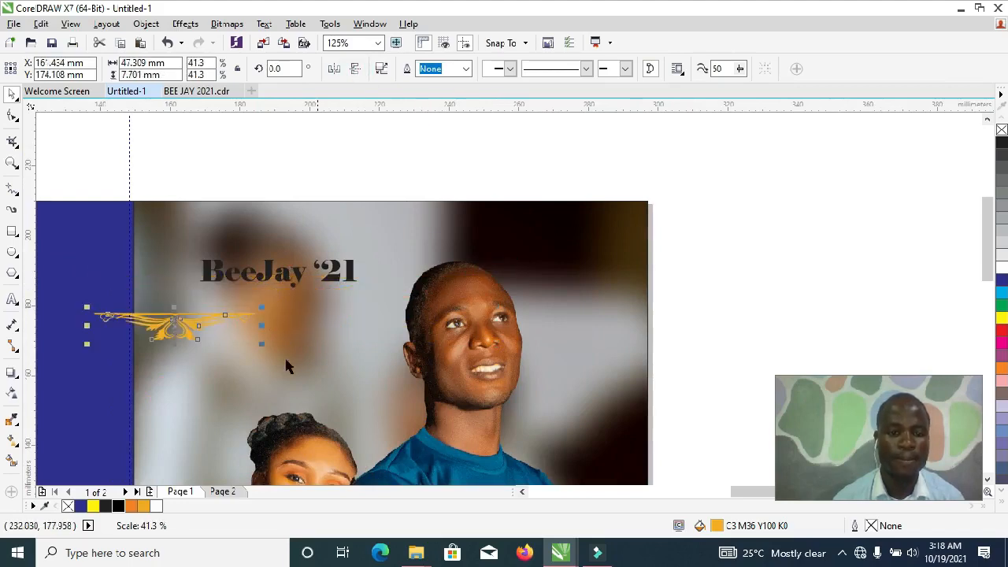
pyautogui.moveTo(176, 340); pyautogui.dragTo(300, 301)
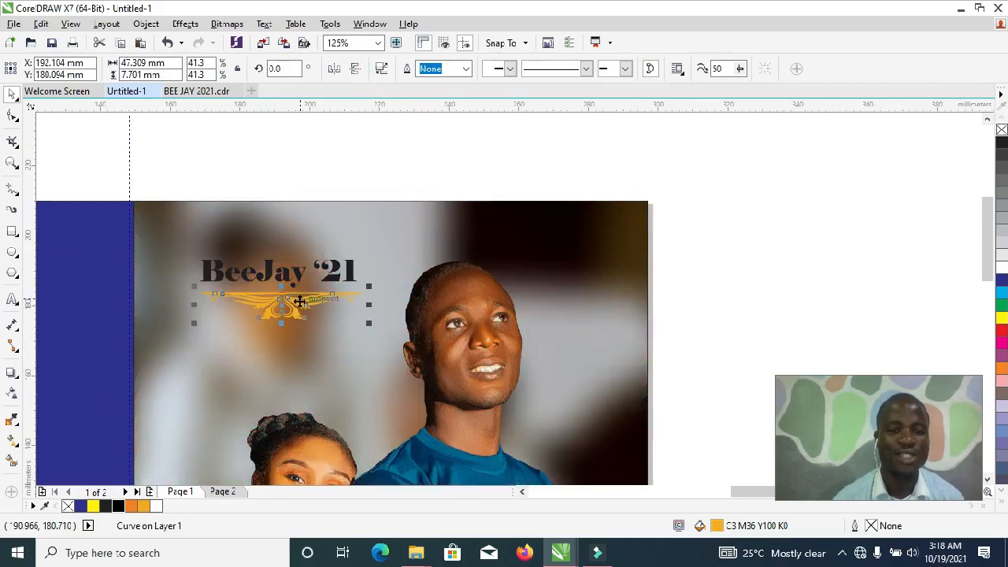
# Fill the "BeeJay '21" text and its ornament with dark blue C100 M100 Y0 K50
pyautogui.click(174, 165)
pyautogui.moveTo(161, 184); pyautogui.dragTo(419, 370)
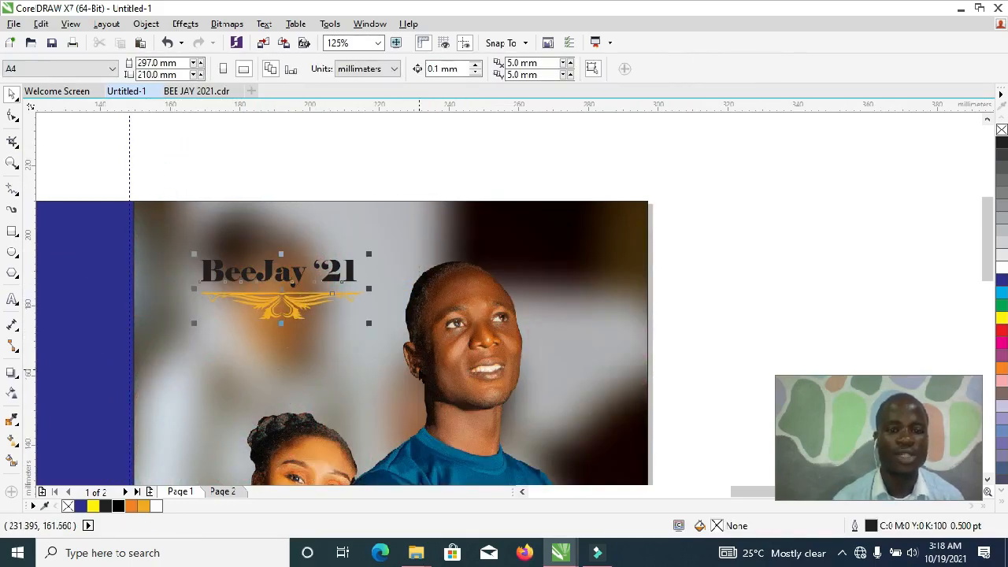
pyautogui.click(1001, 279)
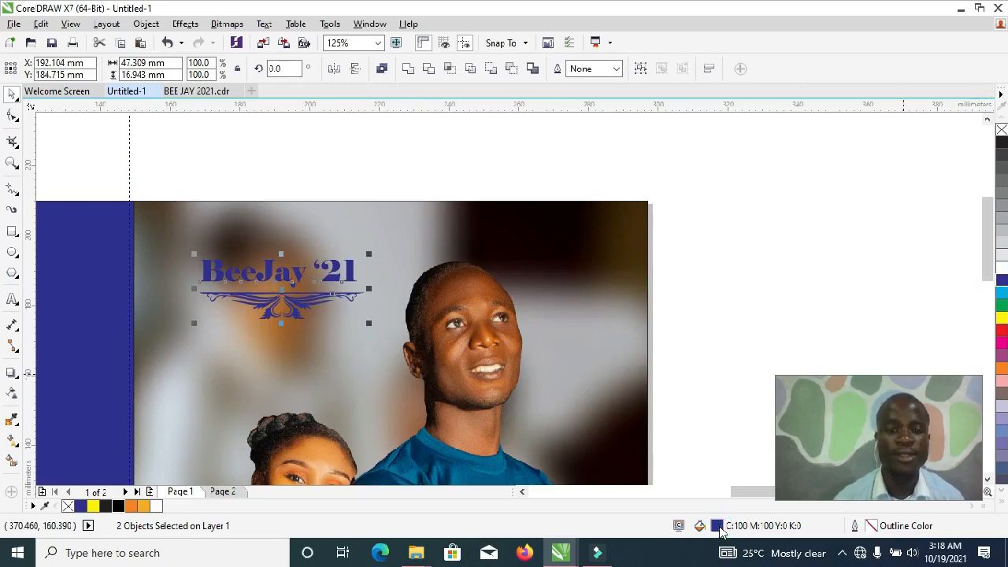
pyautogui.doubleClick(718, 526)
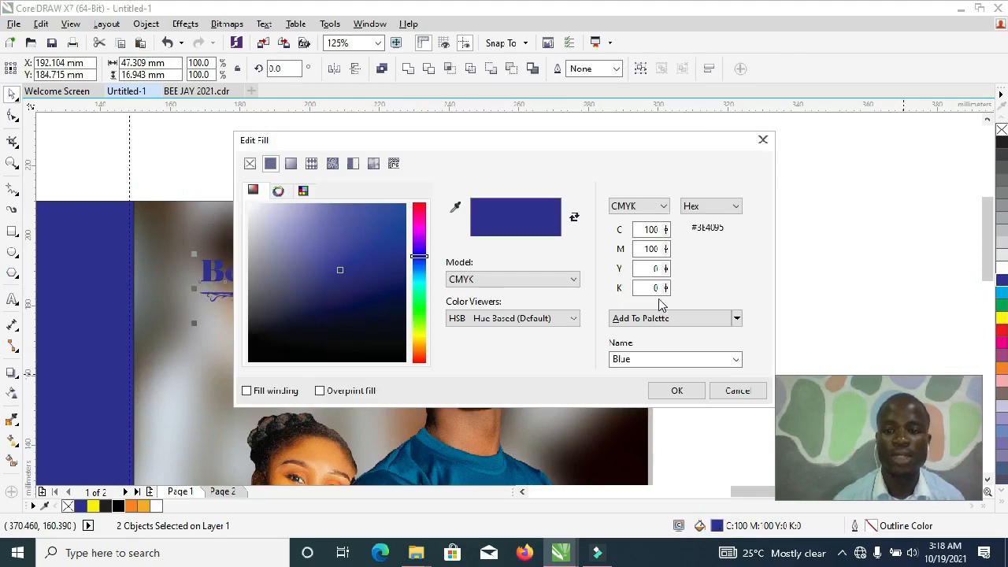
pyautogui.moveTo(666, 288); pyautogui.dragTo(667, 264)
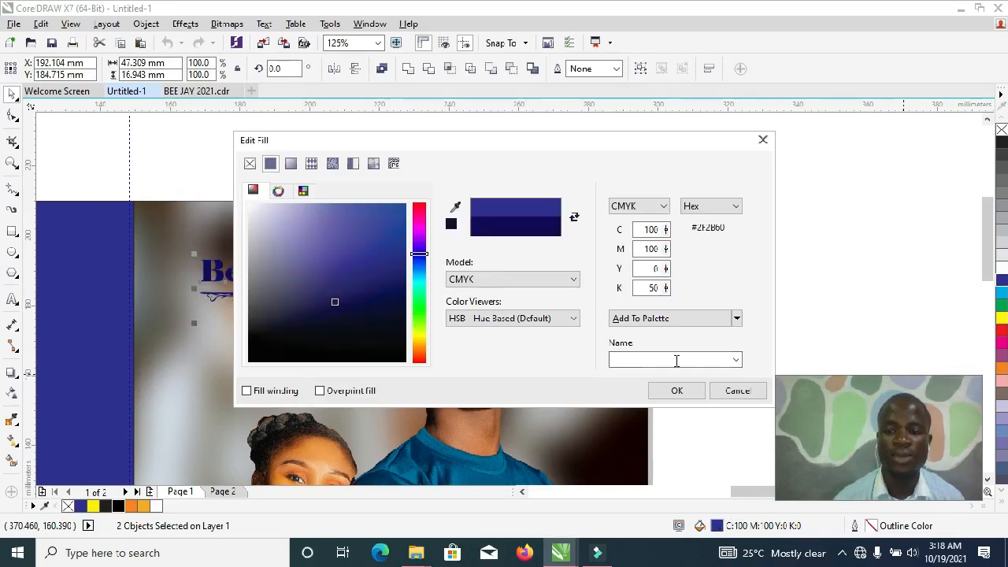
pyautogui.click(676, 389)
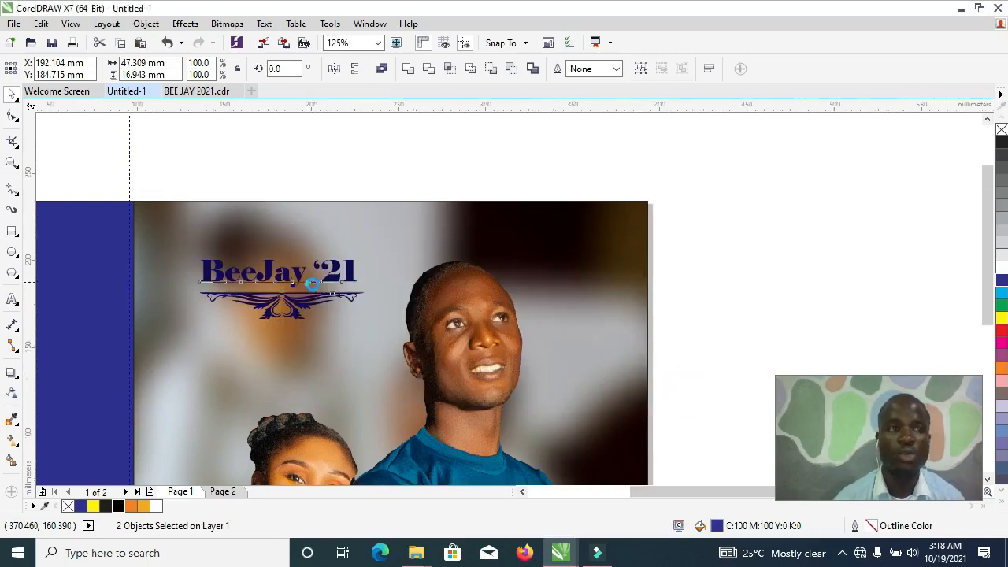
# Move the "BeeJay '21" text and its ornament together slightly down and left on the photo, and deselect them
pyautogui.scroll(-4, 310, 296)
pyautogui.moveTo(295, 290); pyautogui.dragTo(291, 305)
pyautogui.click(344, 212)
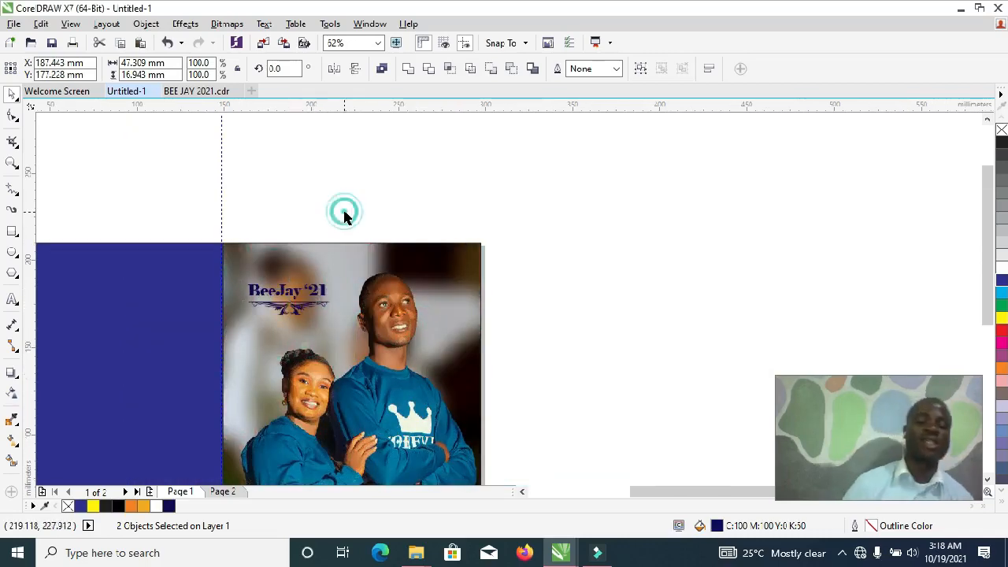
pyautogui.hotkey('shift', 'F4')
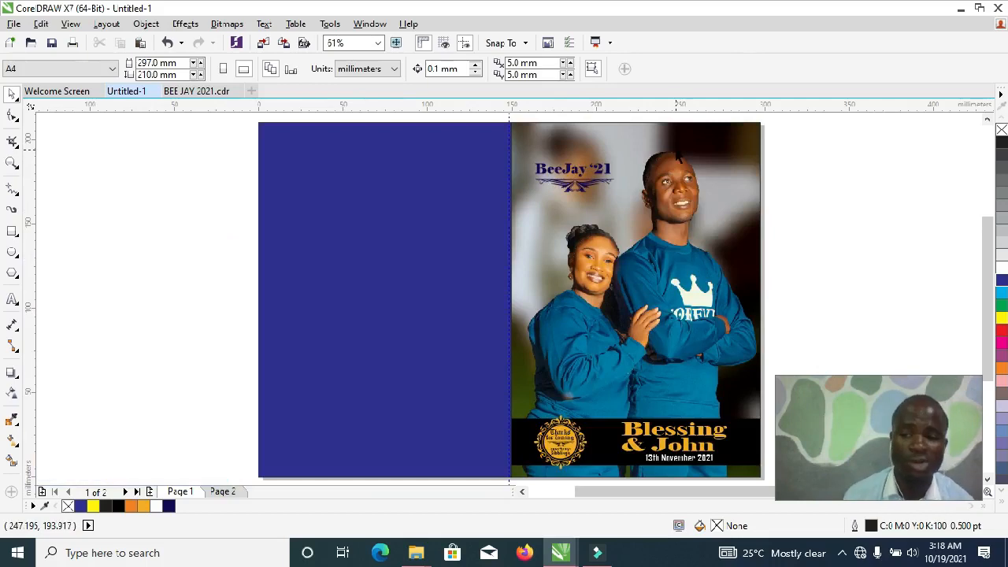
# Import the picture images (22) and place it on the blue half of the page, enlarged to about 70 by 52.5 mm
pyautogui.rightClick(835, 188)
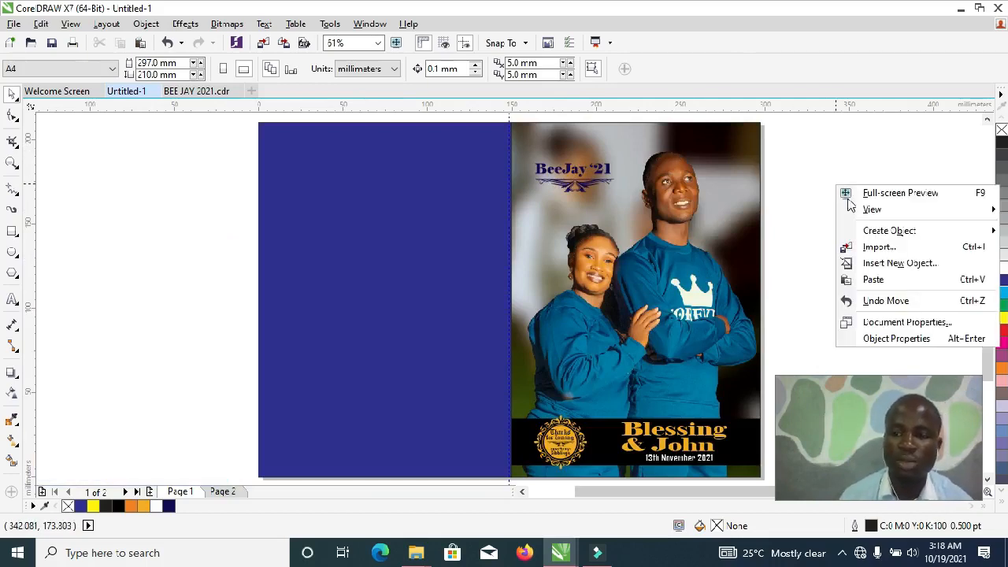
pyautogui.click(880, 247)
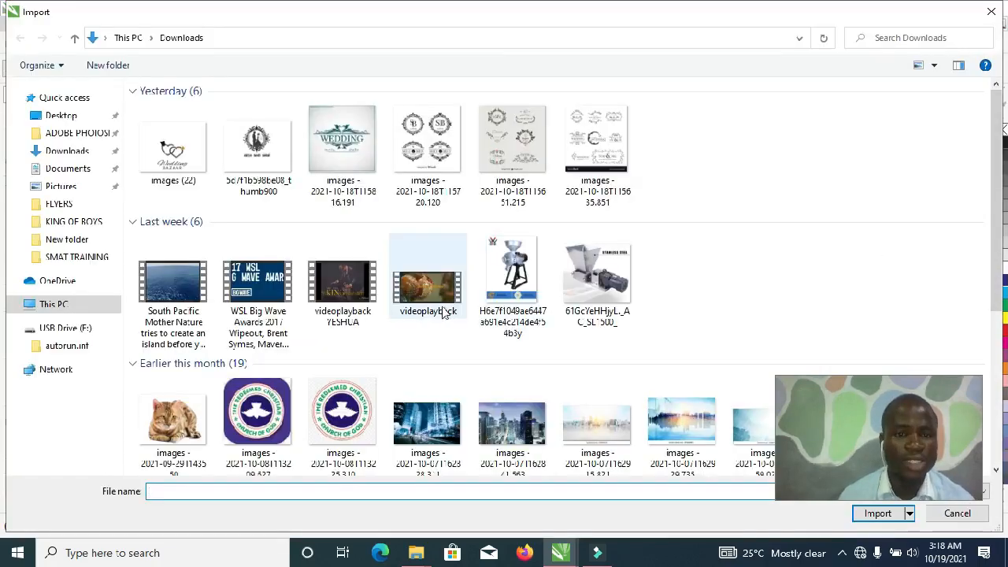
pyautogui.click(173, 147)
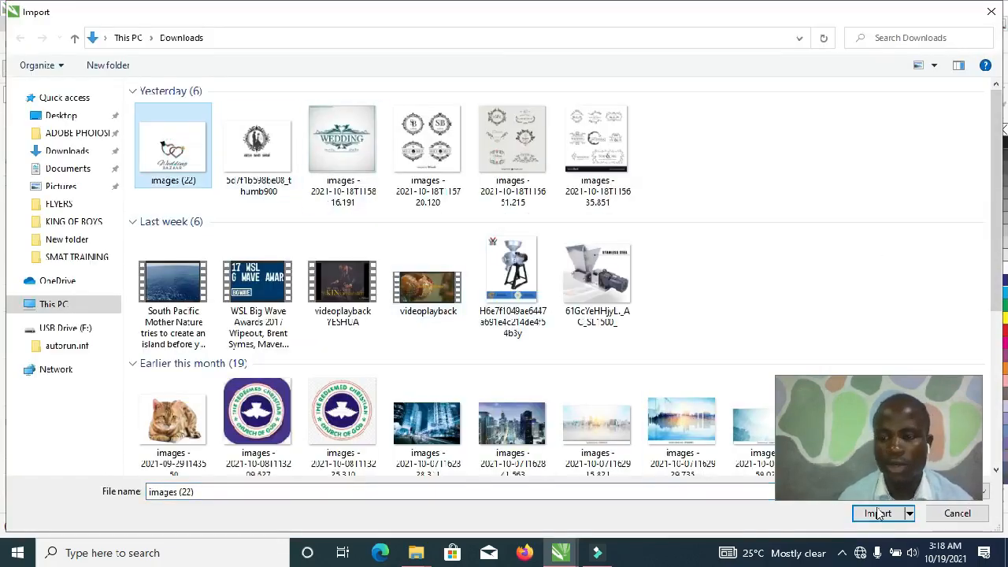
pyautogui.click(878, 514)
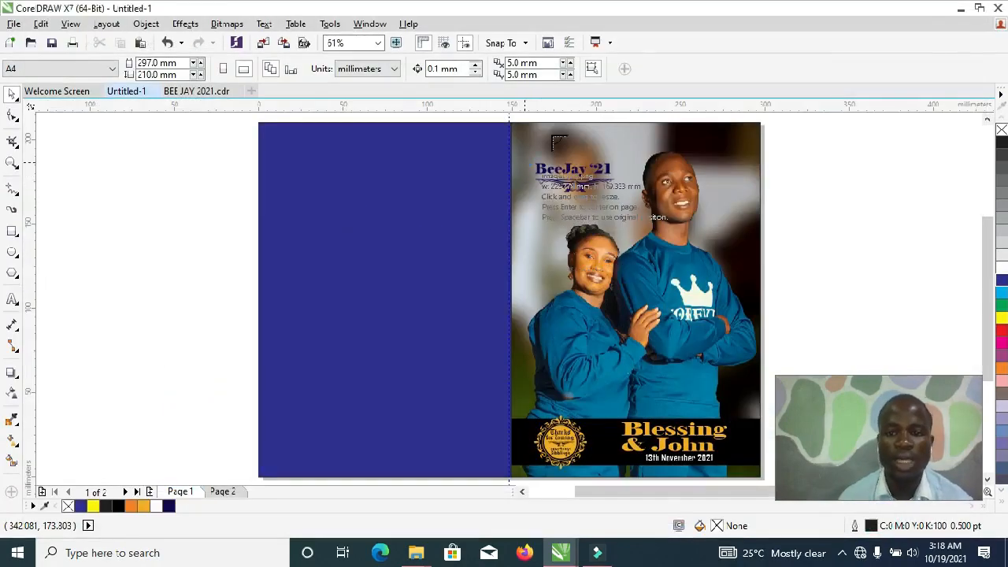
pyautogui.scroll(5, 560, 138)
pyautogui.moveTo(484, 124); pyautogui.dragTo(654, 228)
pyautogui.scroll(-2, 626, 226)
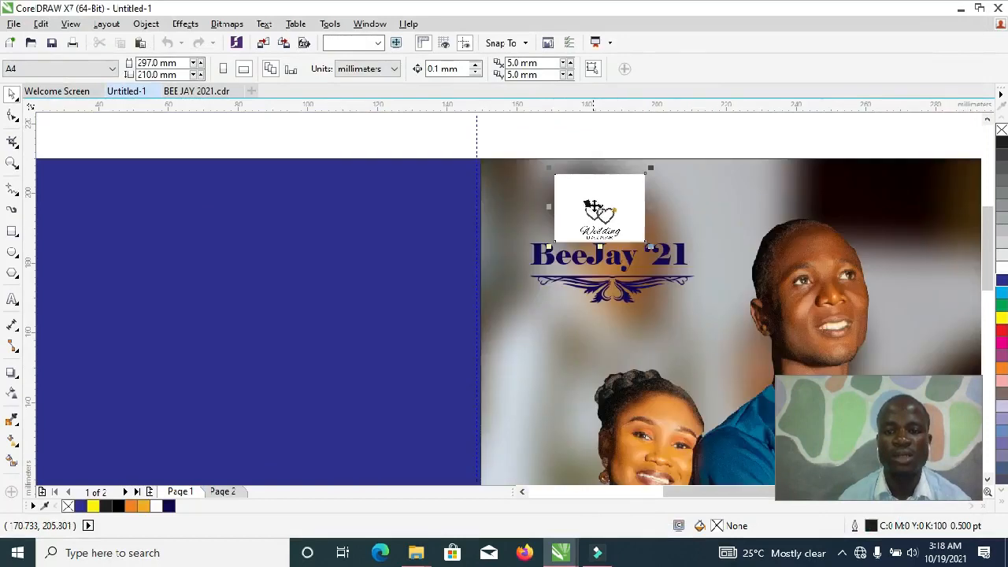
pyautogui.moveTo(590, 206); pyautogui.dragTo(356, 234)
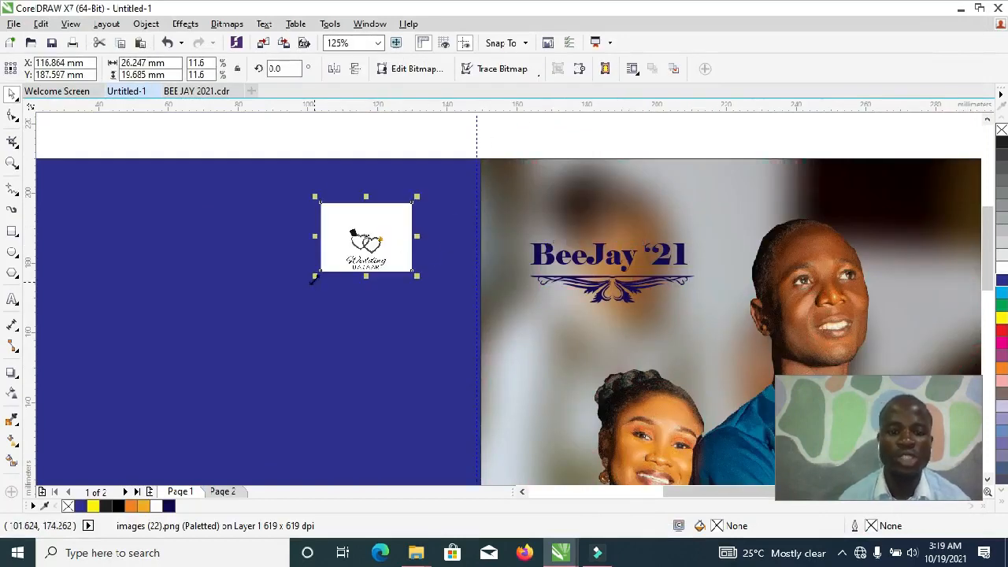
pyautogui.moveTo(314, 275)
pyautogui.mouseDown()
pyautogui.moveTo(198, 391)
pyautogui.moveTo(320, 355)
pyautogui.moveTo(162, 390)
pyautogui.mouseUp()
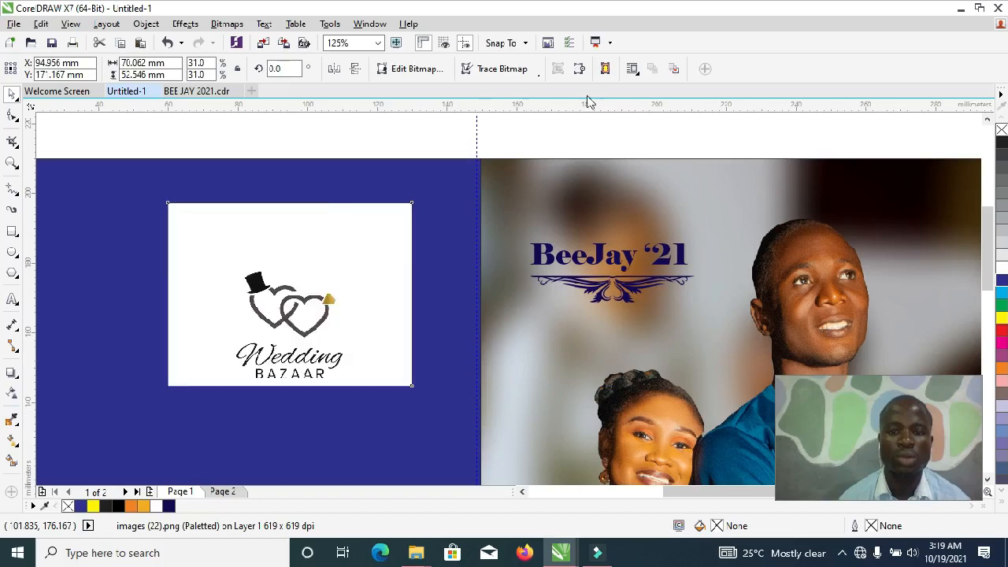
# Trace the Wedding Bazaar bitmap, pull the trace off it and delete the original bitmap
pyautogui.click(529, 72)
pyautogui.click(521, 85)
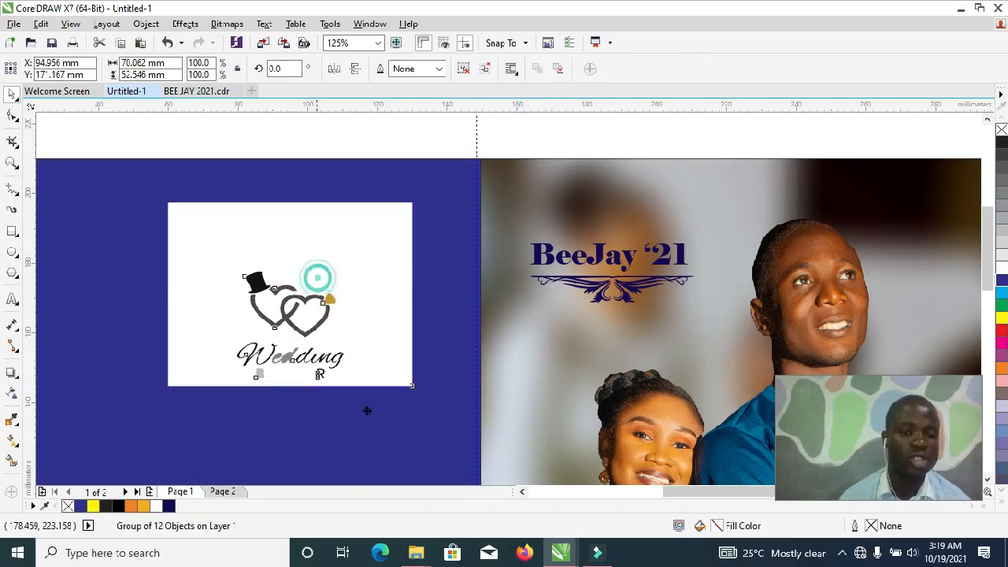
pyautogui.moveTo(314, 277); pyautogui.dragTo(400, 371)
pyautogui.click(328, 234)
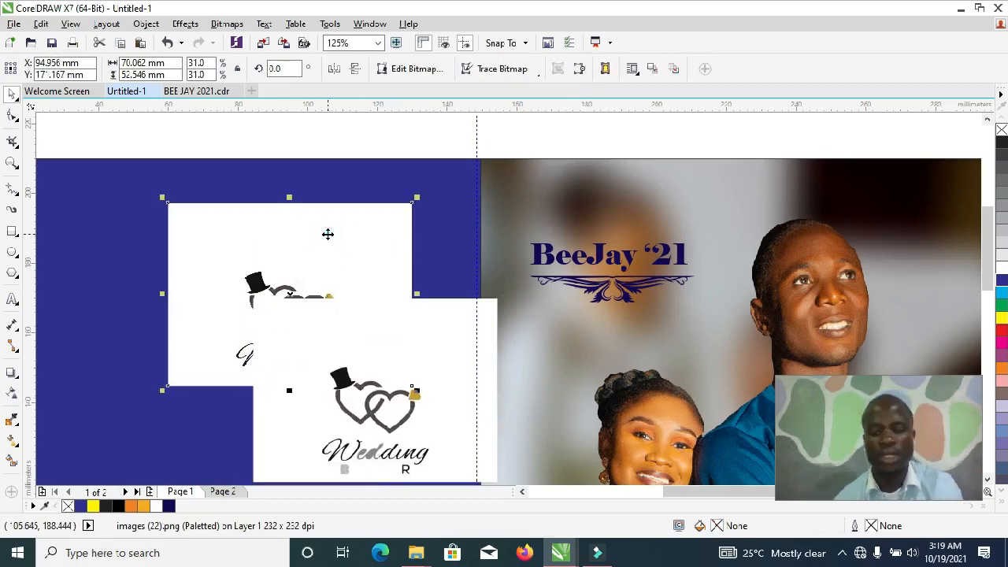
pyautogui.press('Delete')
# Move the traced hearts logo fully onto the blue half and ungroup it
pyautogui.moveTo(329, 349); pyautogui.dragTo(228, 268)
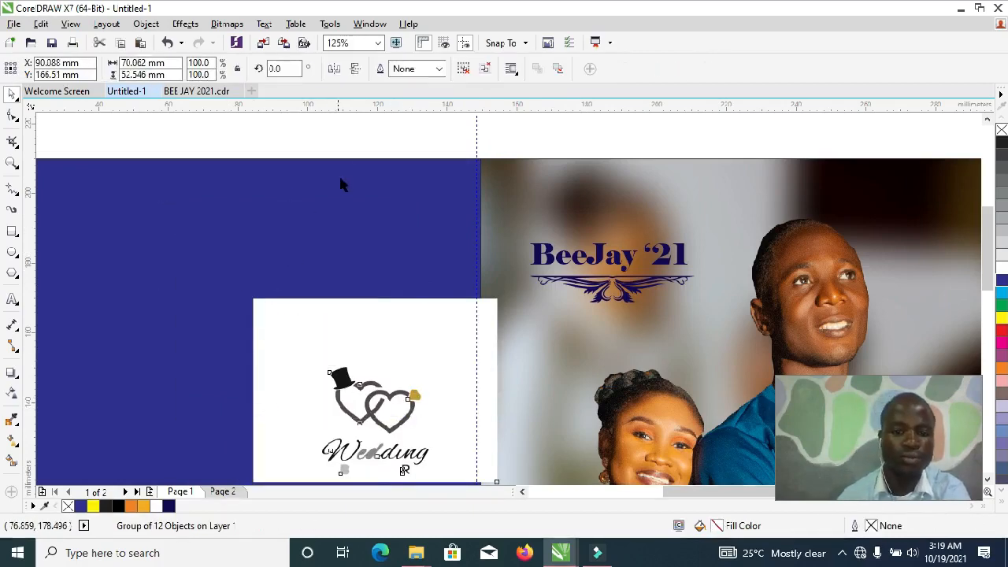
pyautogui.click(462, 69)
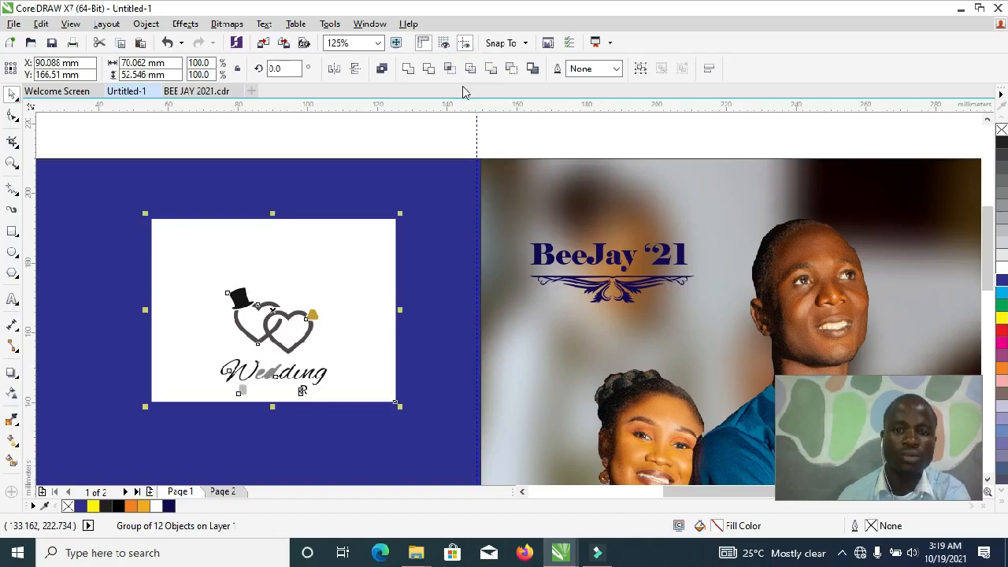
# Delete the white background and the Wedding lettering from the traced logo, leaving only the hearts with their hat and ornament
pyautogui.click(442, 135)
pyautogui.click(354, 240)
pyautogui.press('Delete')
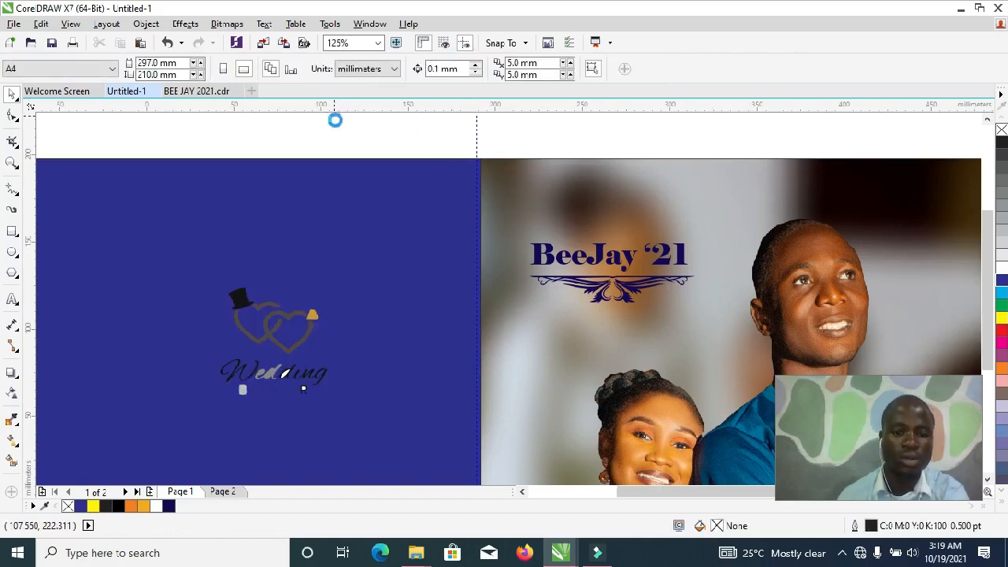
pyautogui.scroll(-3, 333, 119)
pyautogui.moveTo(136, 225); pyautogui.dragTo(360, 299)
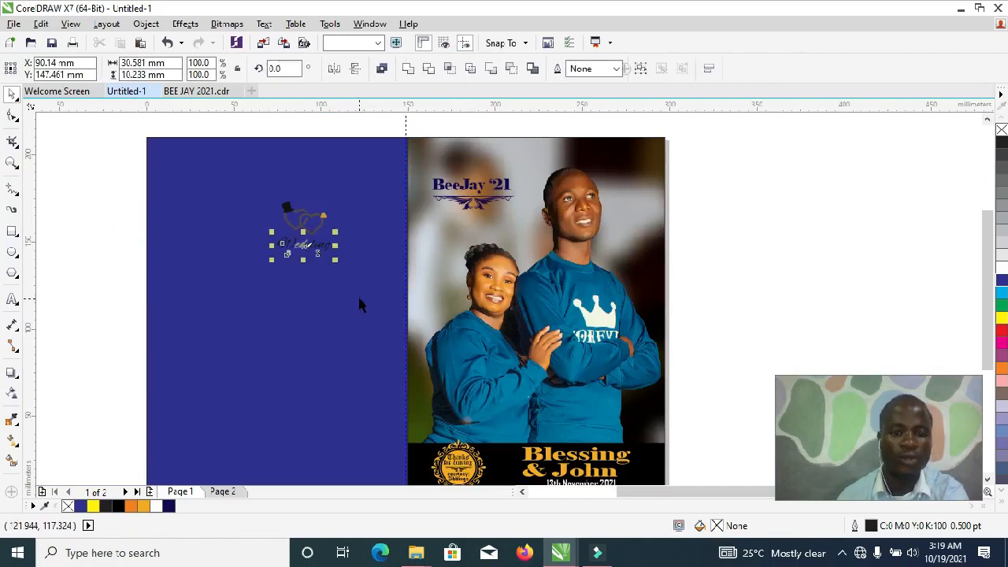
pyautogui.press('Delete')
# Move the hearts together with their hat and ornament onto the photo, just above the "BeeJay '21" title
pyautogui.moveTo(234, 122); pyautogui.dragTo(342, 262)
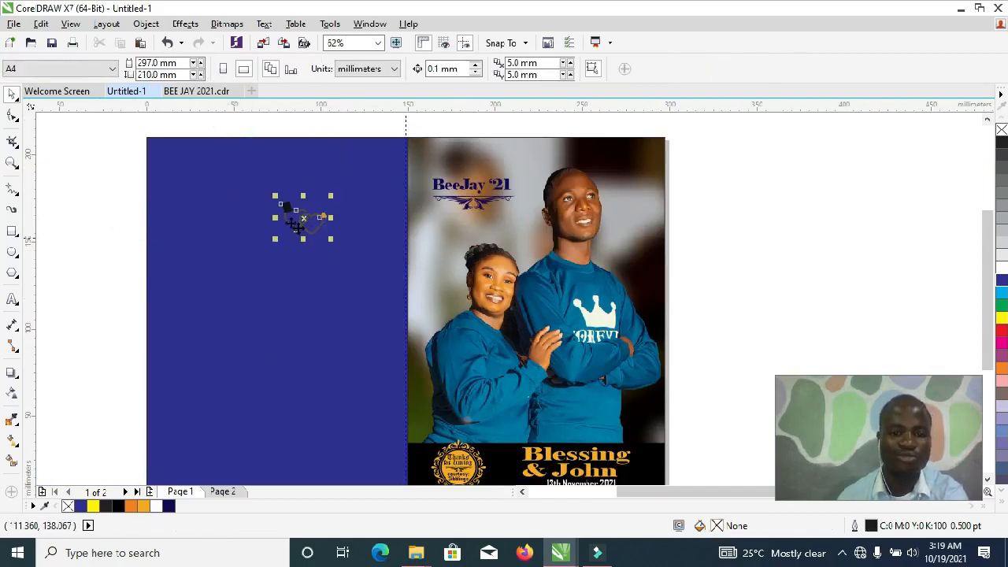
pyautogui.moveTo(305, 219); pyautogui.dragTo(467, 169)
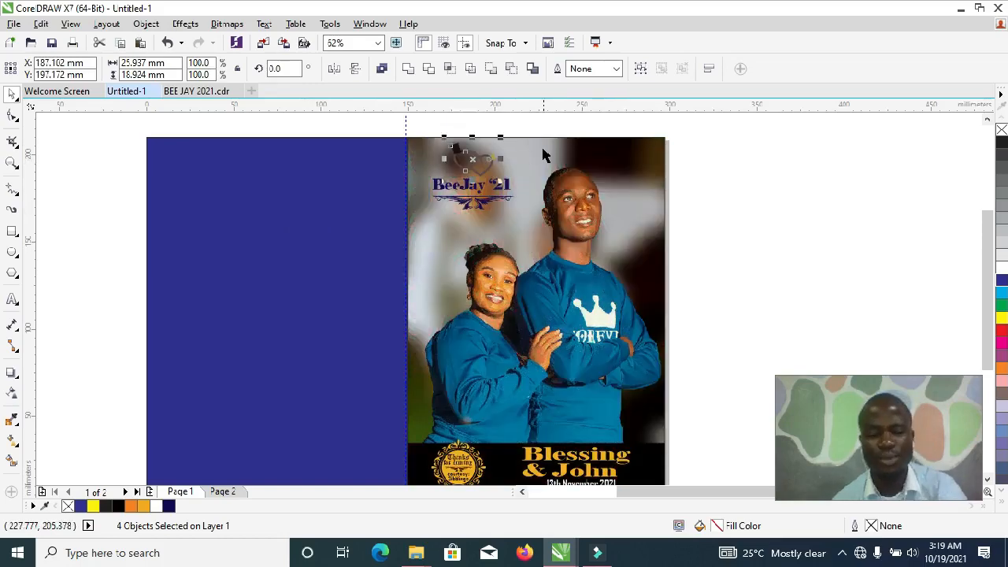
pyautogui.scroll(-1, 543, 151)
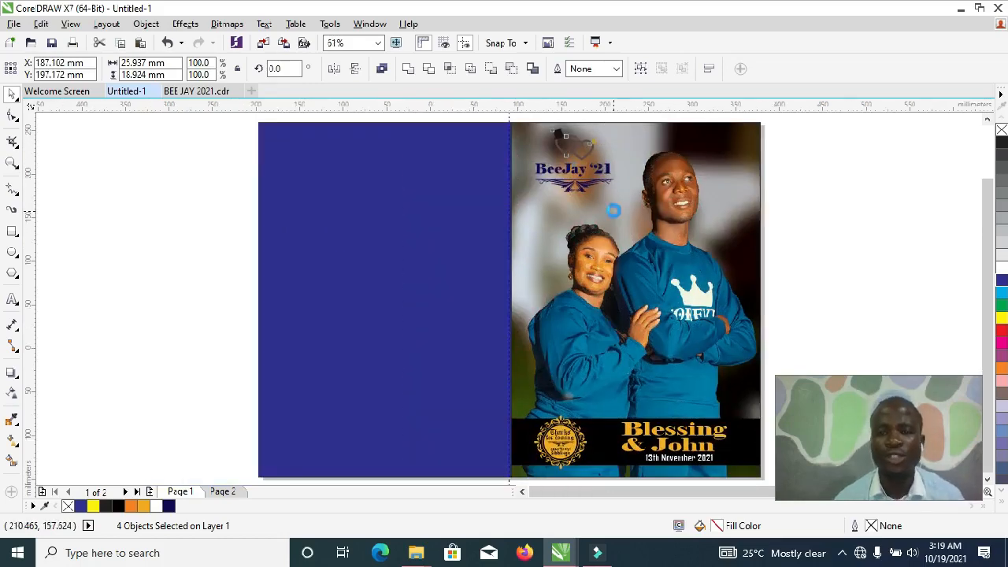
pyautogui.scroll(-2, 575, 138)
pyautogui.scroll(2, 597, 161)
# Group the two heart outlines and fill them cyan (C:100 M:0 Y:0 K:0), and fill the top hat black
pyautogui.scroll(4, 597, 171)
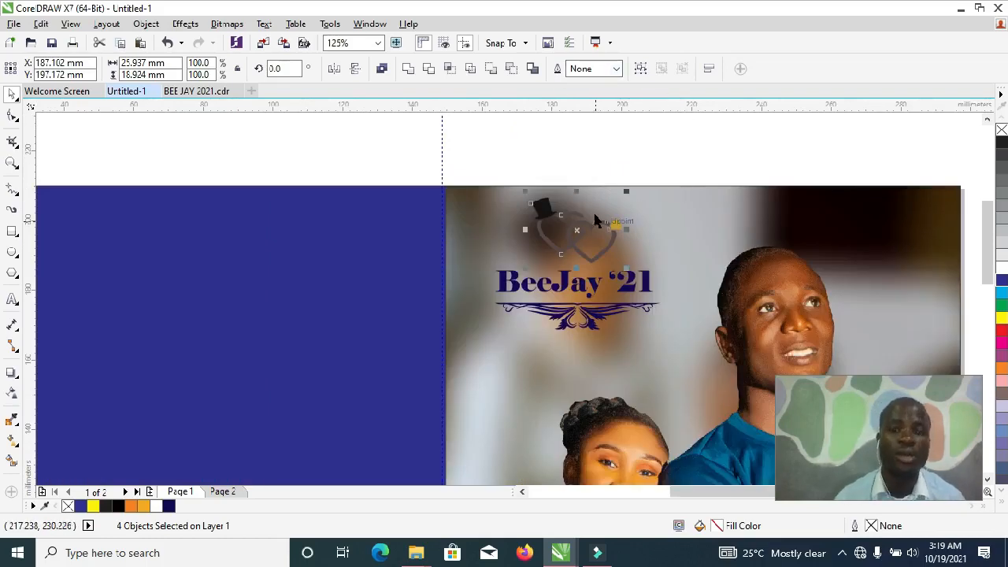
pyautogui.scroll(2, 596, 221)
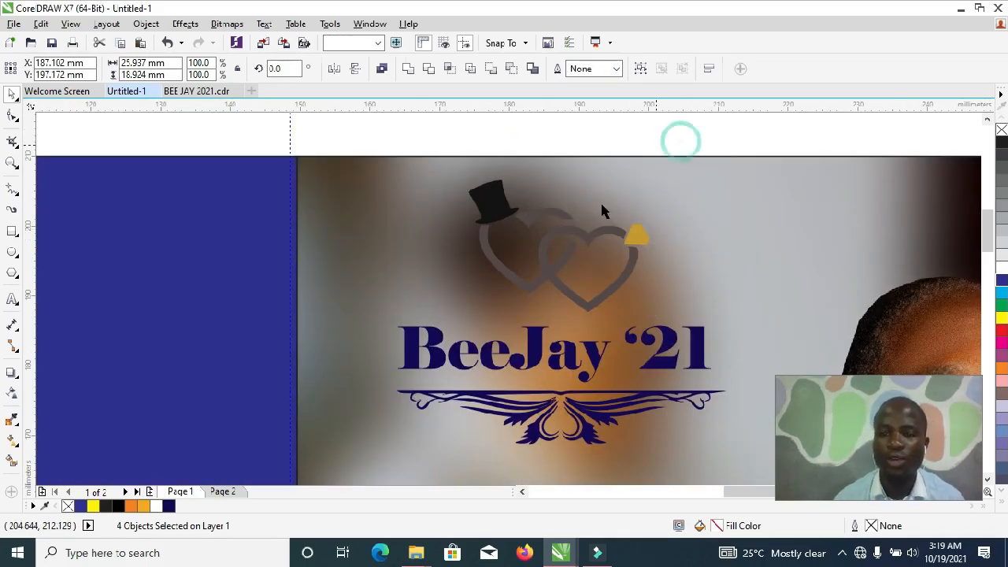
pyautogui.click(600, 211)
pyautogui.click(557, 238)
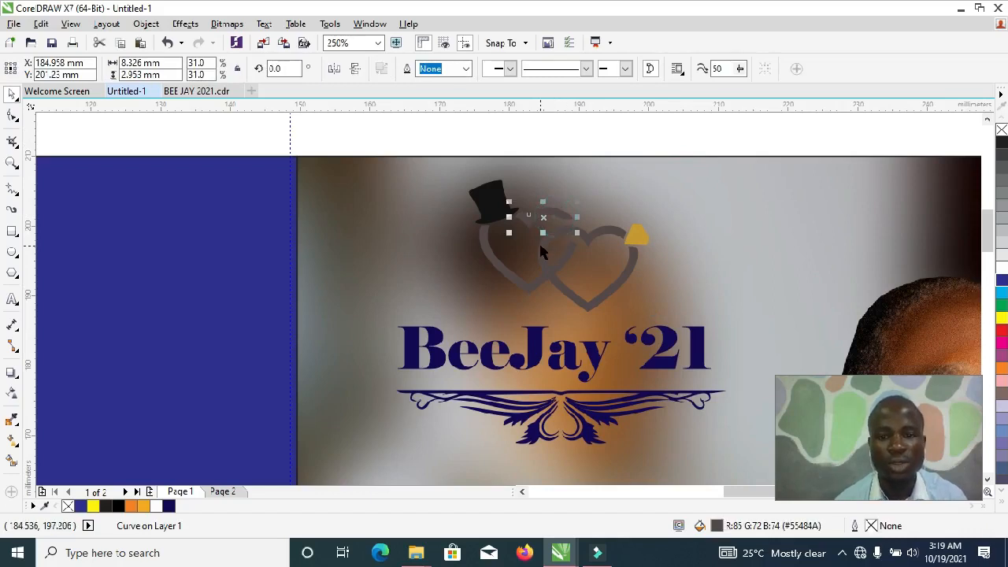
pyautogui.keyDown('shift'); pyautogui.click(540, 245); pyautogui.keyUp('shift')
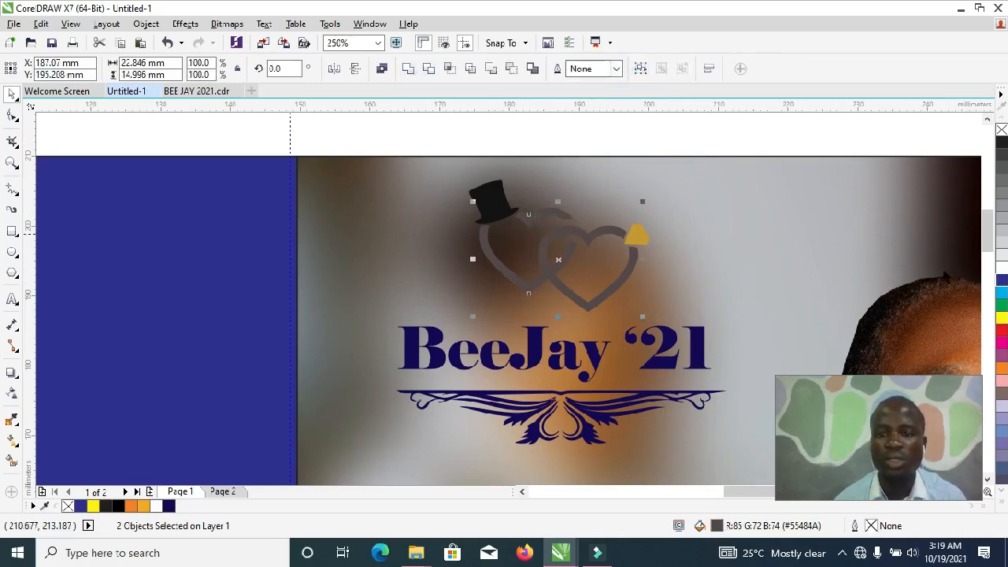
pyautogui.click(640, 68)
pyautogui.click(1001, 292)
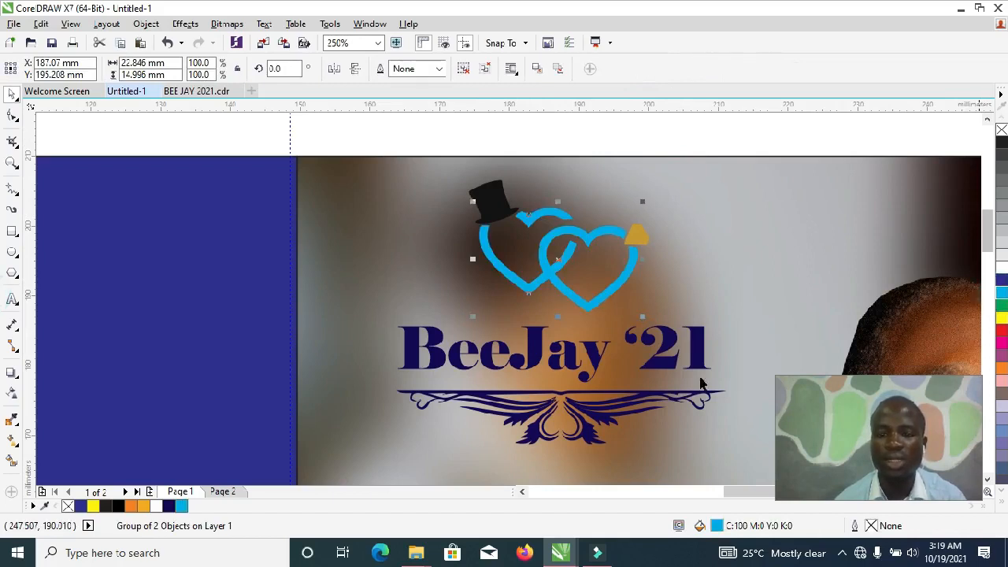
pyautogui.click(489, 194)
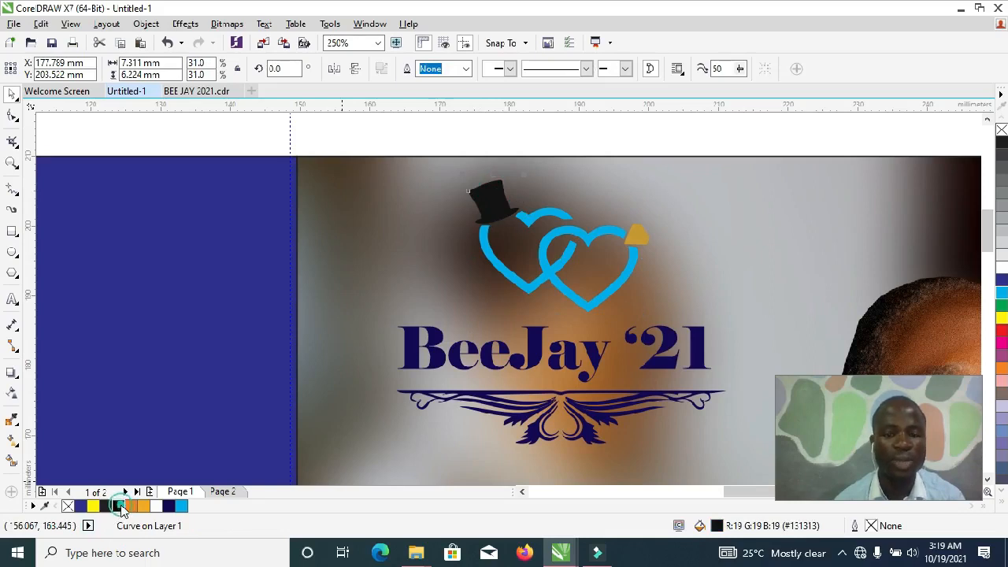
# Try light grey fills on the small ornament at the edge of the second heart and undo them
pyautogui.click(637, 235)
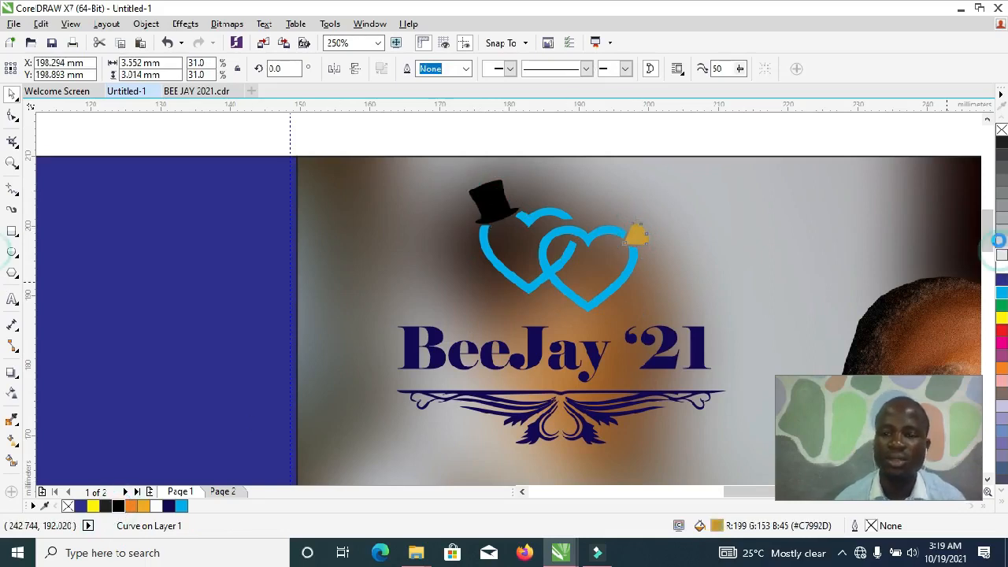
pyautogui.click(1000, 250)
pyautogui.click(1000, 240)
pyautogui.hotkey('ctrl', 'z')
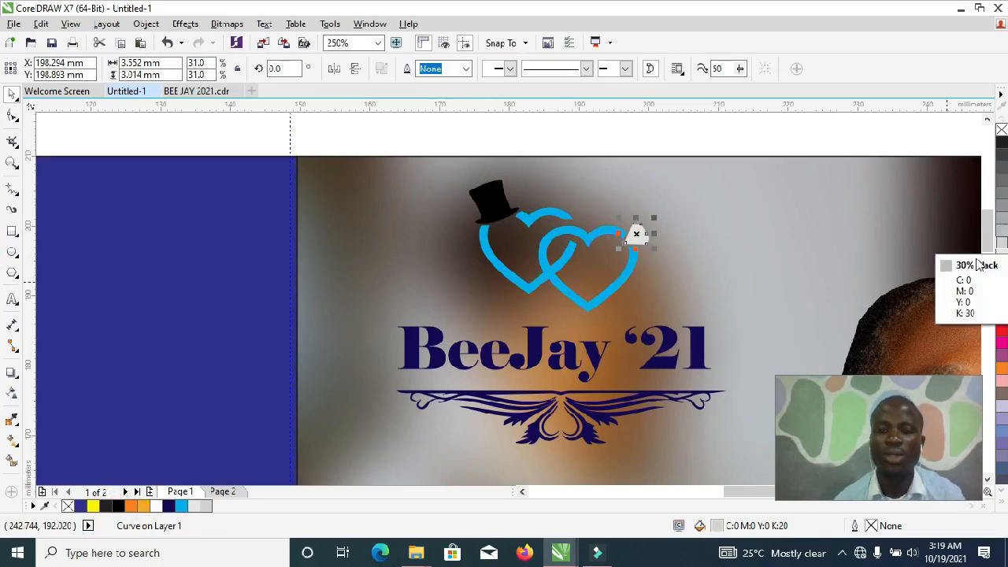
pyautogui.hotkey('ctrl', 'z')
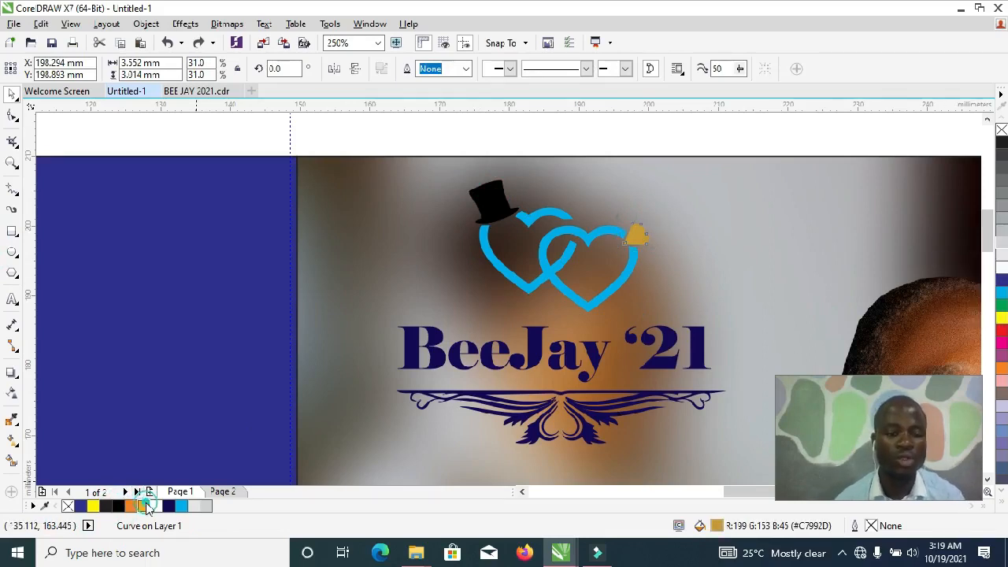
# Fill the small ornament golden yellow (C3 M36 Y100 K0) and group it with the hearts and top hat
pyautogui.click(142, 506)
pyautogui.scroll(-2, 453, 230)
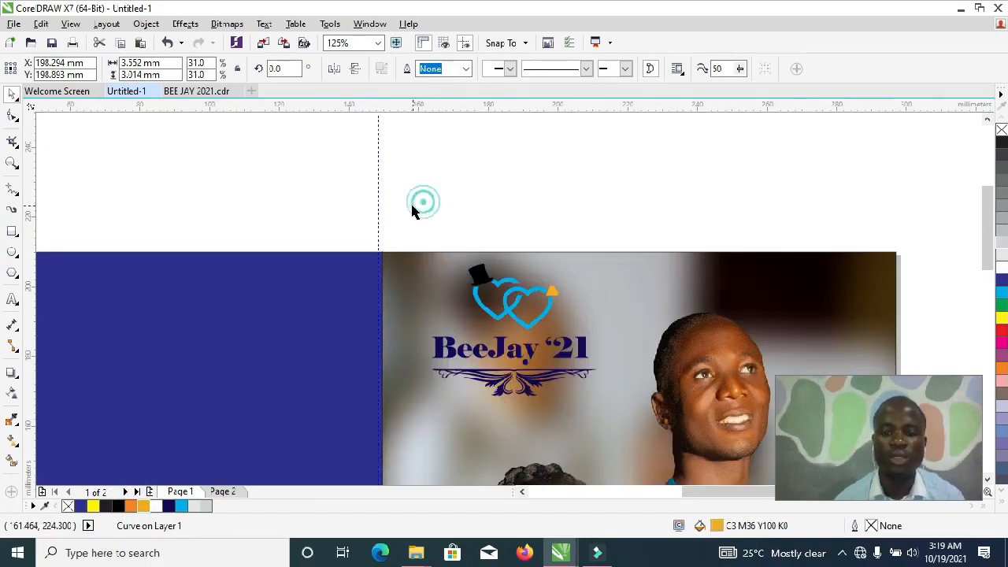
pyautogui.moveTo(414, 203); pyautogui.dragTo(579, 344)
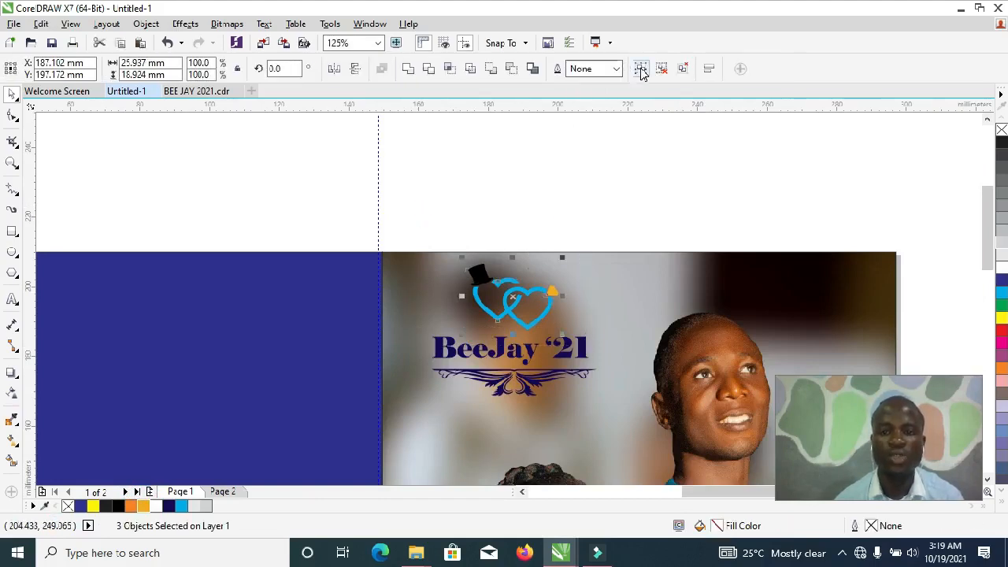
pyautogui.hotkey('ctrl', 'g')
# Move the grouped hearts logo slightly down and left, closer to the "BeeJay '21" title, and deselect it
pyautogui.moveTo(516, 295)
pyautogui.mouseDown()
pyautogui.moveTo(500, 304)
pyautogui.moveTo(508, 302)
pyautogui.mouseUp()
pyautogui.scroll(-3, 526, 236)
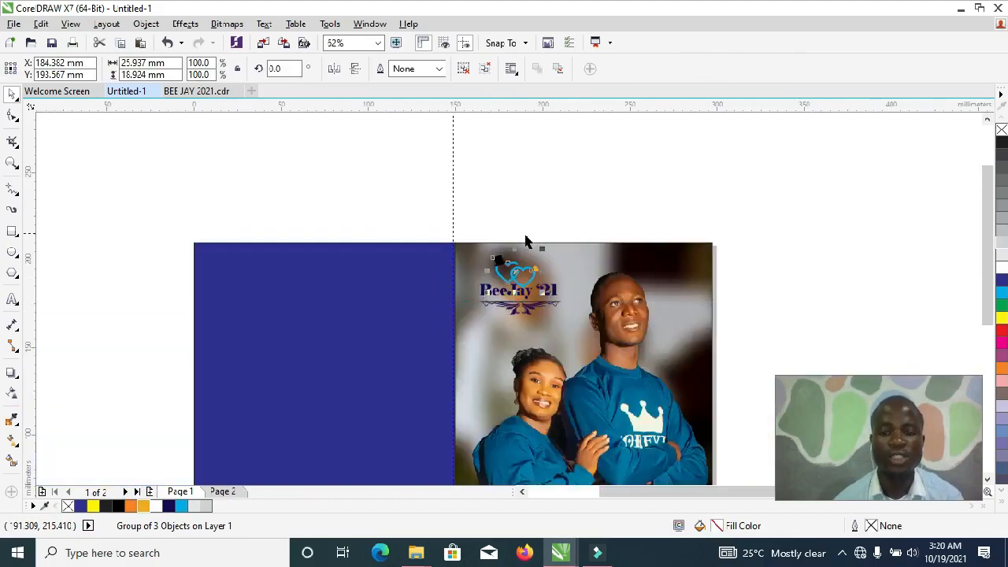
pyautogui.click(787, 256)
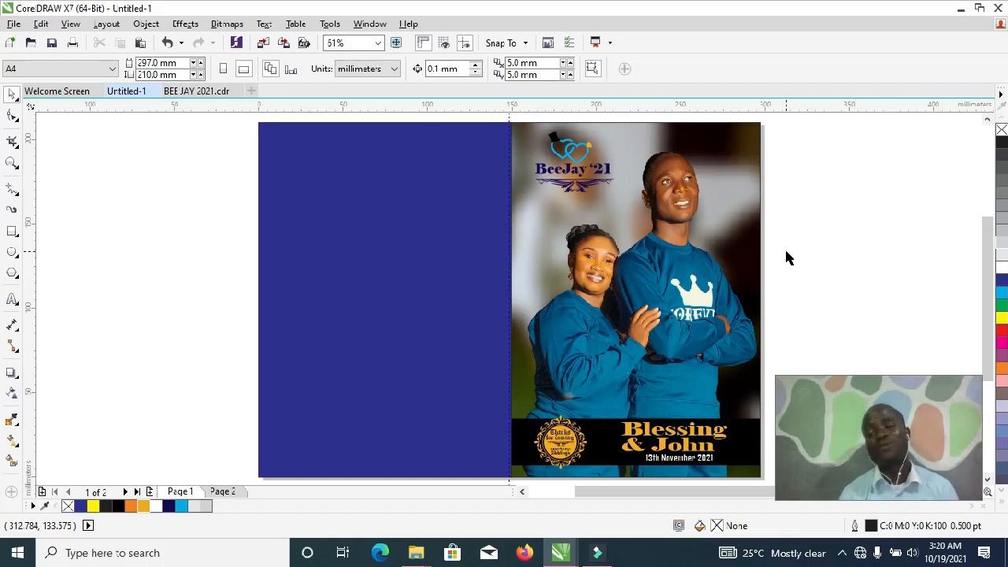
# Remove the outline of the PowerClip rectangle that holds the couple's main photo and deselect it
pyautogui.click(748, 250)
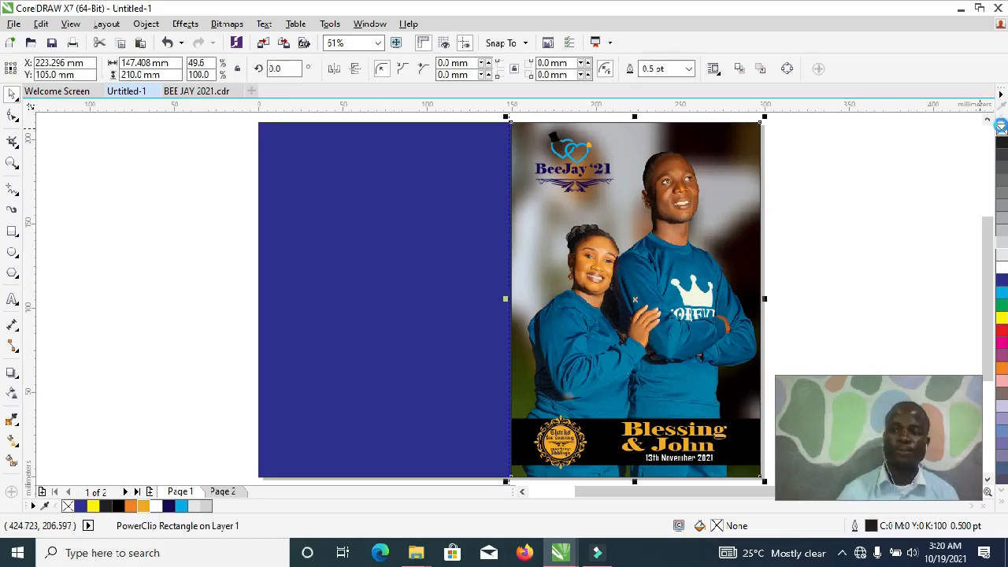
pyautogui.rightClick(1000, 129)
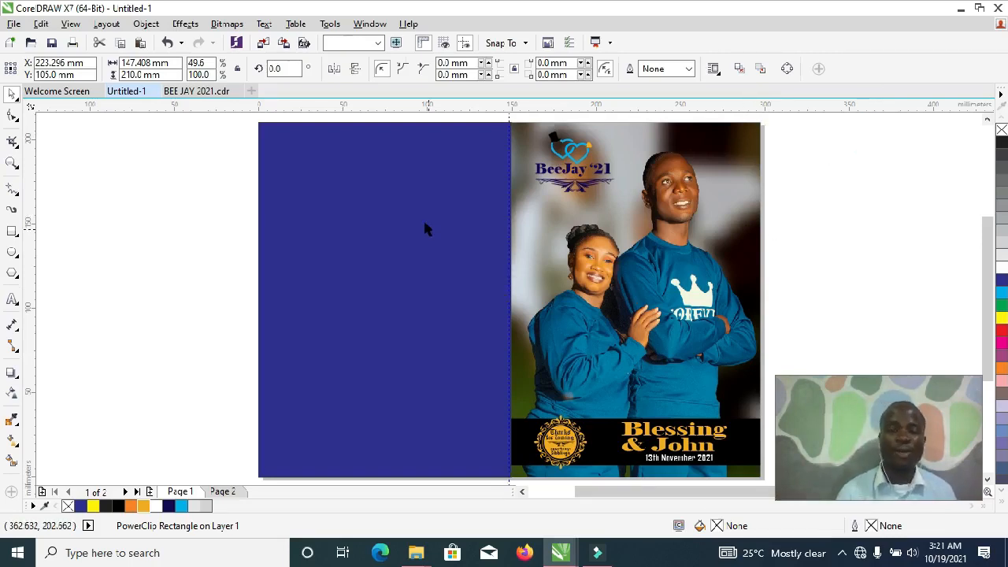
pyautogui.press('Escape')
pyautogui.rightClick(151, 193)
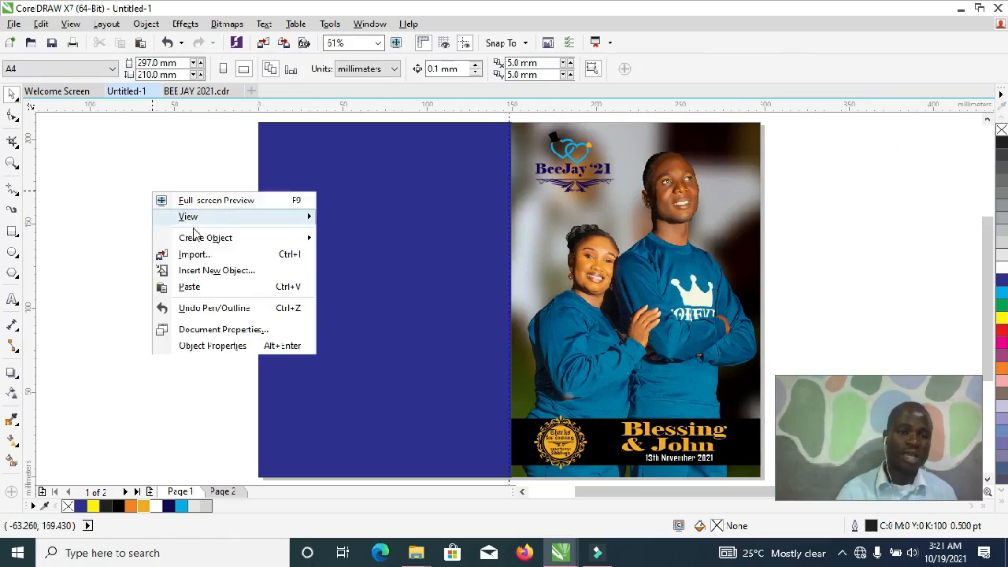
pyautogui.click(196, 259)
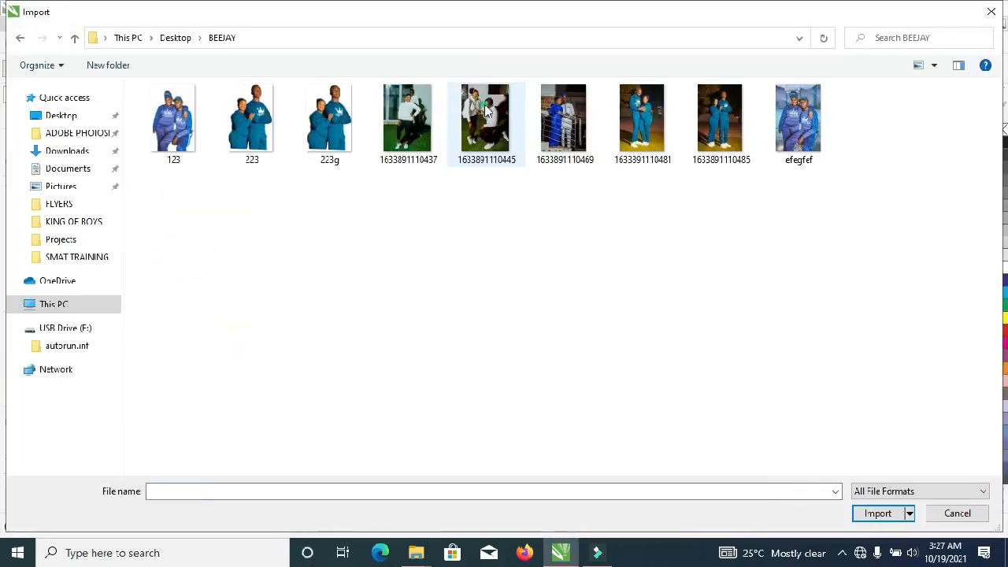
pyautogui.click(484, 120)
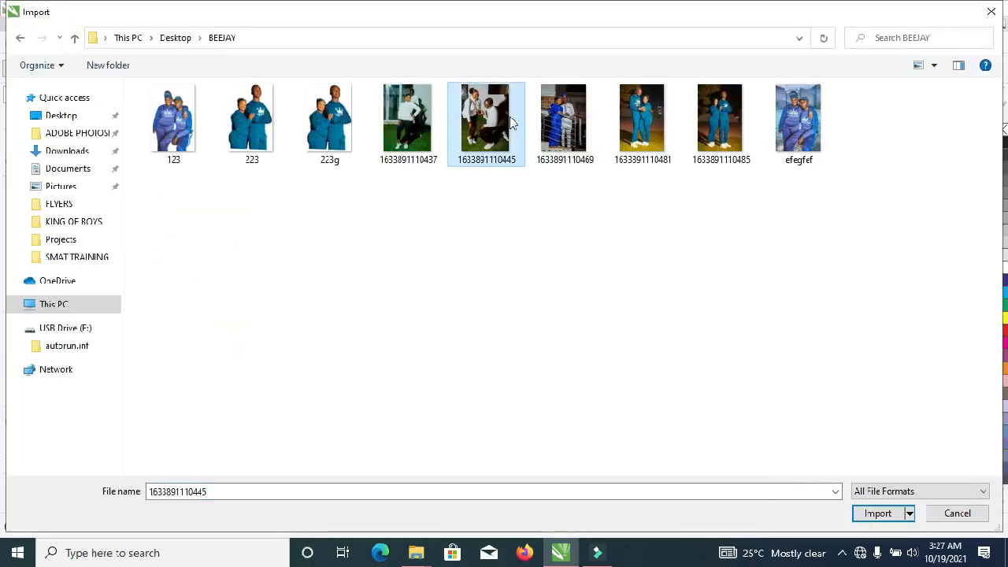
pyautogui.keyDown('ctrl'); pyautogui.click(557, 119); pyautogui.keyUp('ctrl')
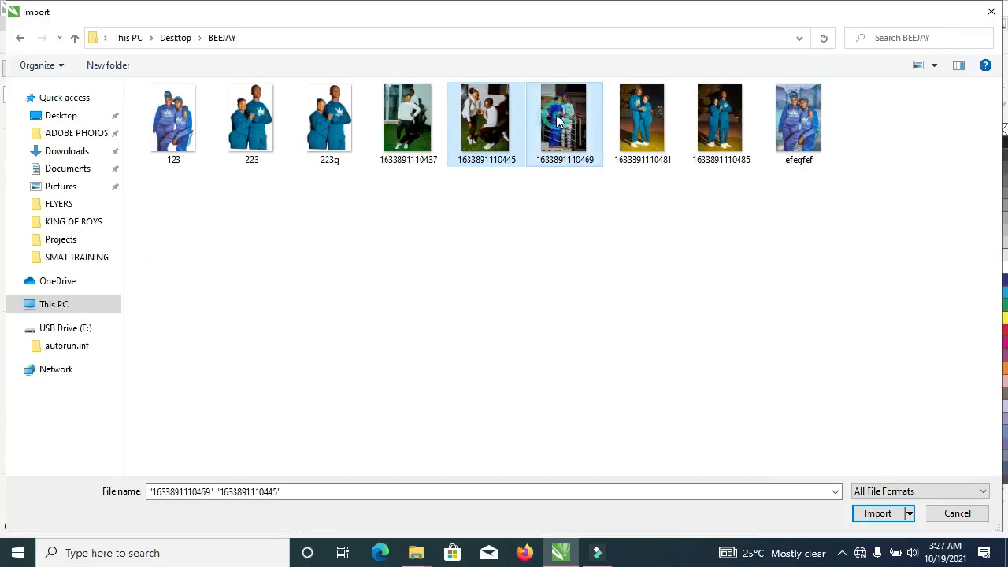
pyautogui.keyDown('ctrl'); pyautogui.click(637, 114); pyautogui.keyUp('ctrl')
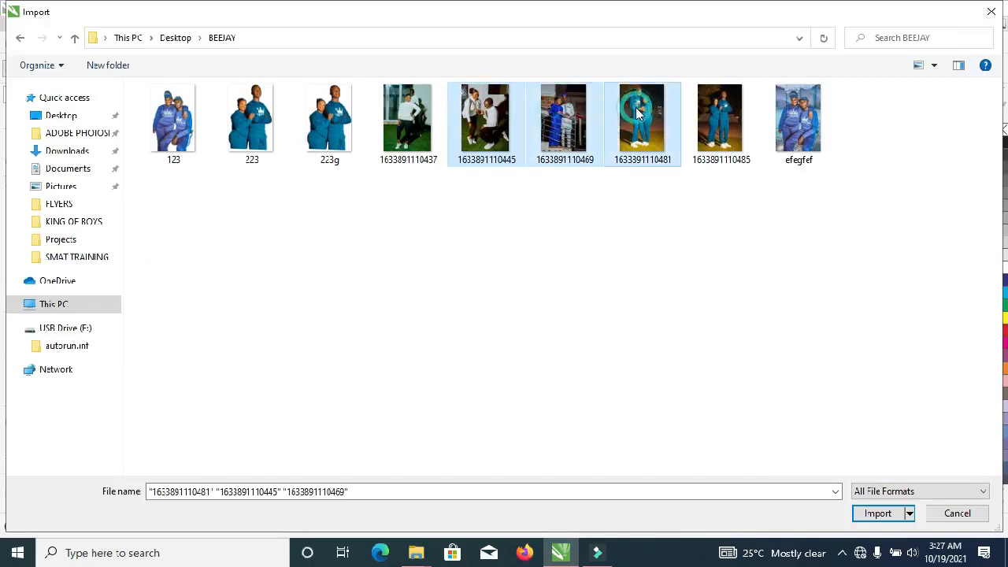
pyautogui.keyDown('ctrl'); pyautogui.click(808, 122); pyautogui.keyUp('ctrl')
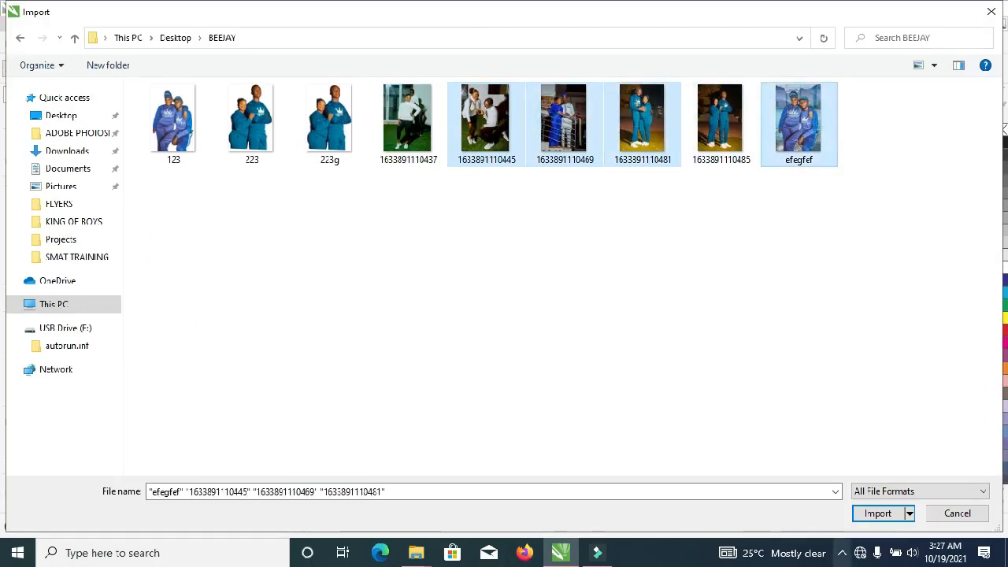
pyautogui.click(874, 513)
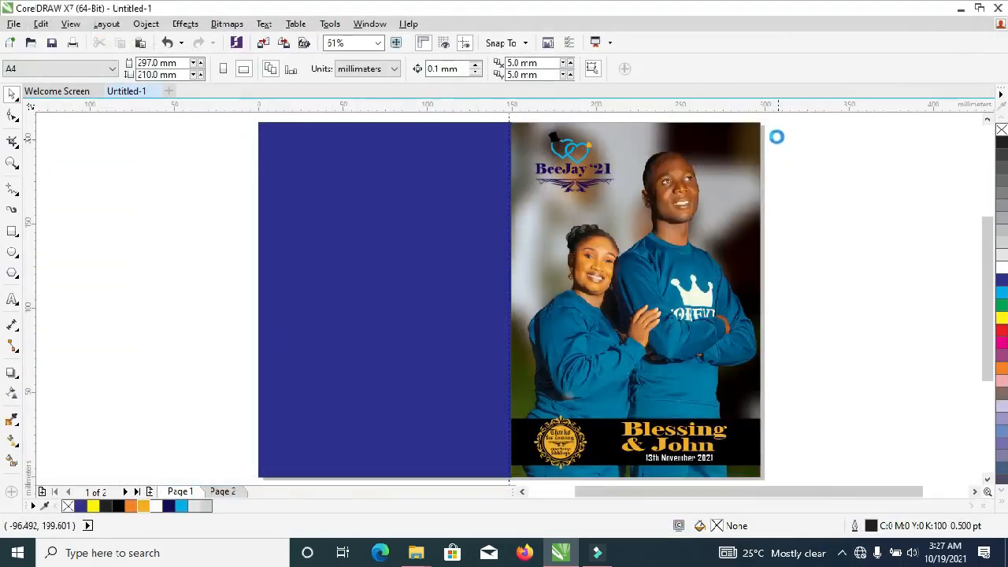
pyautogui.moveTo(776, 134); pyautogui.dragTo(898, 356)
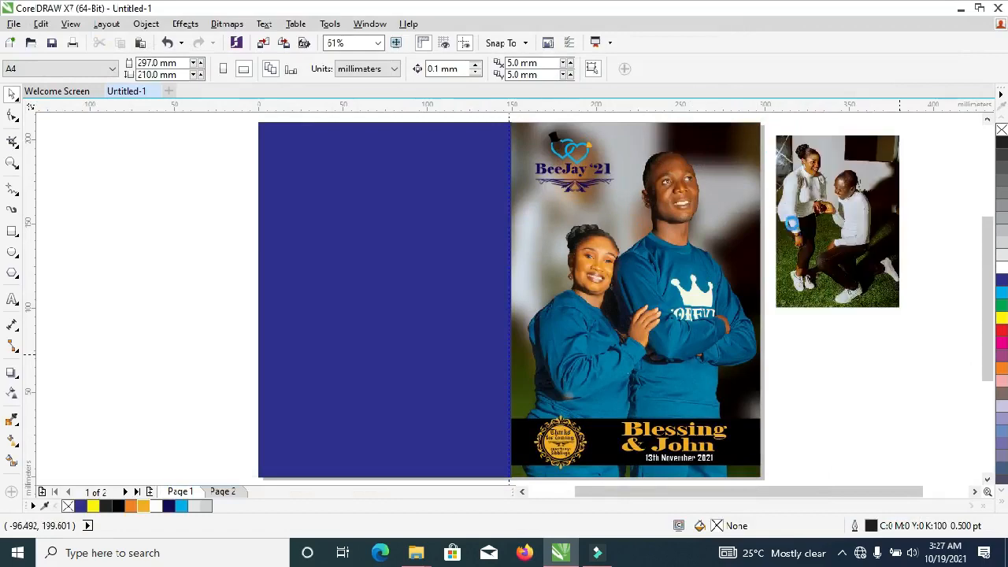
pyautogui.moveTo(814, 163); pyautogui.dragTo(108, 326)
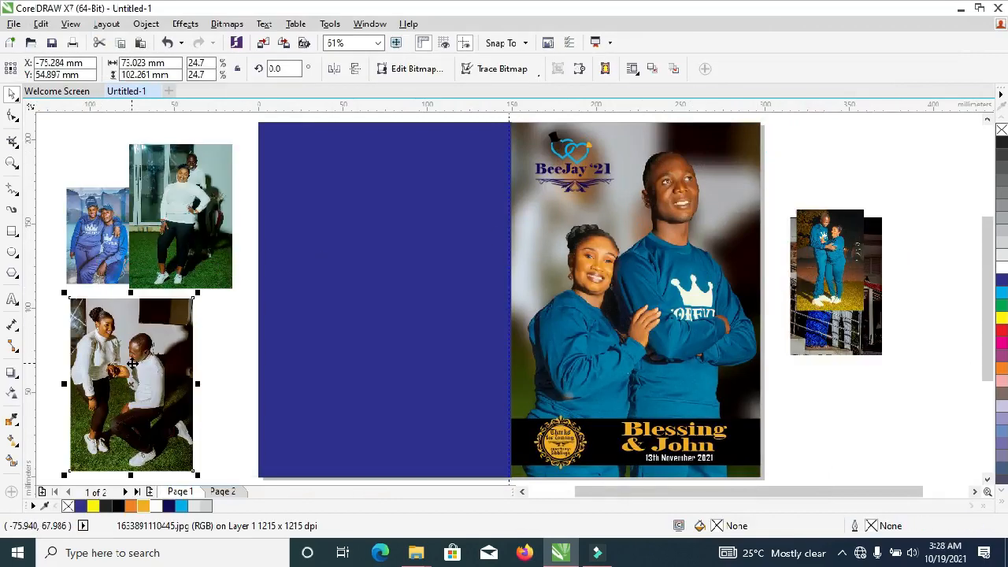
pyautogui.rightClick(126, 359)
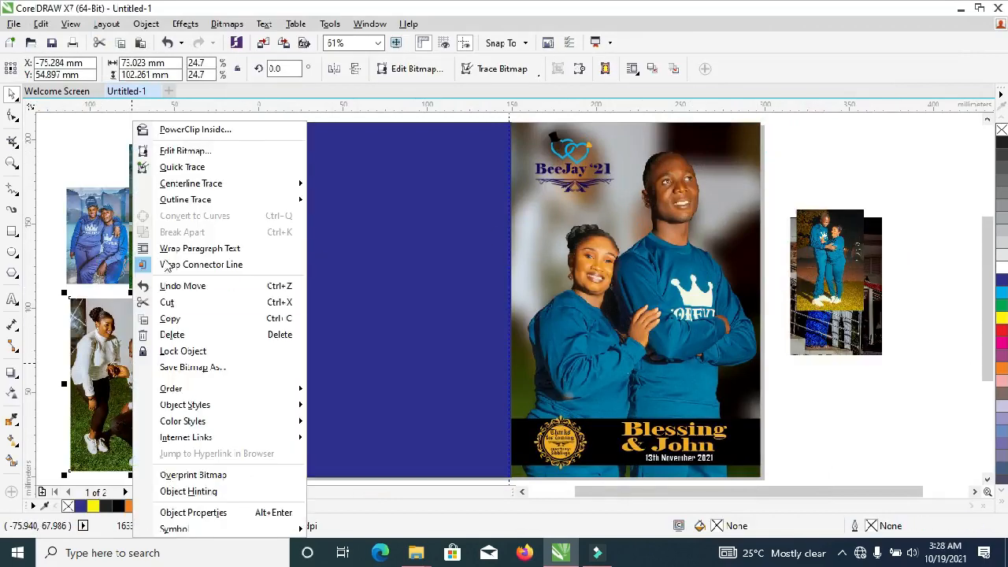
pyautogui.click(195, 130)
pyautogui.click(315, 168)
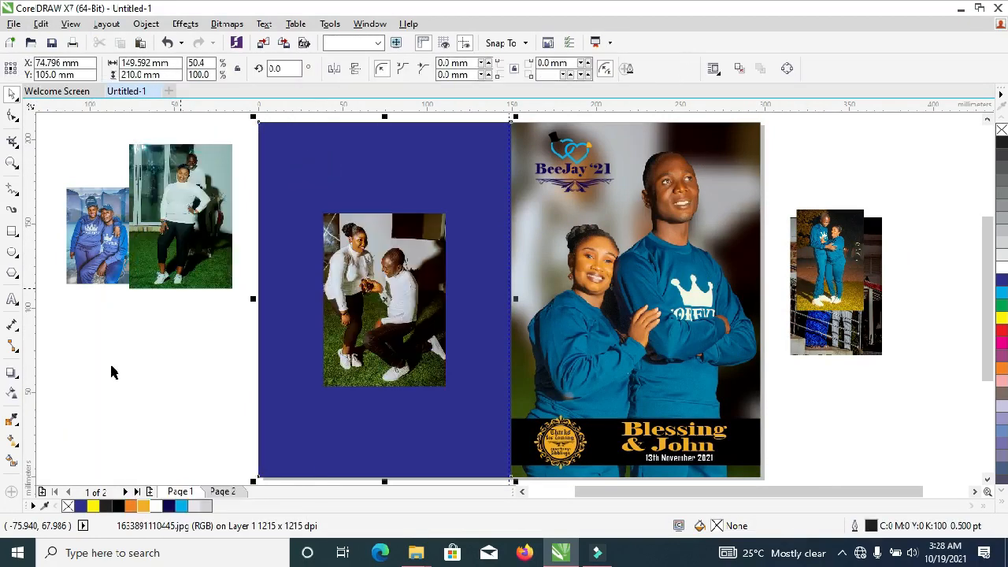
# Enlarge the clipped photo to about 157.7 by 220.8 mm so it covers the whole blue rectangle, and deselect it
pyautogui.click(404, 308)
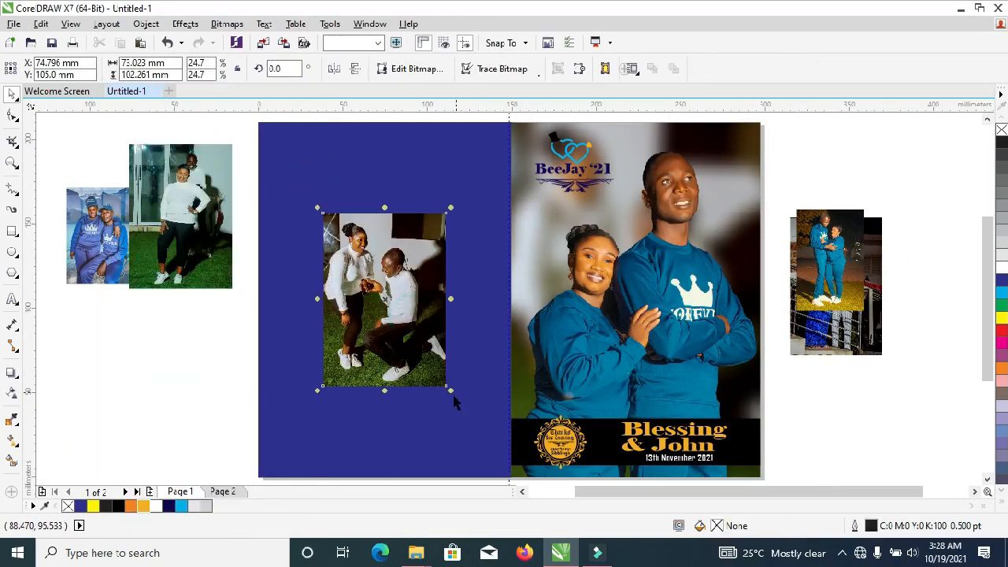
pyautogui.moveTo(451, 392); pyautogui.dragTo(521, 467)
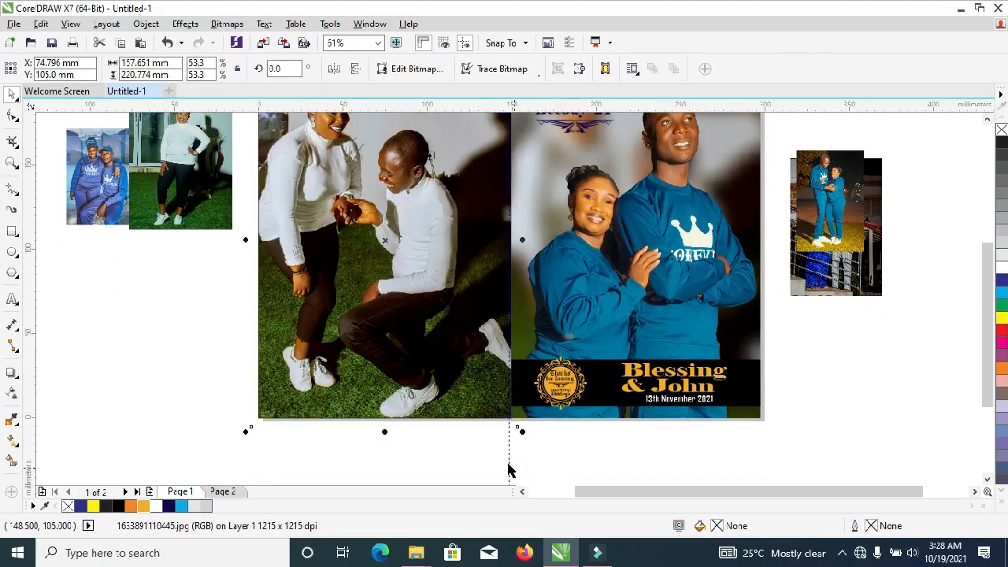
pyautogui.press('F4')
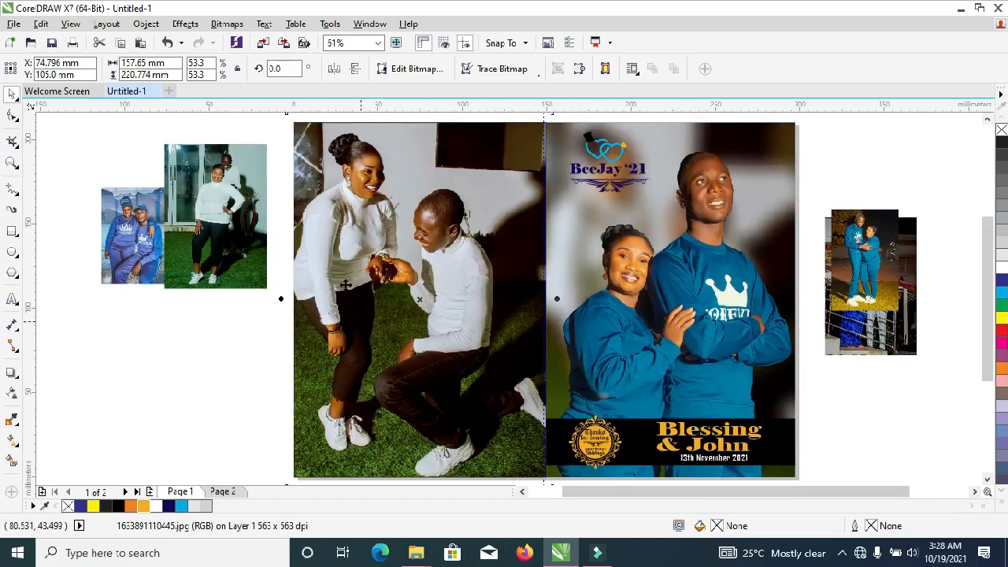
pyautogui.click(211, 378)
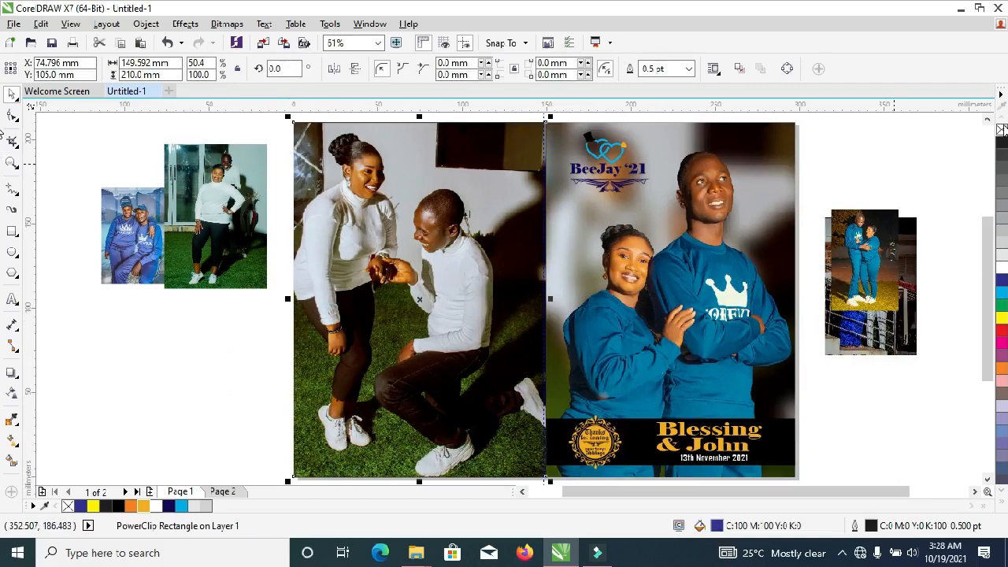
# Draw a circle about 48 mm in diameter over the lower part of the kneeling-couple photo and colour its outline white
pyautogui.click(916, 196)
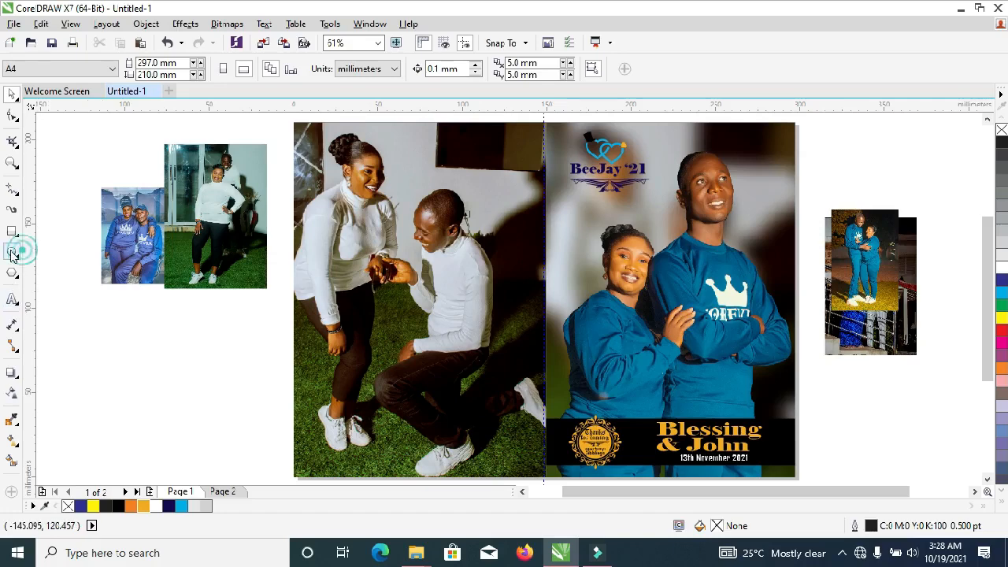
pyautogui.click(12, 252)
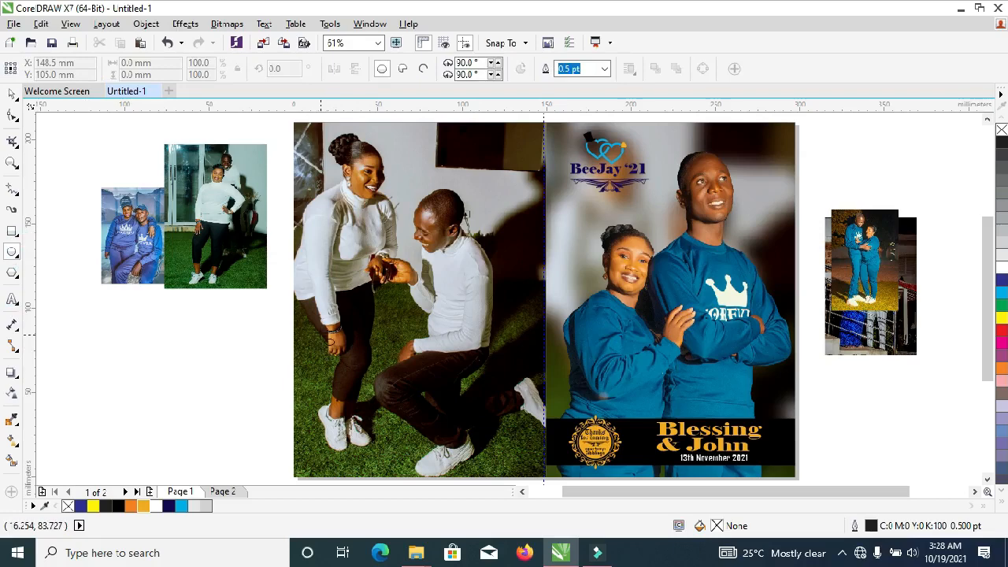
pyautogui.moveTo(311, 317)
pyautogui.mouseDown()
pyautogui.moveTo(346, 380)
pyautogui.moveTo(371, 384)
pyautogui.moveTo(371, 399)
pyautogui.mouseUp()
pyautogui.press('space')
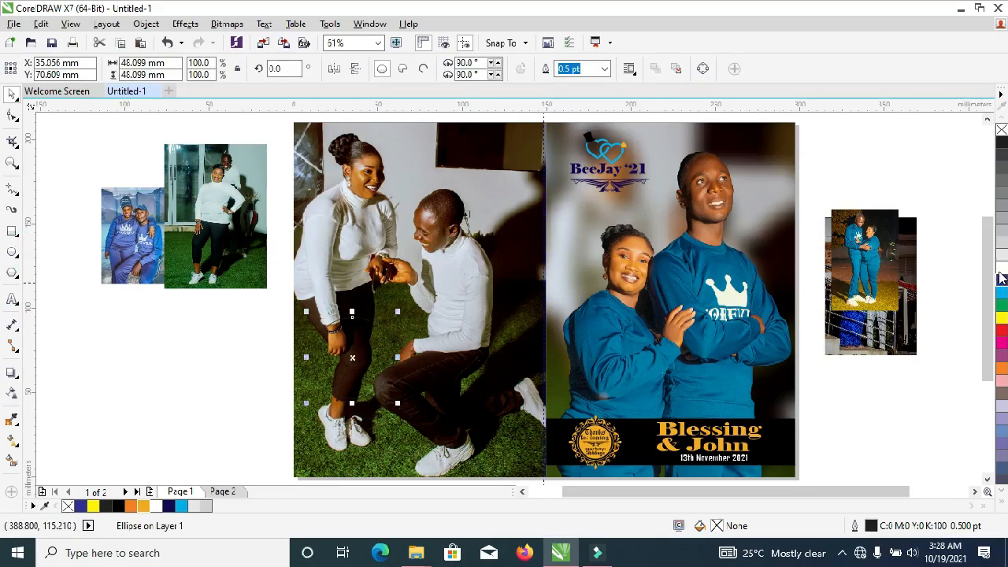
pyautogui.rightClick(998, 266)
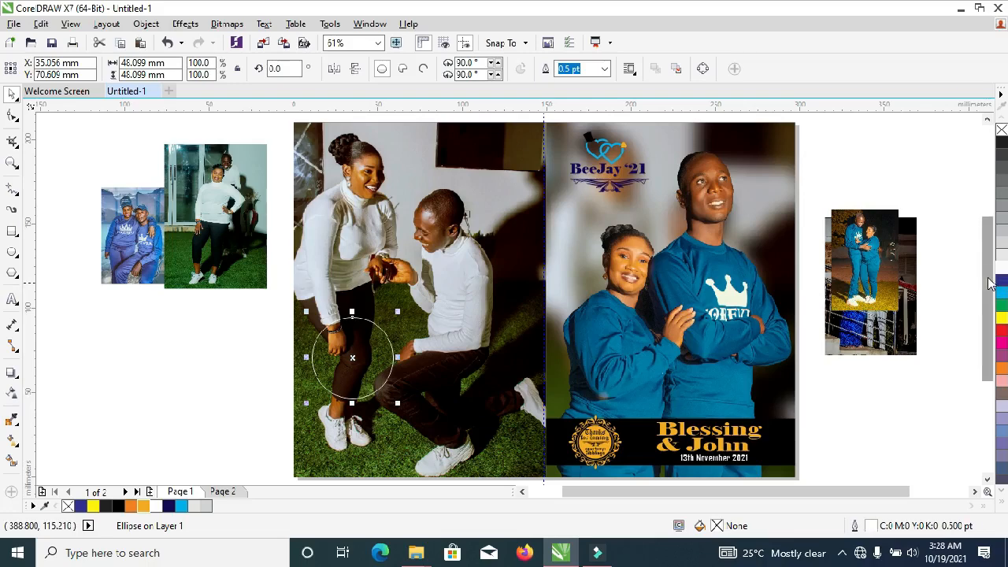
# Set the circle's outline width to 4 pt, with Behind fill and Scale with object enabled
pyautogui.press('F12')
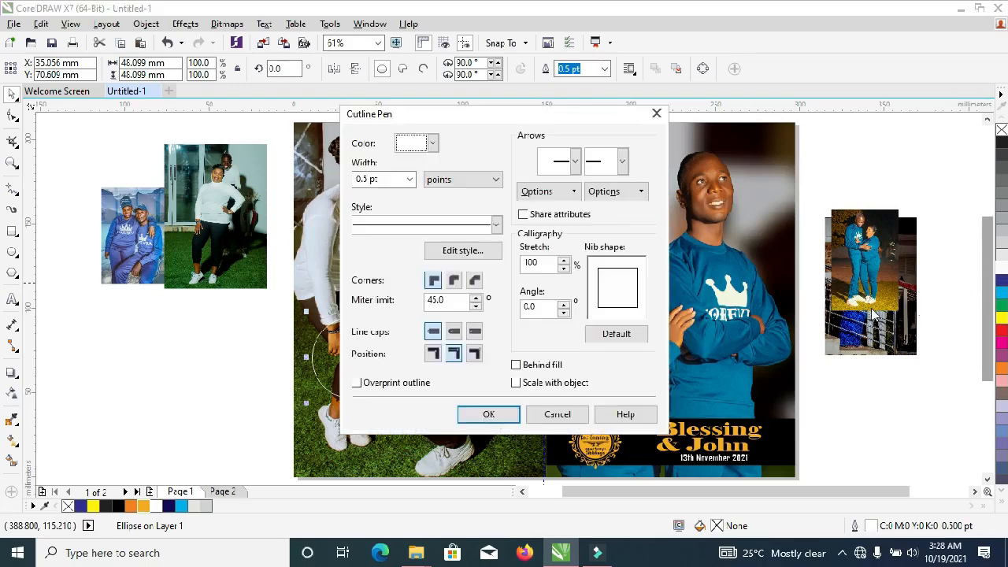
pyautogui.click(409, 179)
pyautogui.click(370, 303)
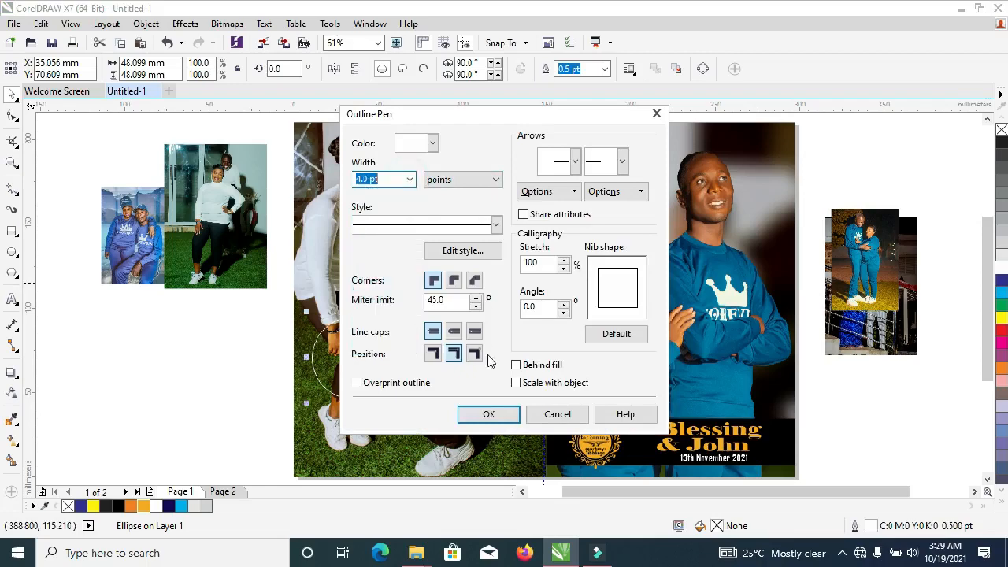
pyautogui.click(516, 365)
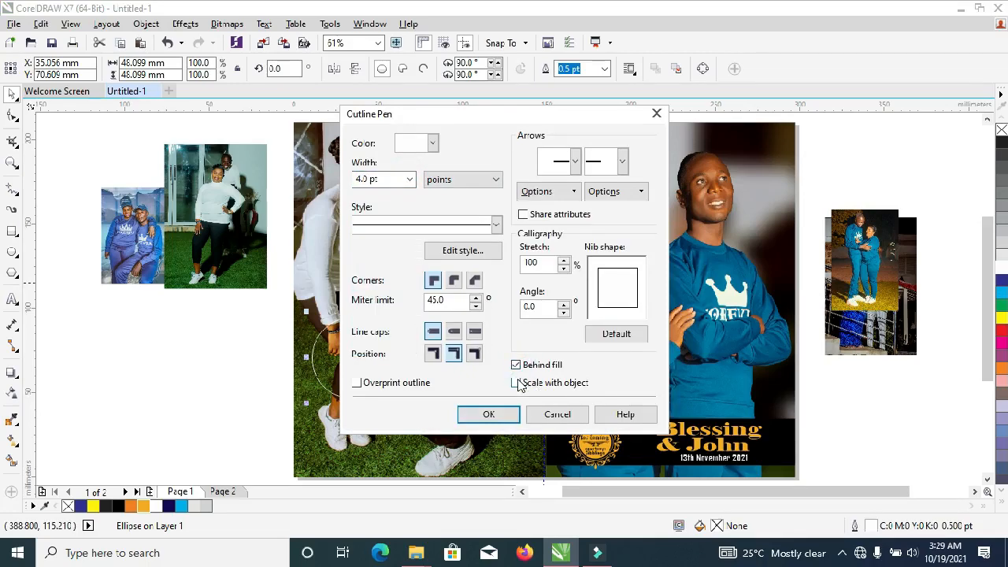
pyautogui.click(517, 382)
pyautogui.click(504, 413)
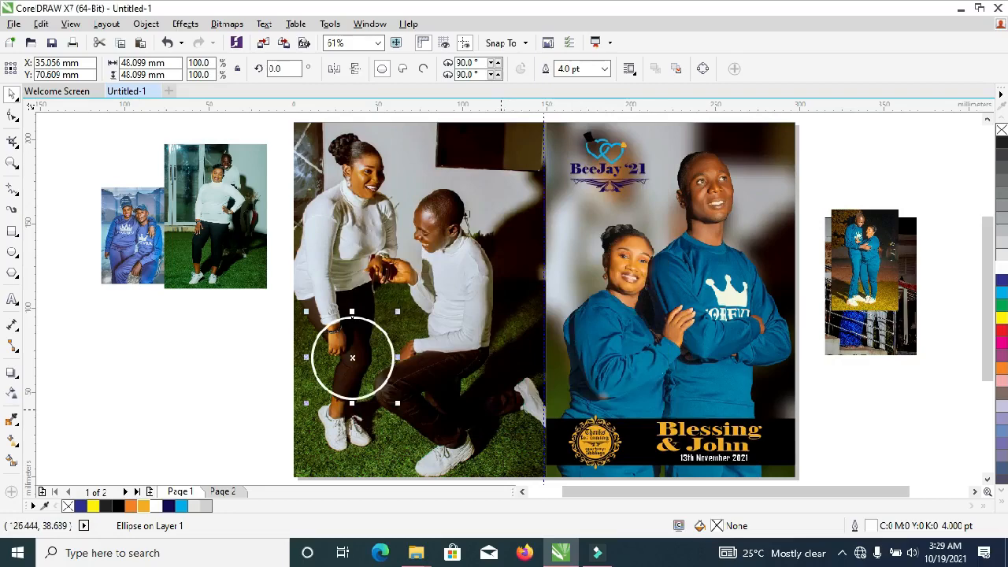
pyautogui.press('F12')
pyautogui.press('Escape')
# Duplicate the white circle three times to build a touching cluster of four over the lower half of the photo
pyautogui.moveTo(352, 358); pyautogui.dragTo(382, 422)
pyautogui.rightClick(417, 319)
pyautogui.rightClick(382, 423)
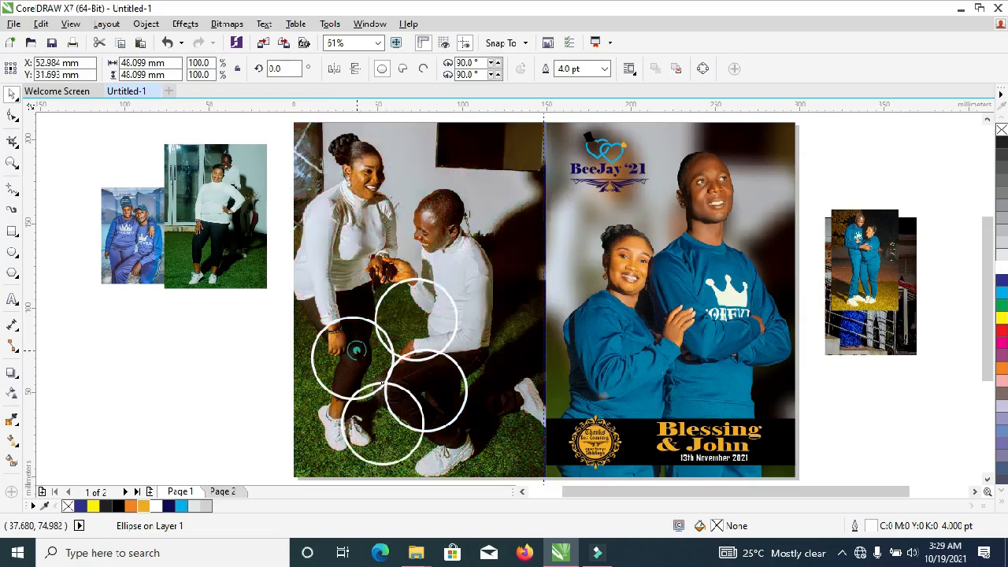
# Select all four circles together and rotate the cluster clockwise by about 33 degrees
pyautogui.keyDown('shift'); pyautogui.click(356, 351); pyautogui.keyUp('shift')
pyautogui.keyDown('shift'); pyautogui.click(438, 374); pyautogui.keyUp('shift')
pyautogui.keyDown('shift'); pyautogui.click(417, 307); pyautogui.keyUp('shift')
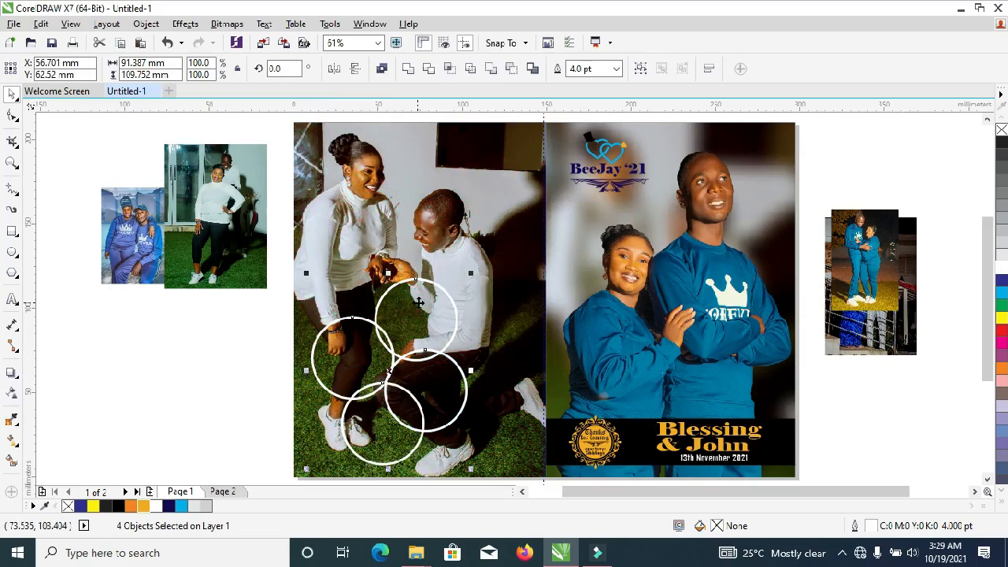
pyautogui.click(432, 327)
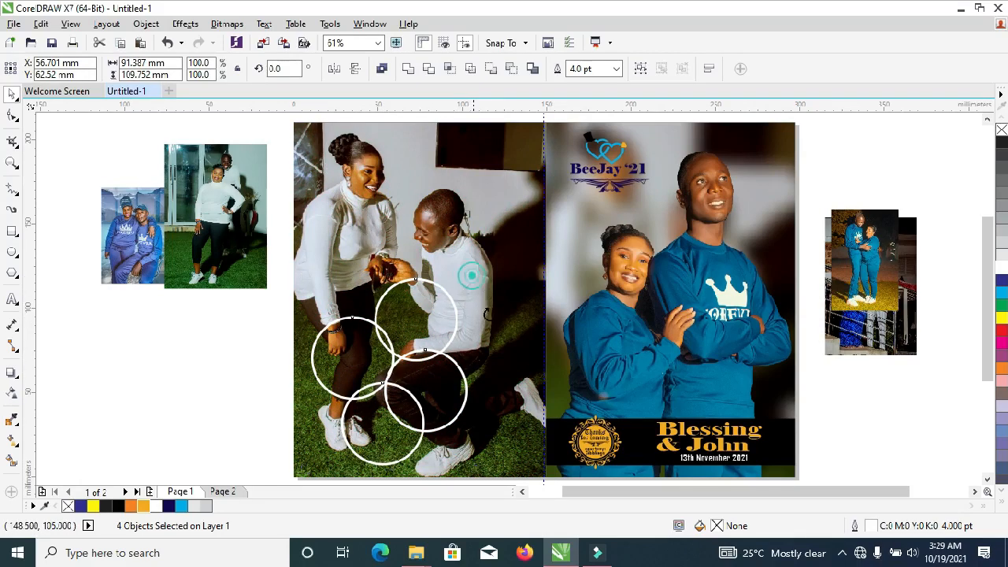
pyautogui.moveTo(469, 275); pyautogui.dragTo(451, 343)
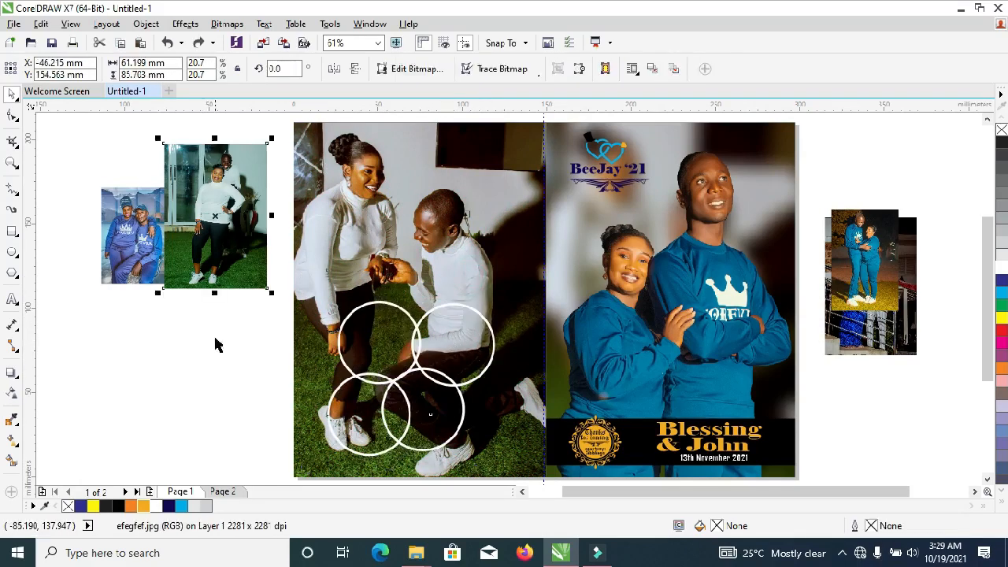
pyautogui.click(216, 338)
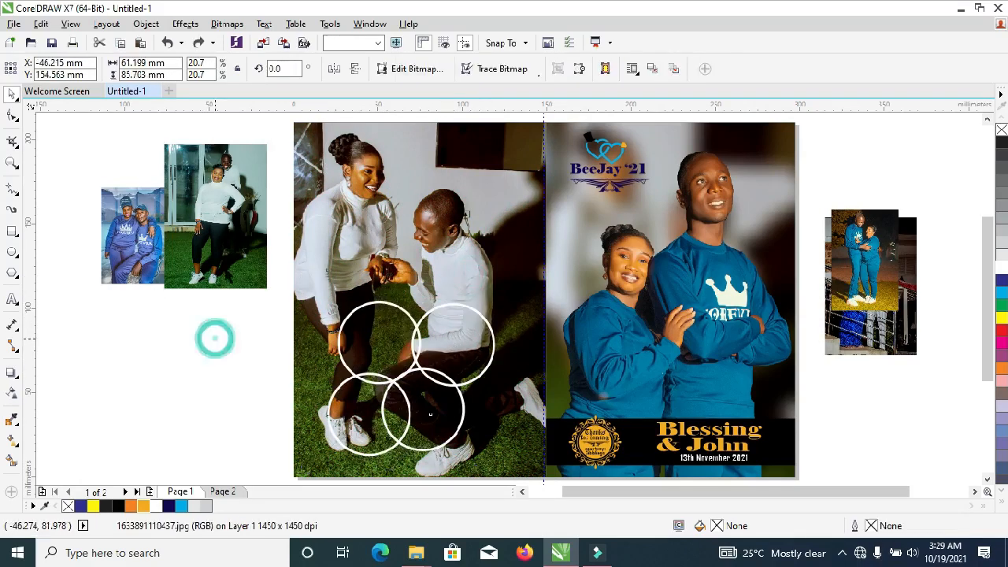
pyautogui.click(235, 232)
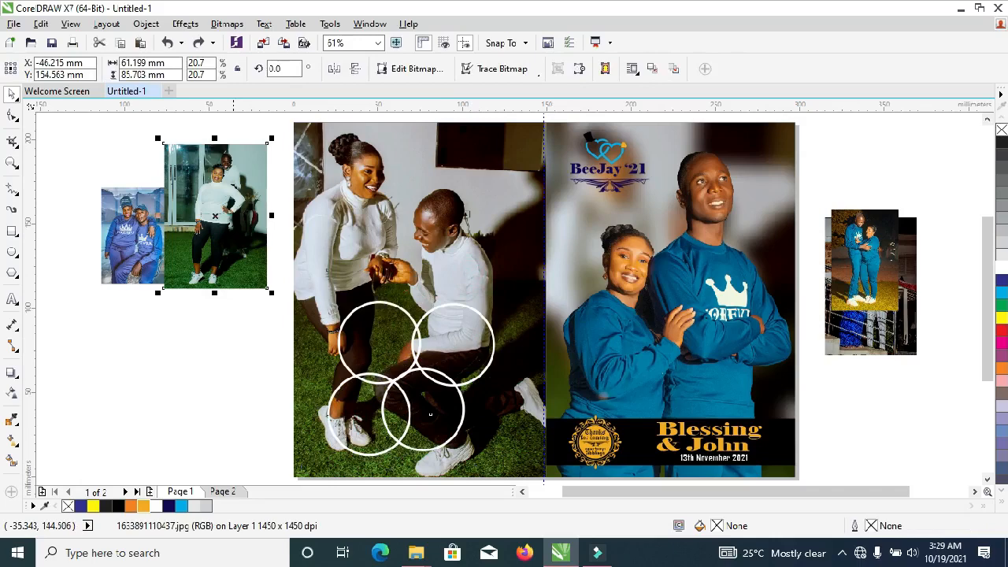
pyautogui.rightClick(226, 206)
pyautogui.click(270, 130)
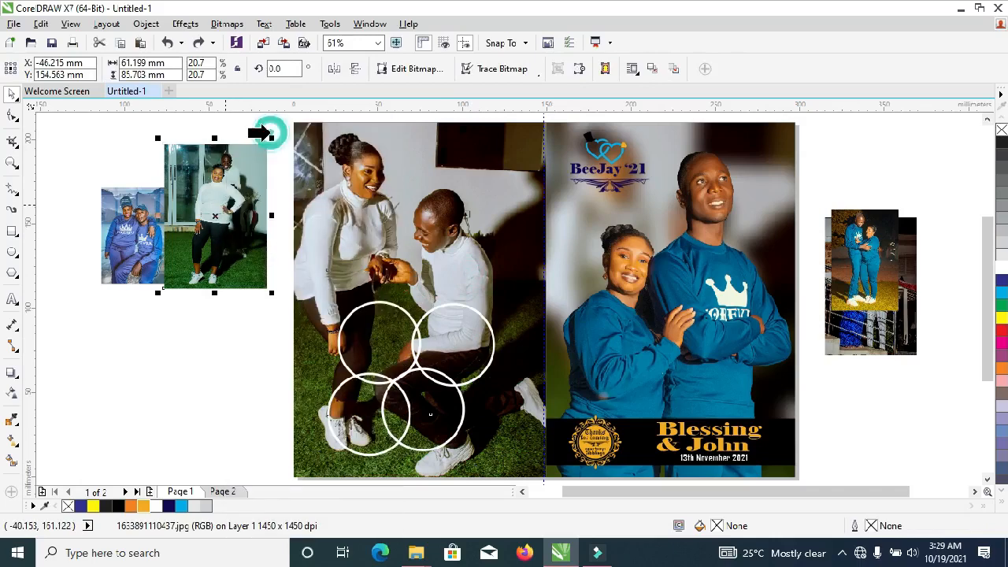
pyautogui.click(457, 349)
# PowerClip the seated blue-outfit photo efegfef inside the lower-left circle of the cluster
pyautogui.click(138, 246)
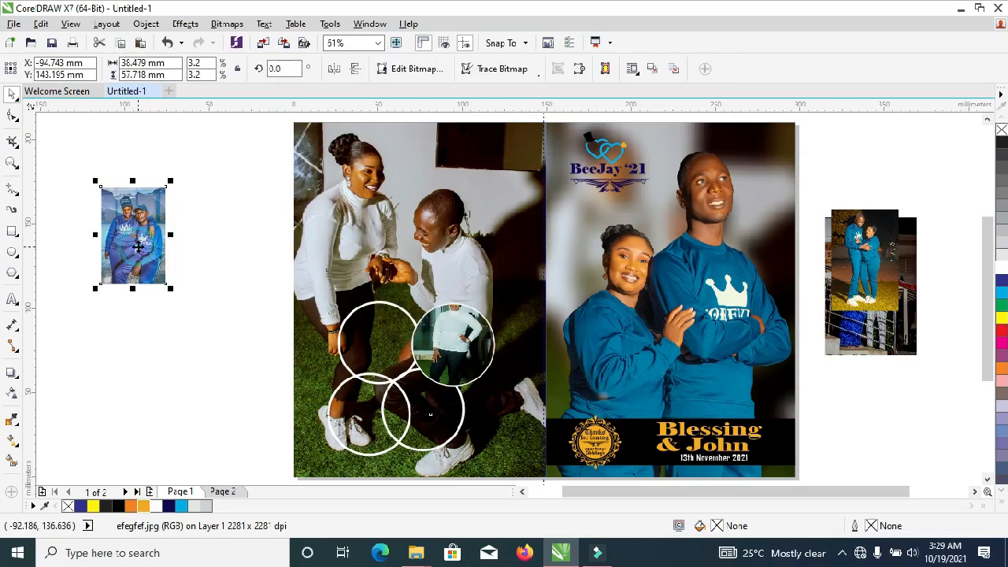
pyautogui.rightClick(137, 246)
pyautogui.click(261, 133)
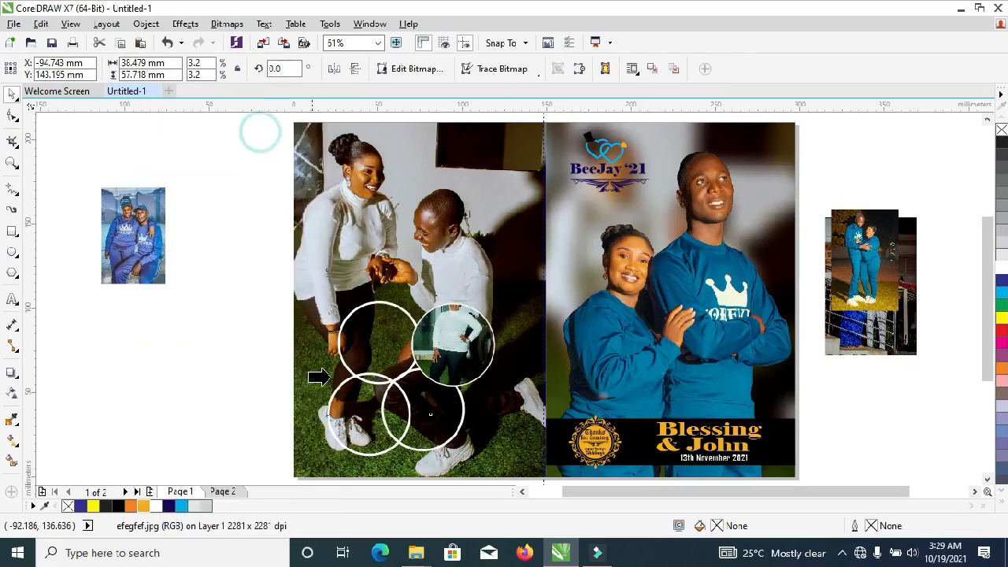
pyautogui.click(346, 398)
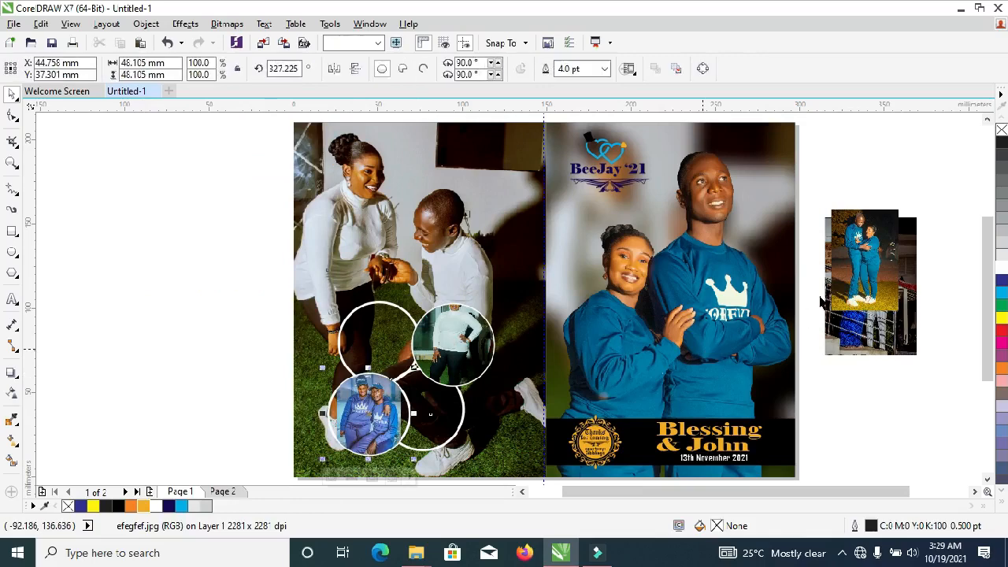
pyautogui.click(858, 248)
pyautogui.rightClick(857, 248)
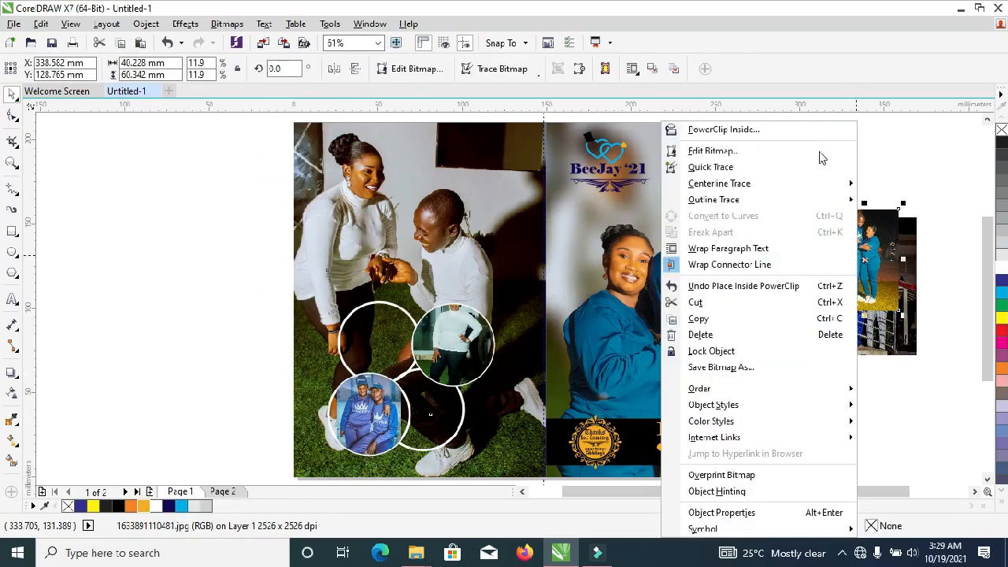
pyautogui.click(770, 129)
pyautogui.click(354, 337)
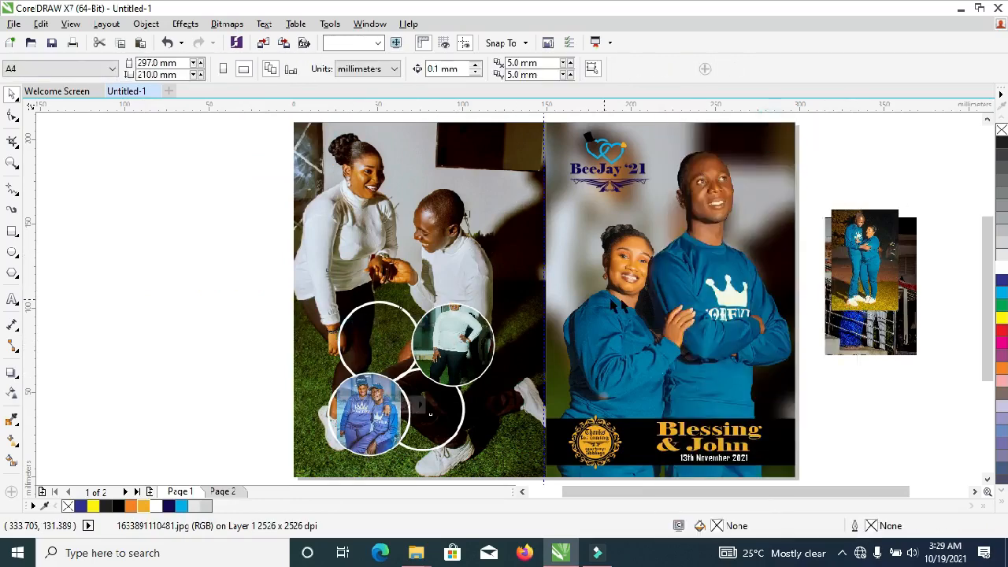
pyautogui.click(370, 339)
pyautogui.click(866, 268)
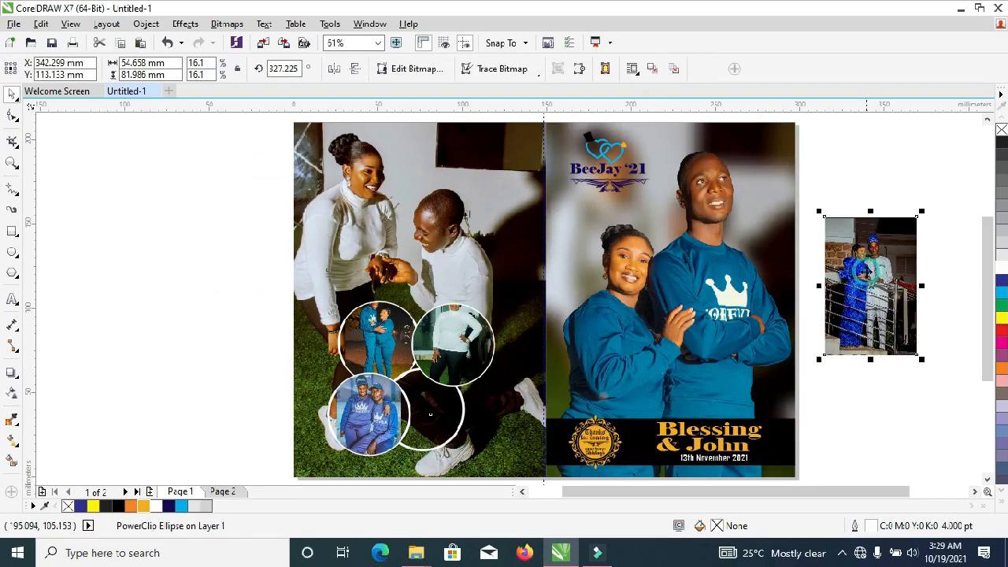
pyautogui.rightClick(866, 268)
pyautogui.click(797, 132)
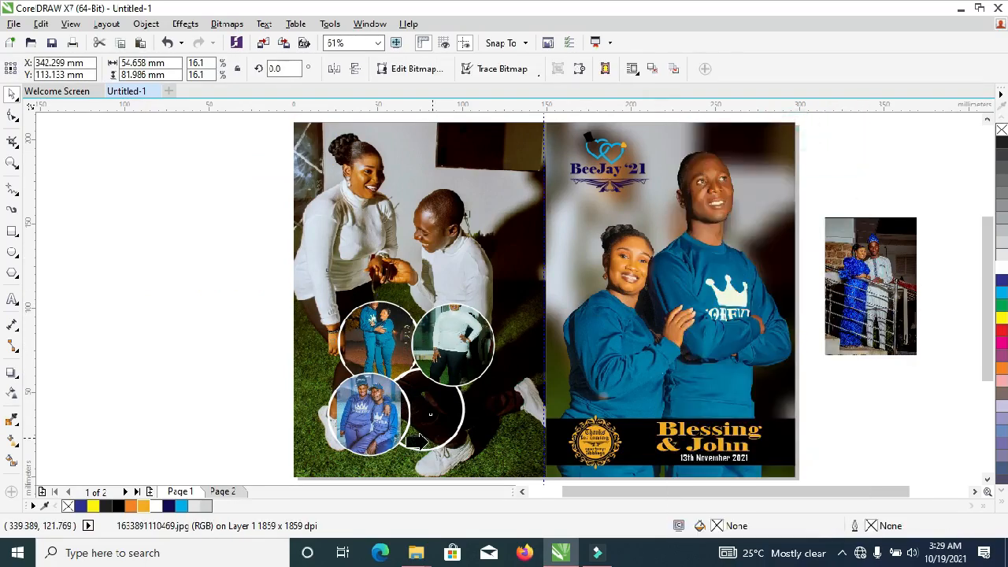
pyautogui.click(429, 409)
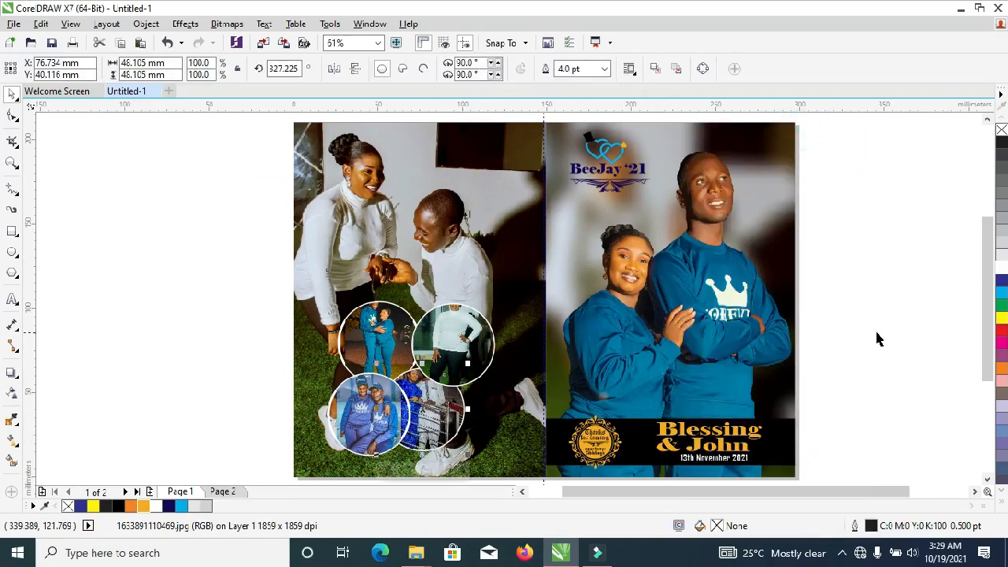
# Enlarge the circles other than the seated-couple one to about 51 mm in diameter, rotate them about 8 degrees clockwise, and deselect
pyautogui.moveTo(264, 257); pyautogui.dragTo(526, 441)
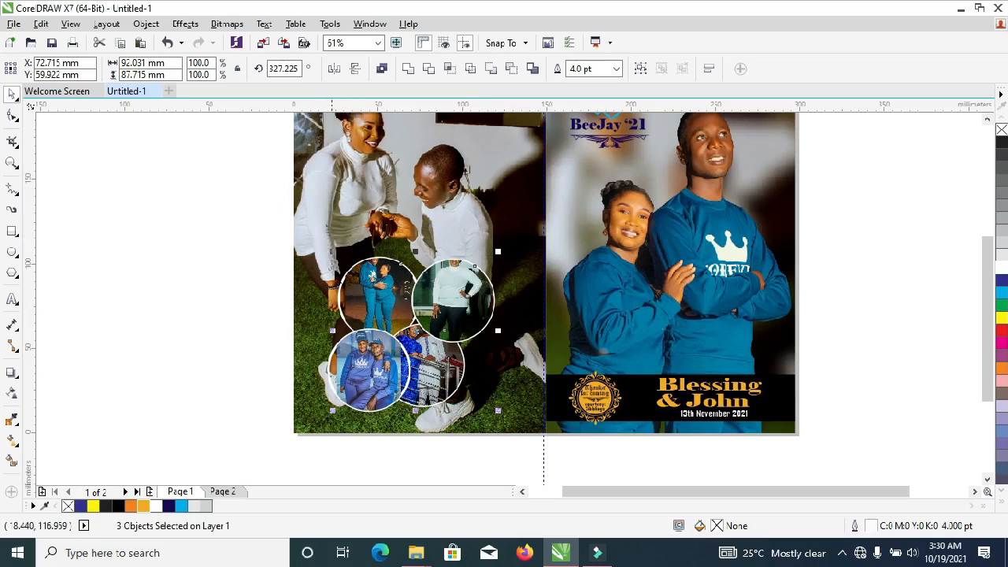
pyautogui.moveTo(332, 250); pyautogui.dragTo(322, 242)
pyautogui.click(462, 295)
pyautogui.moveTo(499, 241); pyautogui.dragTo(505, 258)
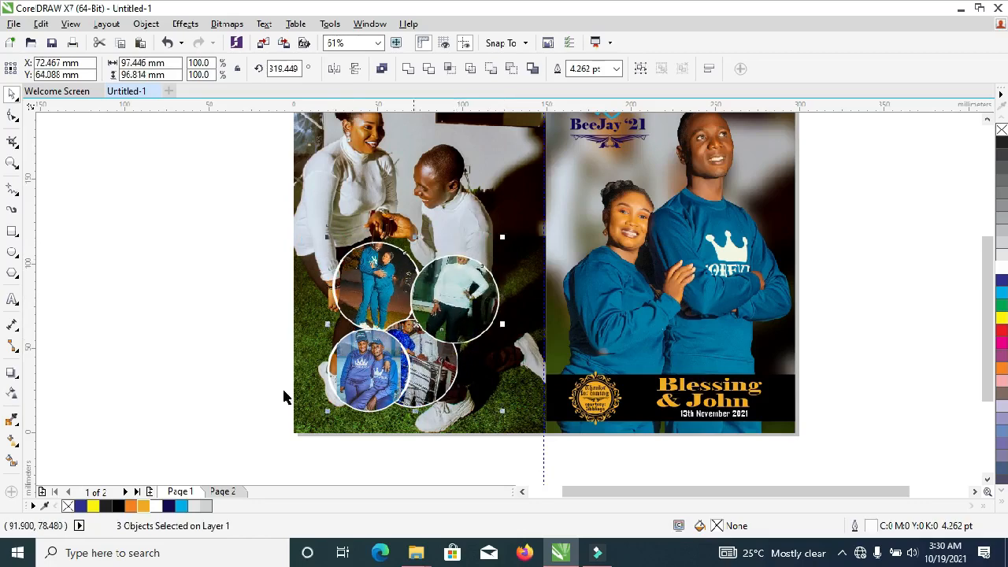
pyautogui.click(239, 349)
# Move the blue-lace and seated-couple circles off the page, and shift the other two circles lower on the photo
pyautogui.moveTo(440, 363); pyautogui.dragTo(201, 339)
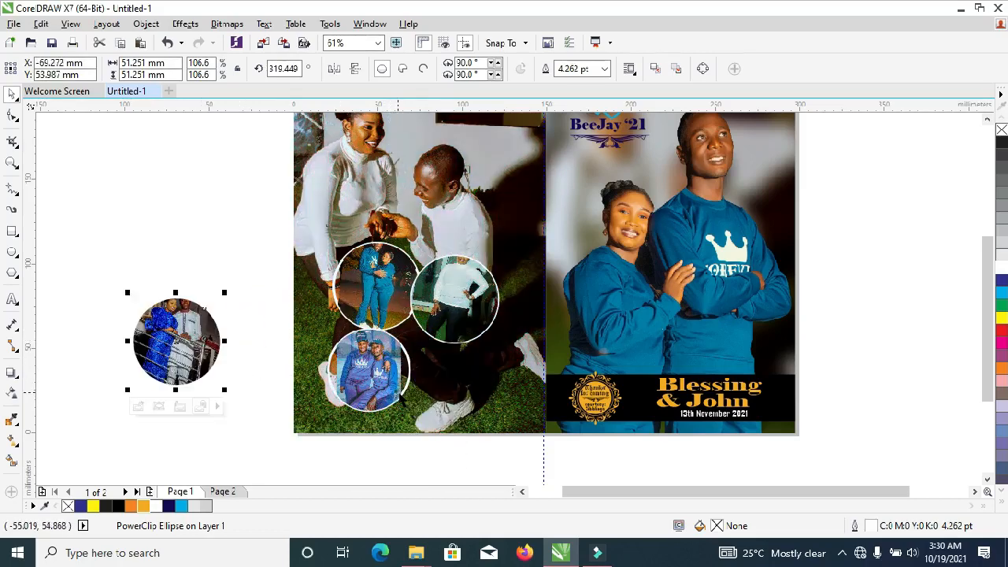
pyautogui.moveTo(383, 361); pyautogui.dragTo(245, 245)
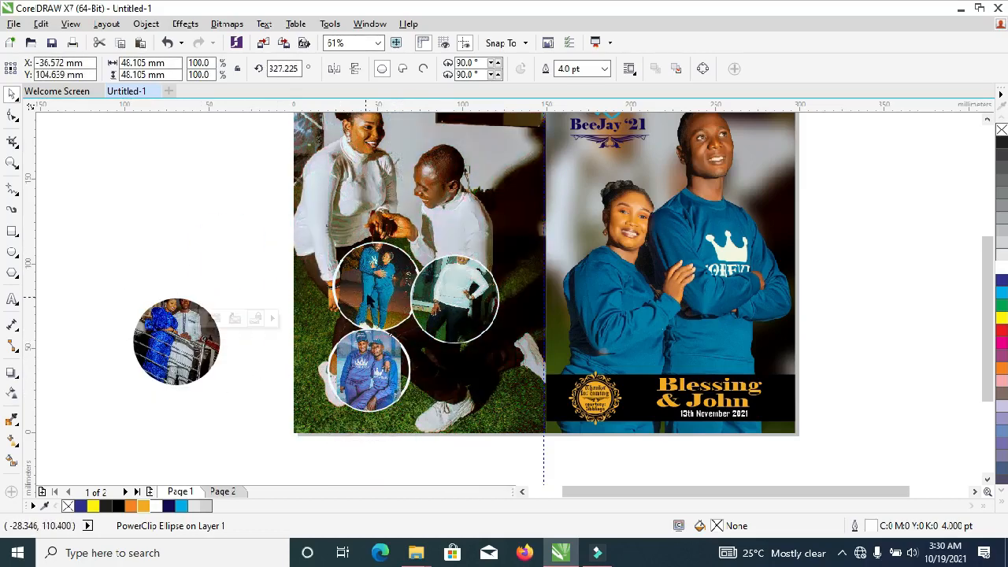
pyautogui.moveTo(367, 292); pyautogui.dragTo(426, 351)
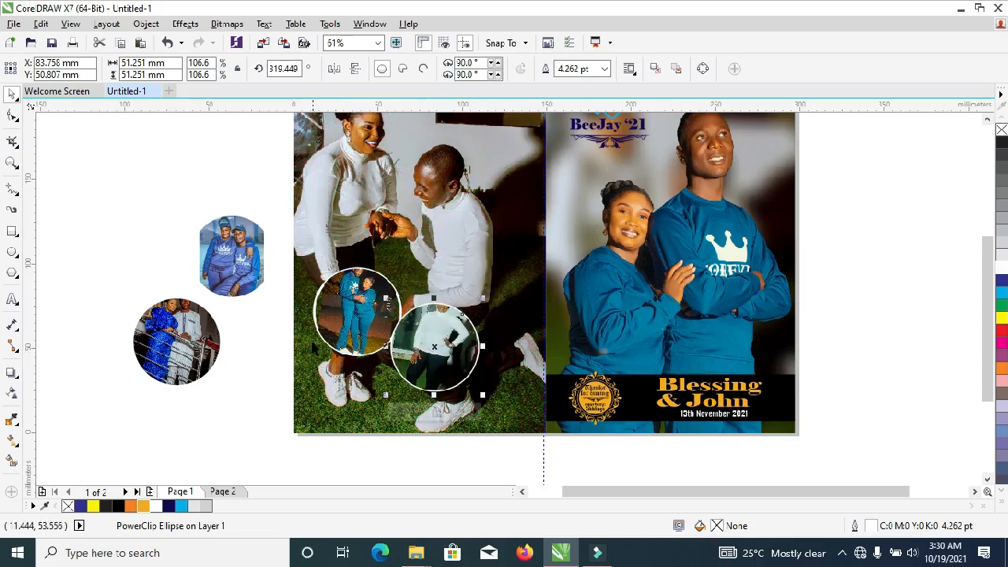
# Place the seated-couple circle at the top of the cluster and the blue-lace circle at the bottom, overlapping the other two
pyautogui.moveTo(249, 277); pyautogui.dragTo(406, 276)
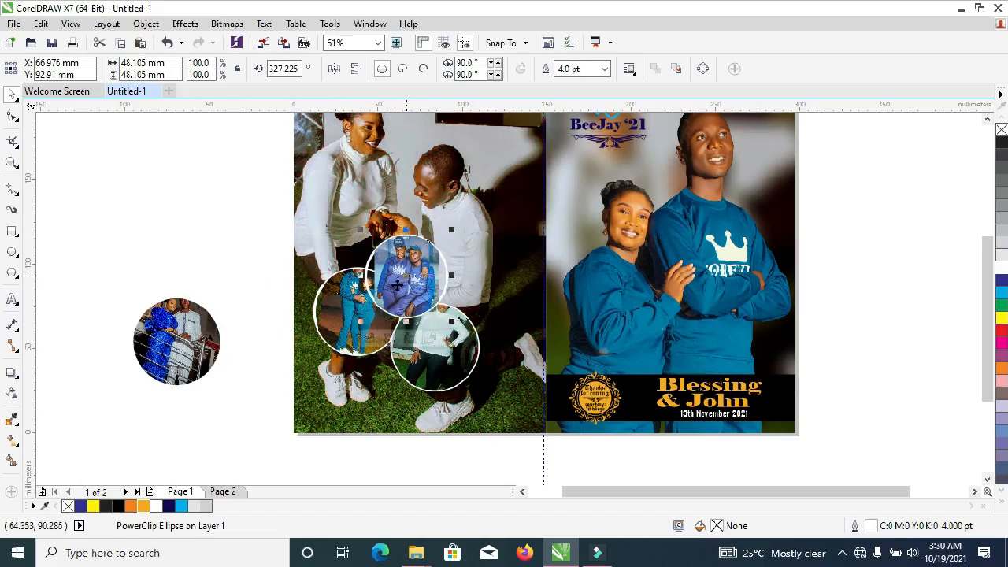
pyautogui.moveTo(185, 333); pyautogui.dragTo(396, 359)
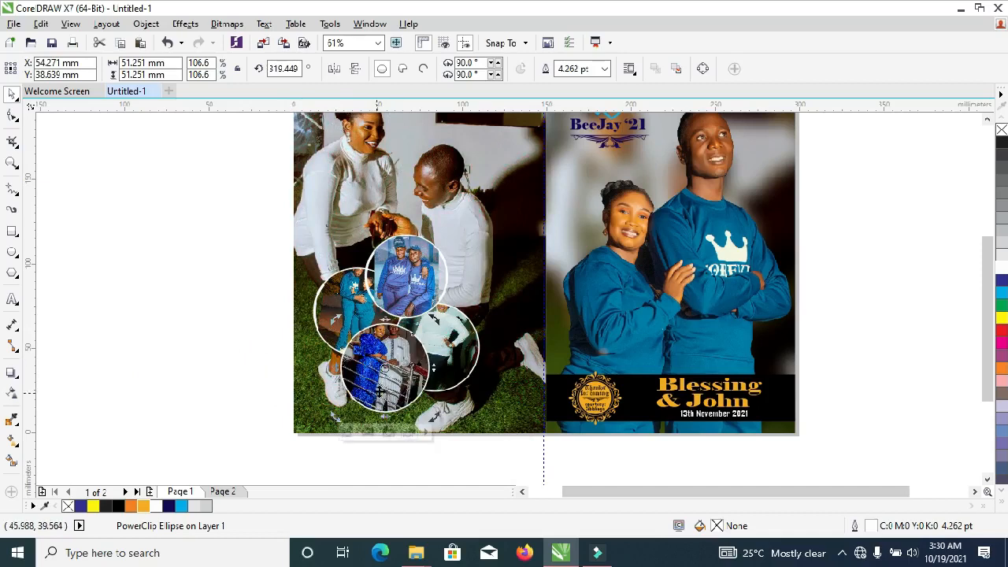
pyautogui.moveTo(379, 380); pyautogui.dragTo(373, 388)
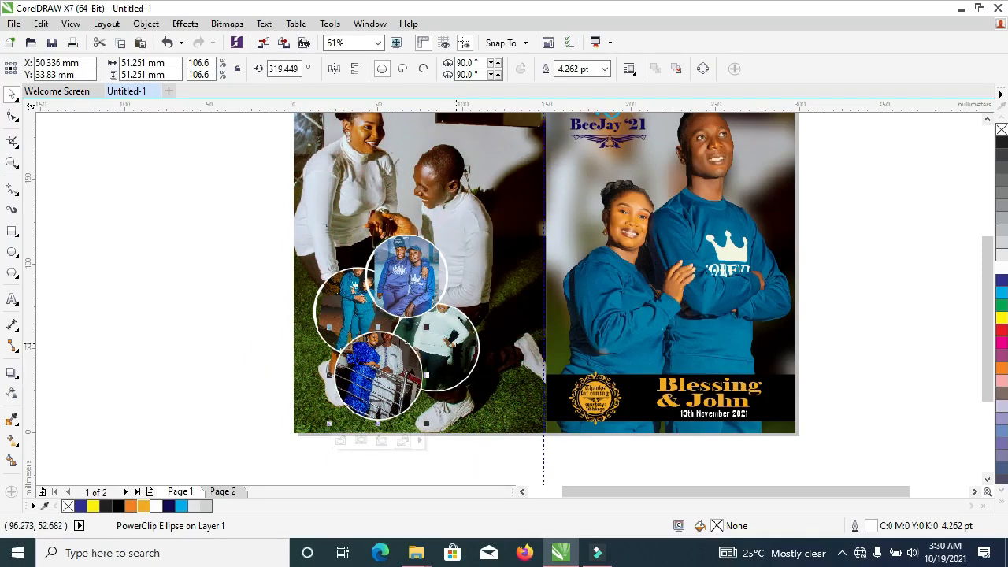
# Bring the white-sweater circle to the front and shift it slightly away from the cluster's centre
pyautogui.click(454, 343)
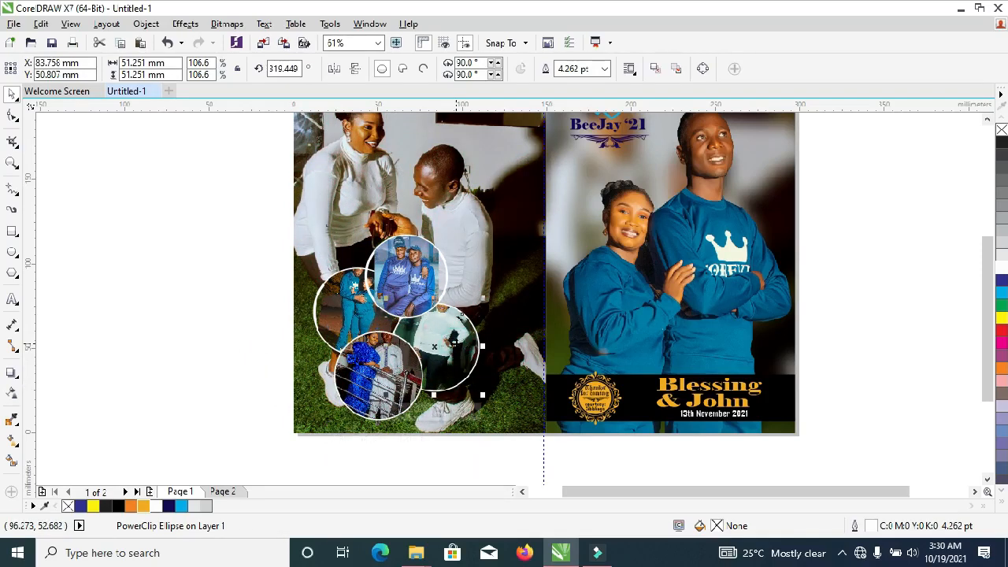
pyautogui.hotkey('shift', 'pageup')
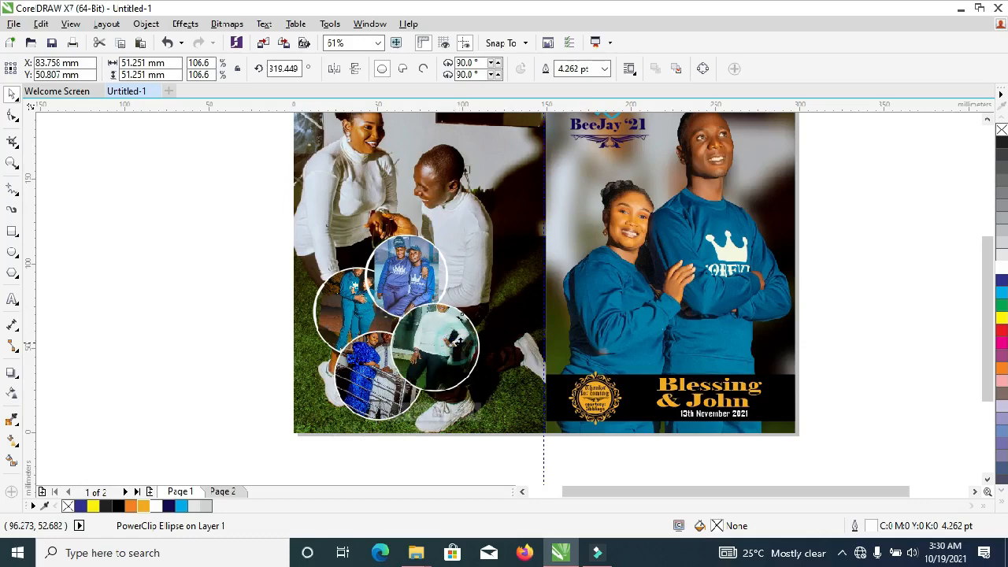
pyautogui.moveTo(456, 340); pyautogui.dragTo(478, 344)
# Bring the teal-outfit circle in front of the seated-couple circle, and move the white-sweater circle closer to the cluster's centre
pyautogui.click(309, 270)
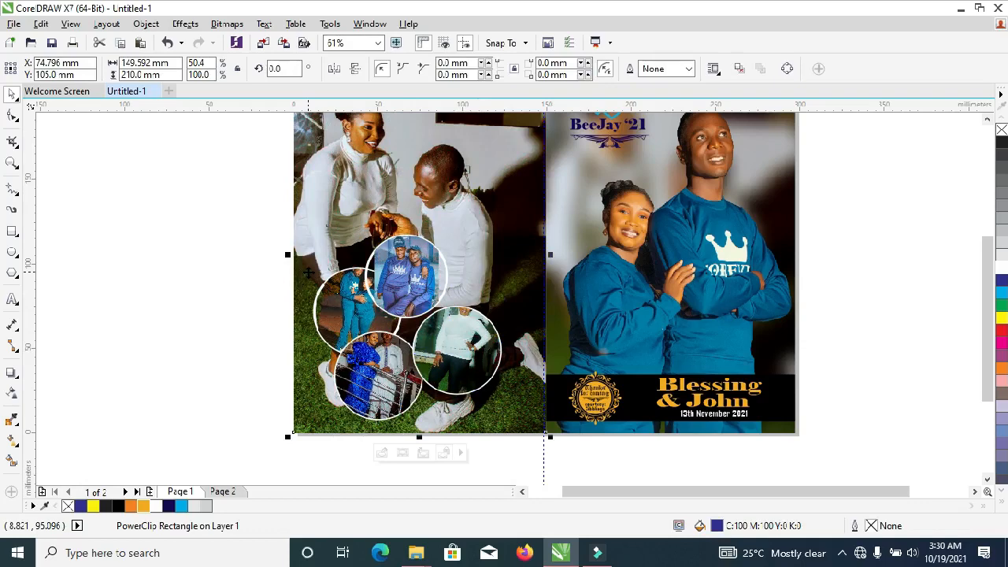
pyautogui.click(324, 283)
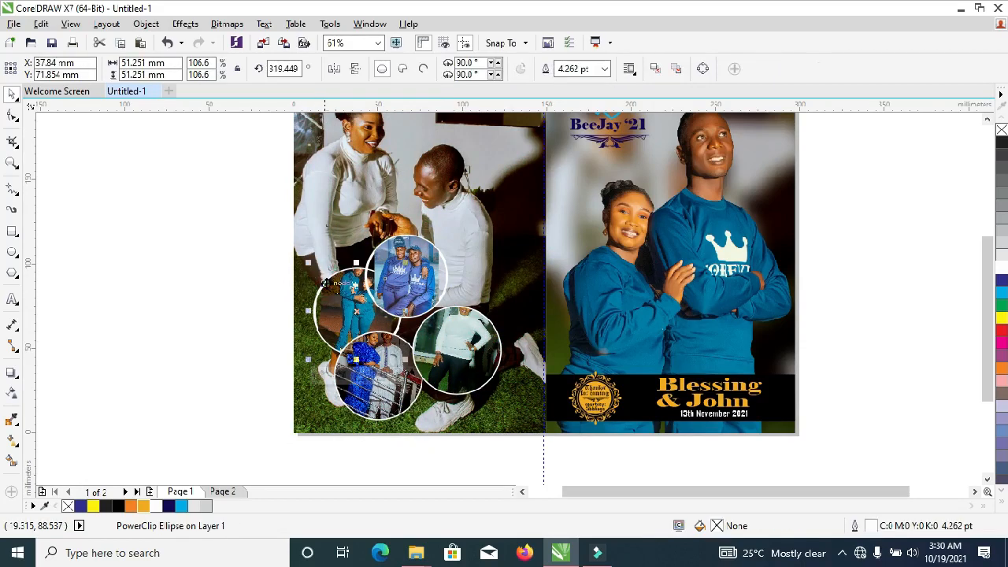
pyautogui.moveTo(324, 284); pyautogui.dragTo(322, 284)
pyautogui.click(379, 391)
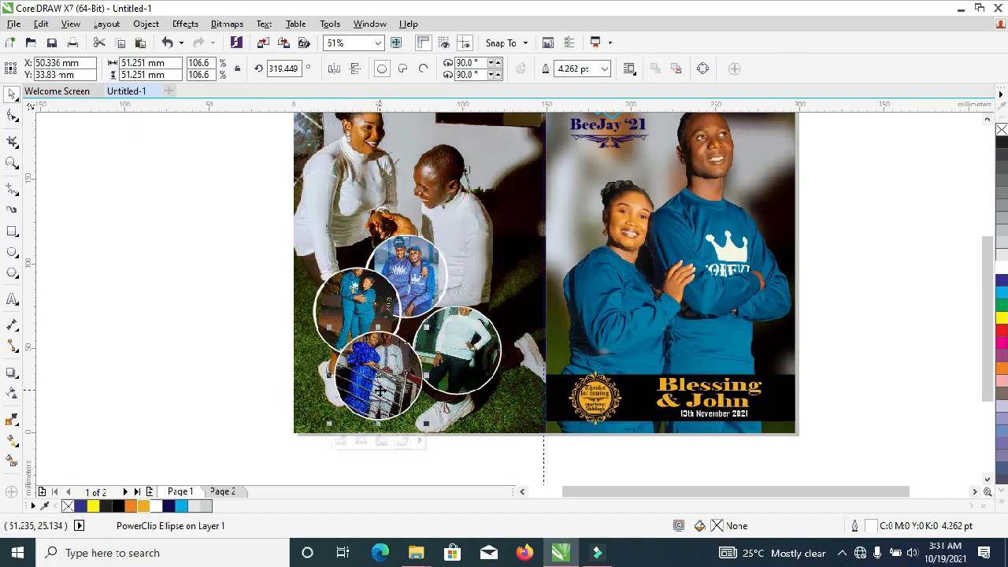
pyautogui.moveTo(483, 358); pyautogui.dragTo(456, 349)
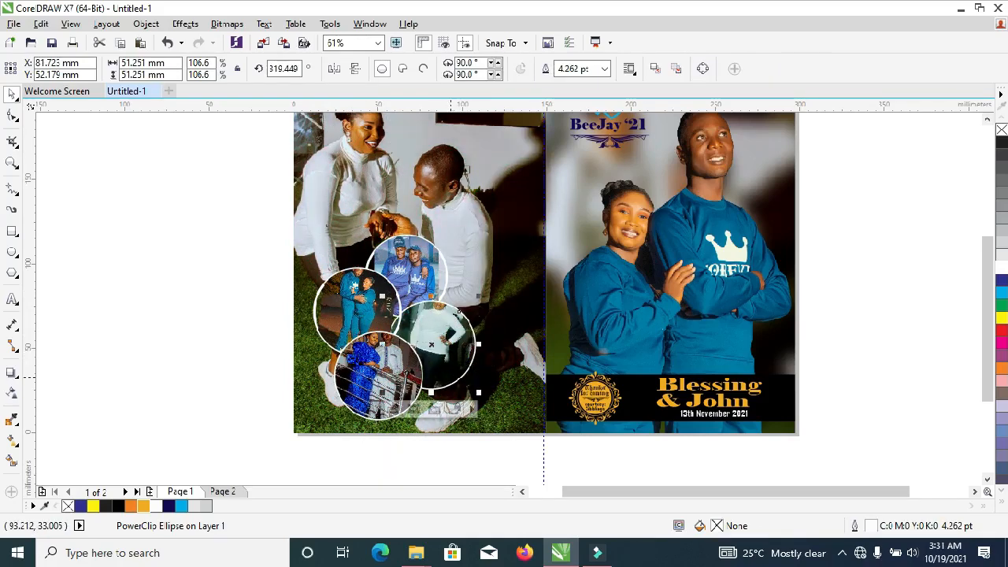
pyautogui.click(215, 281)
# Edit the teal-outfit circle's PowerClip, enlarging its photo to about 73 × 100 mm and moving it so both faces fill the frame
pyautogui.click(11, 163)
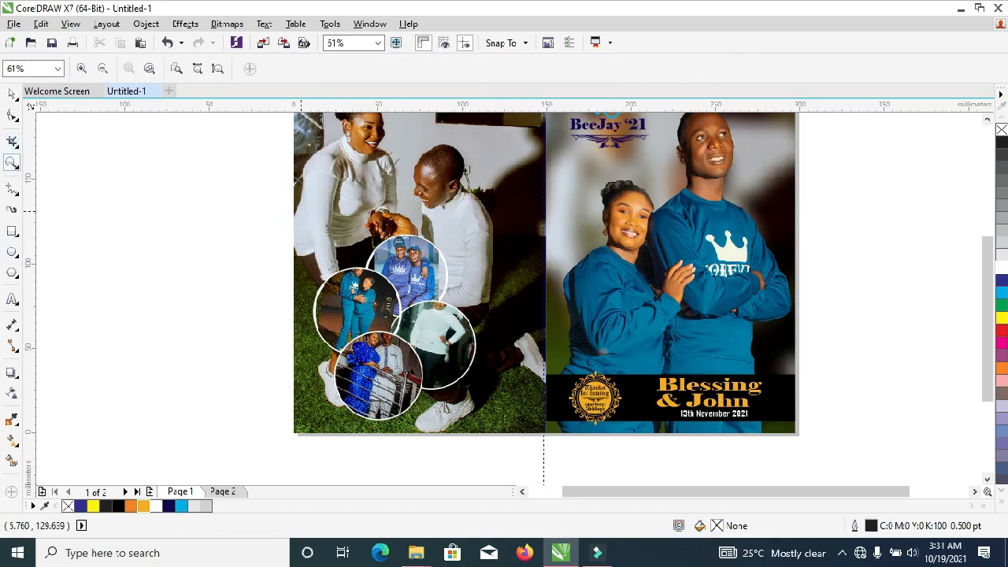
pyautogui.click(517, 441)
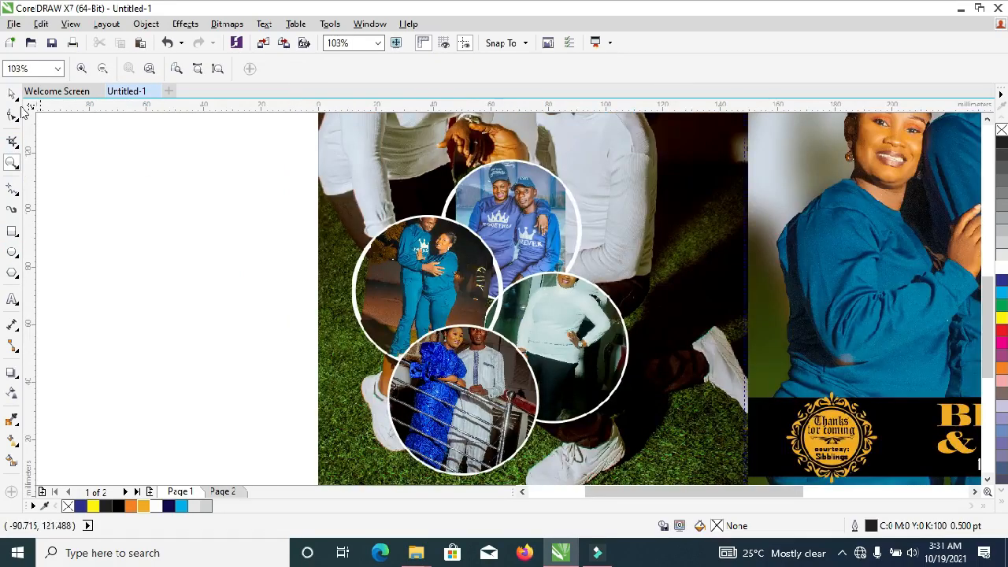
pyautogui.click(13, 95)
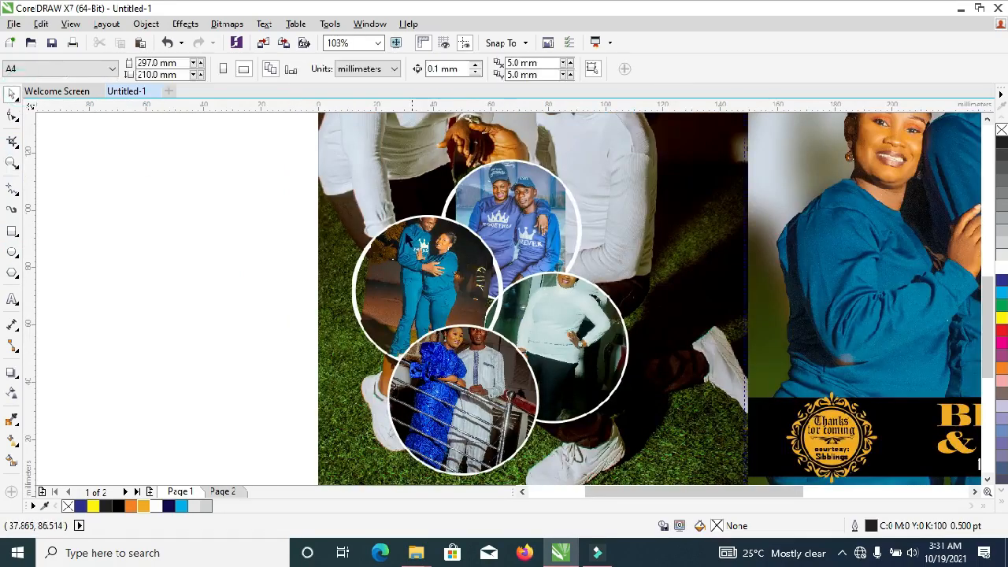
pyautogui.click(420, 250)
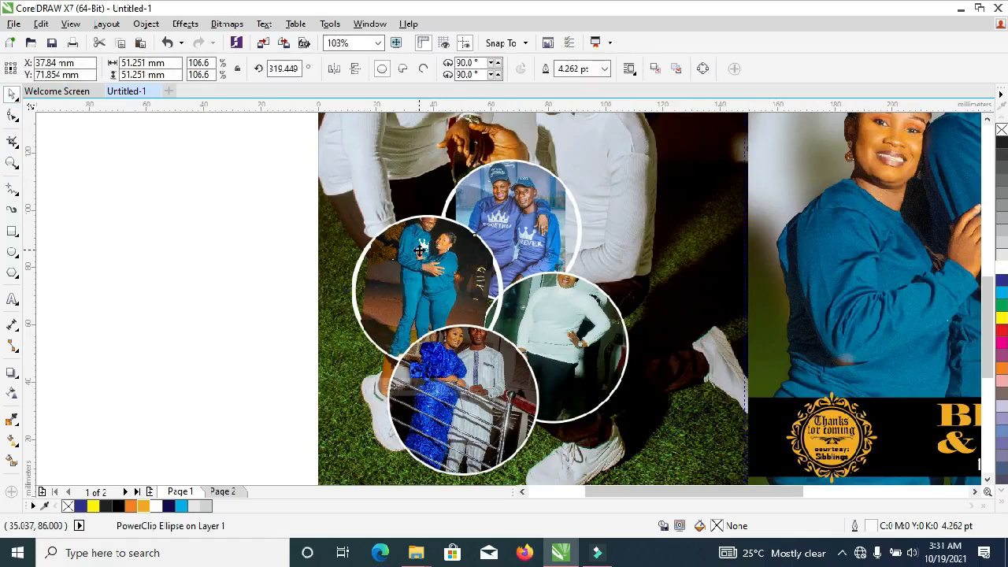
pyautogui.rightClick(420, 251)
pyautogui.click(225, 171)
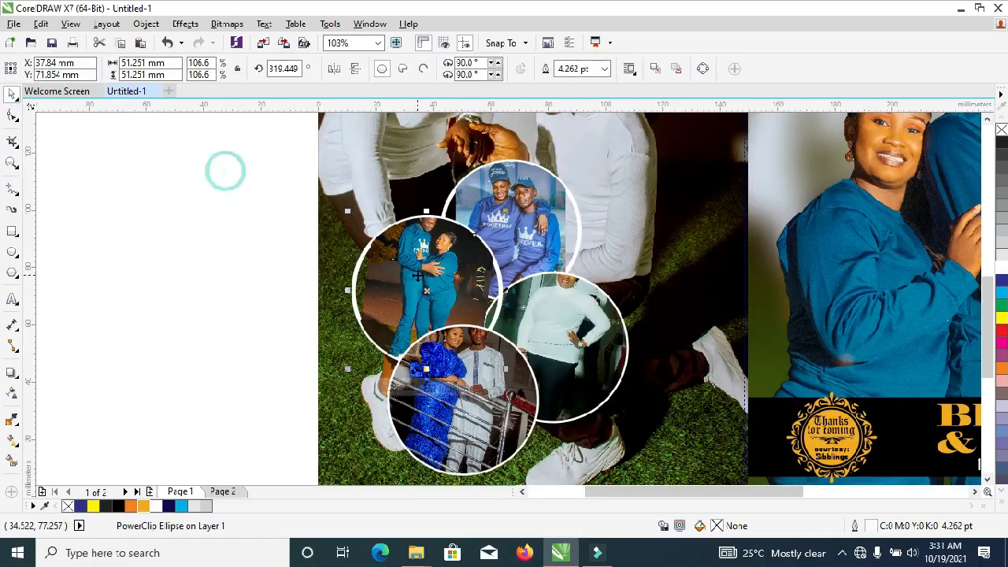
pyautogui.rightClick(420, 279)
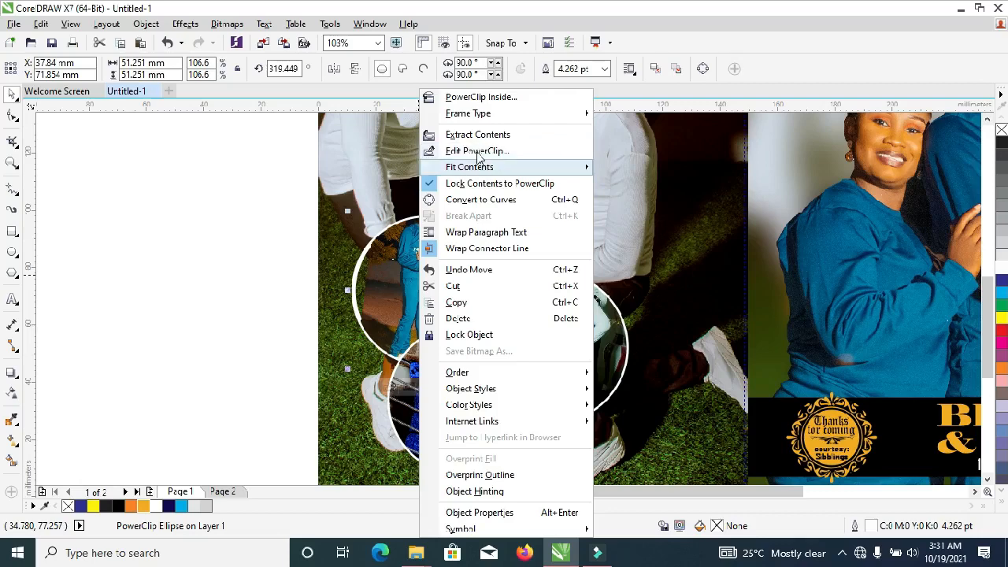
pyautogui.click(461, 150)
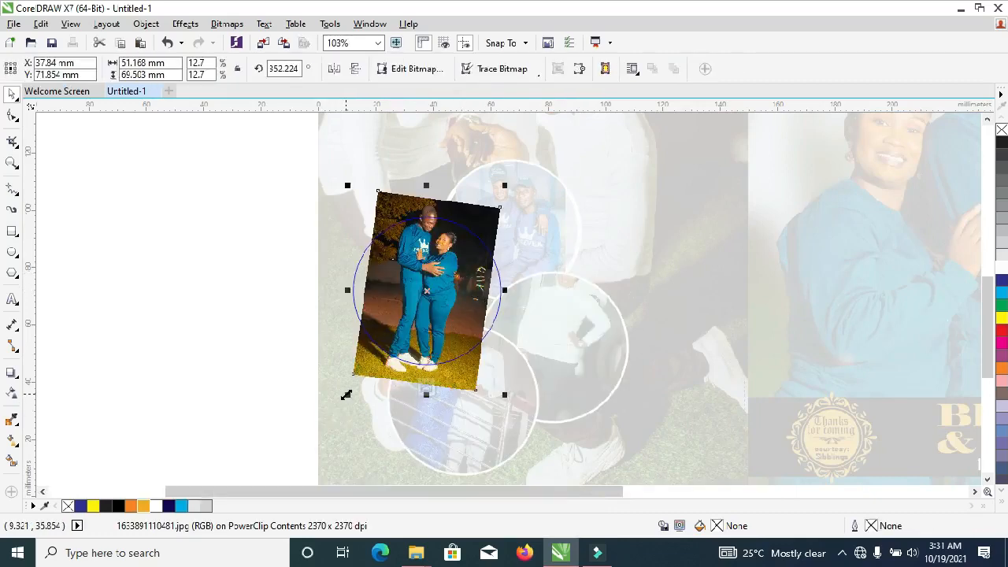
pyautogui.moveTo(347, 394); pyautogui.dragTo(324, 430)
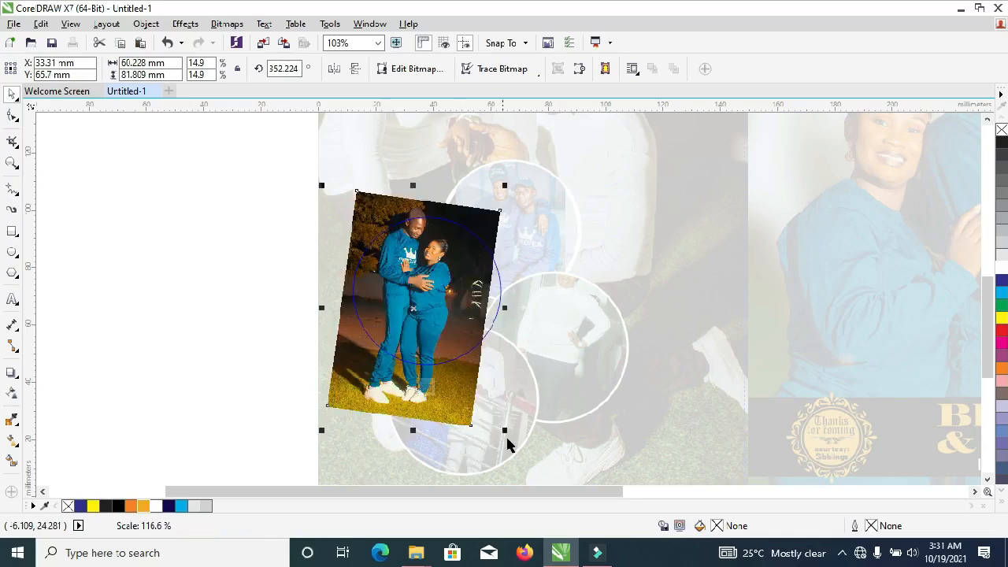
pyautogui.moveTo(504, 429); pyautogui.dragTo(540, 479)
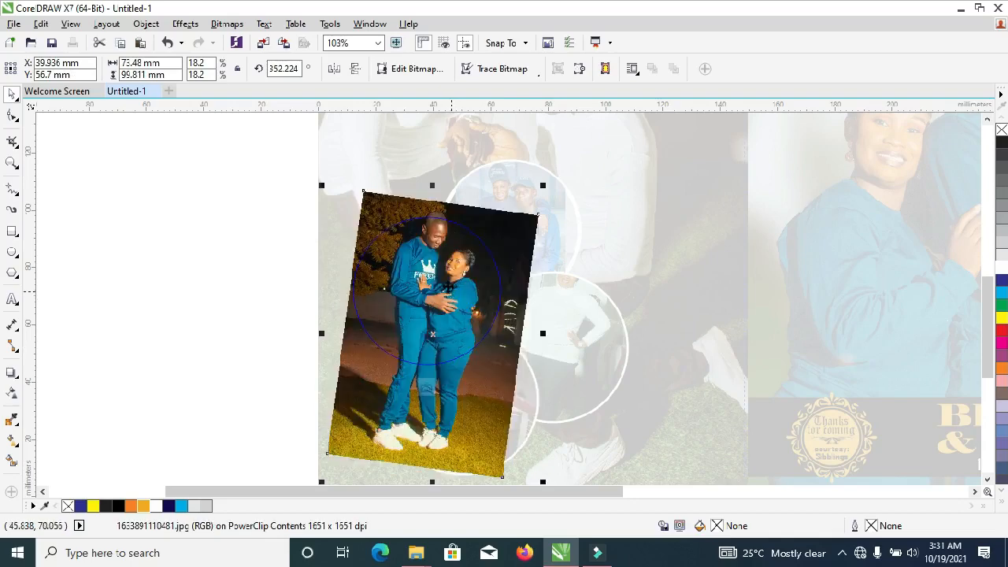
pyautogui.moveTo(444, 284)
pyautogui.mouseDown()
pyautogui.moveTo(441, 306)
pyautogui.moveTo(440, 296)
pyautogui.mouseUp()
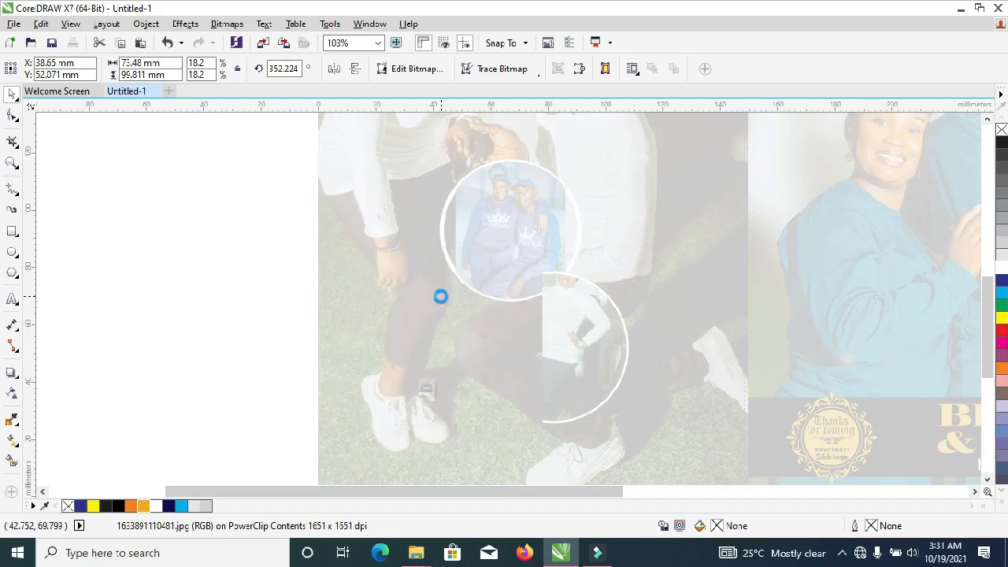
pyautogui.click(428, 389)
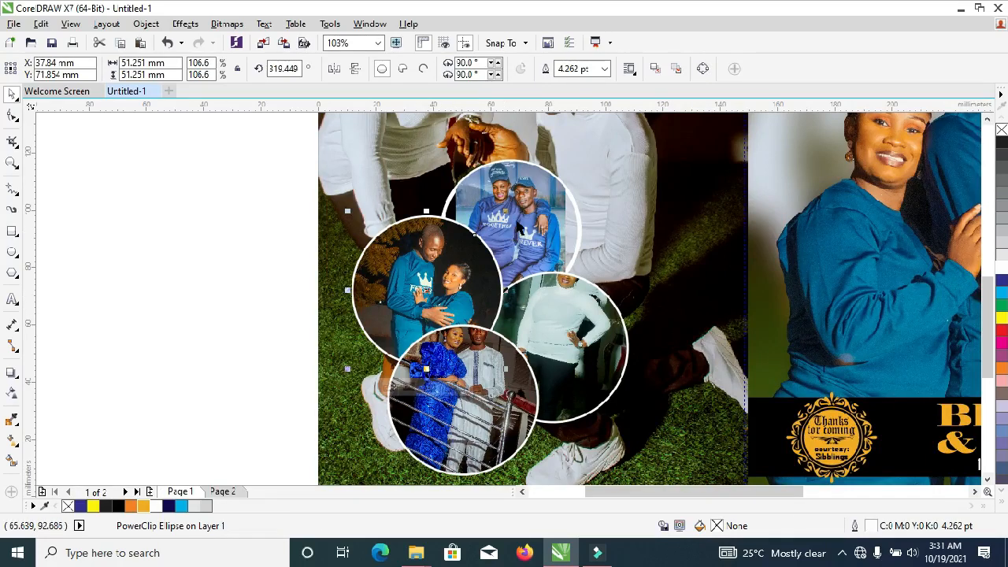
# Shift the photos inside the white-sweater and blue-lace circles downward so both couples' faces are in frame, and deselect
pyautogui.click(553, 343)
pyautogui.moveTo(552, 343); pyautogui.dragTo(566, 396)
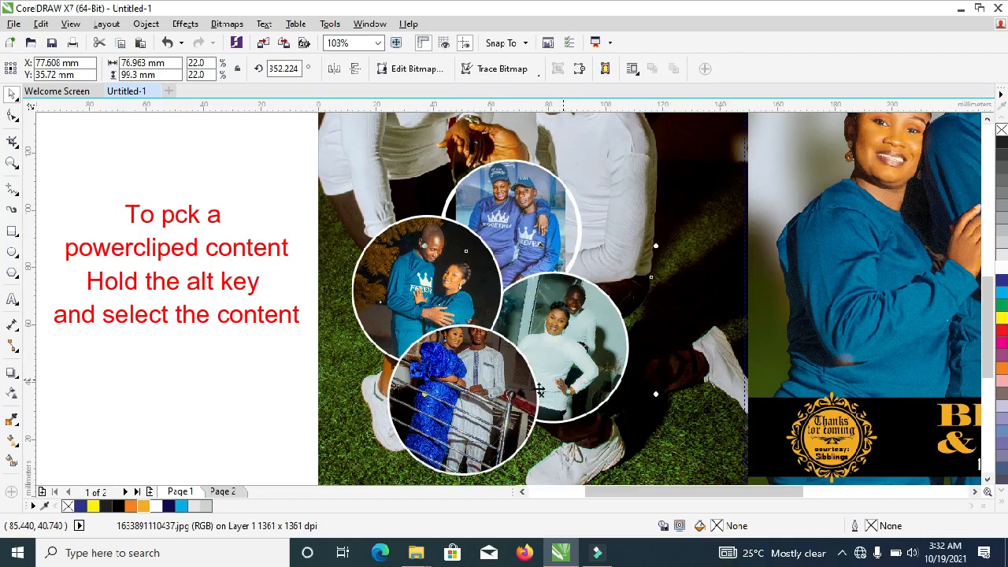
pyautogui.click(466, 391)
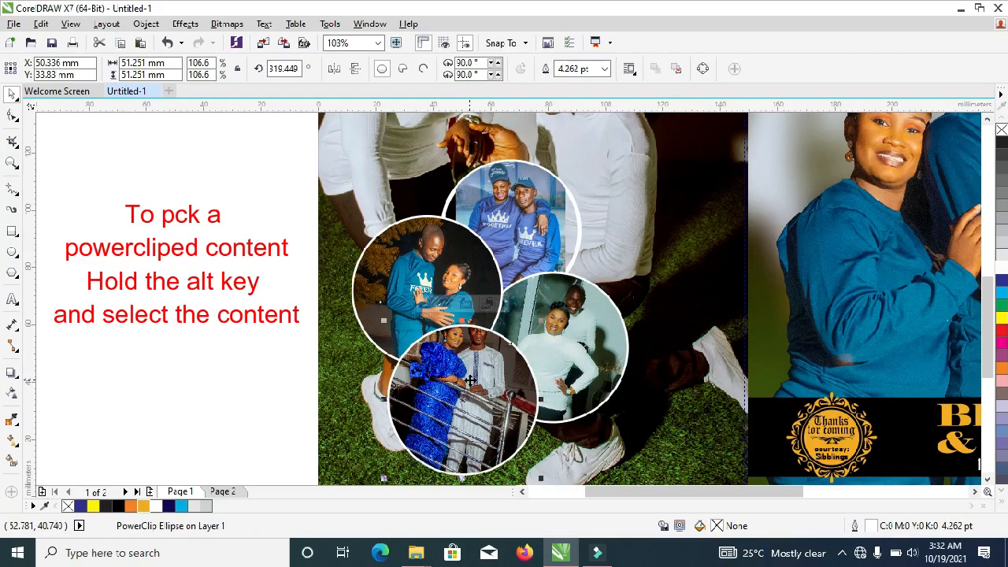
pyautogui.keyDown('alt'); pyautogui.click(466, 391); pyautogui.keyUp('alt')
pyautogui.moveTo(466, 391); pyautogui.dragTo(468, 407)
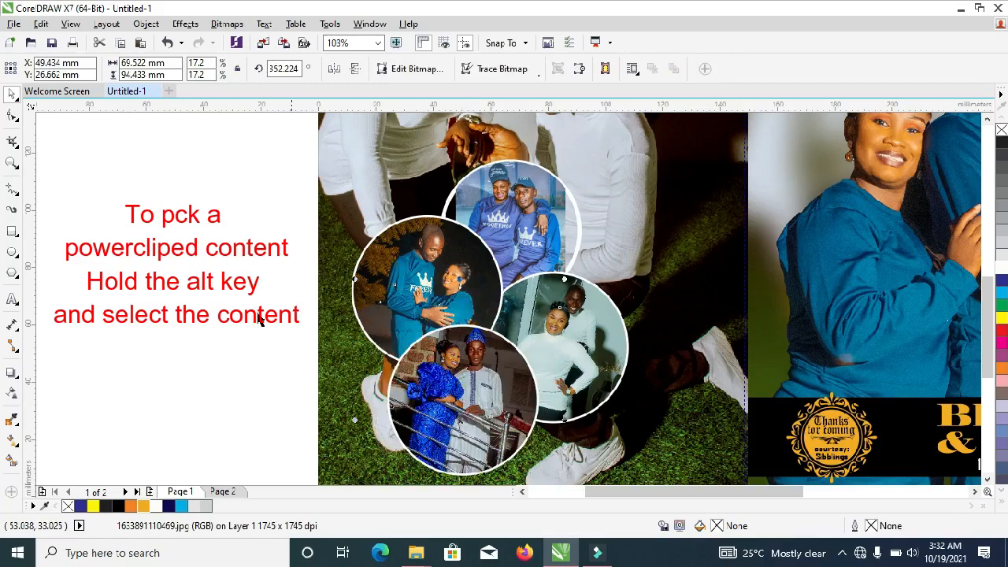
pyautogui.press('Escape')
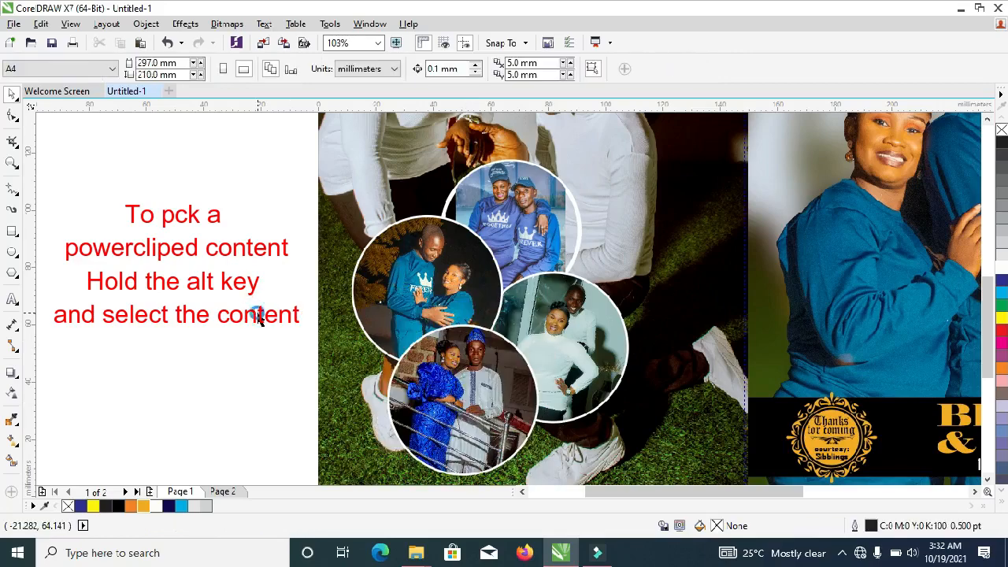
# Shift the white-sweater circle slightly outward and up from the cluster
pyautogui.hotkey('shift', 'F4')
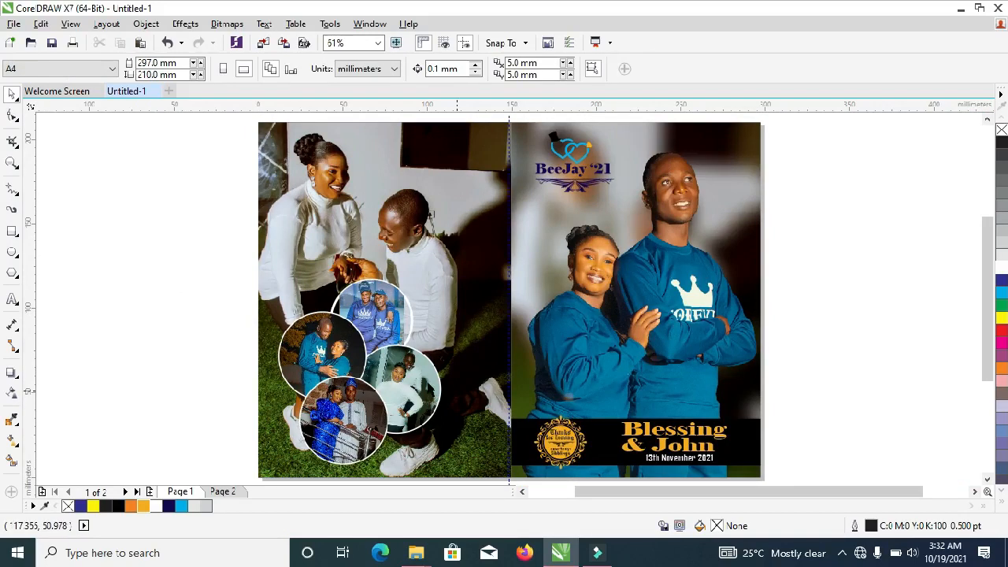
pyautogui.click(412, 379)
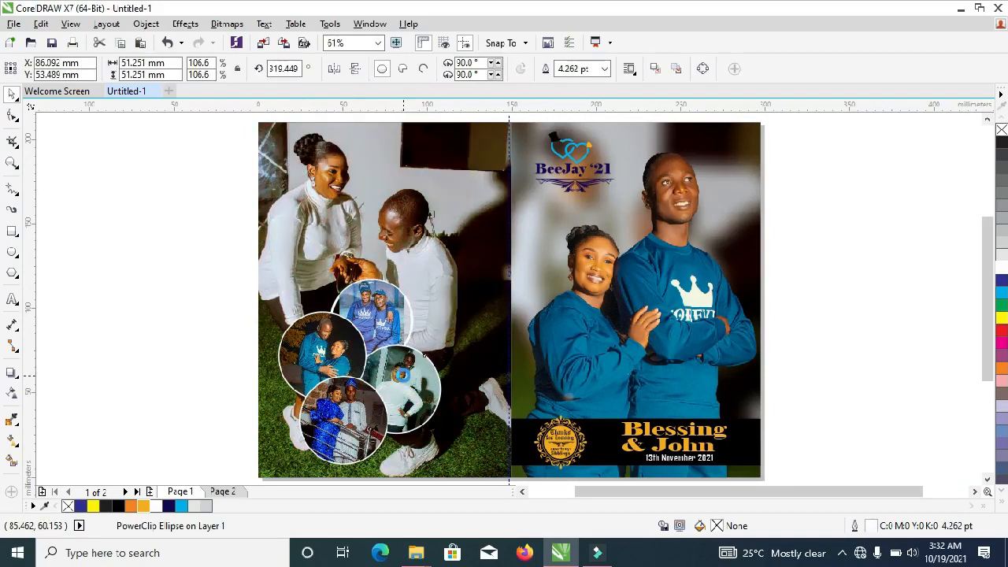
pyautogui.moveTo(424, 389); pyautogui.dragTo(394, 384)
# Rotate all four photo circles together clockwise by about 11 degrees and deselect them
pyautogui.moveTo(191, 207); pyautogui.dragTo(473, 455)
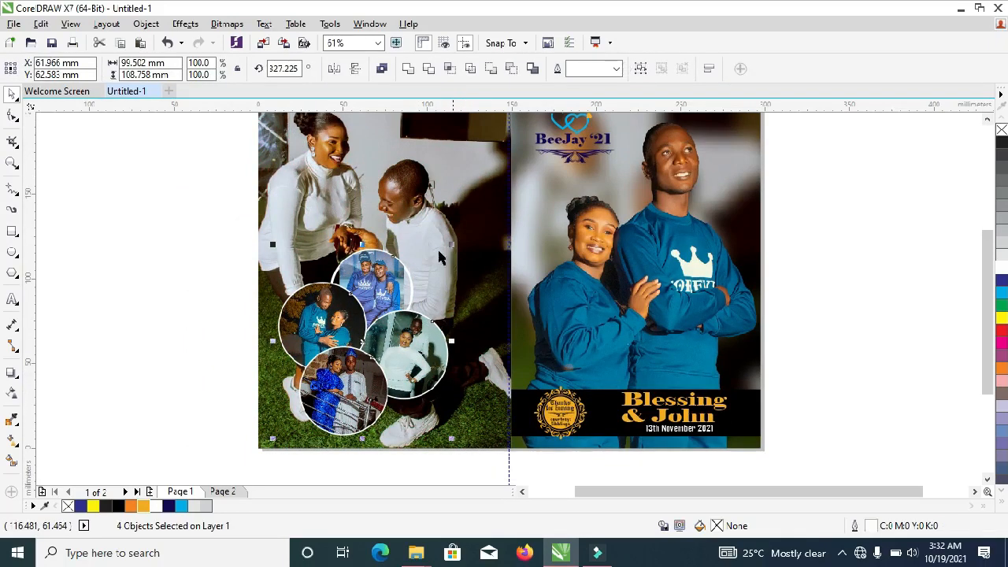
pyautogui.click(395, 280)
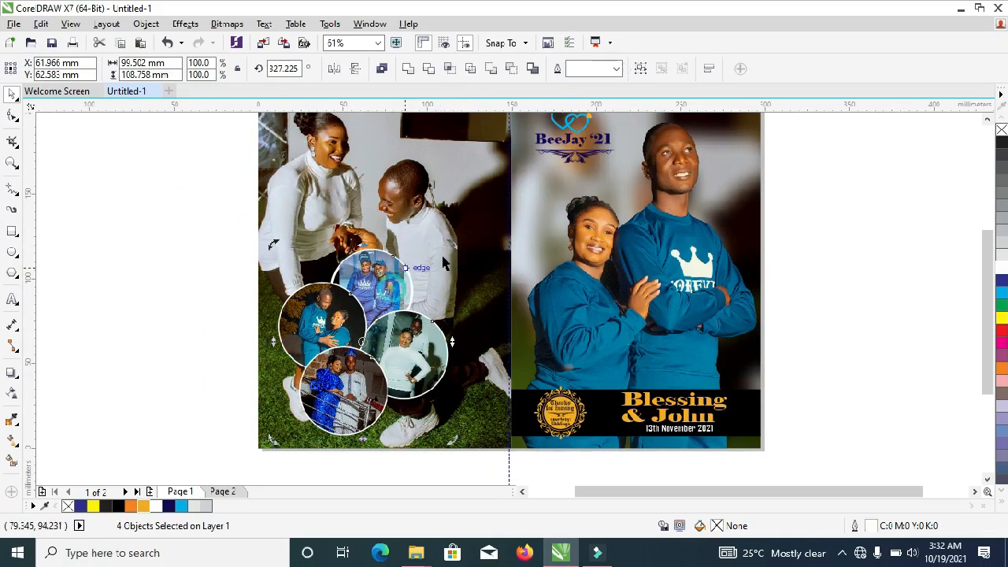
pyautogui.moveTo(450, 245); pyautogui.dragTo(457, 250)
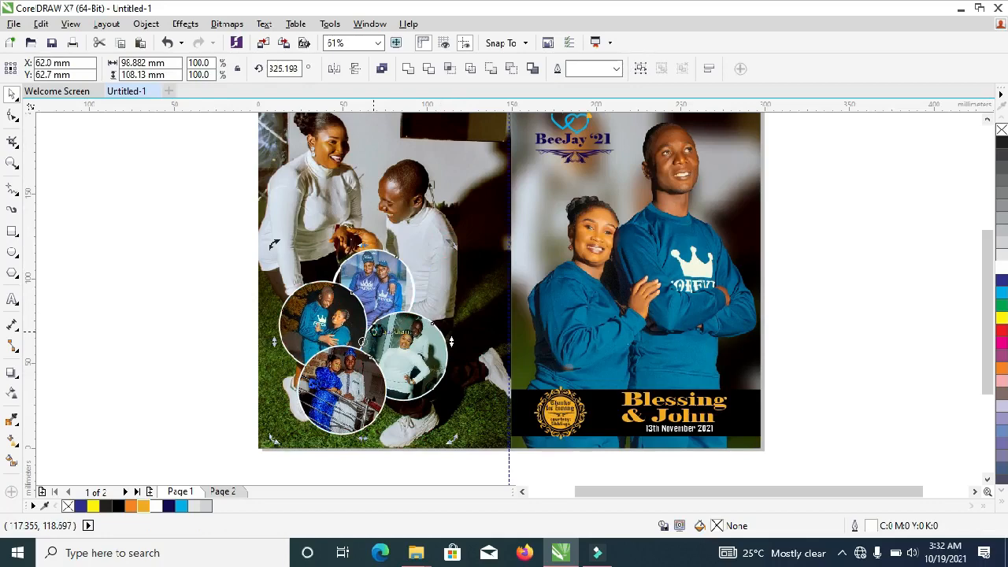
pyautogui.click(400, 318)
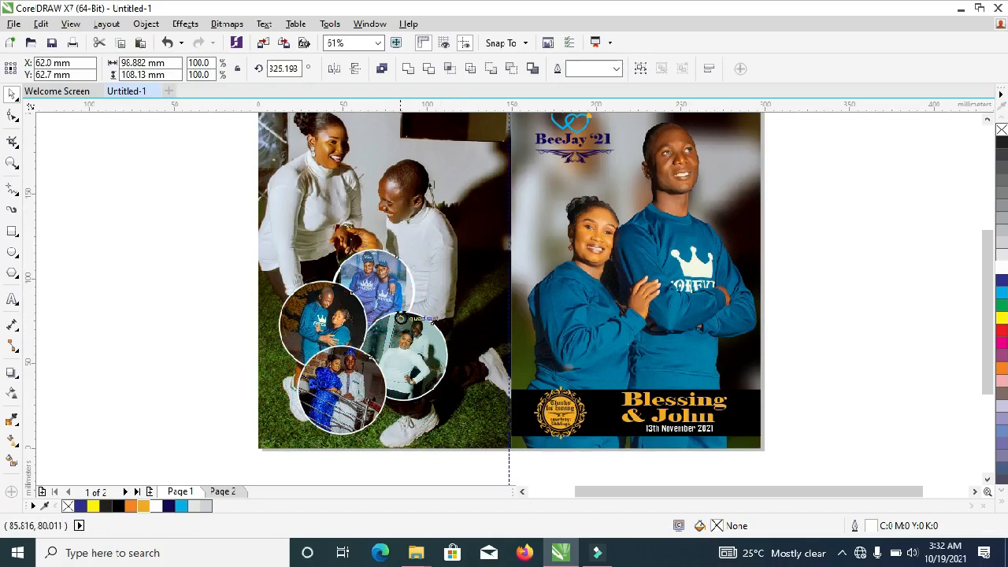
pyautogui.moveTo(400, 318); pyautogui.dragTo(398, 317)
pyautogui.click(400, 452)
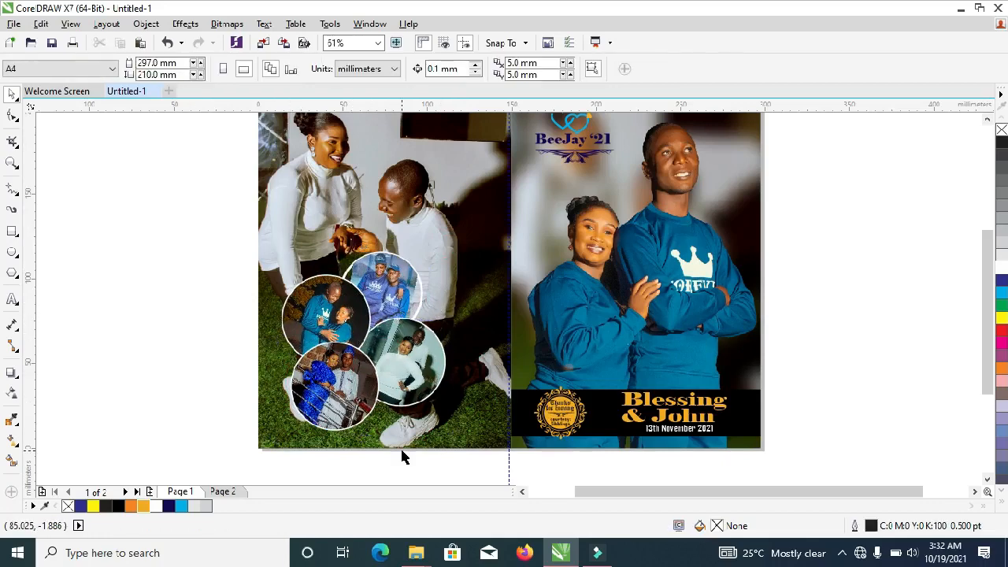
# Enlarge the photo inside the seated-couple circle to about 68 × 87 mm and shift it down to bring the faces into frame
pyautogui.scroll(1, 401, 457)
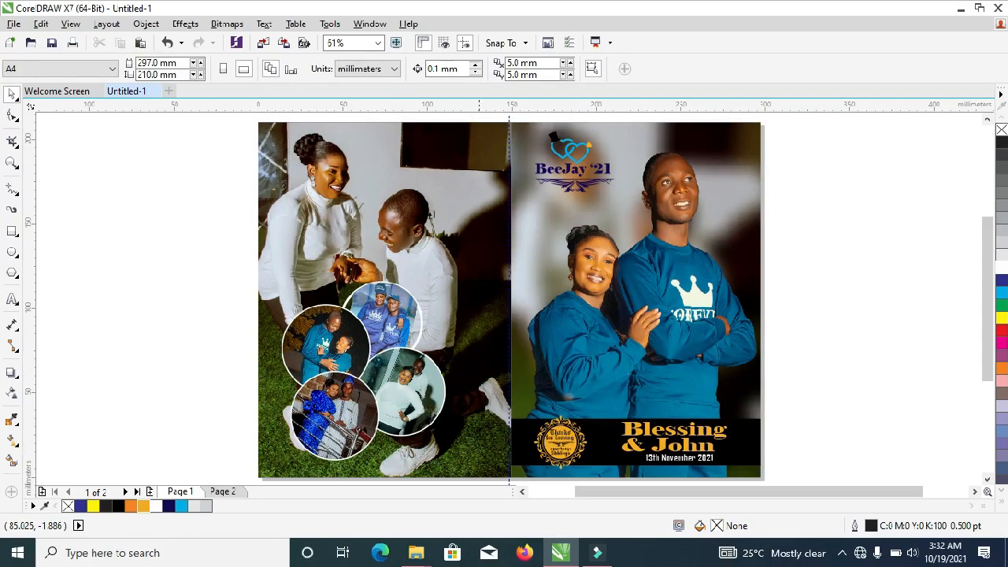
pyautogui.click(385, 299)
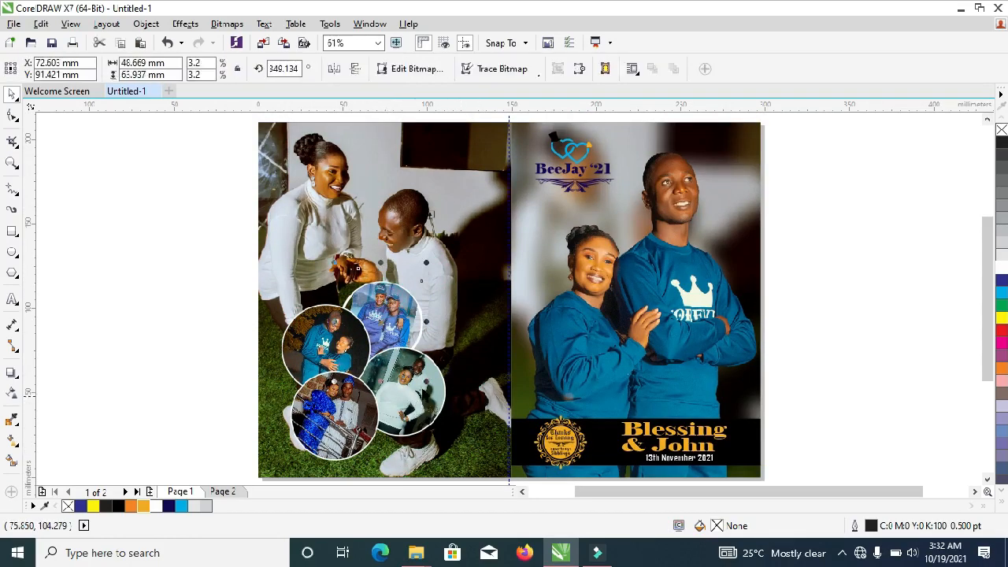
pyautogui.moveTo(437, 394); pyautogui.dragTo(443, 405)
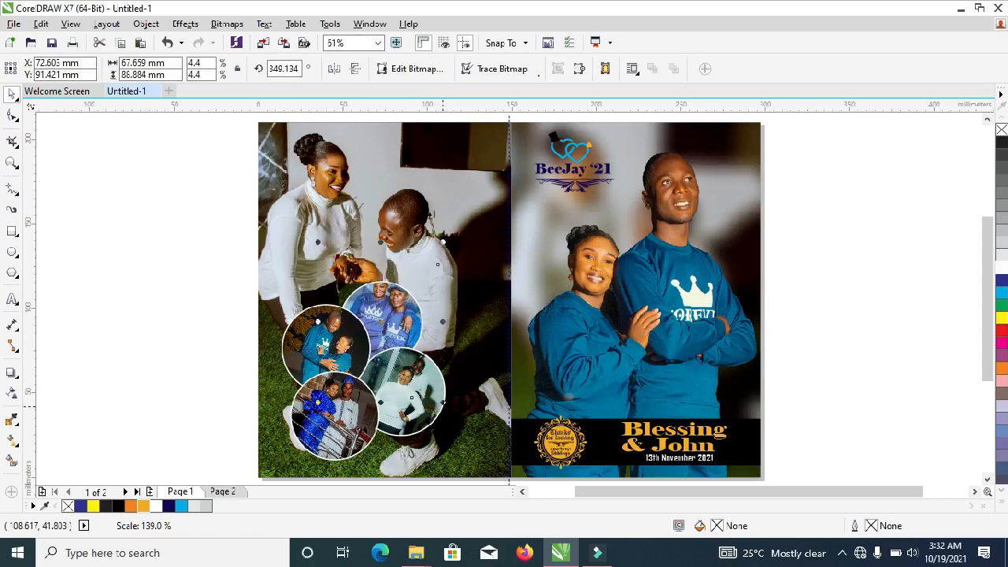
pyautogui.moveTo(377, 308); pyautogui.dragTo(396, 330)
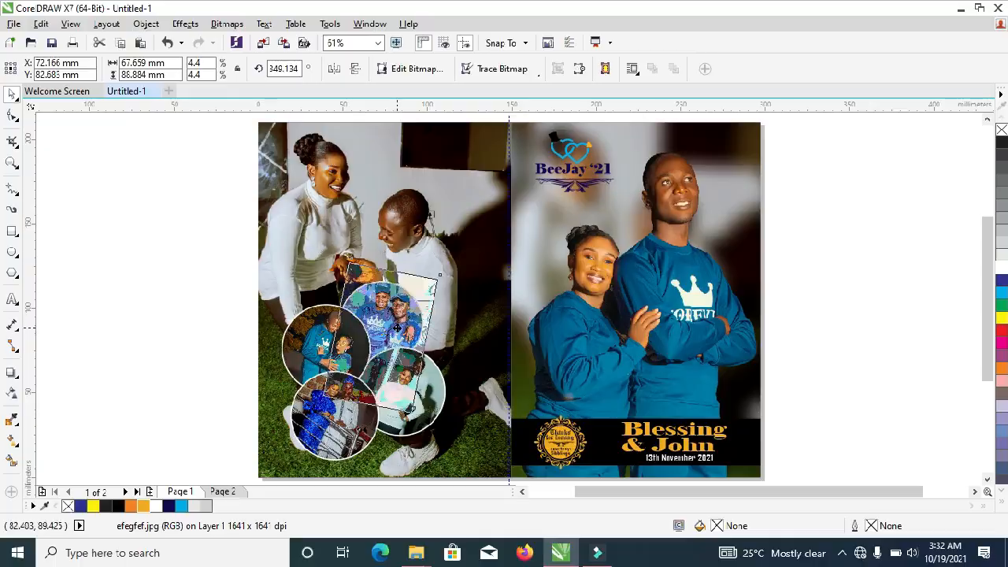